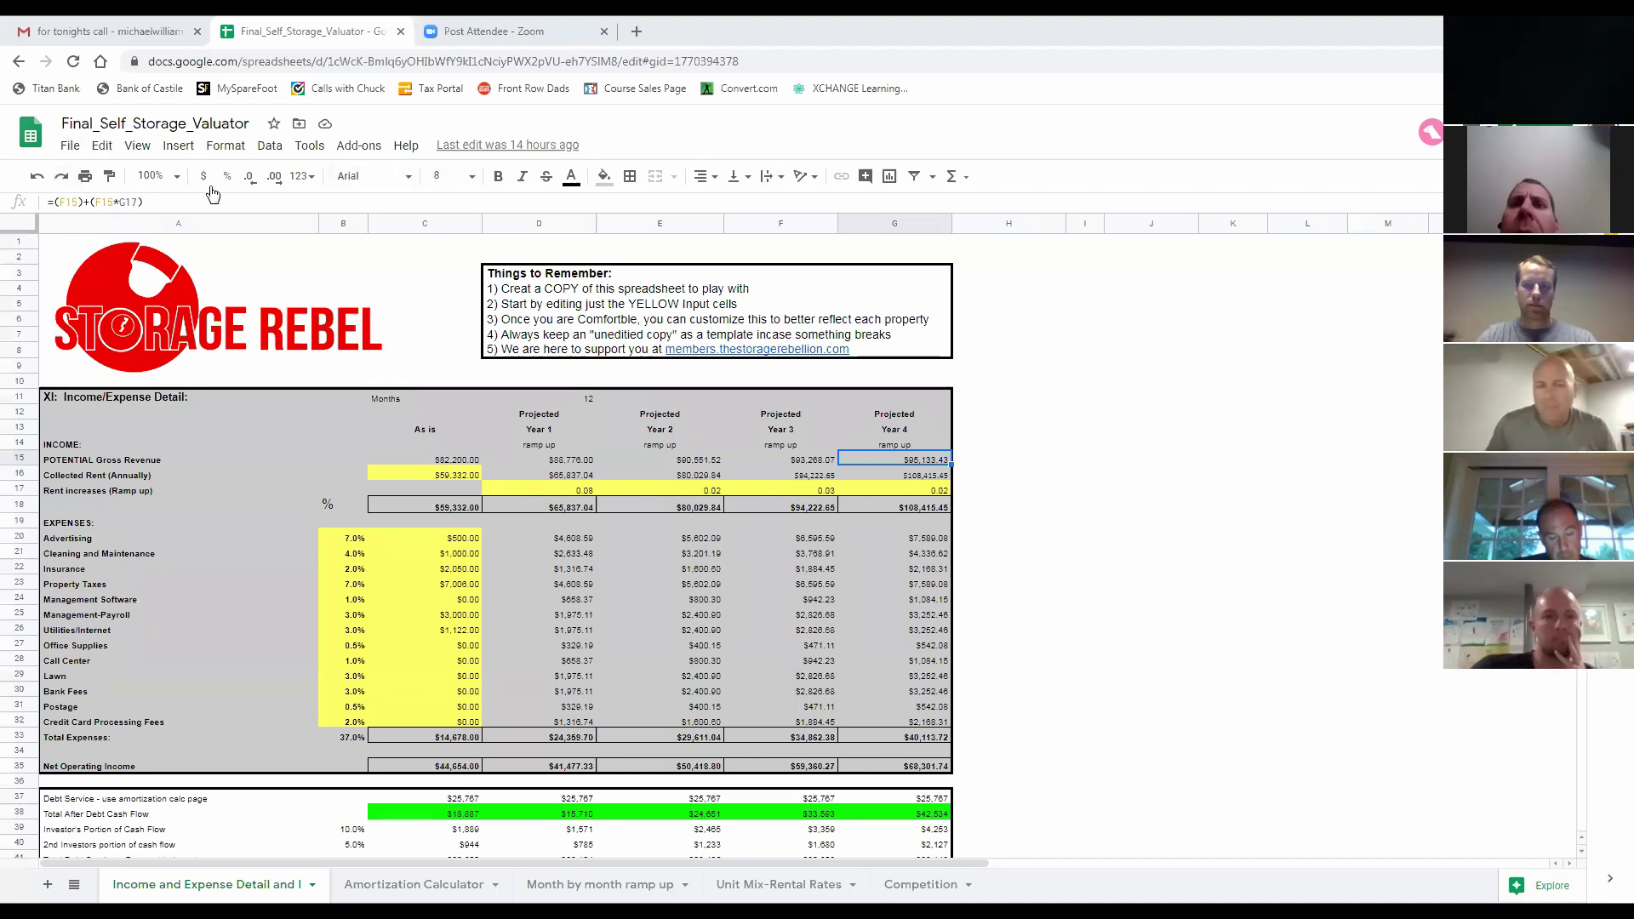
Set the spreadsheet's zoom level to 125%
click(160, 176)
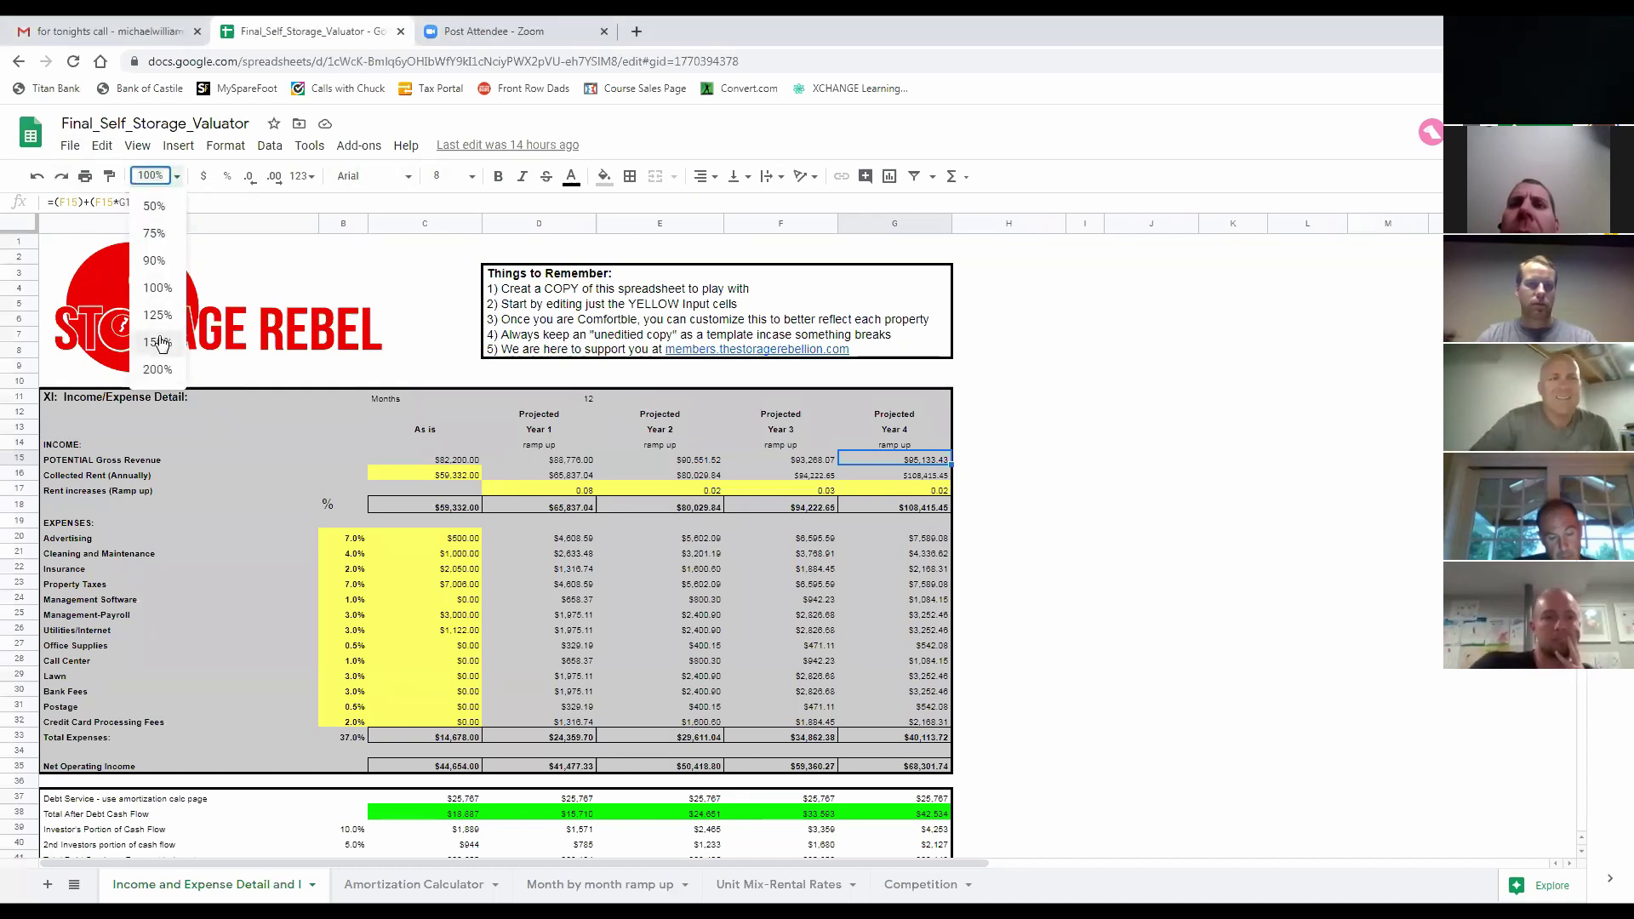
click(159, 342)
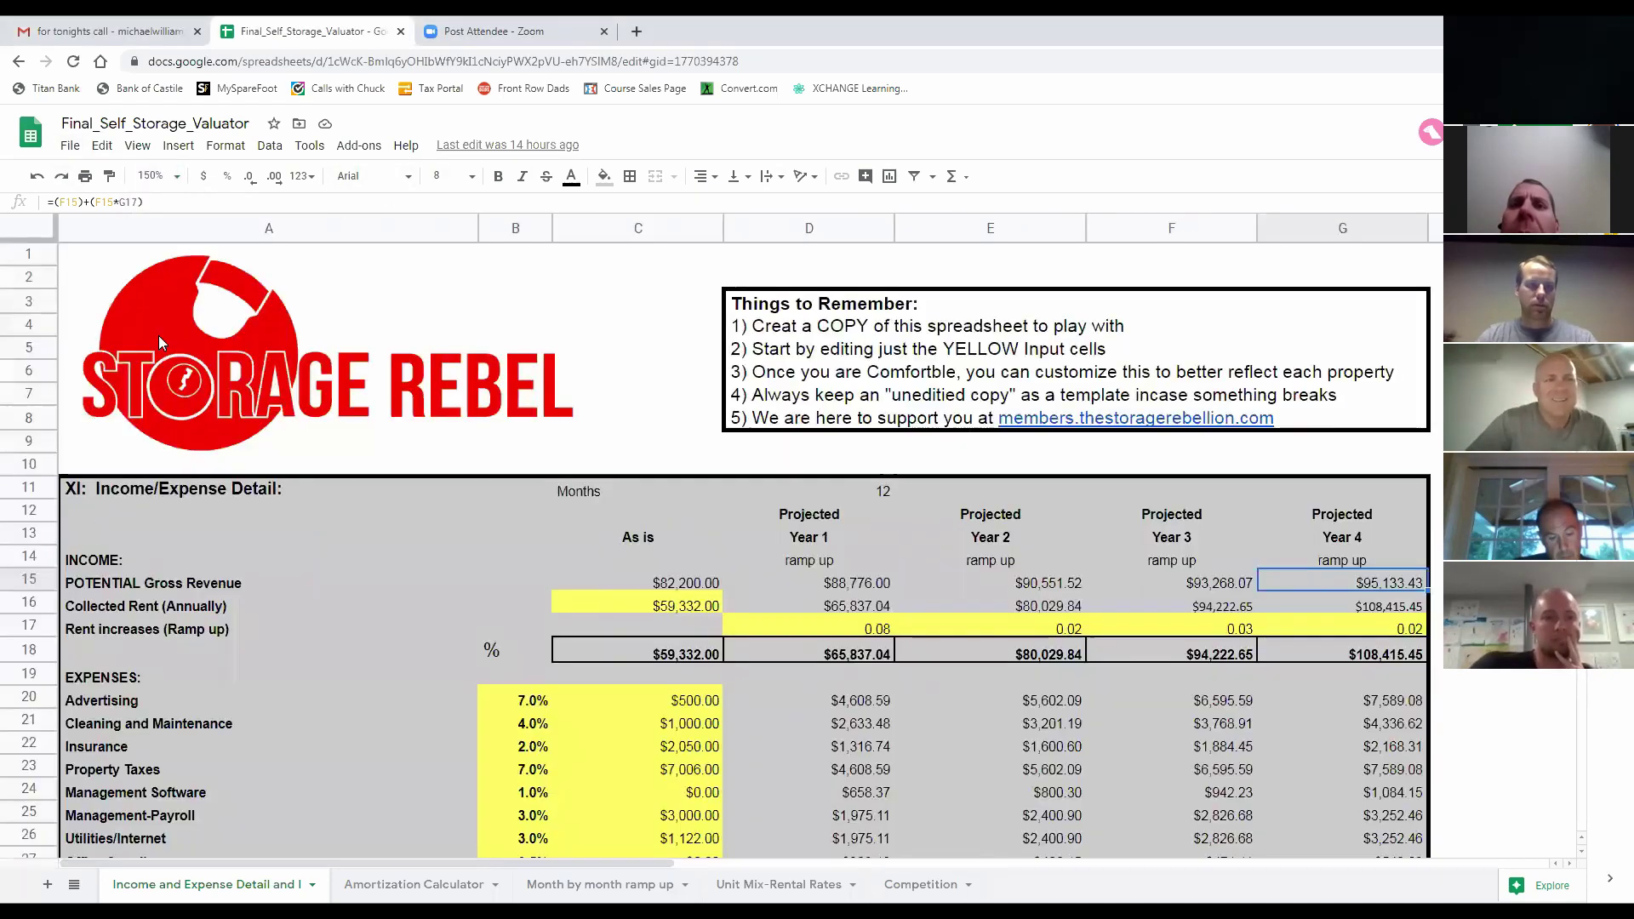
click(153, 176)
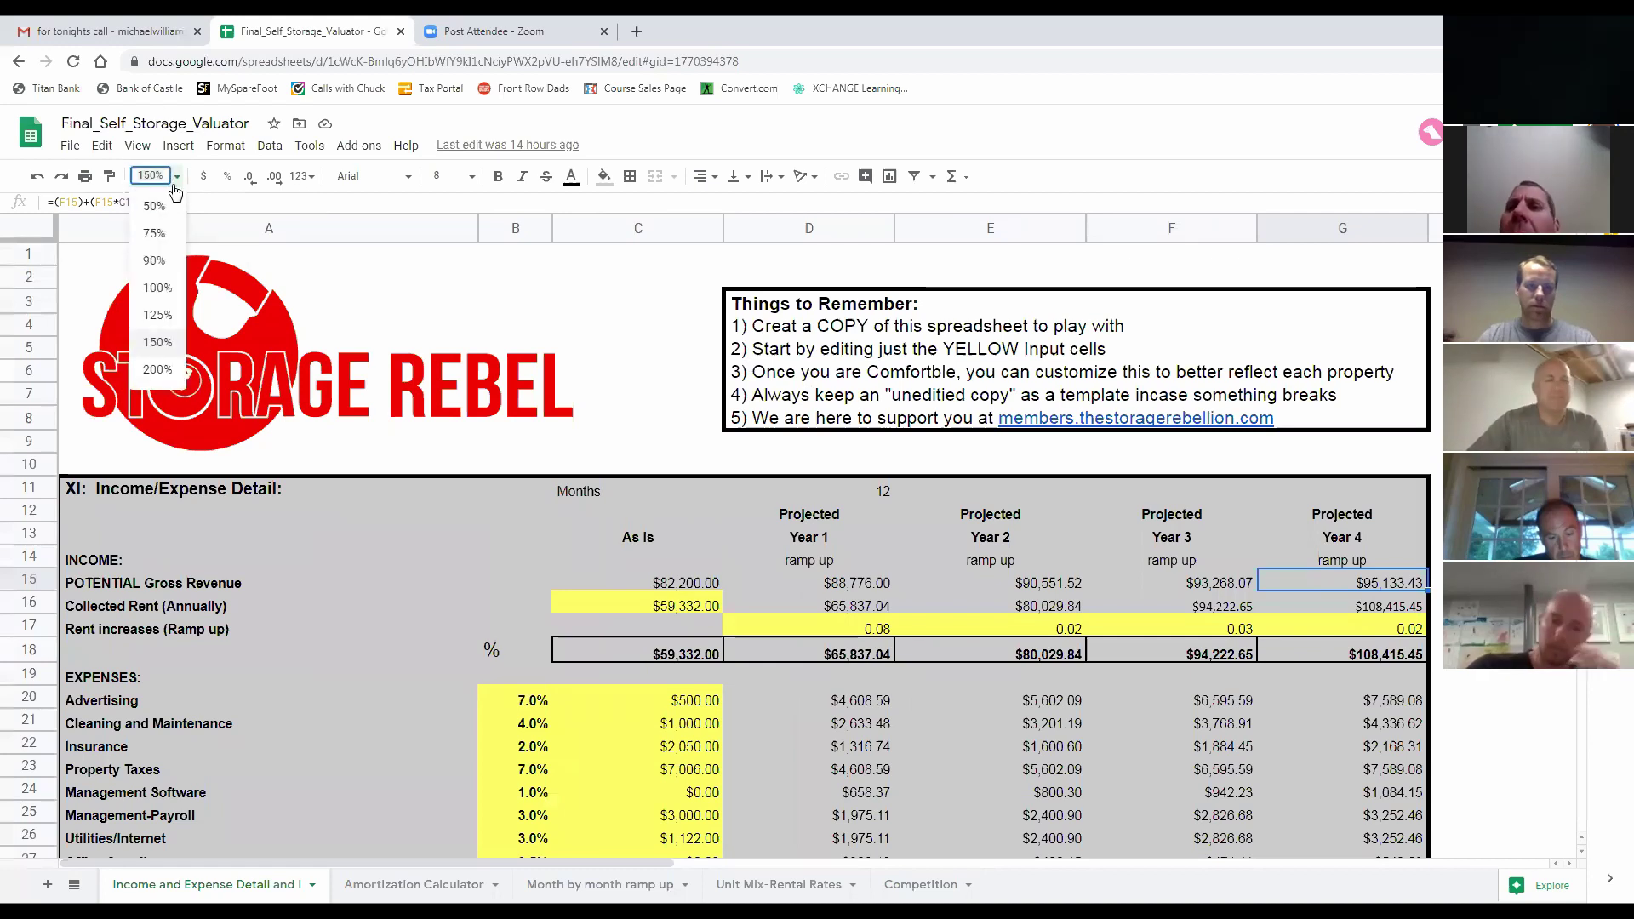
click(158, 316)
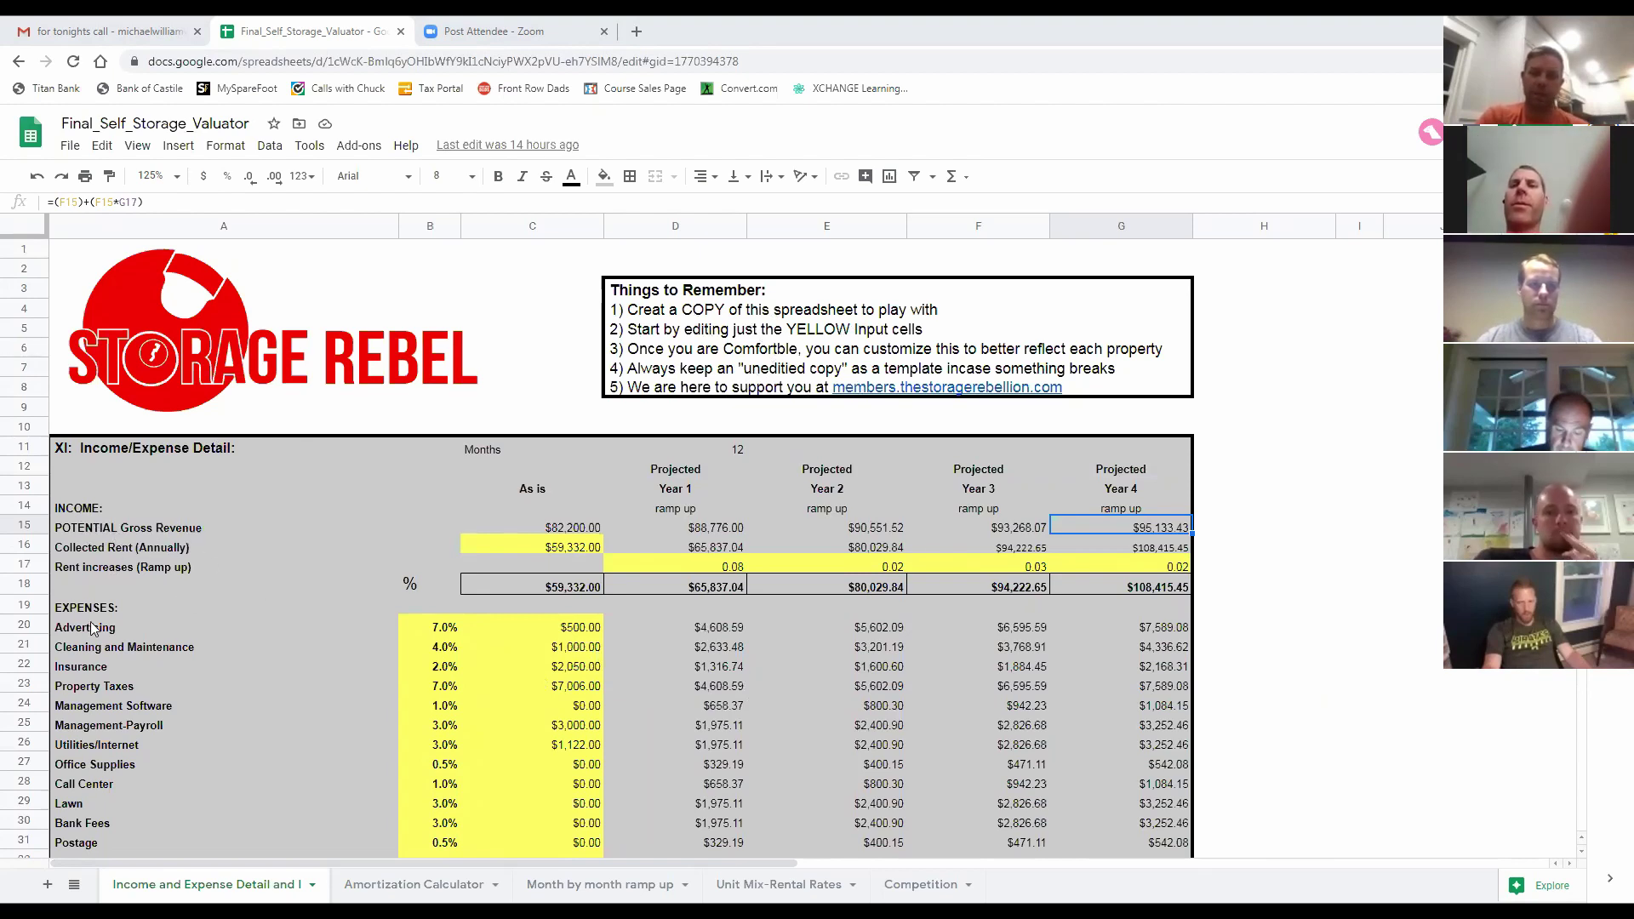
Review the Income/Expense Detail sheet from the Advertising expense through debt service, cash flow, sale proceeds and investor returns
click(272, 627)
scroll(274, 627, down, 3)
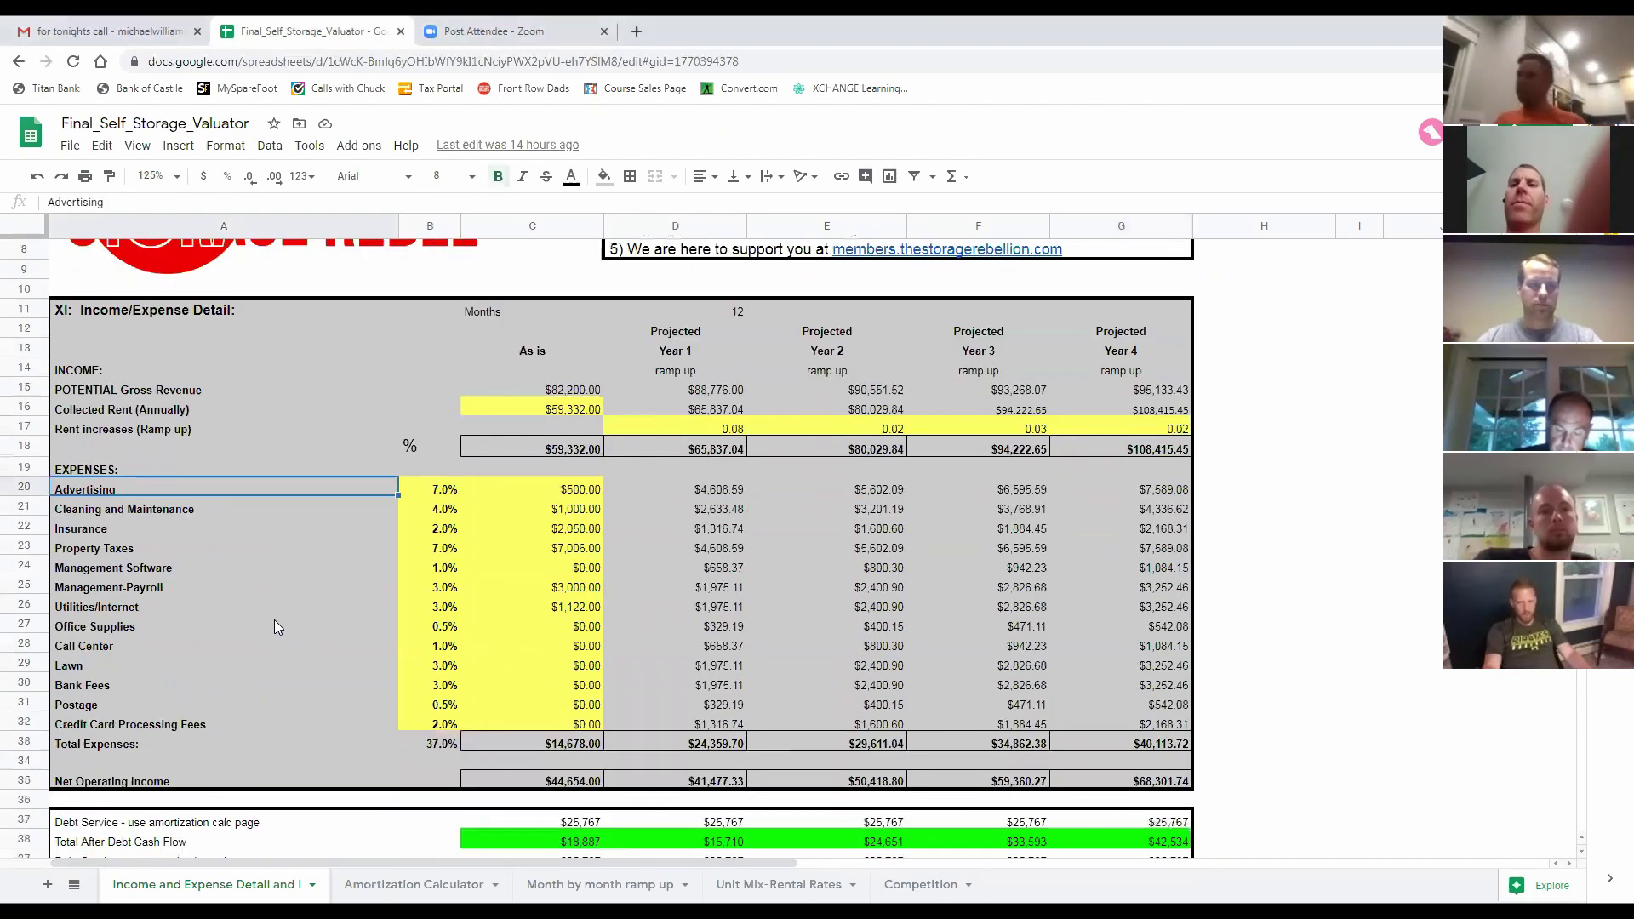
scroll(274, 627, down, 4)
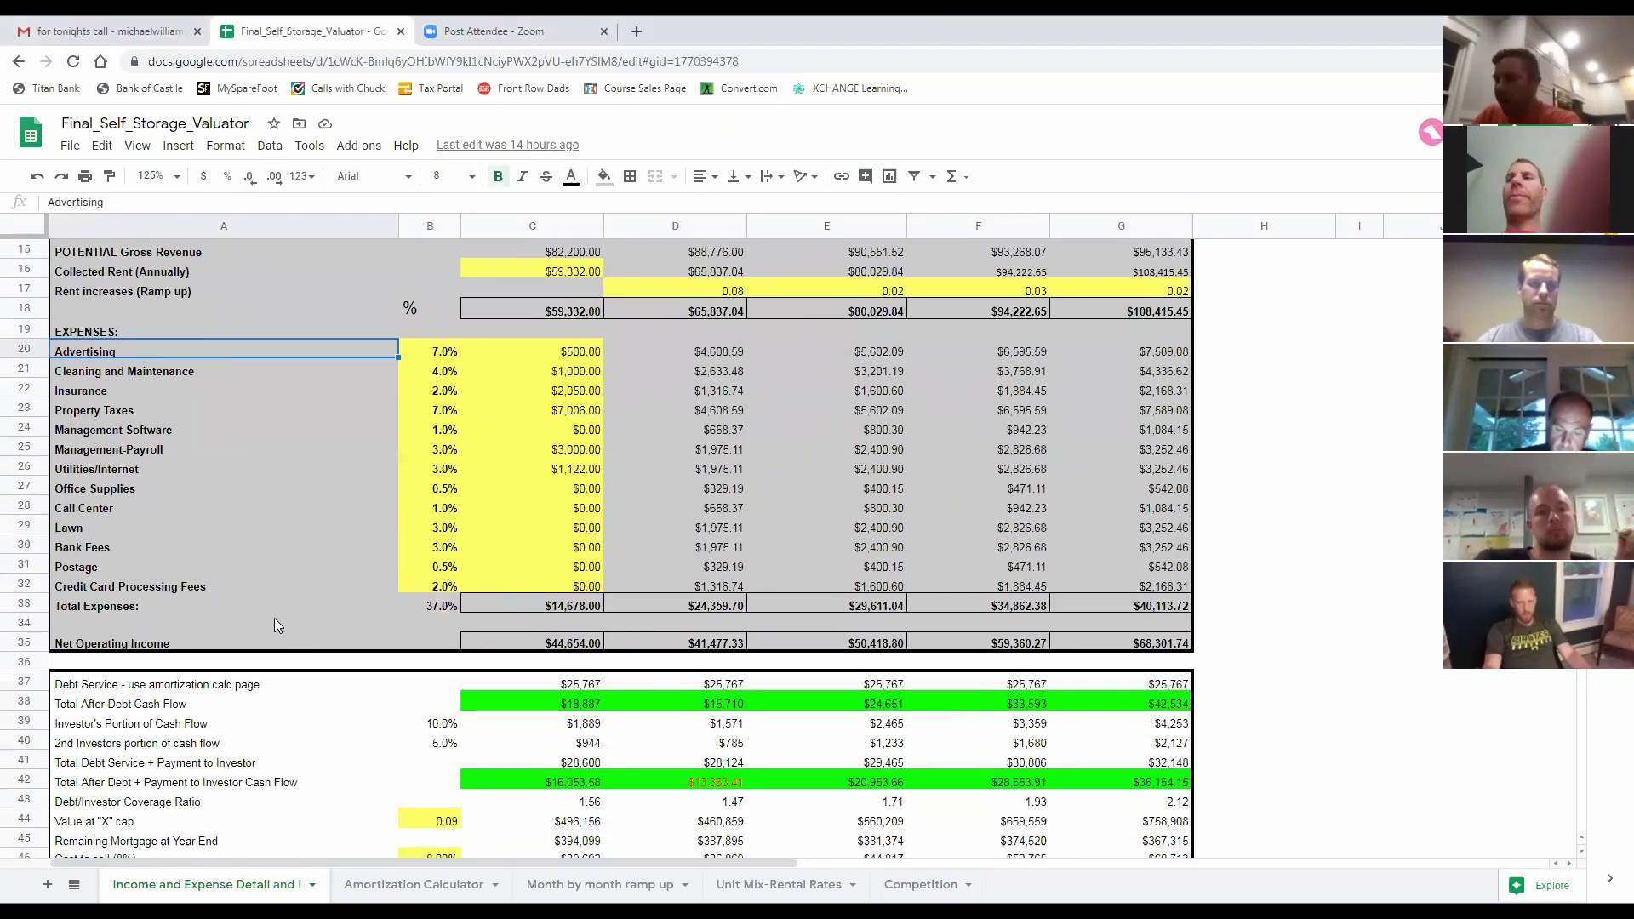
scroll(274, 625, down, 1)
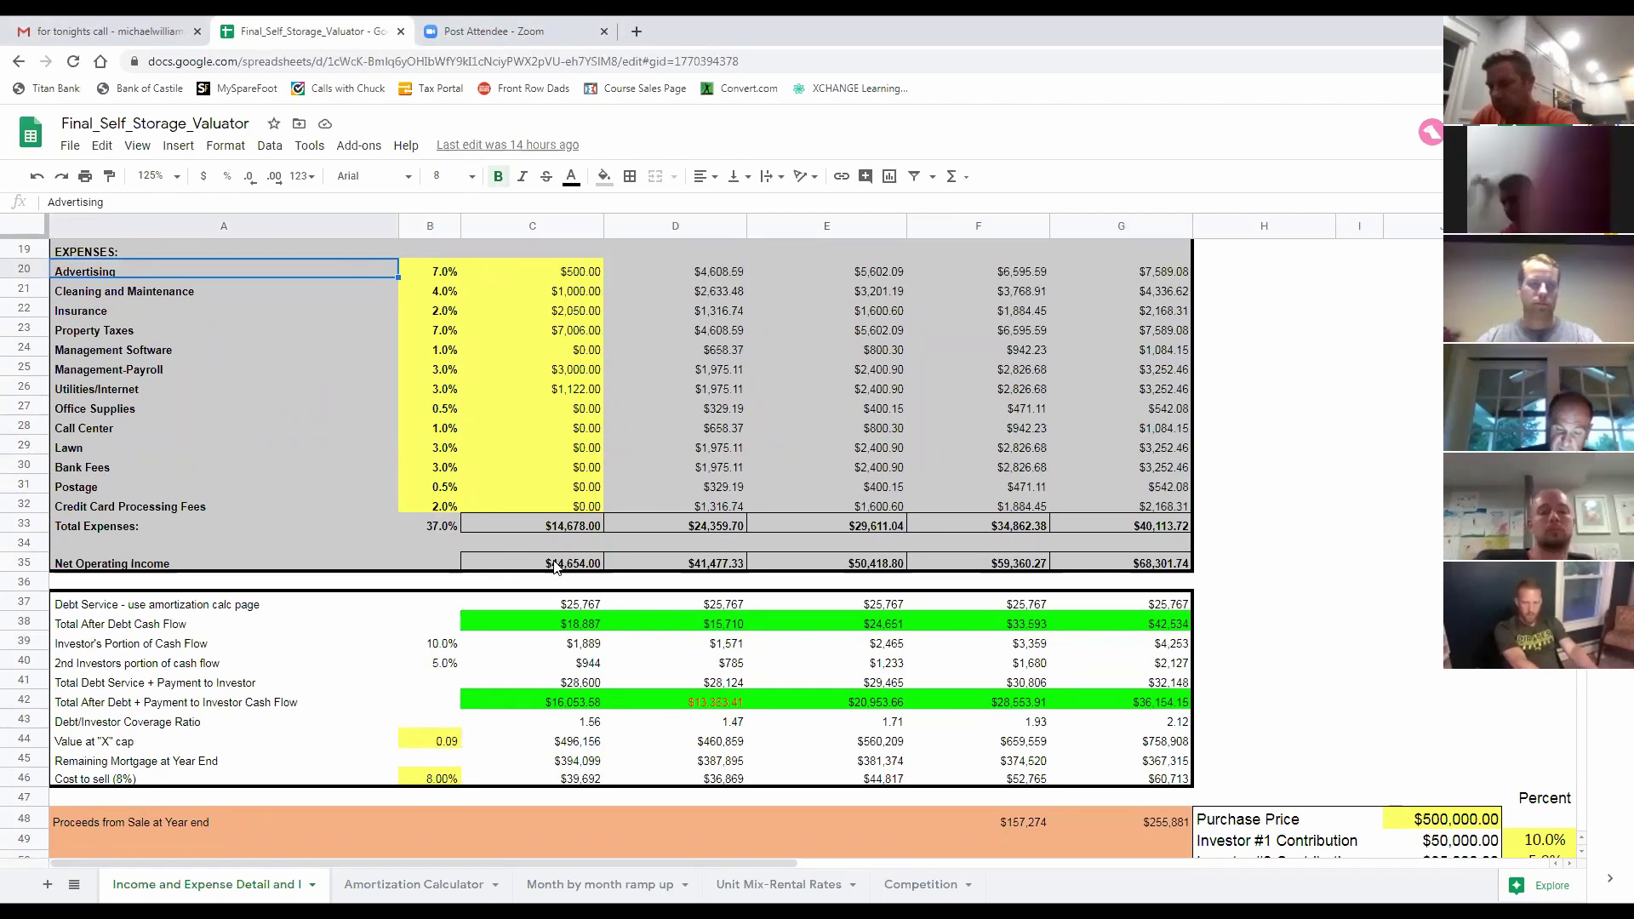
scroll(554, 566, down, 1)
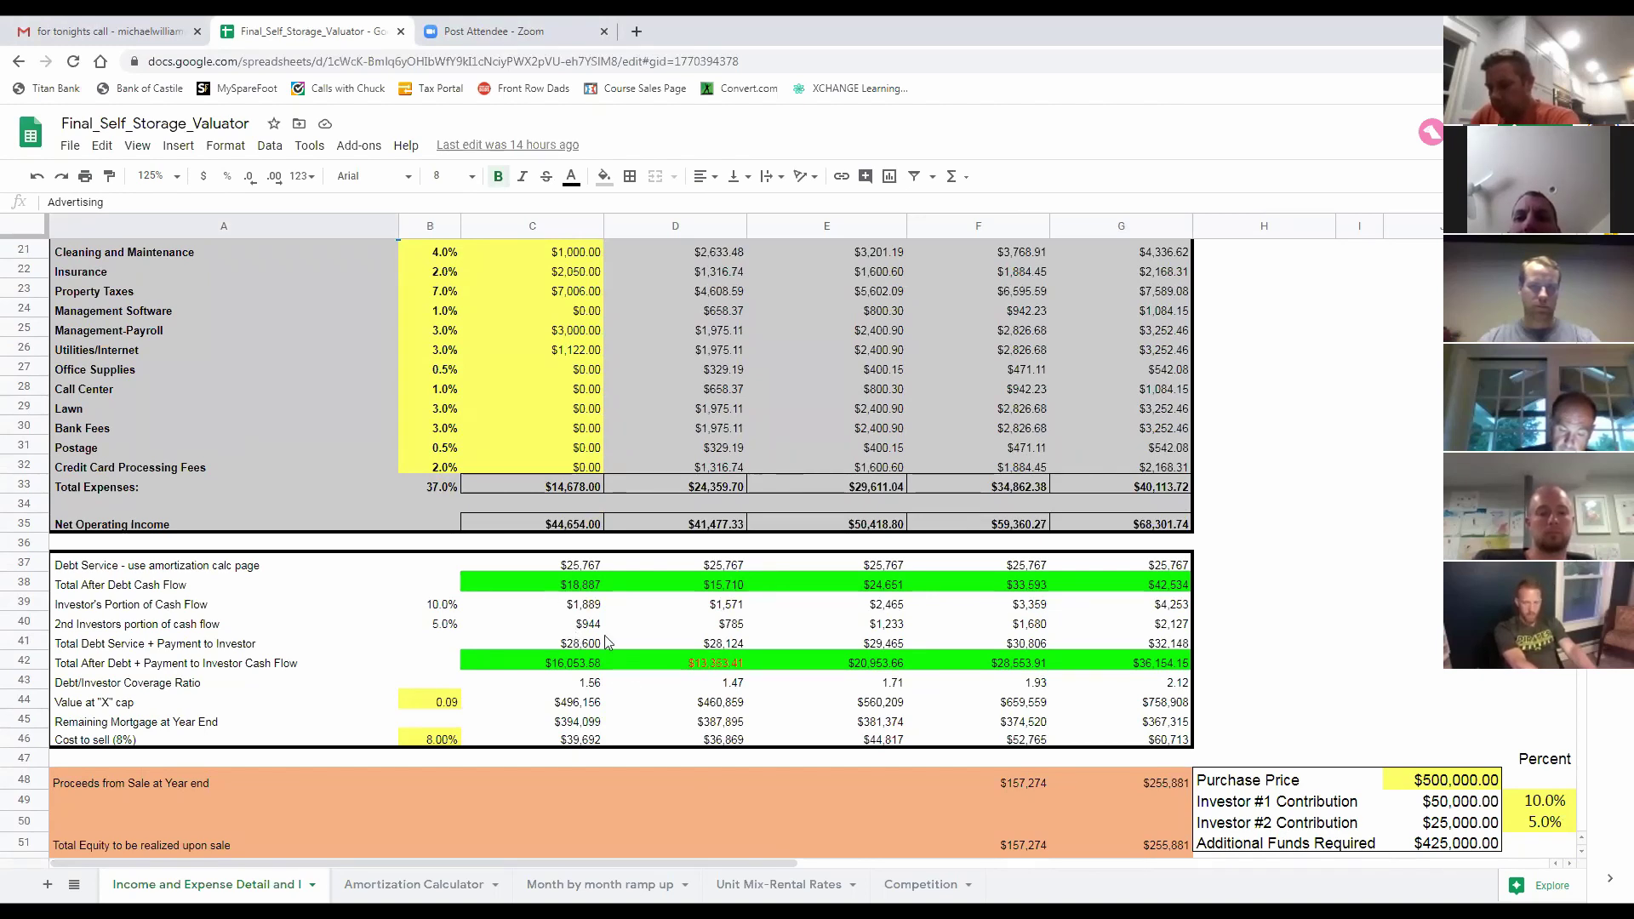
scroll(638, 672, down, 3)
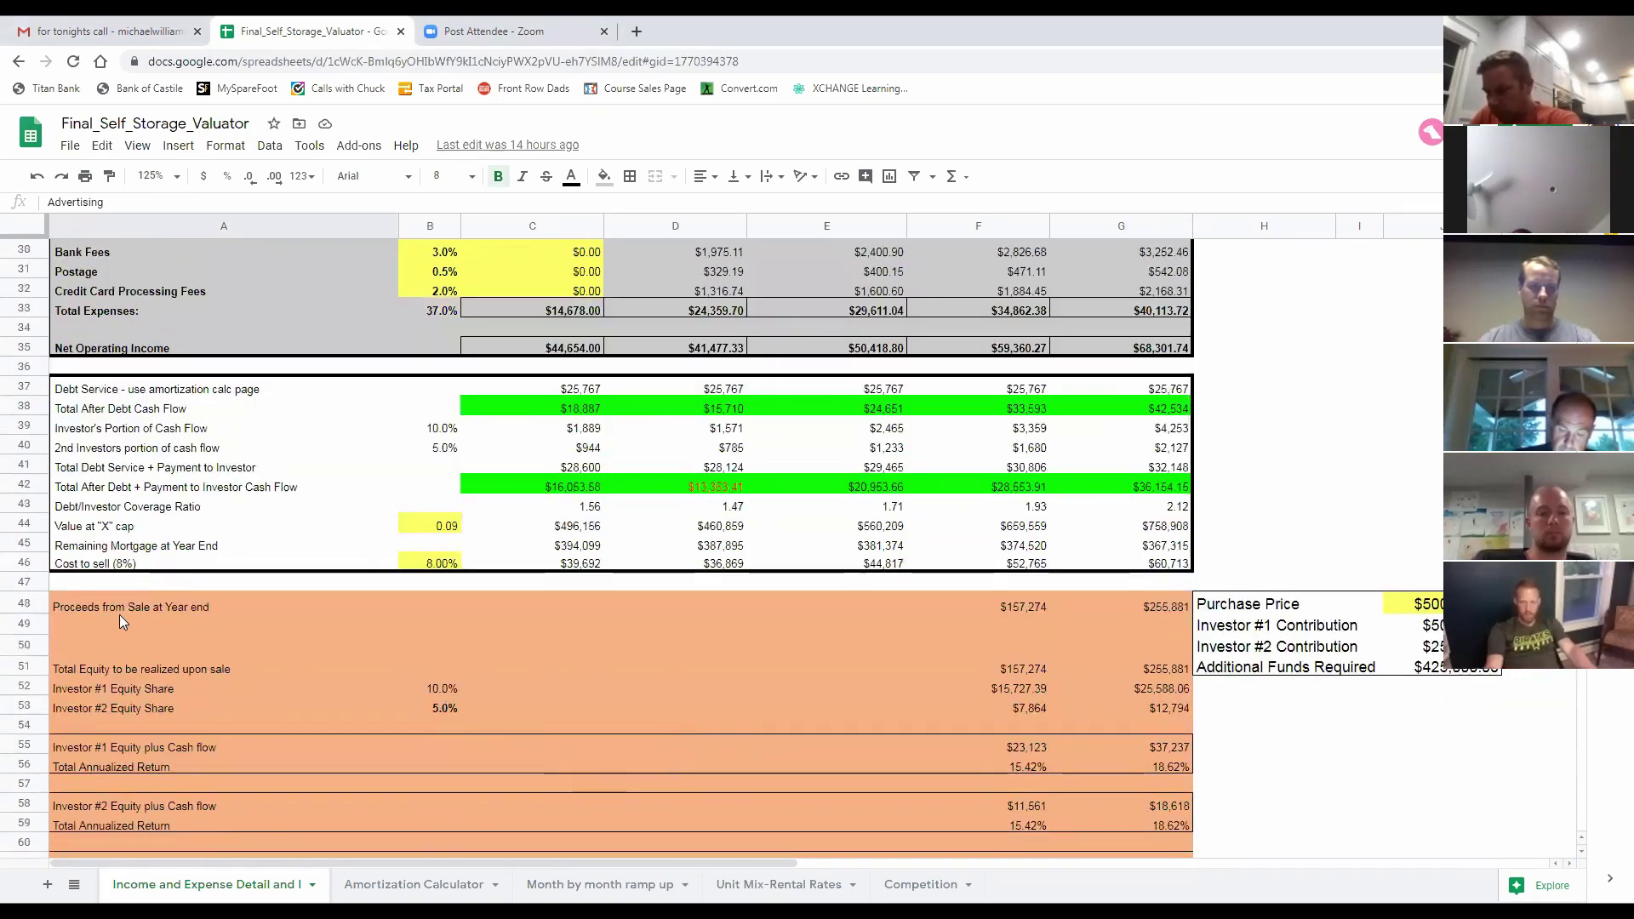
scroll(178, 614, down, 2)
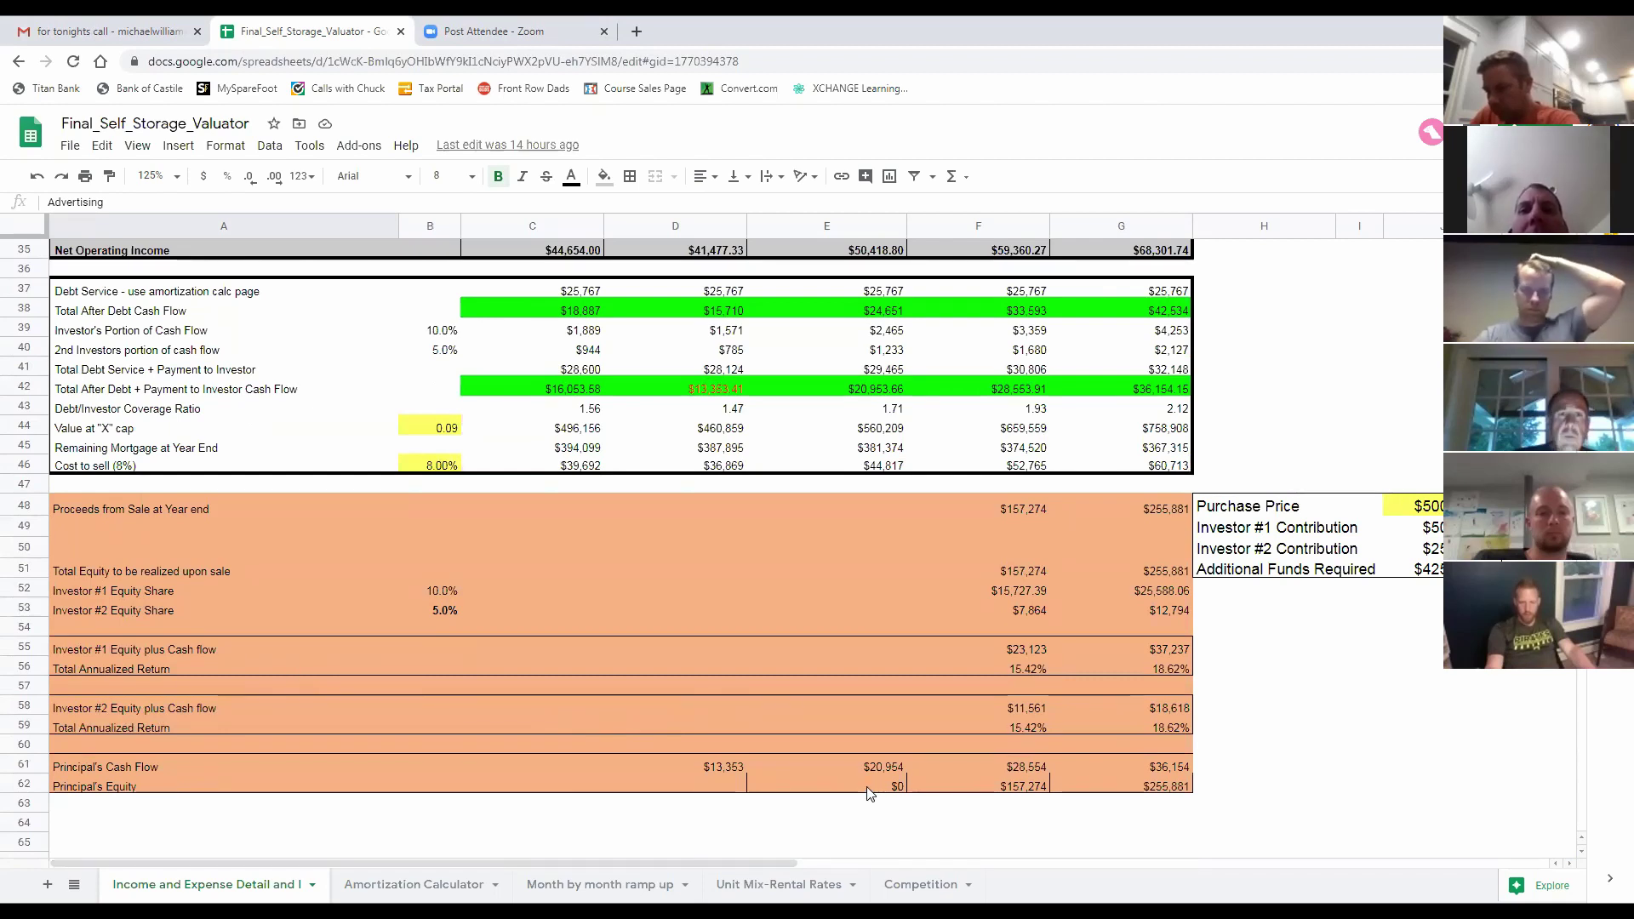
scroll(866, 787, up, 1)
scroll(866, 786, up, 1)
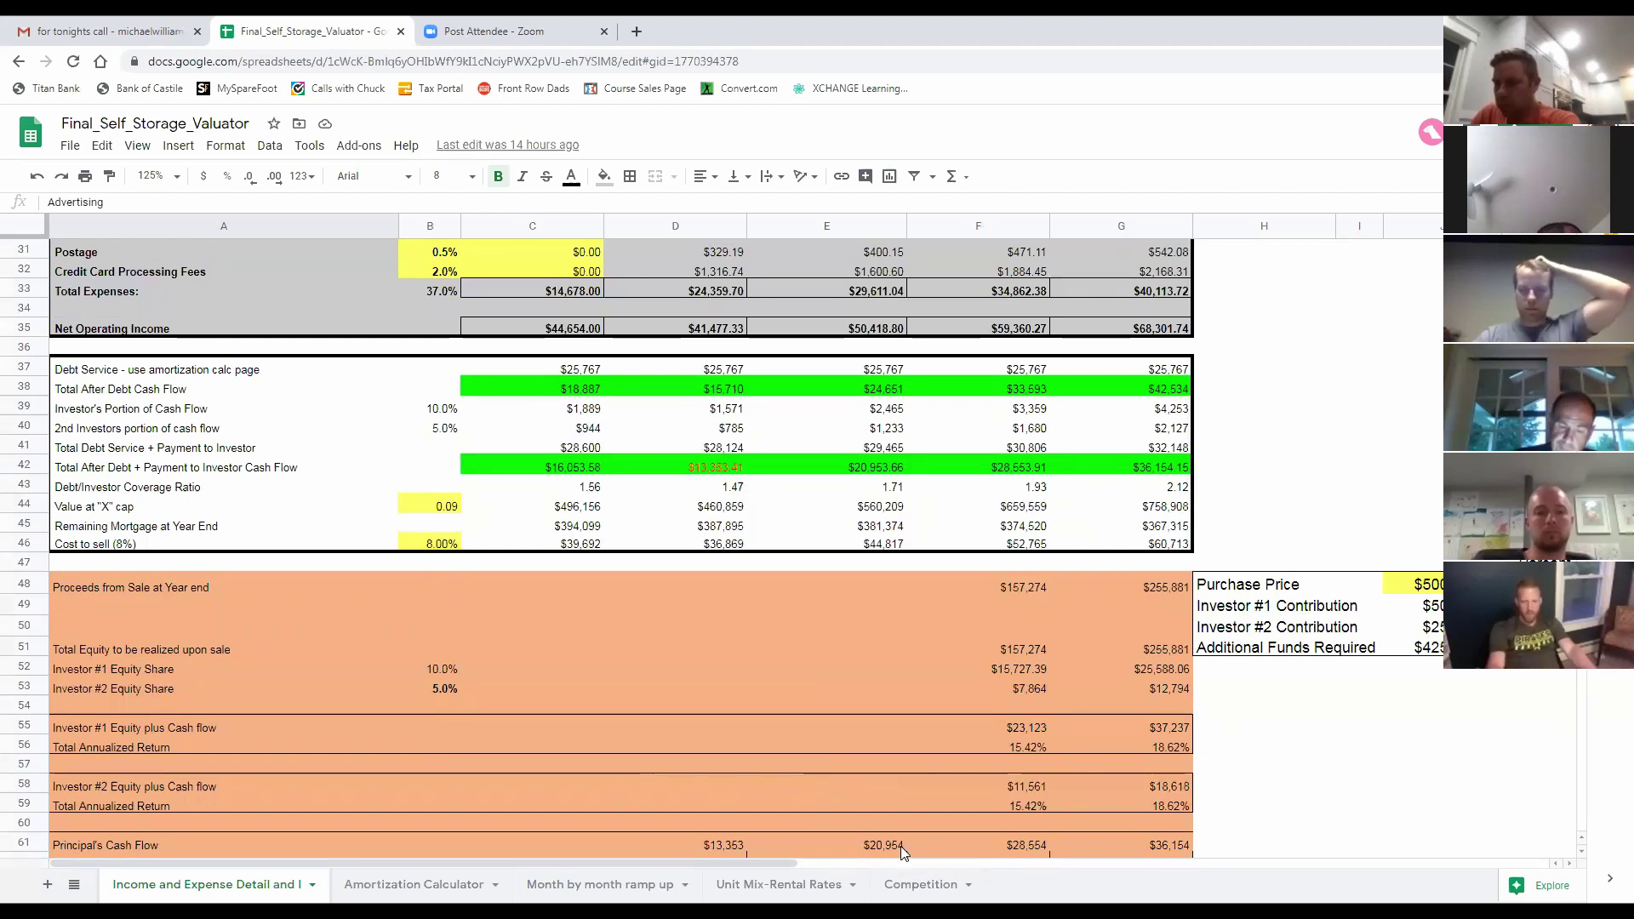
scroll(889, 848, up, 3)
scroll(889, 855, up, 1)
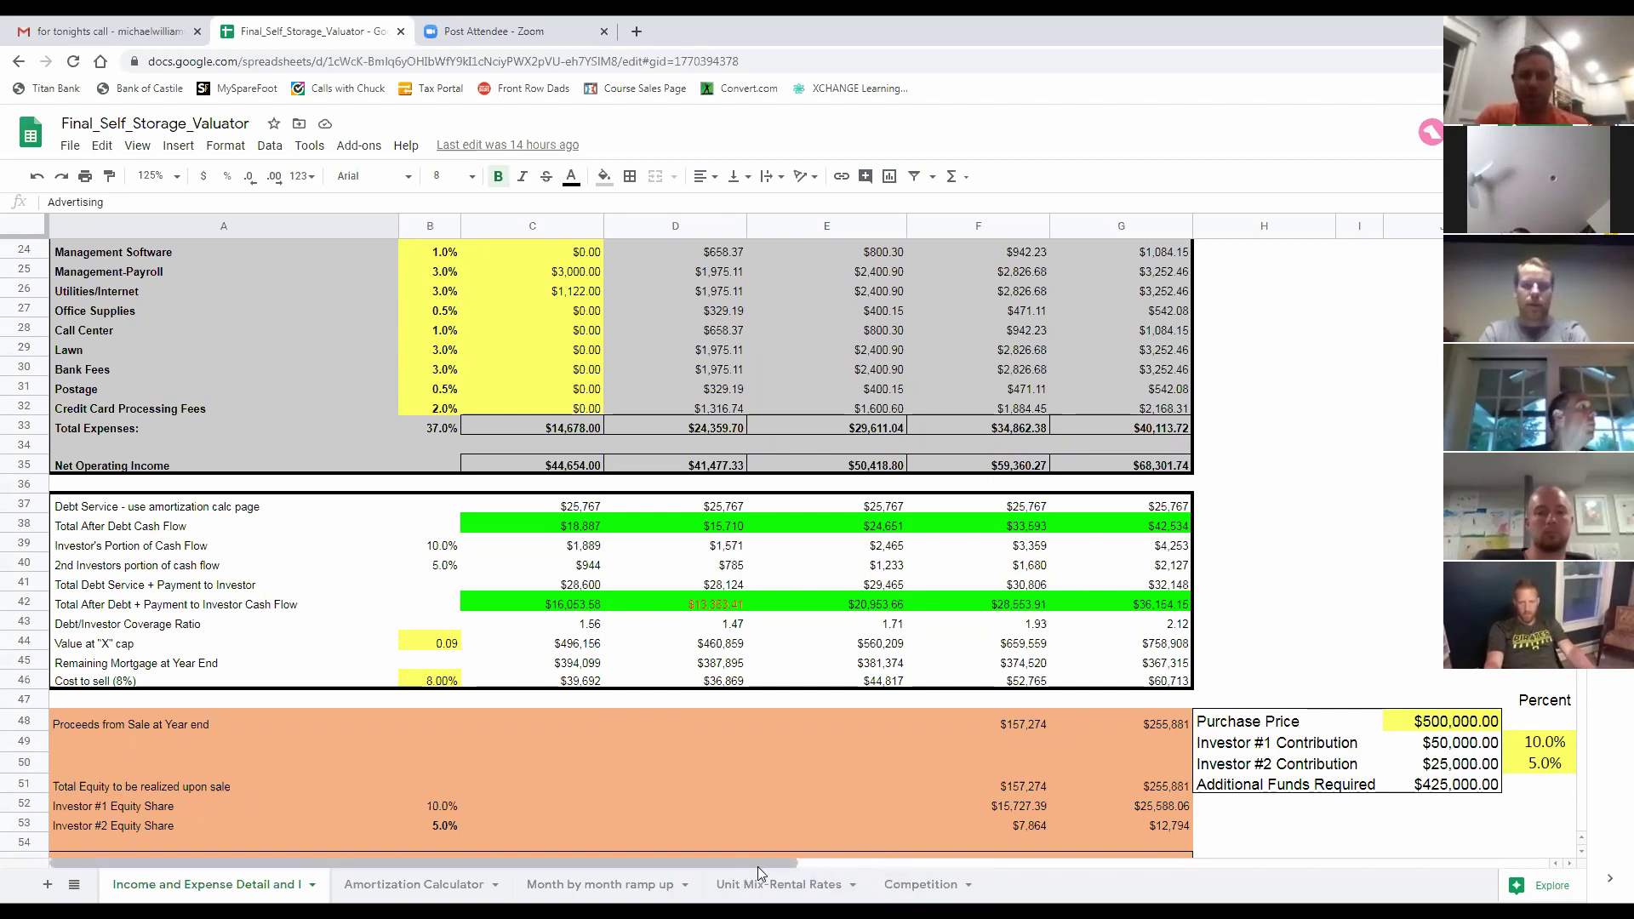
Review the Amortization Calculator and the Month by month ramp up through month 48, and view the Unit Mix-Rental Rates sheet
click(478, 883)
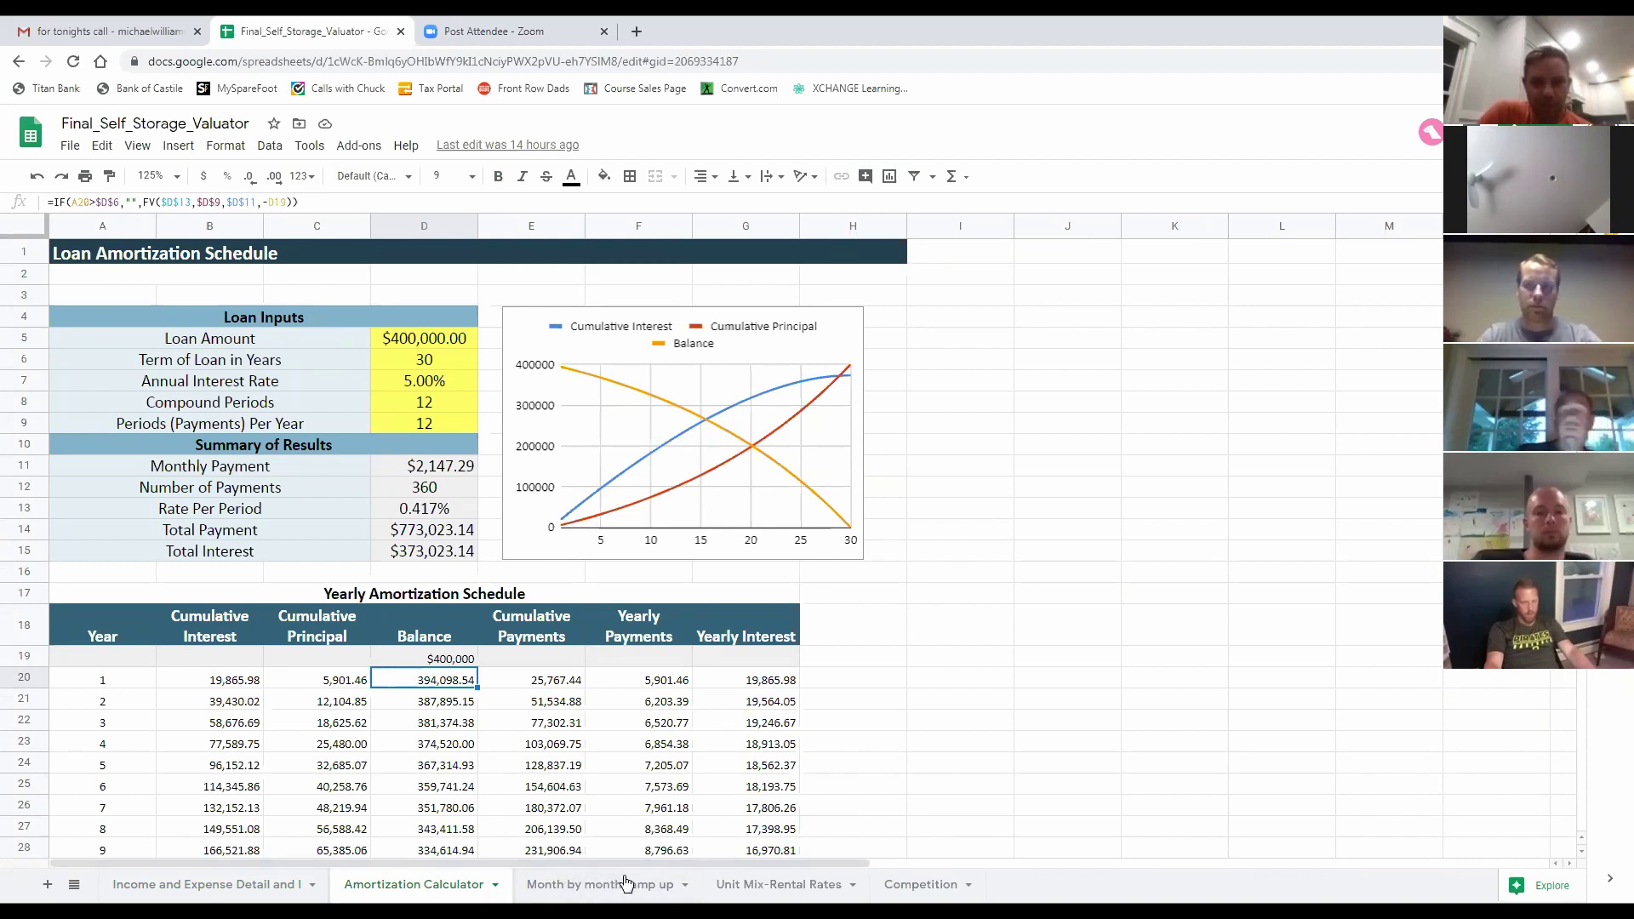
click(659, 883)
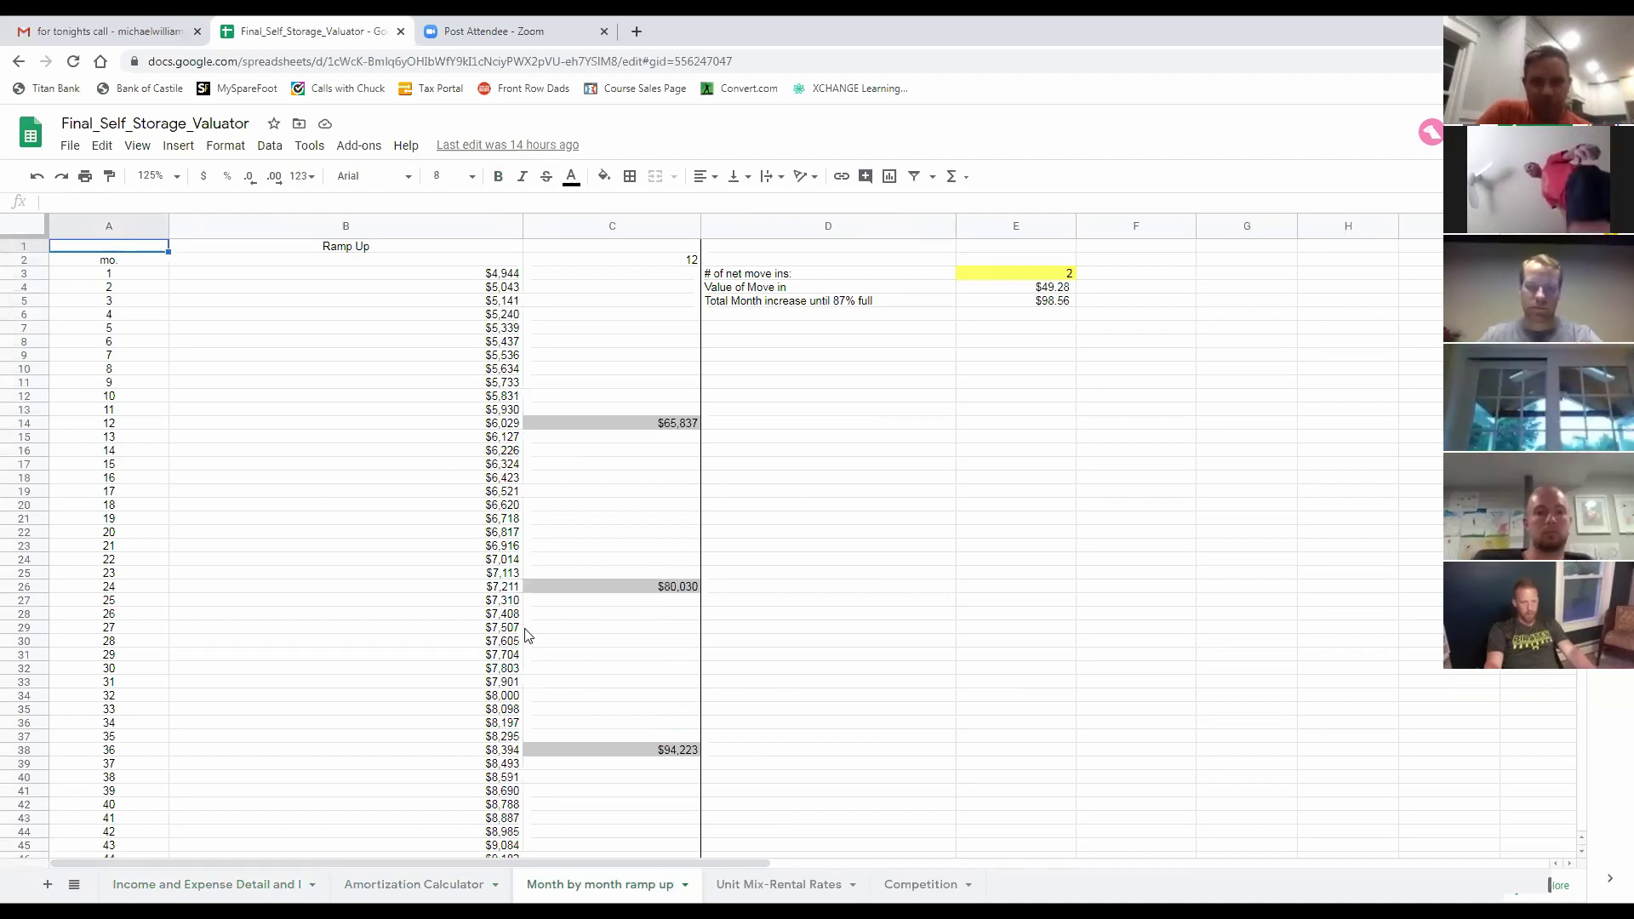
scroll(732, 833, down, 1)
scroll(732, 833, down, 1)
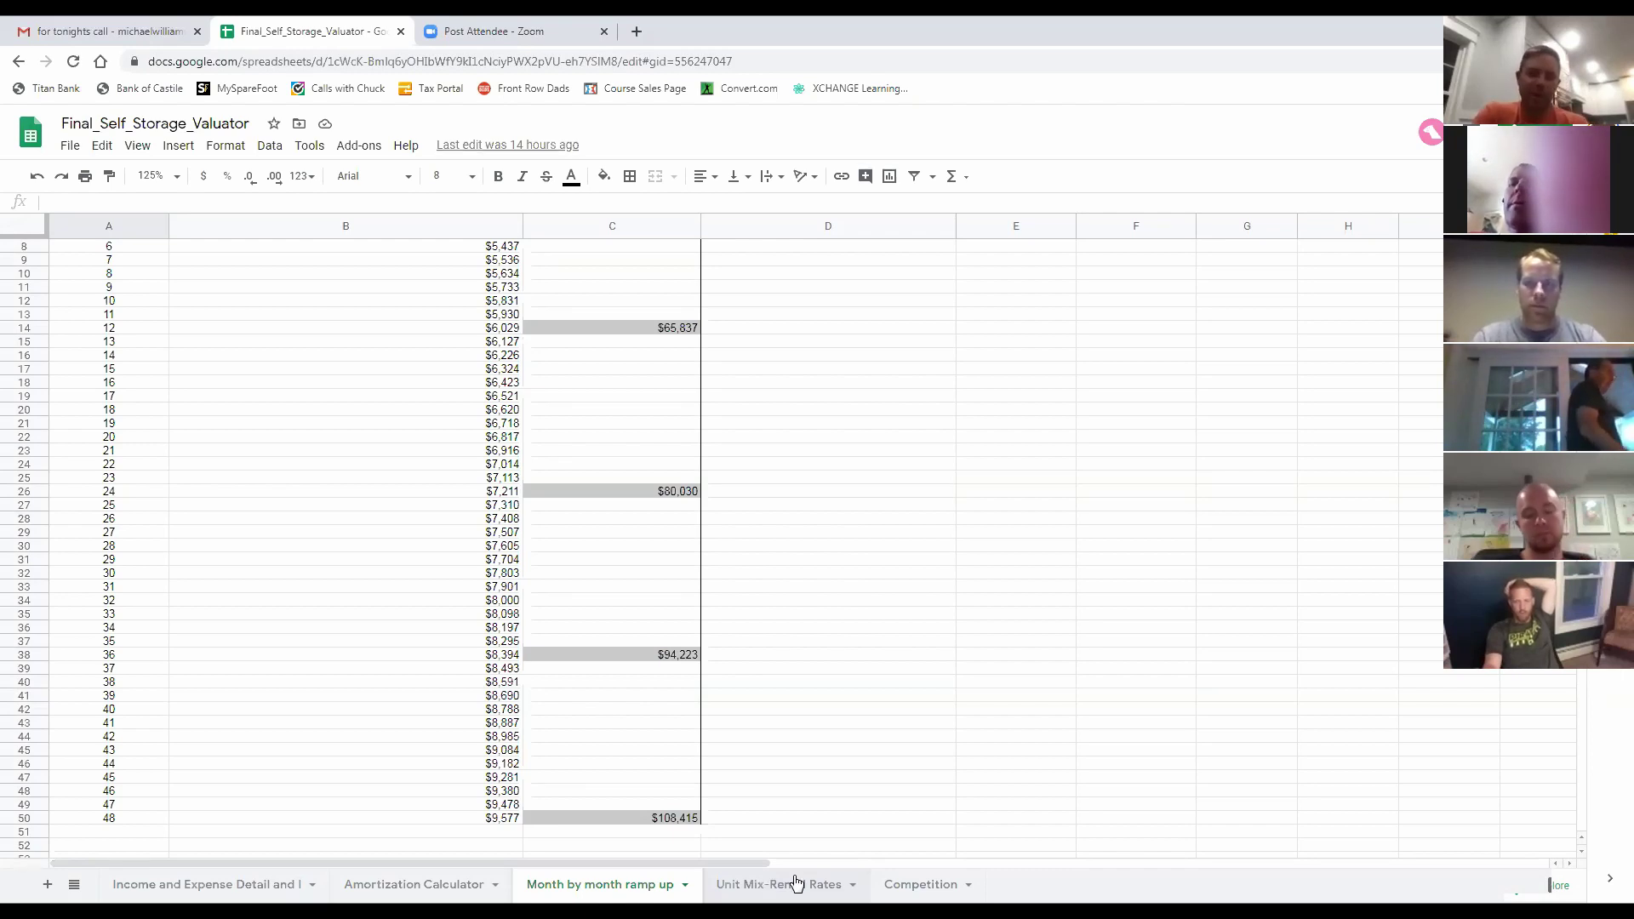
click(804, 883)
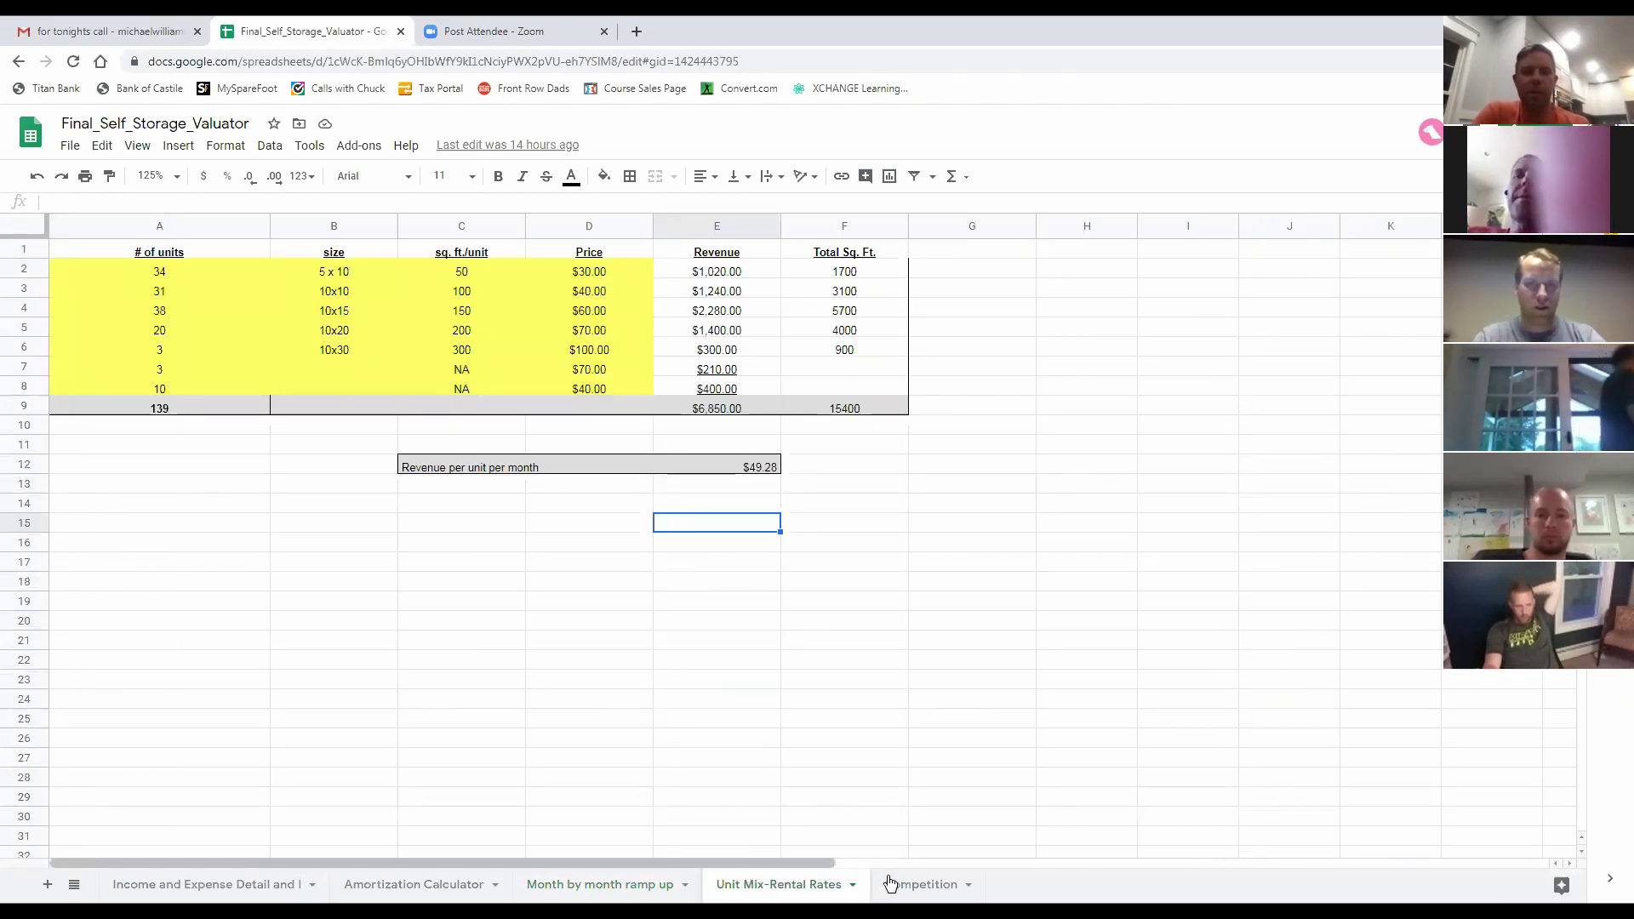
On the Competition sheet, examine the facility names, distances, prices per unit size and number of competitors with each size
click(934, 883)
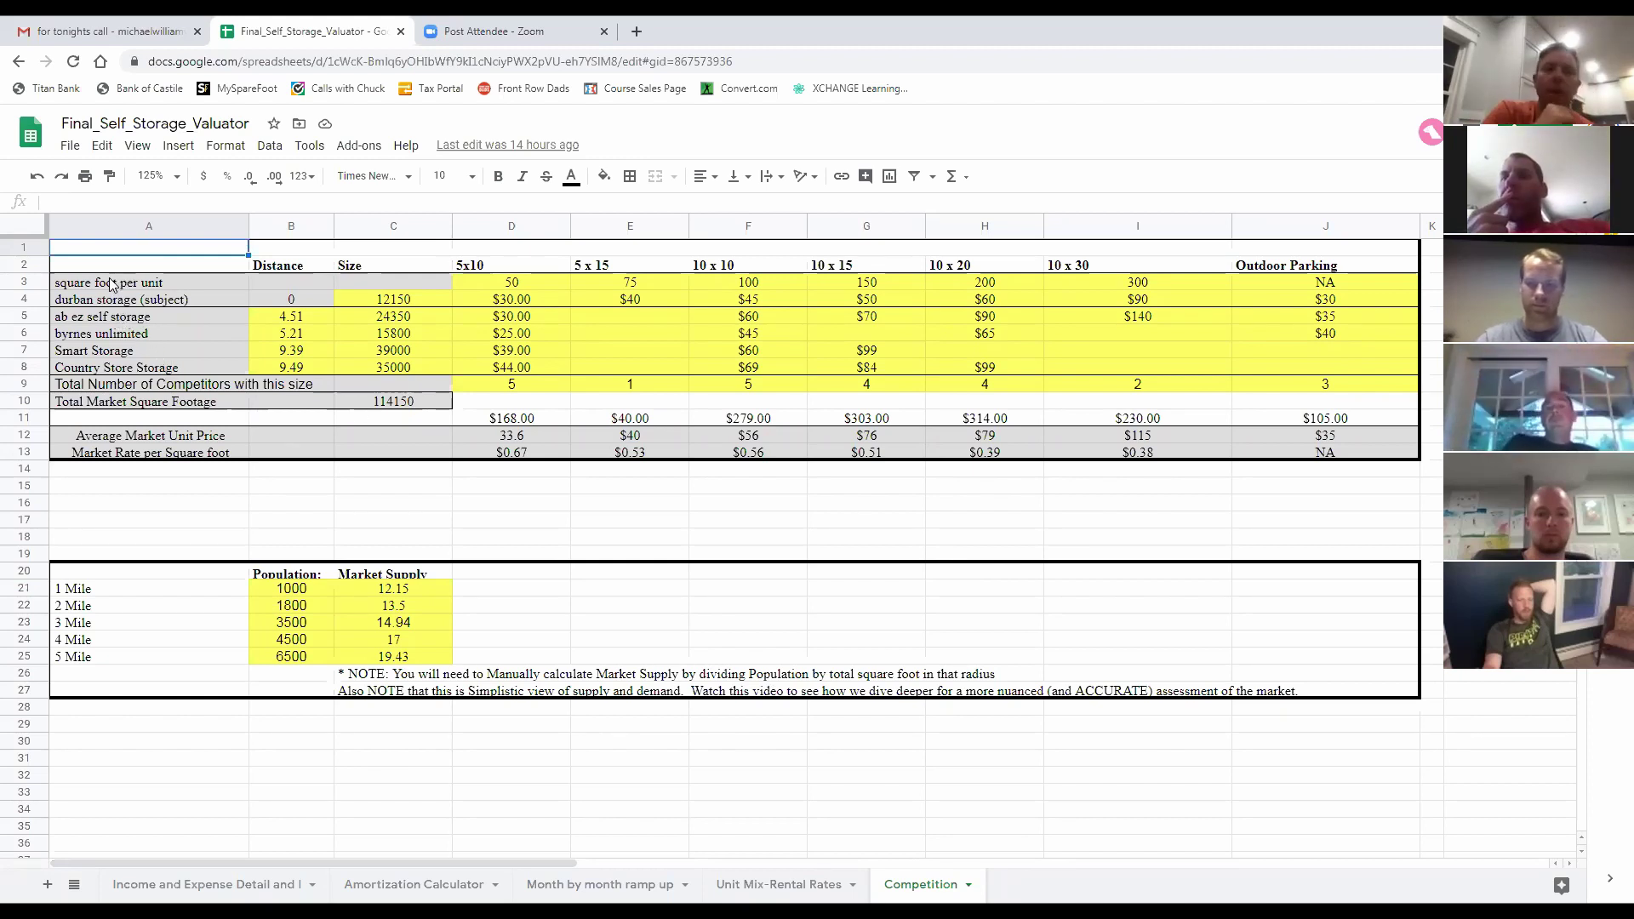
drag(106, 299, 117, 371)
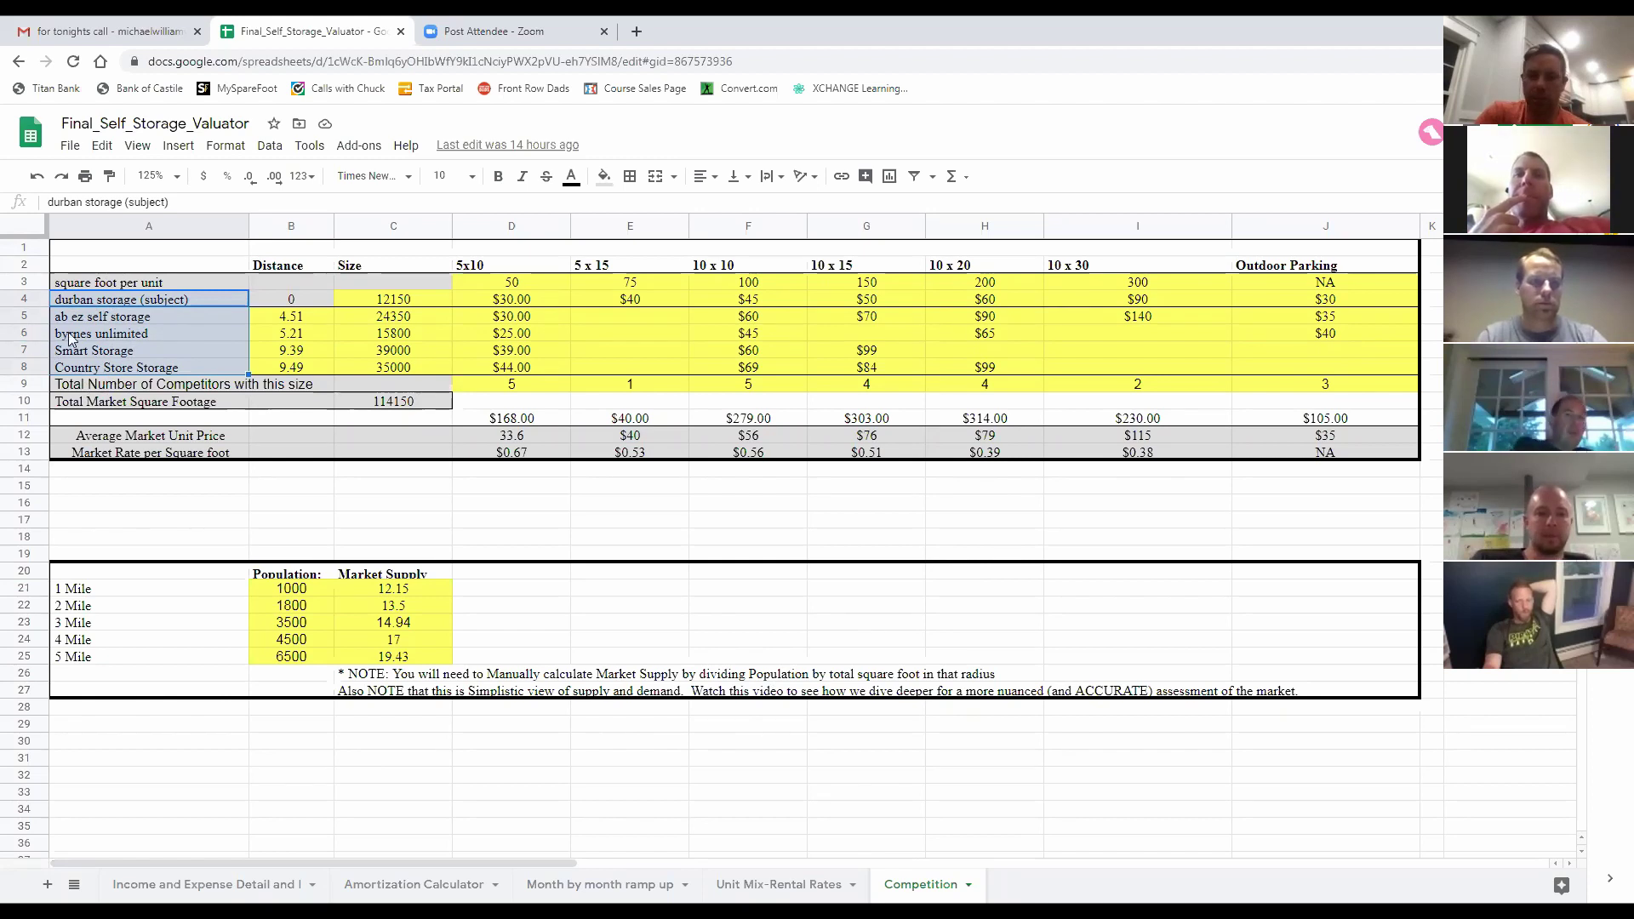
click(104, 342)
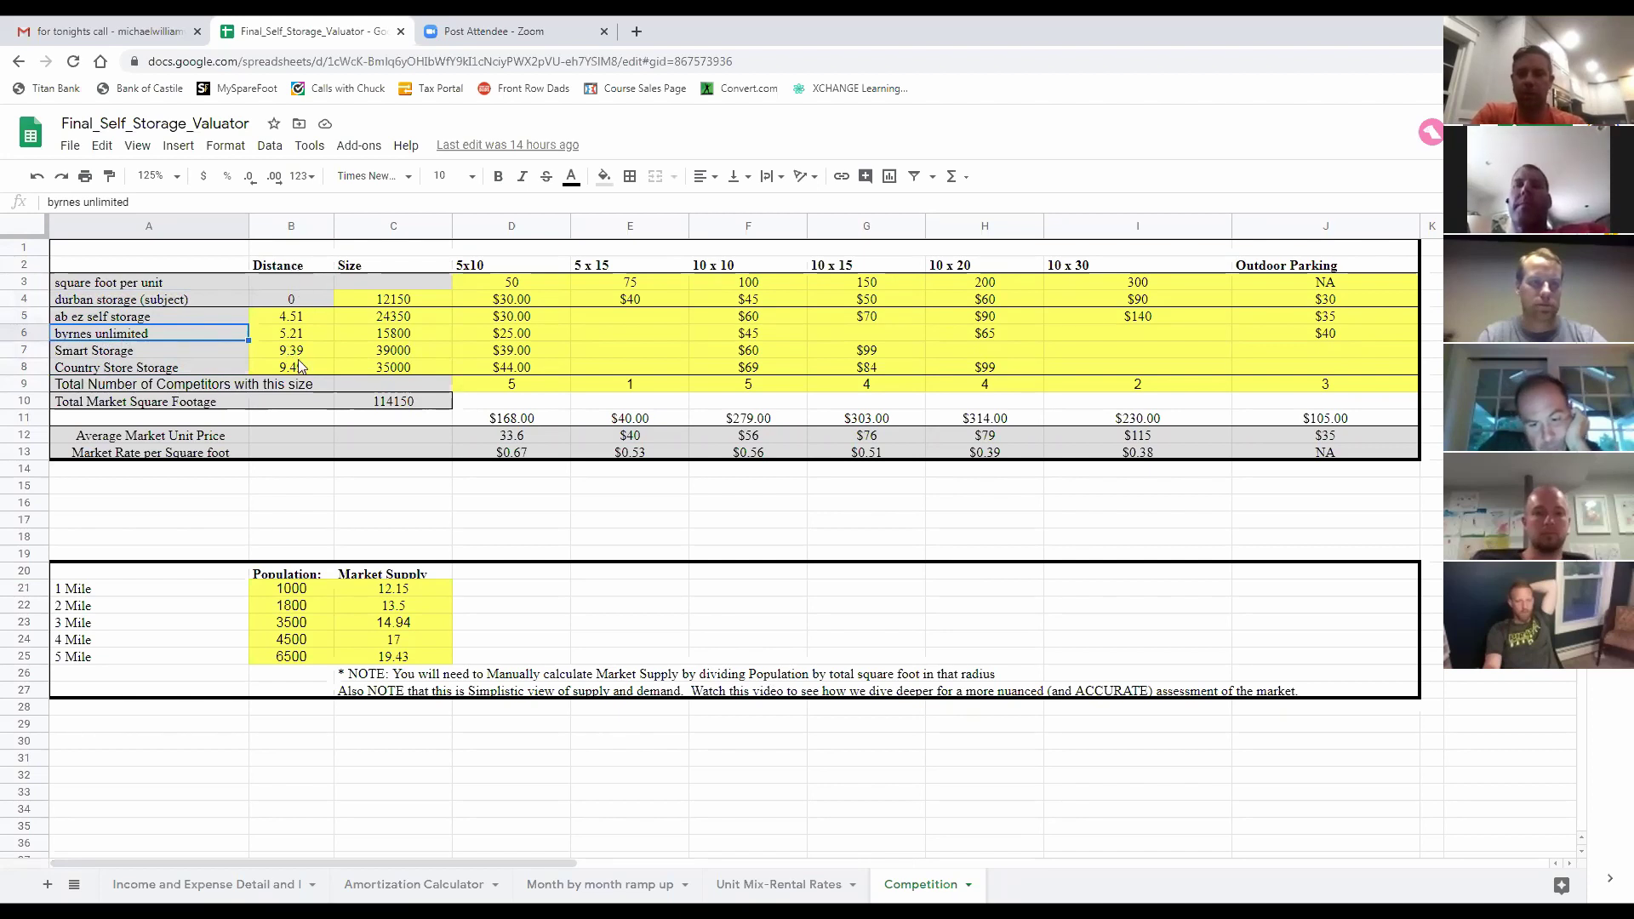
click(292, 300)
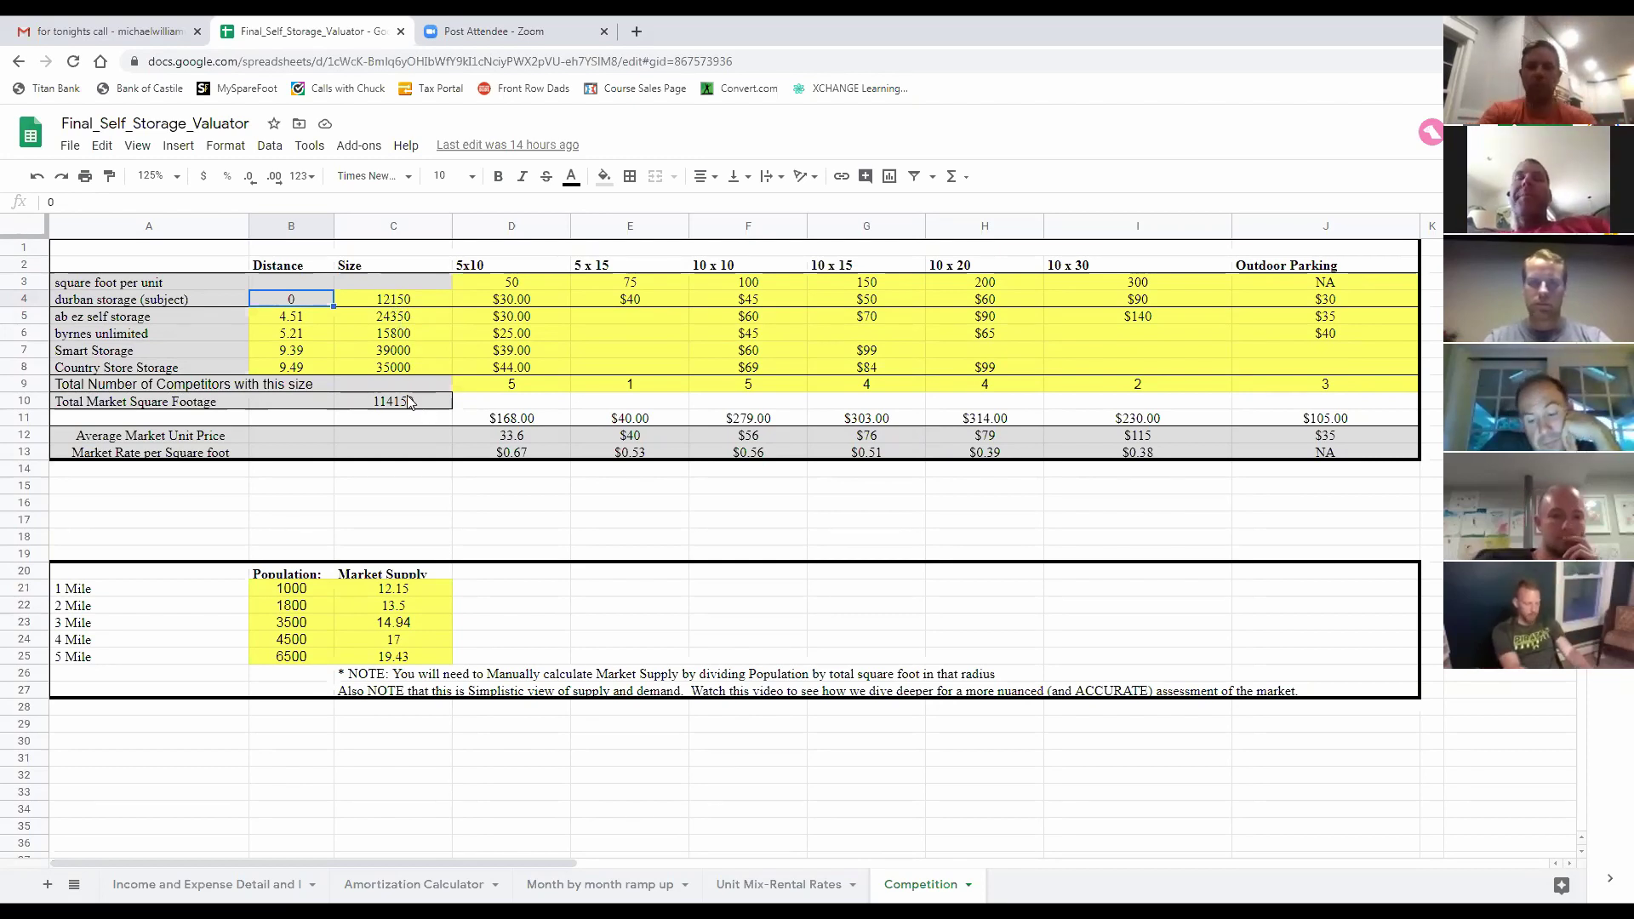
click(294, 352)
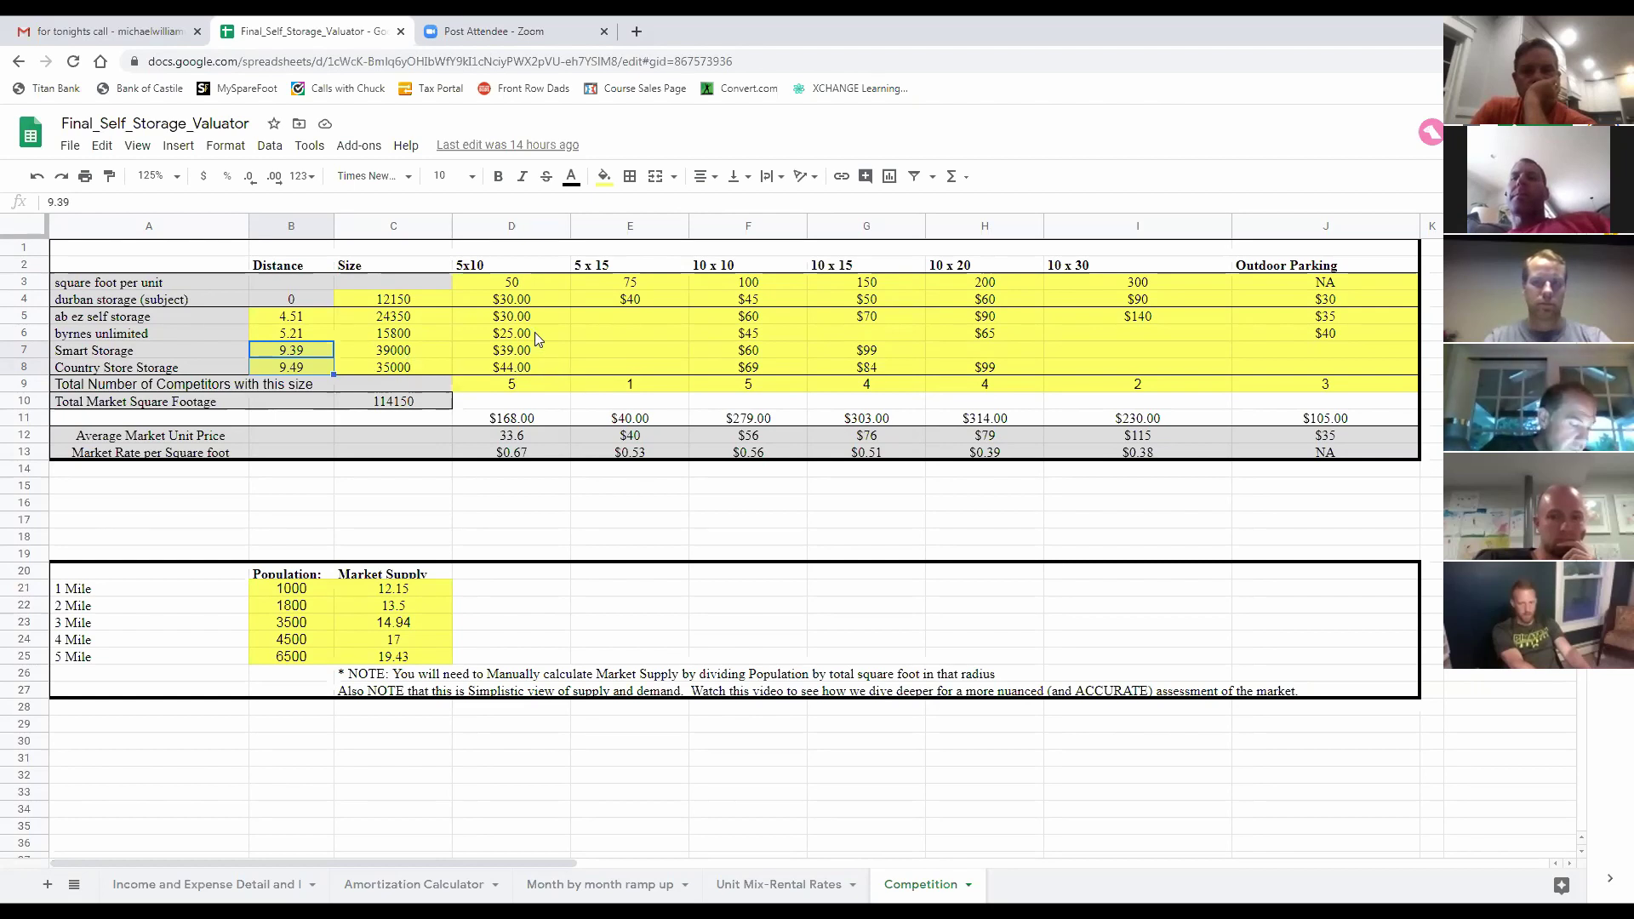
mouse_move(492, 270)
mouse_down()
mouse_move(1276, 283)
mouse_move(1289, 389)
mouse_up()
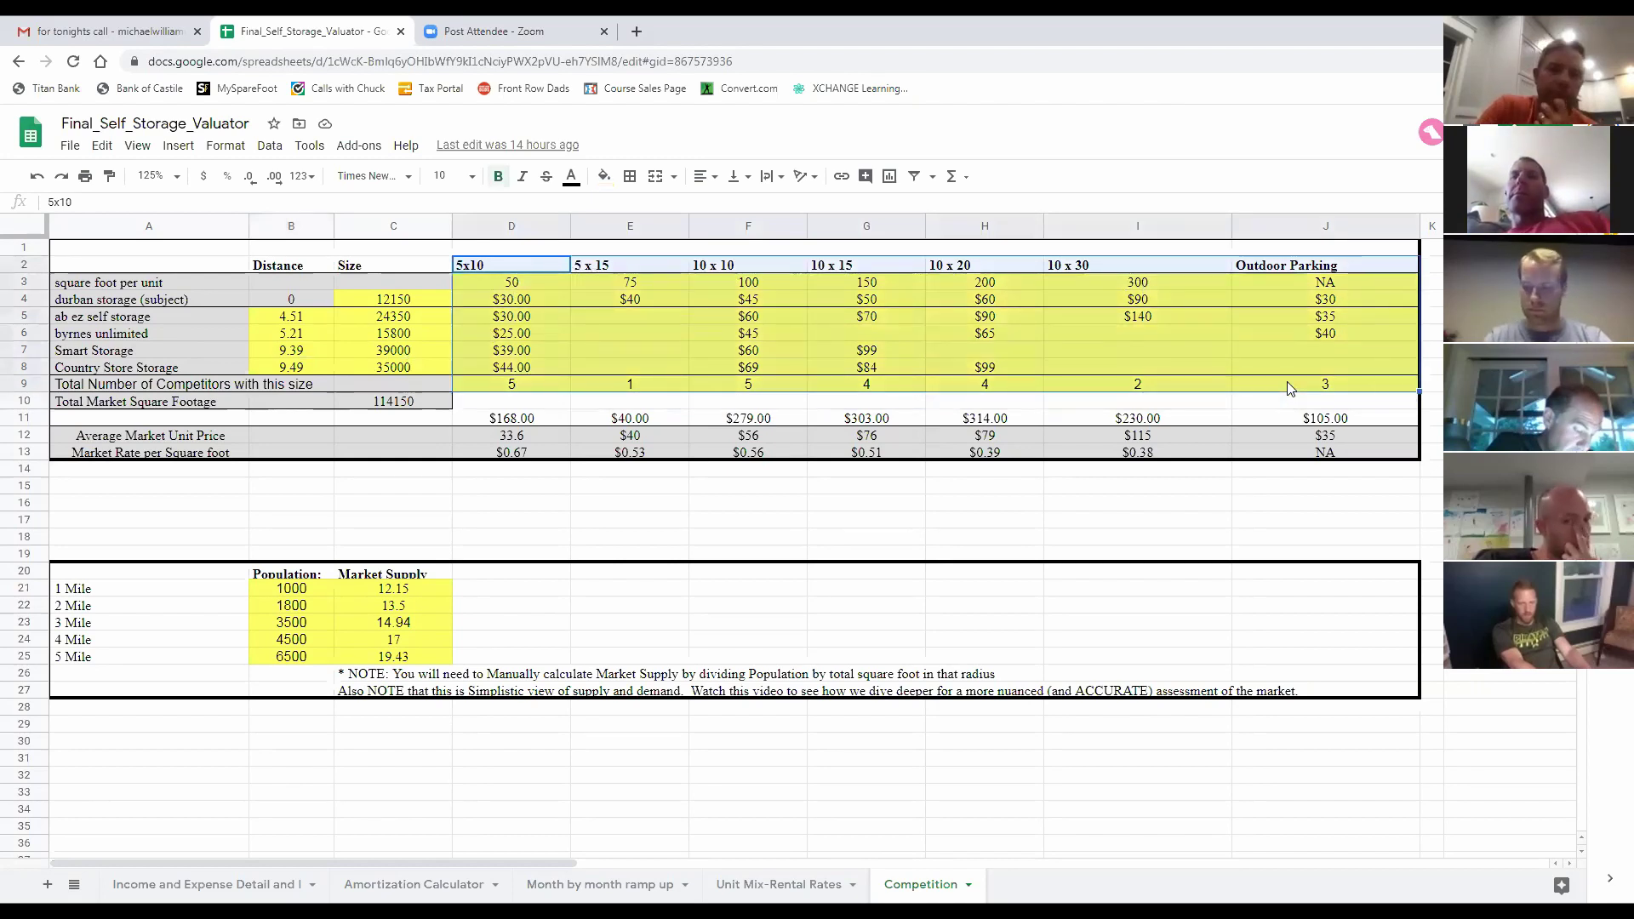
click(515, 384)
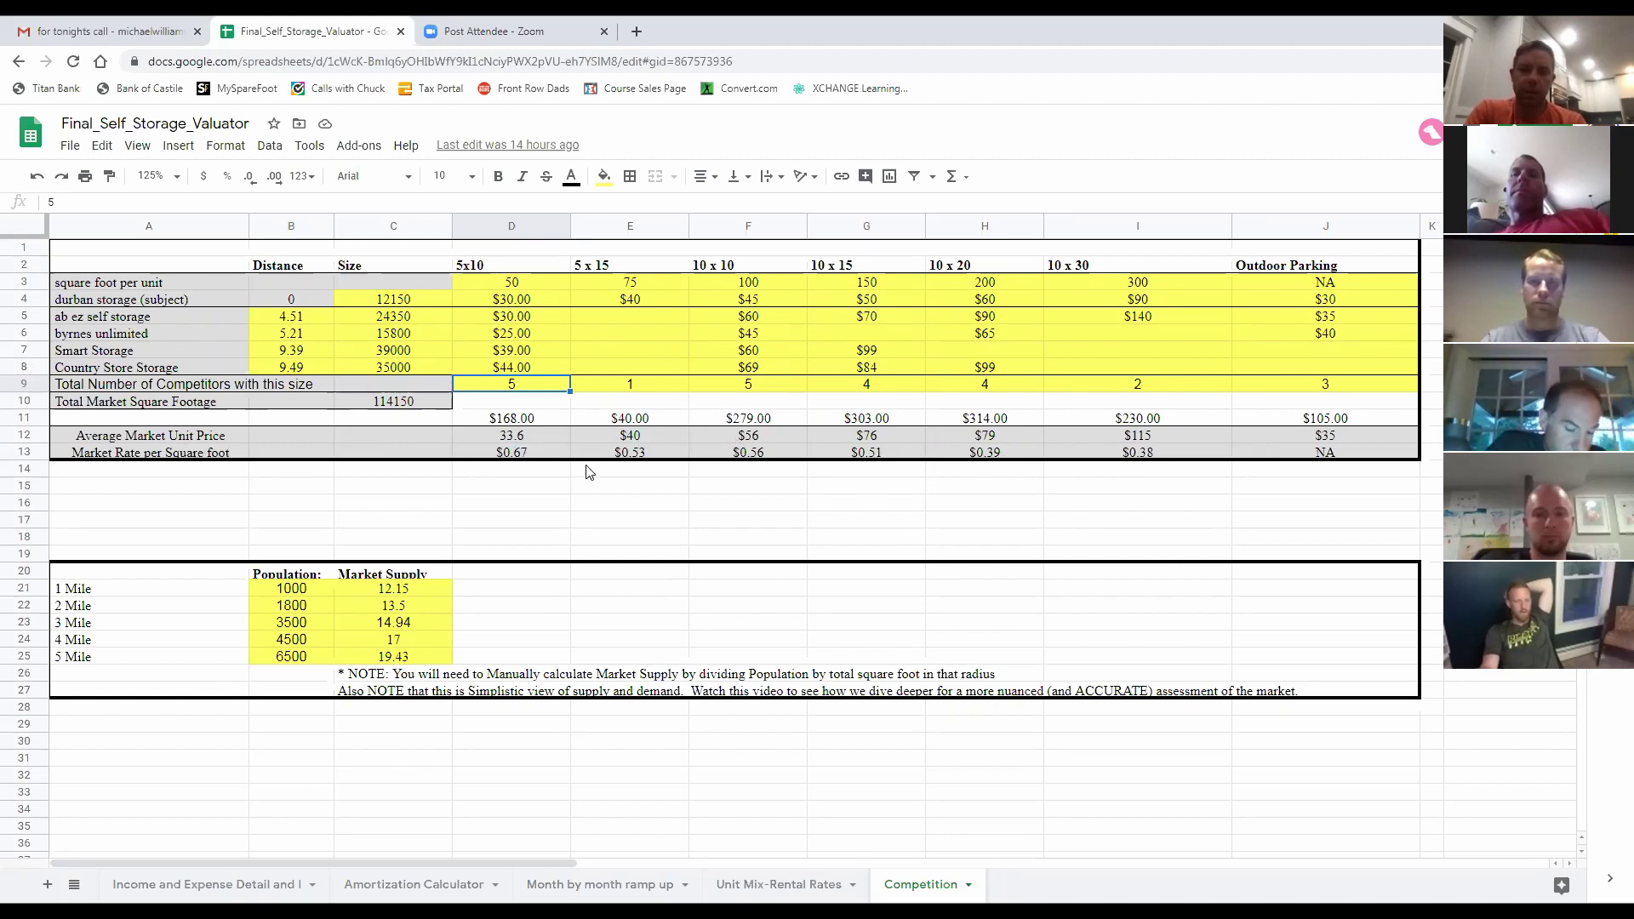
Examine the population and market supply figures for the 1 to 5 mile radii on the Competition sheet
scroll(539, 469, down, 1)
scroll(545, 475, down, 1)
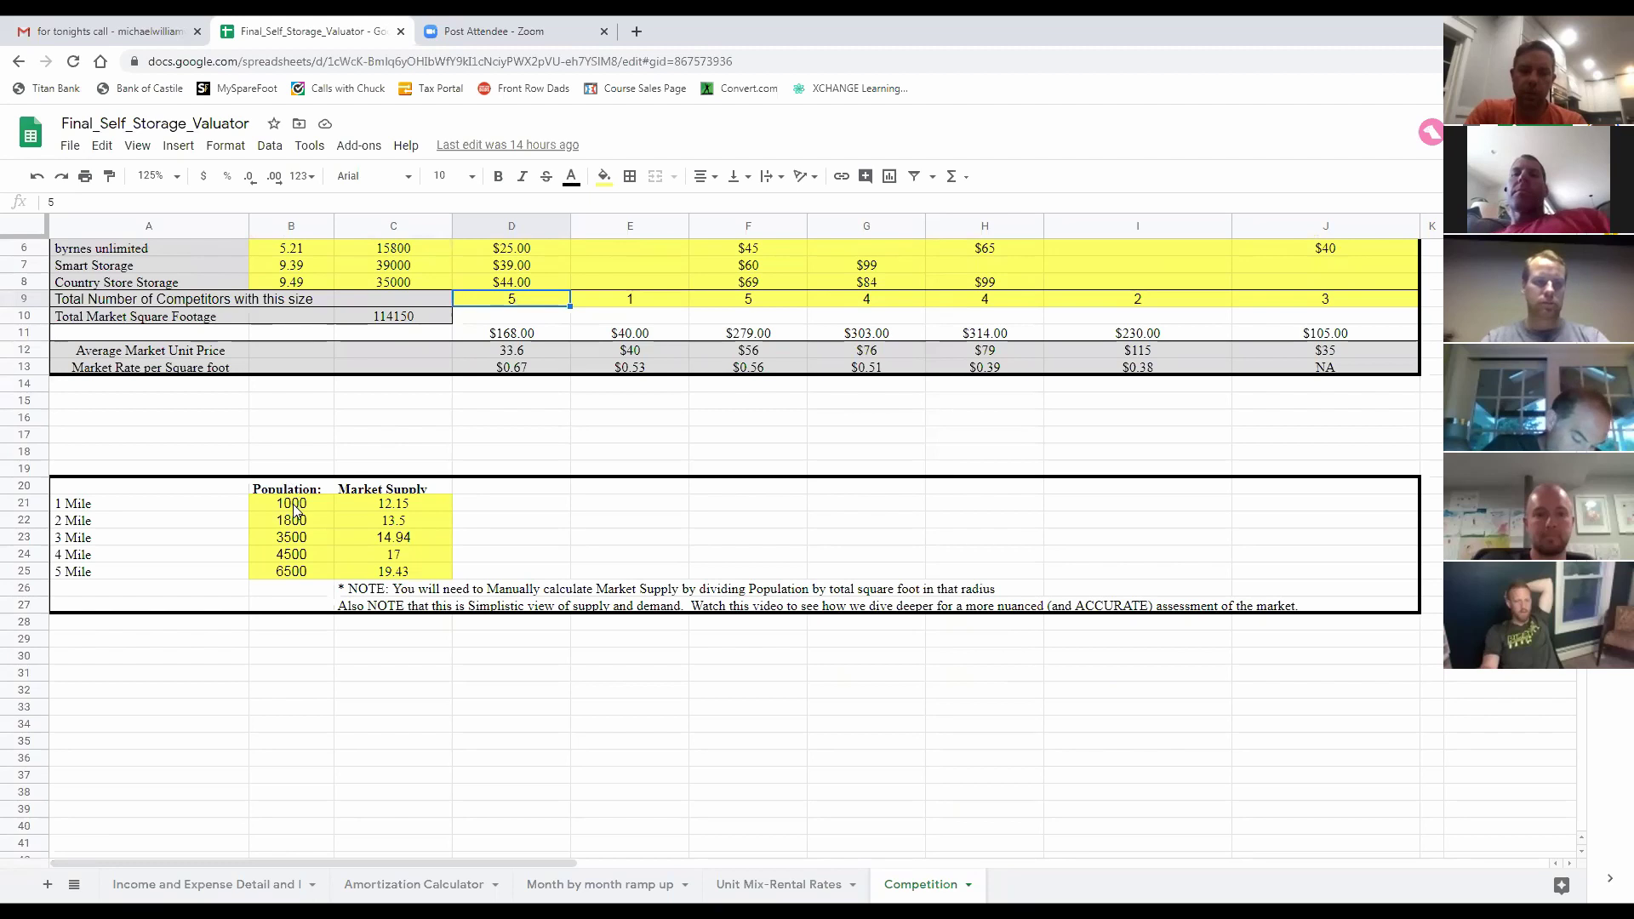
drag(295, 509, 299, 578)
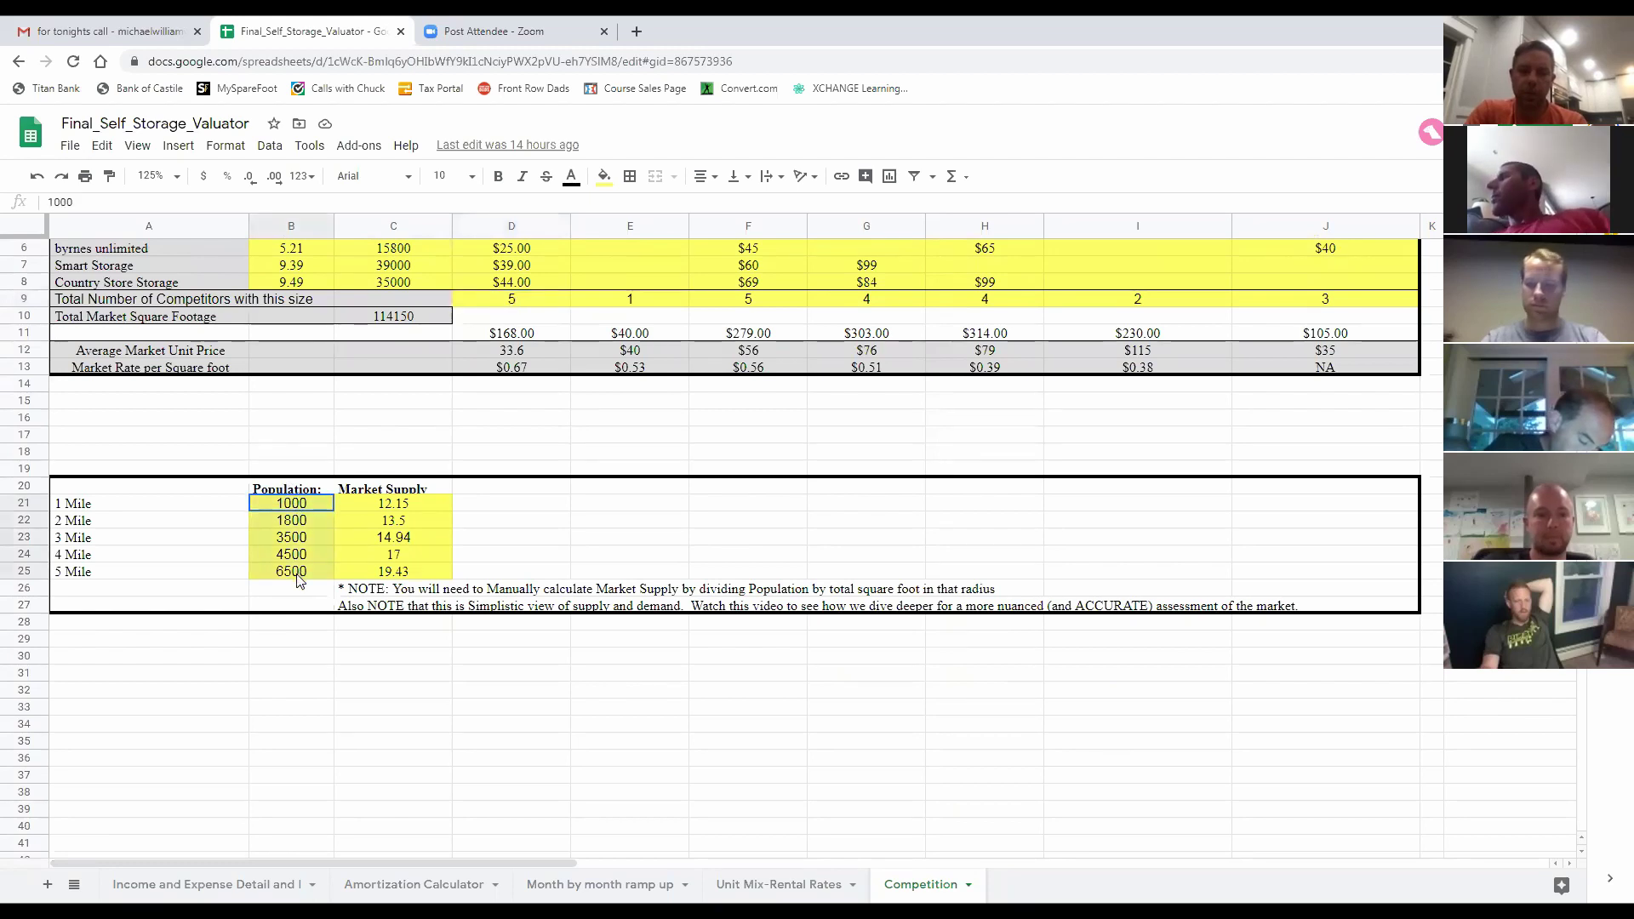
drag(390, 505, 398, 579)
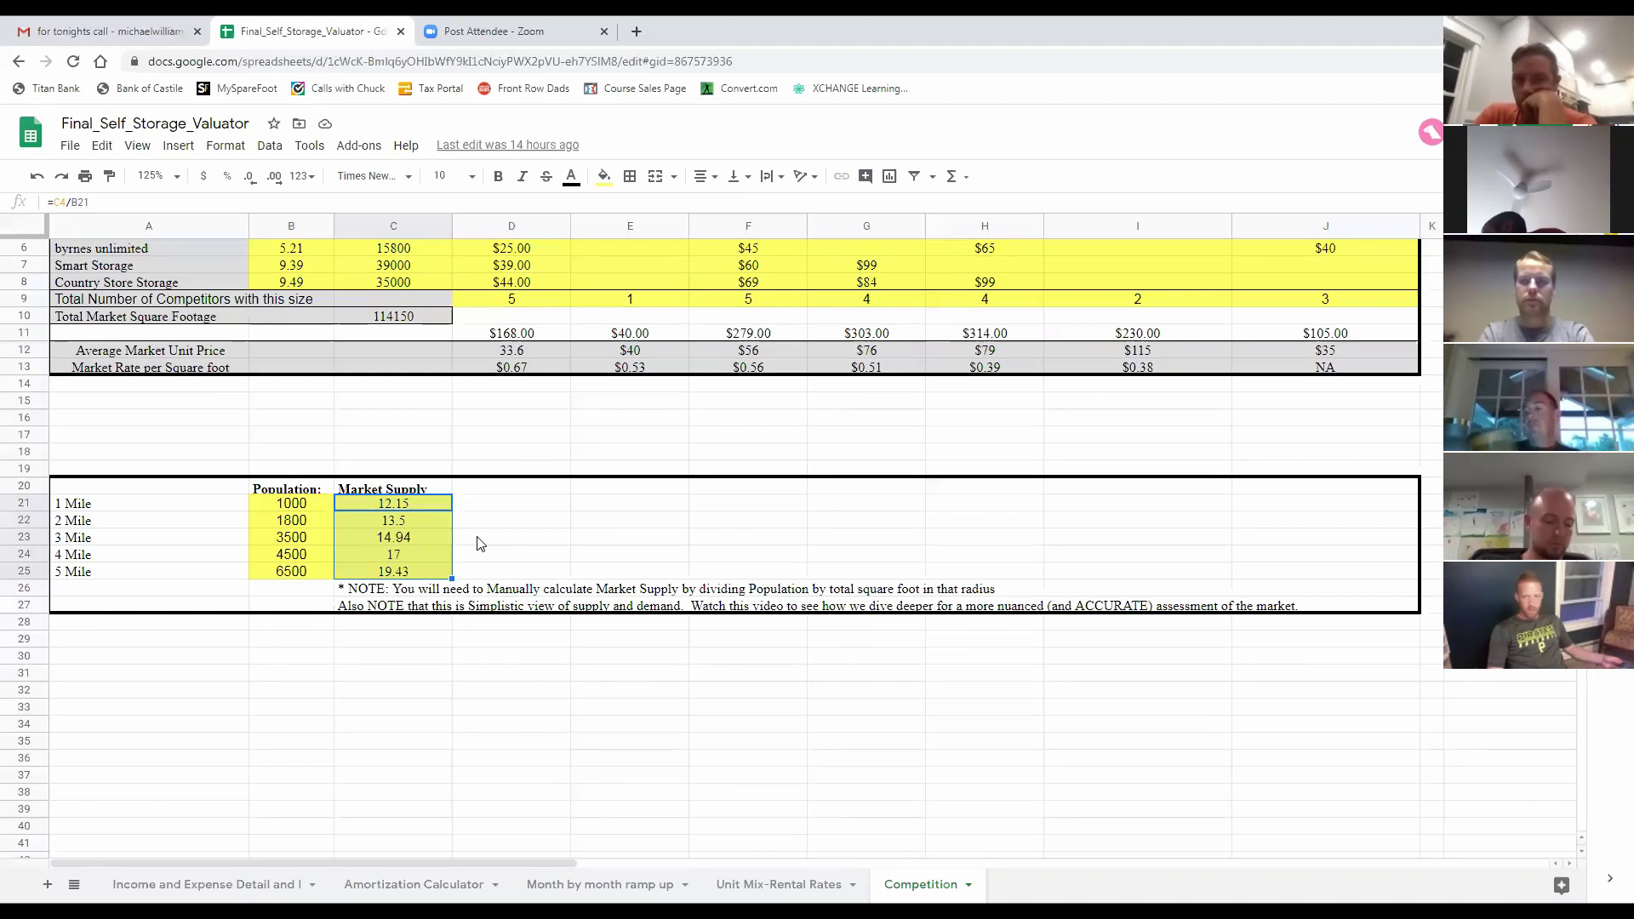
click(500, 508)
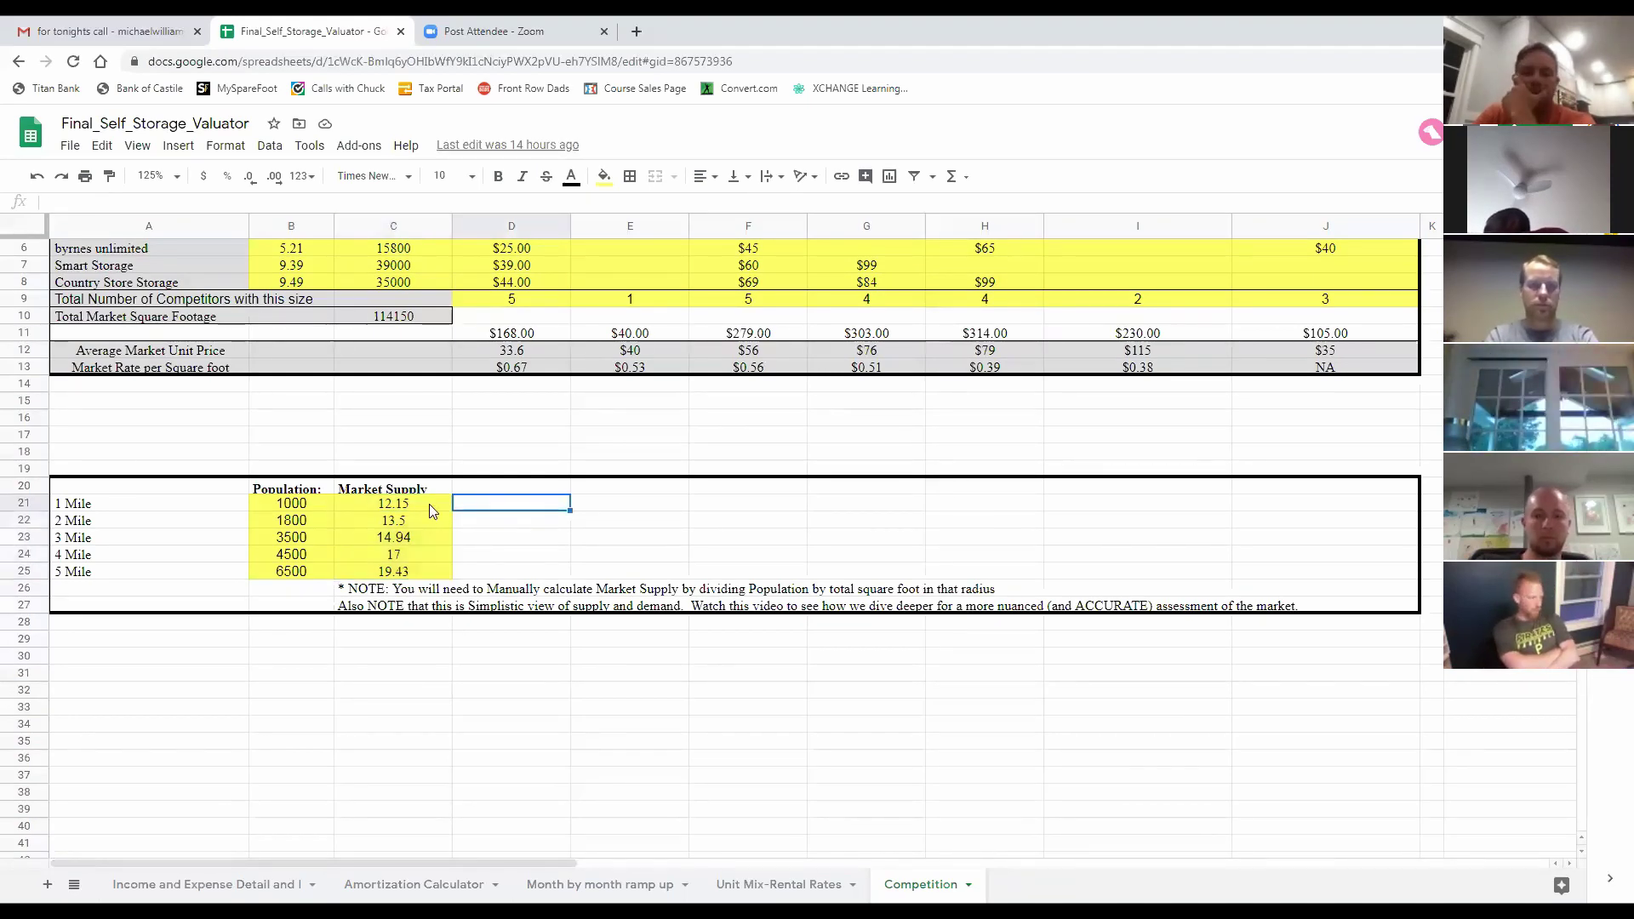
Inspect the individual market supply entries for the 2, 3 and 4 mile radii and highlight the whole 1 to 5 mile range
scroll(429, 504, up, 1)
drag(384, 542, 407, 598)
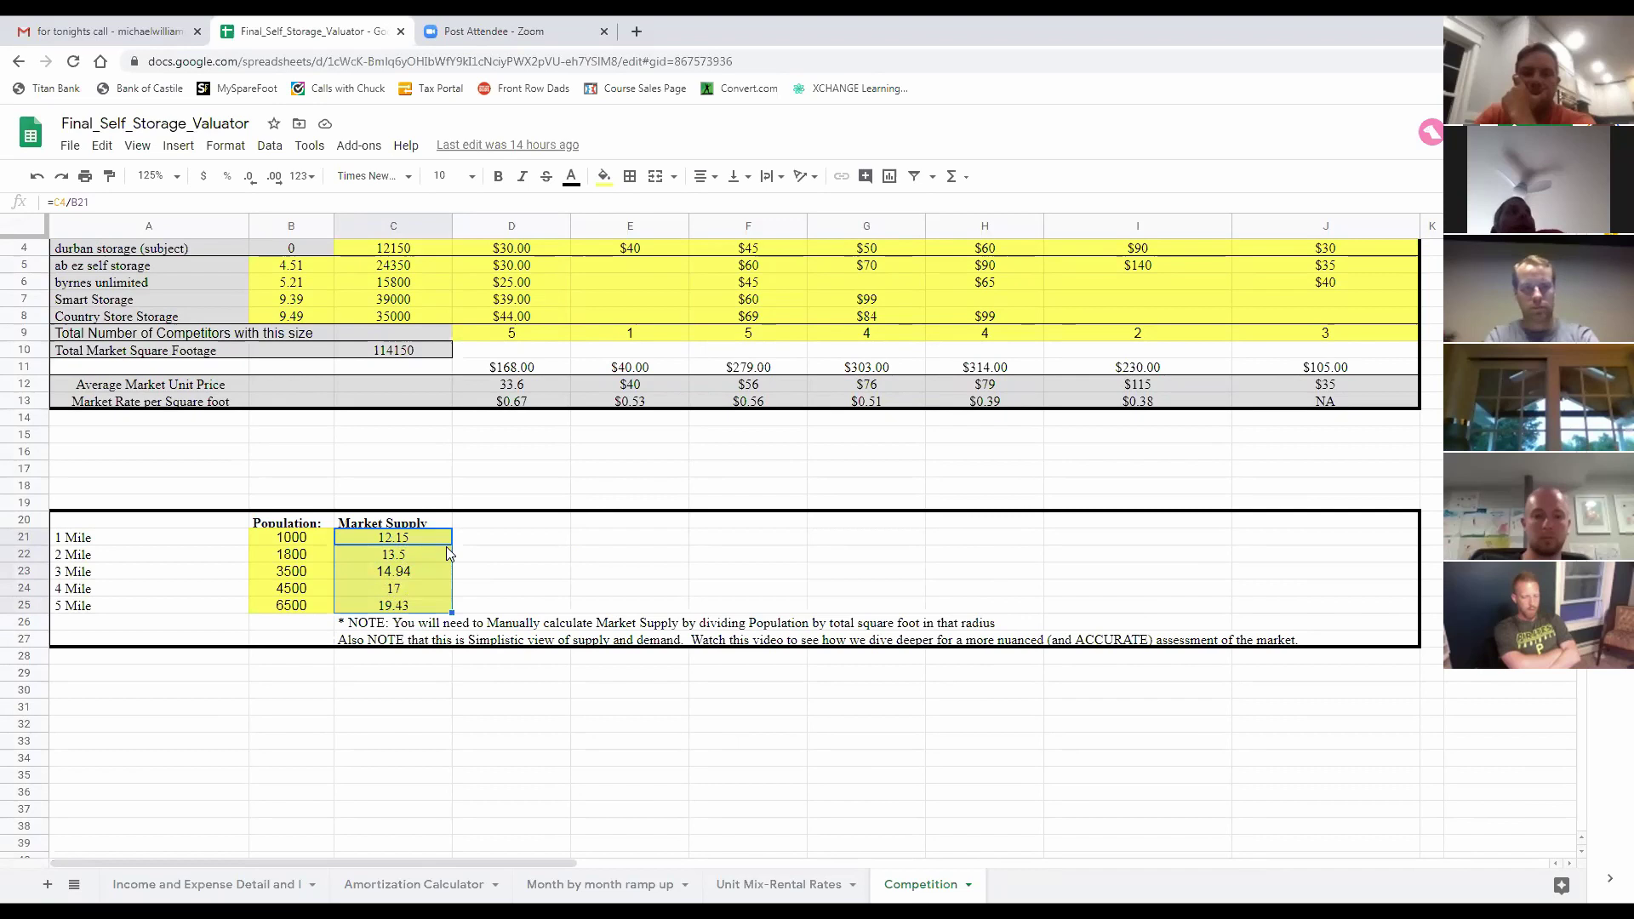
click(429, 558)
click(415, 570)
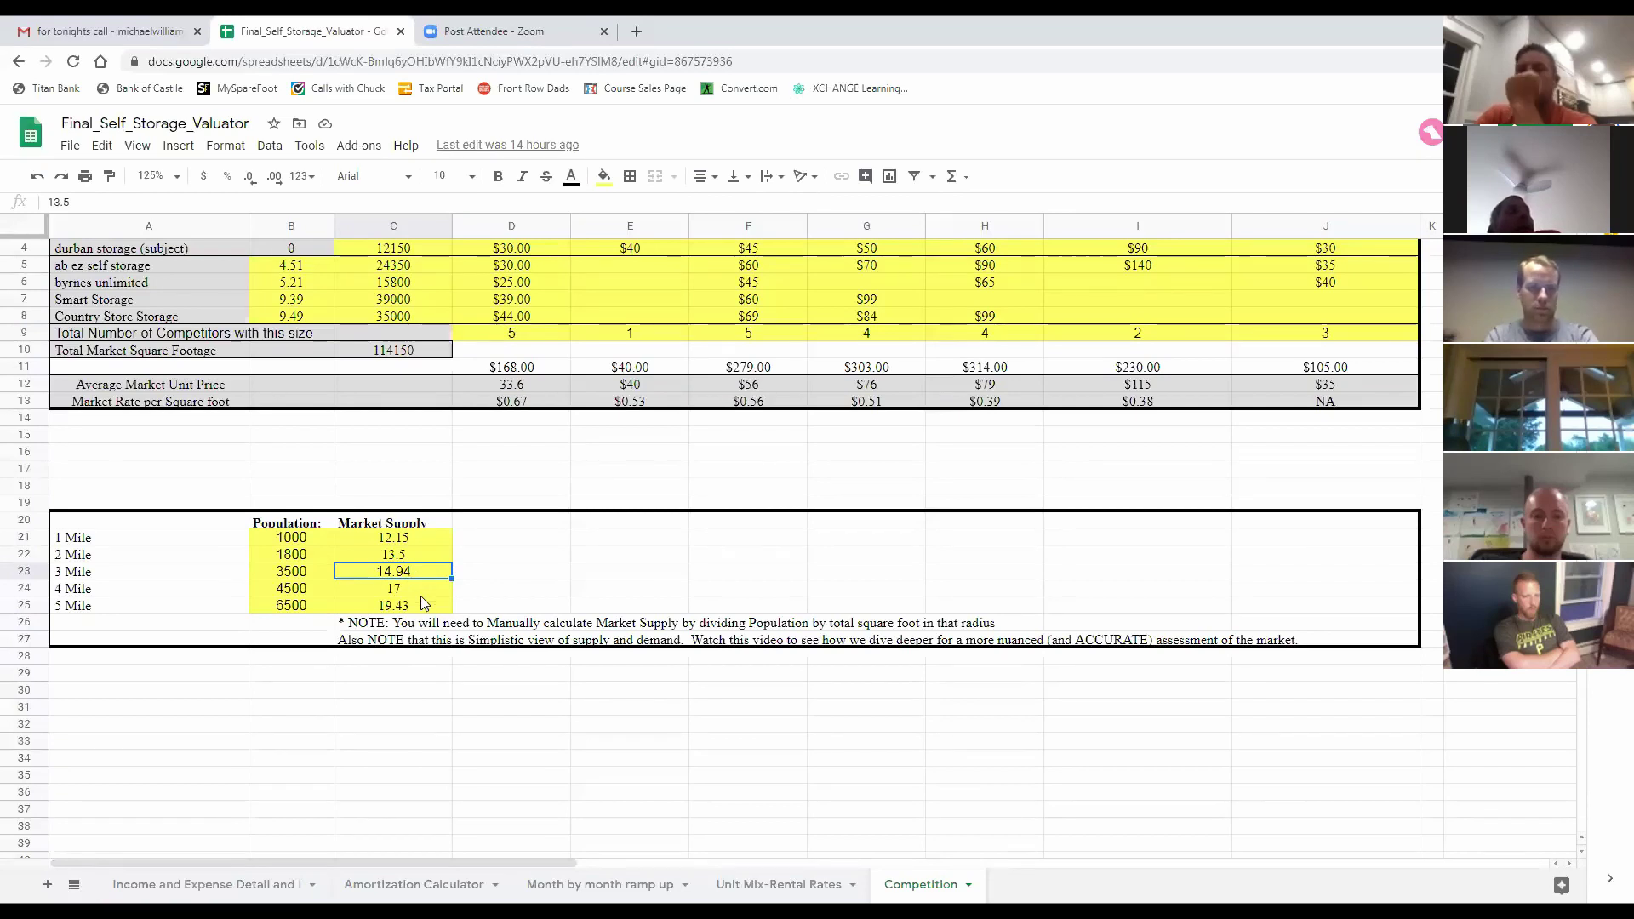
click(412, 588)
scroll(487, 580, up, 1)
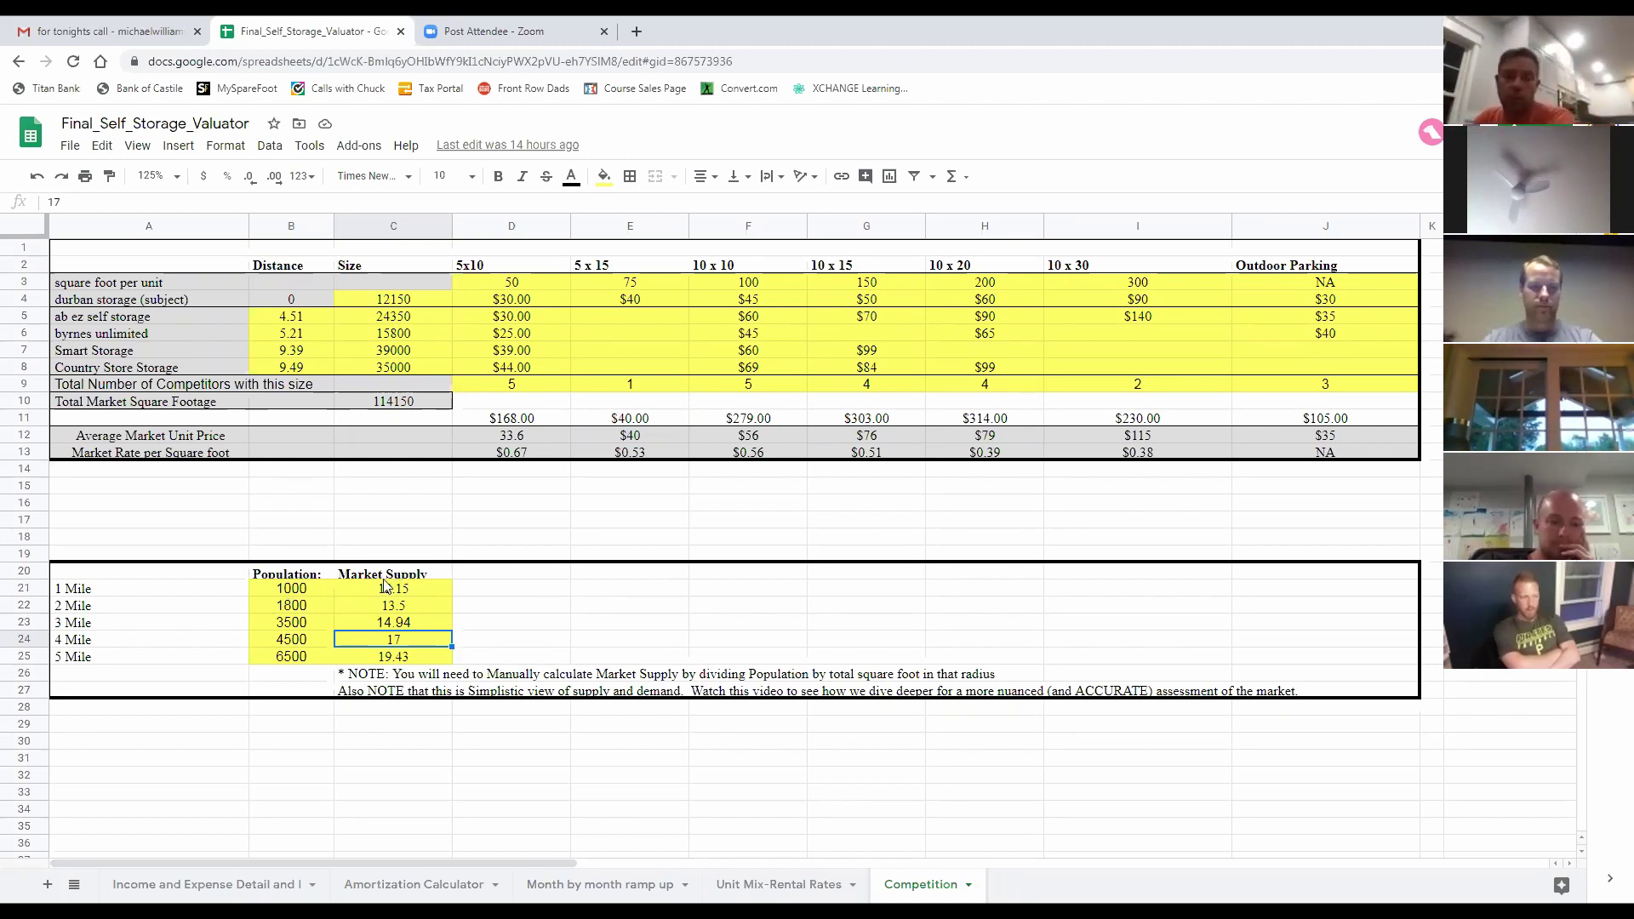
drag(398, 594, 402, 666)
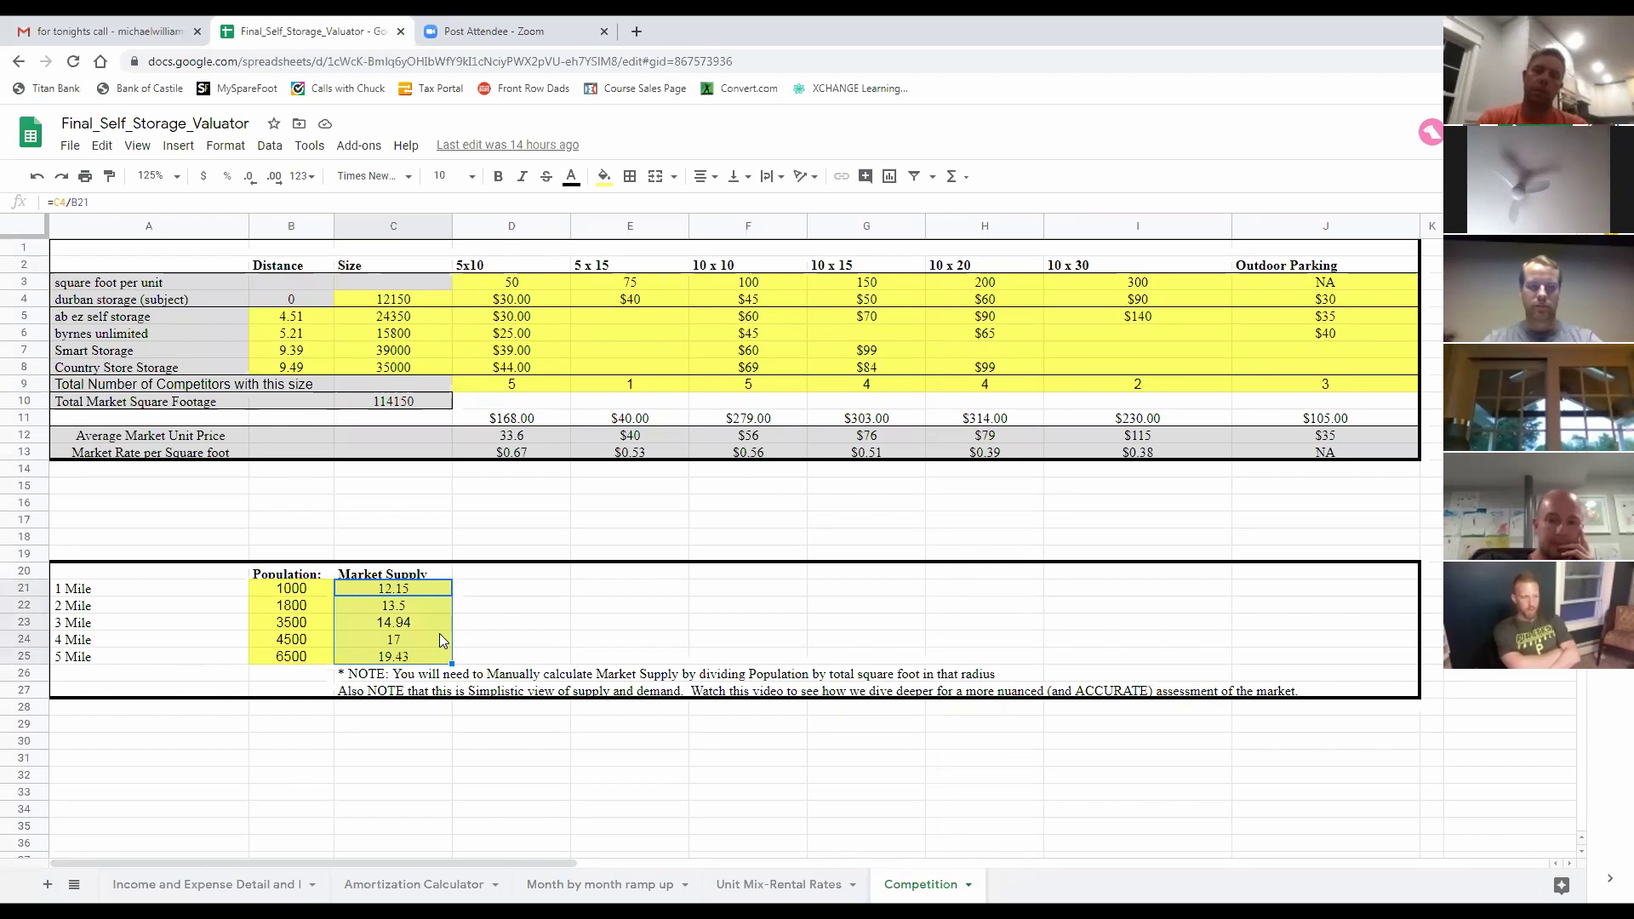
Check Smart Storage's distance and size, and inspect the 1 mile market supply formula
click(95, 349)
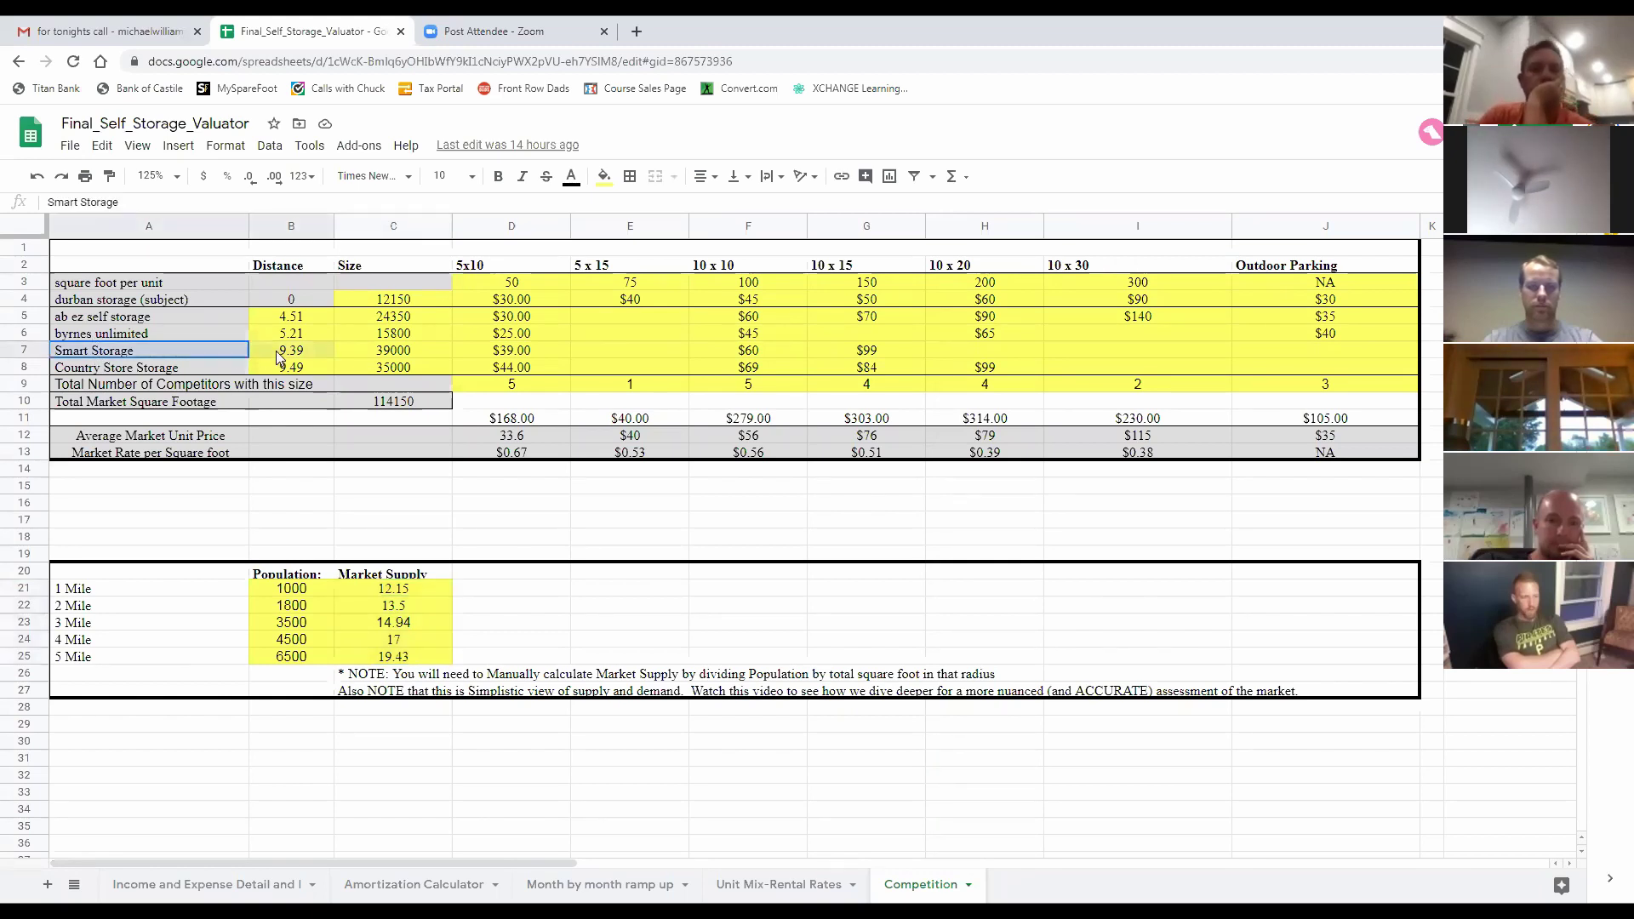
shift+click(402, 352)
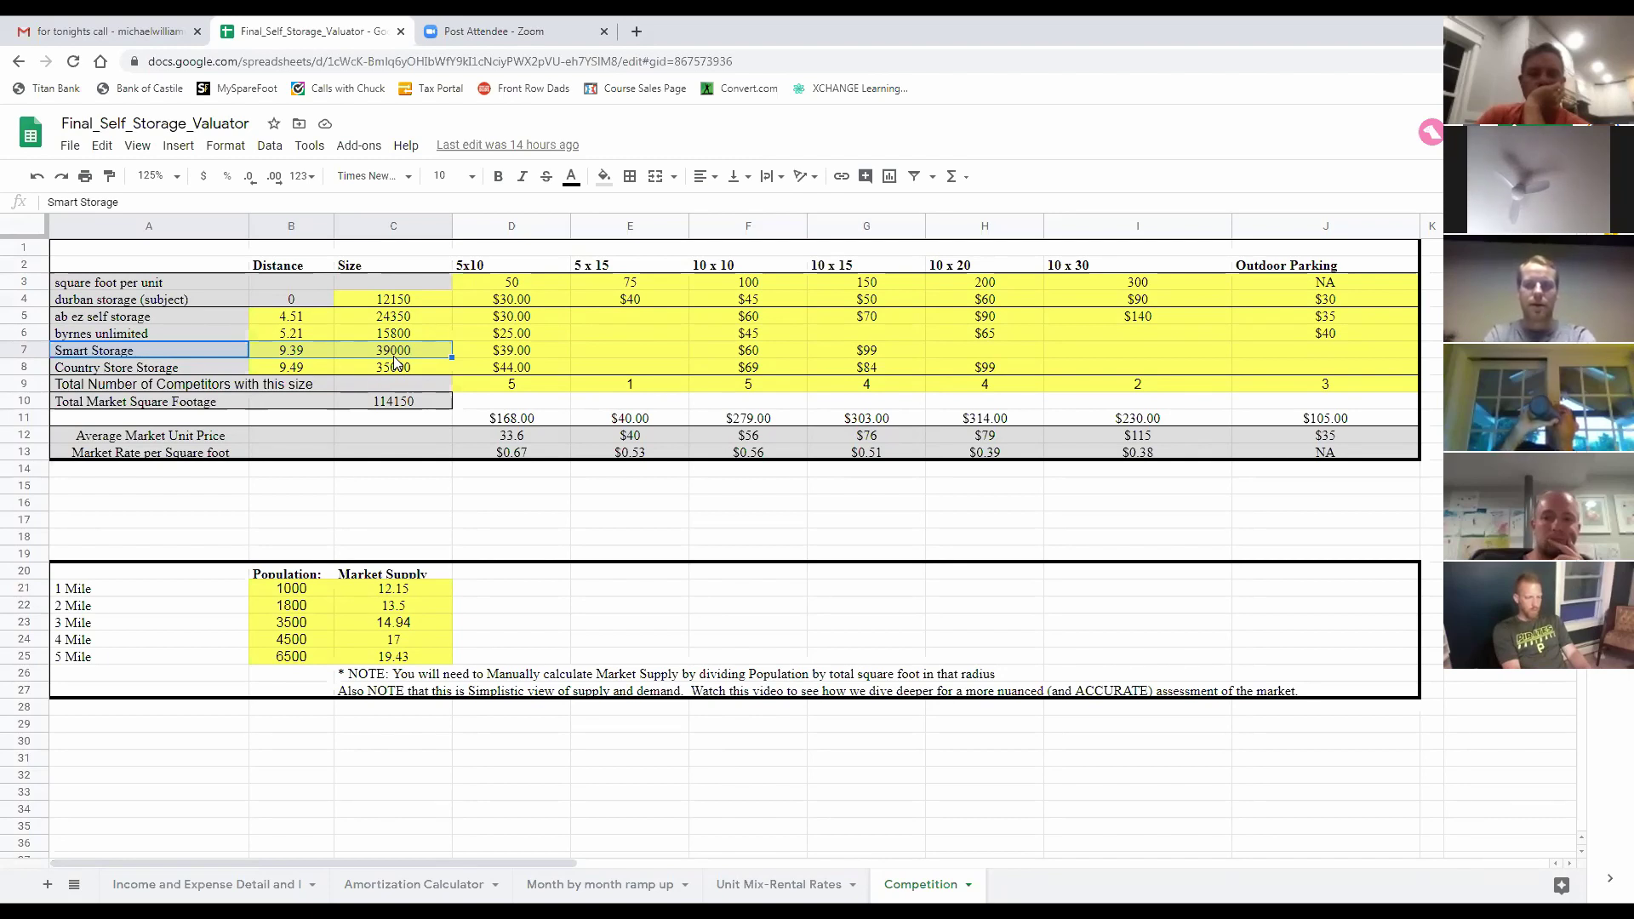
click(393, 357)
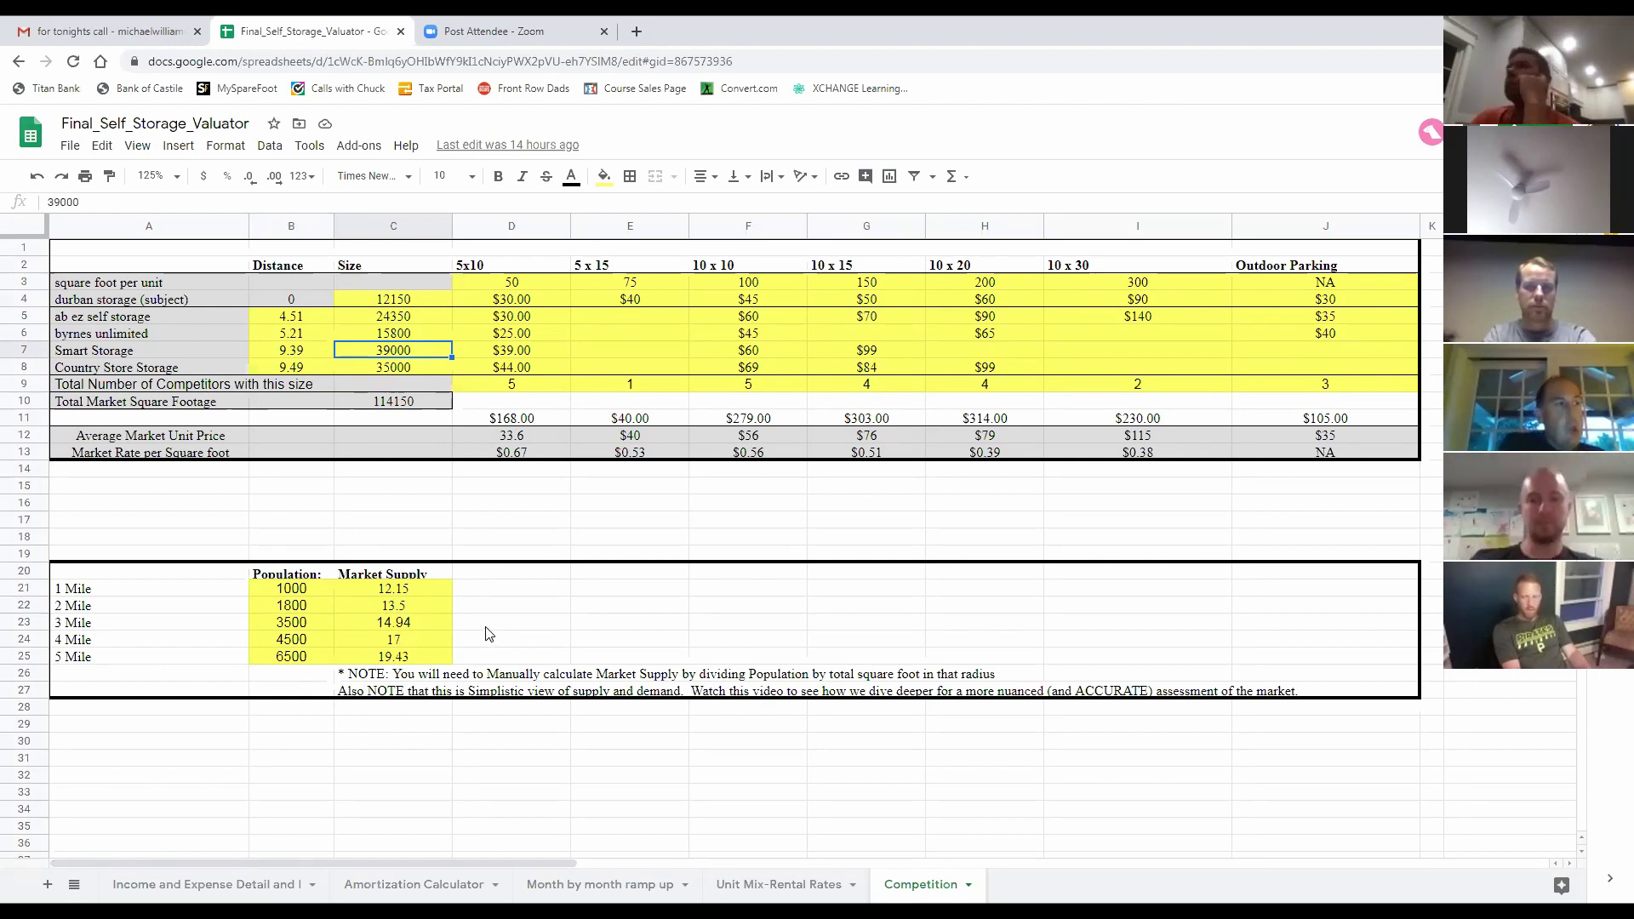
click(399, 593)
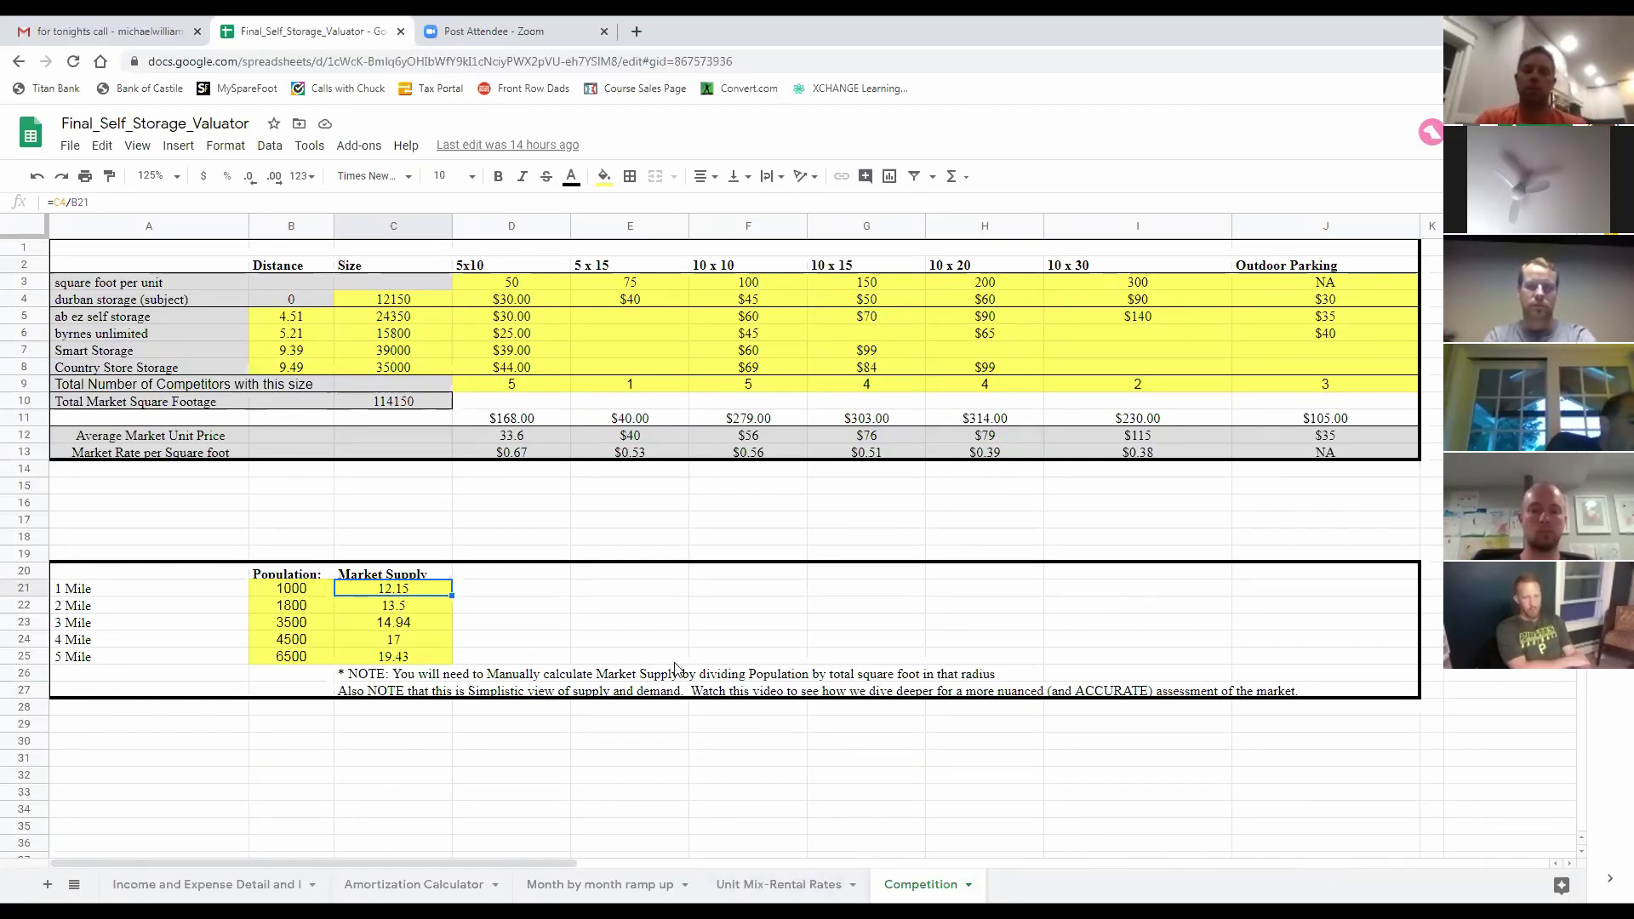
On the Unit Mix-Rental Rates sheet, review the number of units and the size entries, including the two blank size cells
click(771, 882)
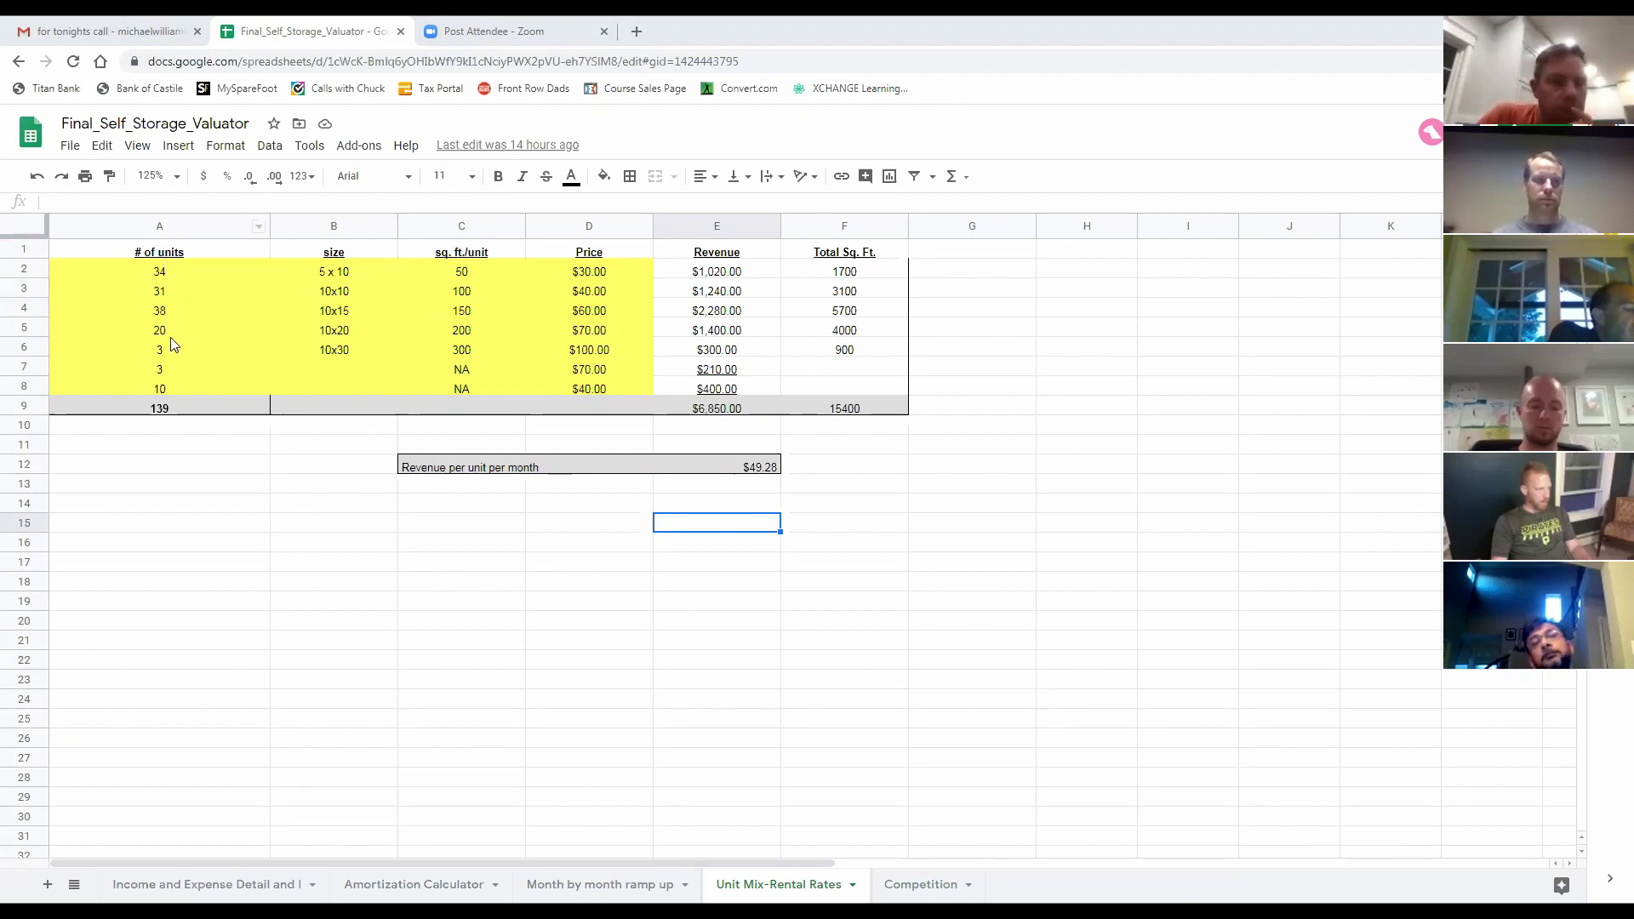
drag(159, 270, 176, 385)
drag(347, 277, 344, 351)
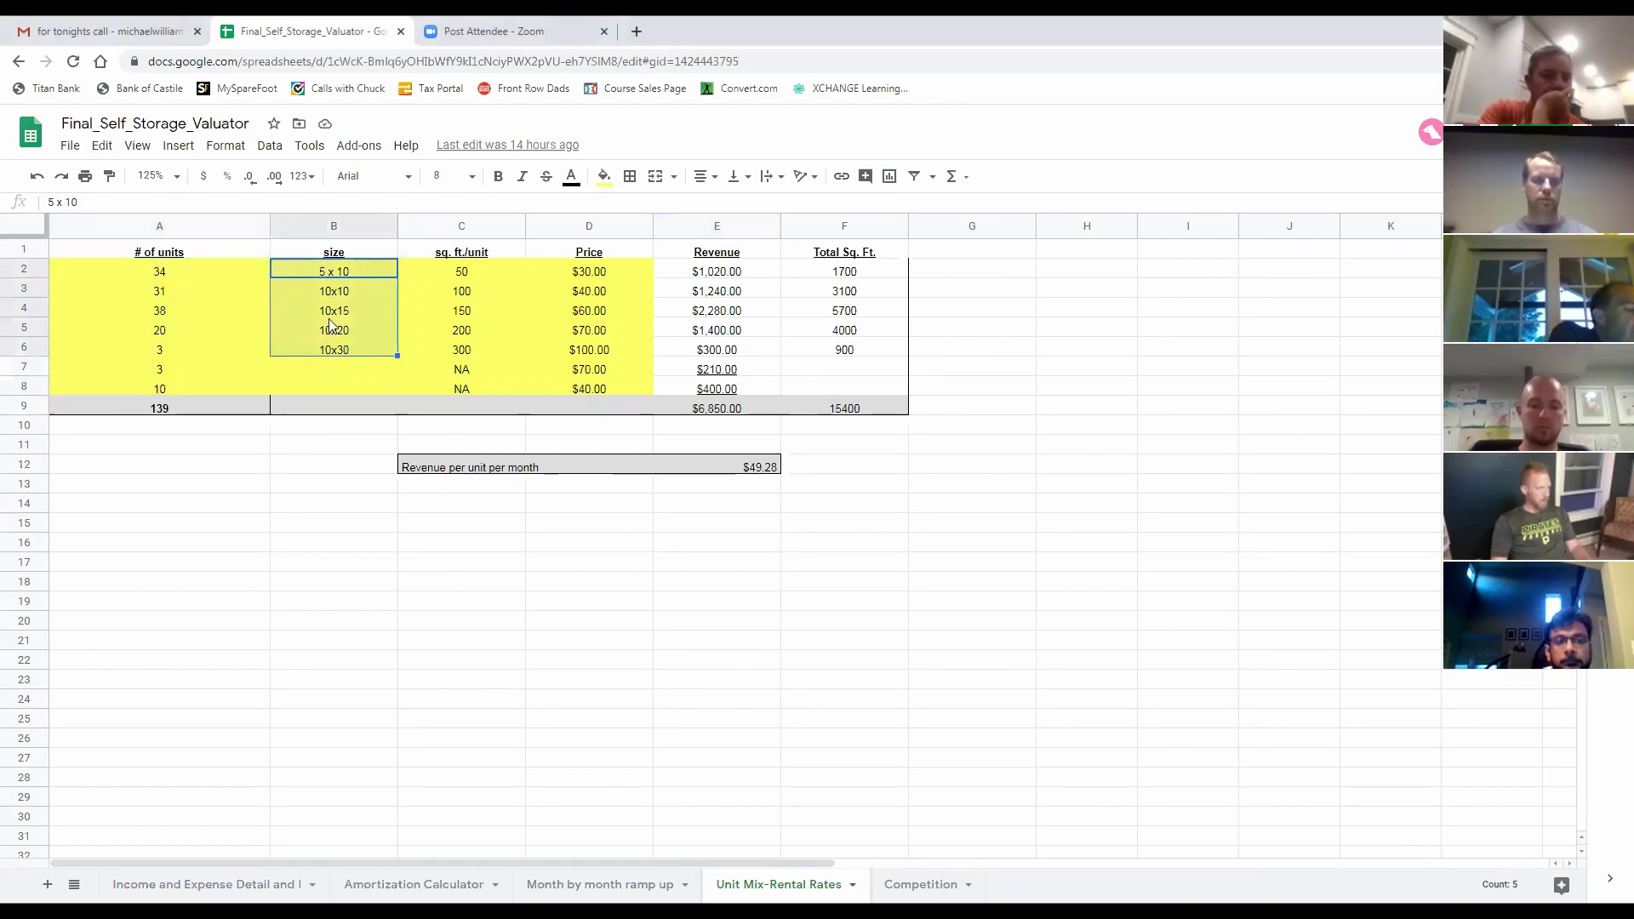
click(335, 368)
click(362, 383)
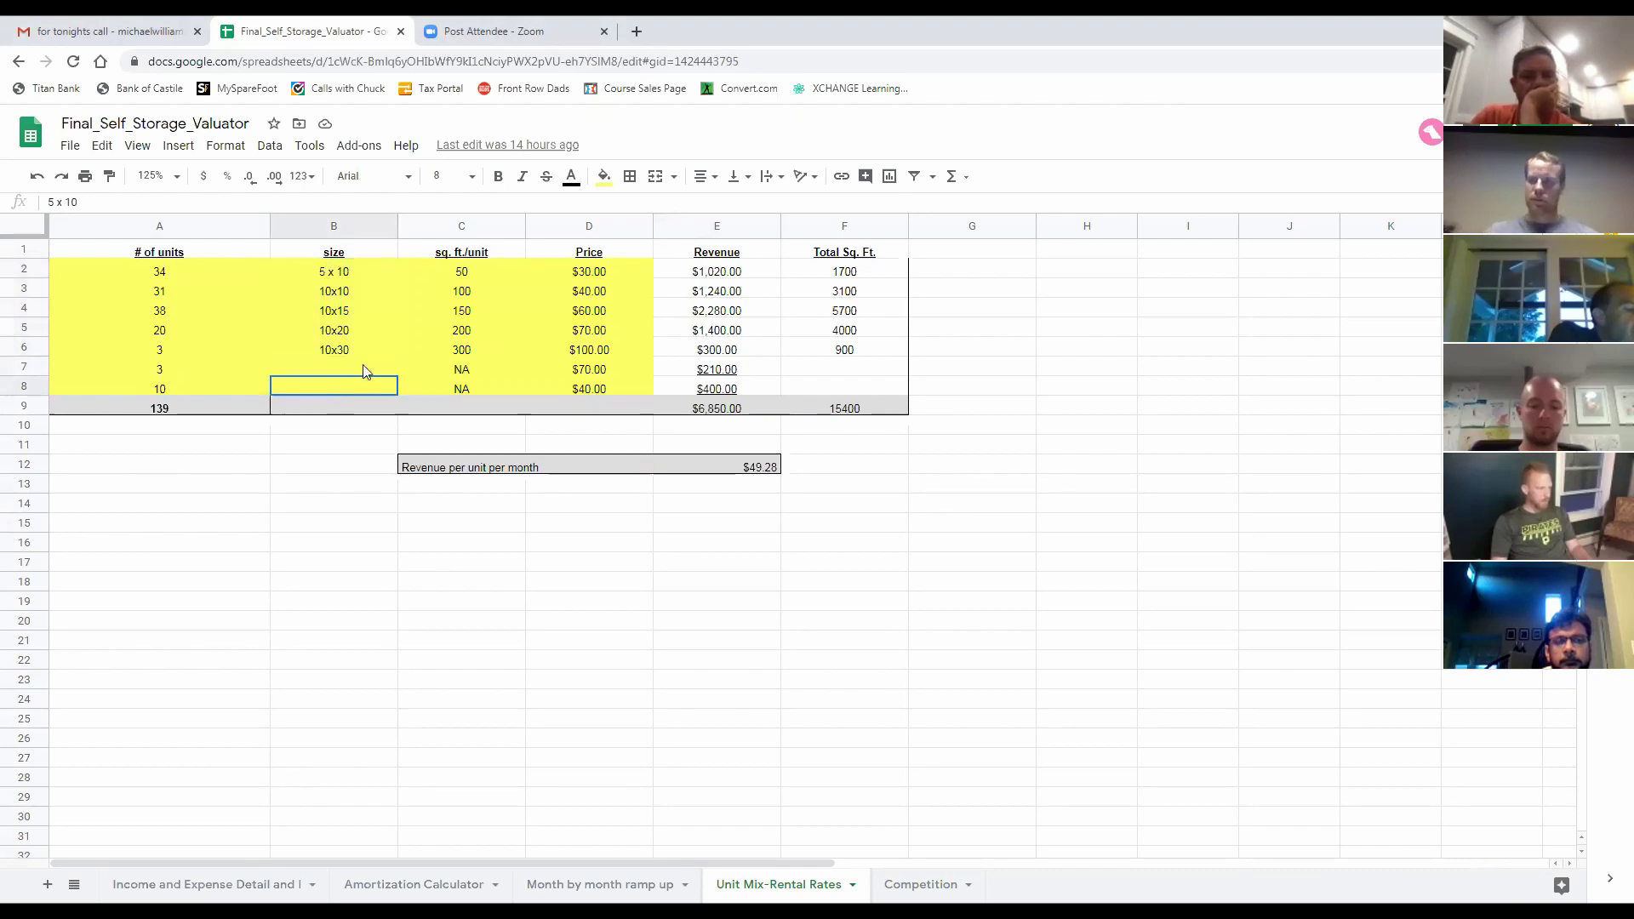
Check the square feet per unit for each size from 5 x 10 through 10x30
click(461, 272)
click(464, 292)
click(465, 311)
click(466, 331)
click(469, 351)
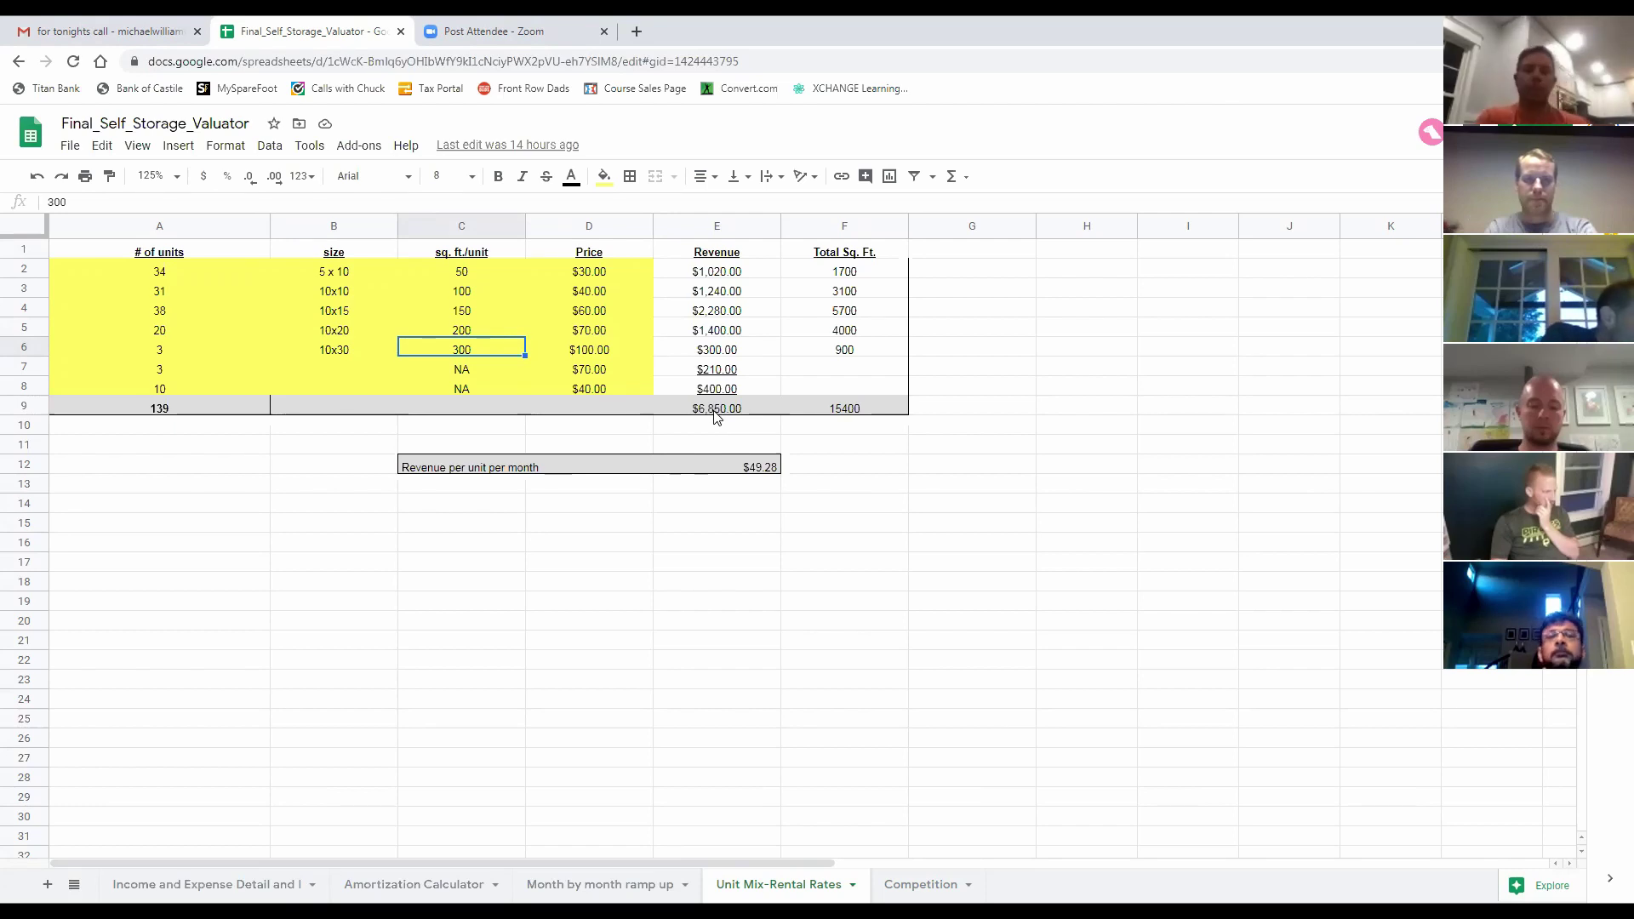
Inspect the revenue per unit per month label and its formula below the unit mix table
click(764, 474)
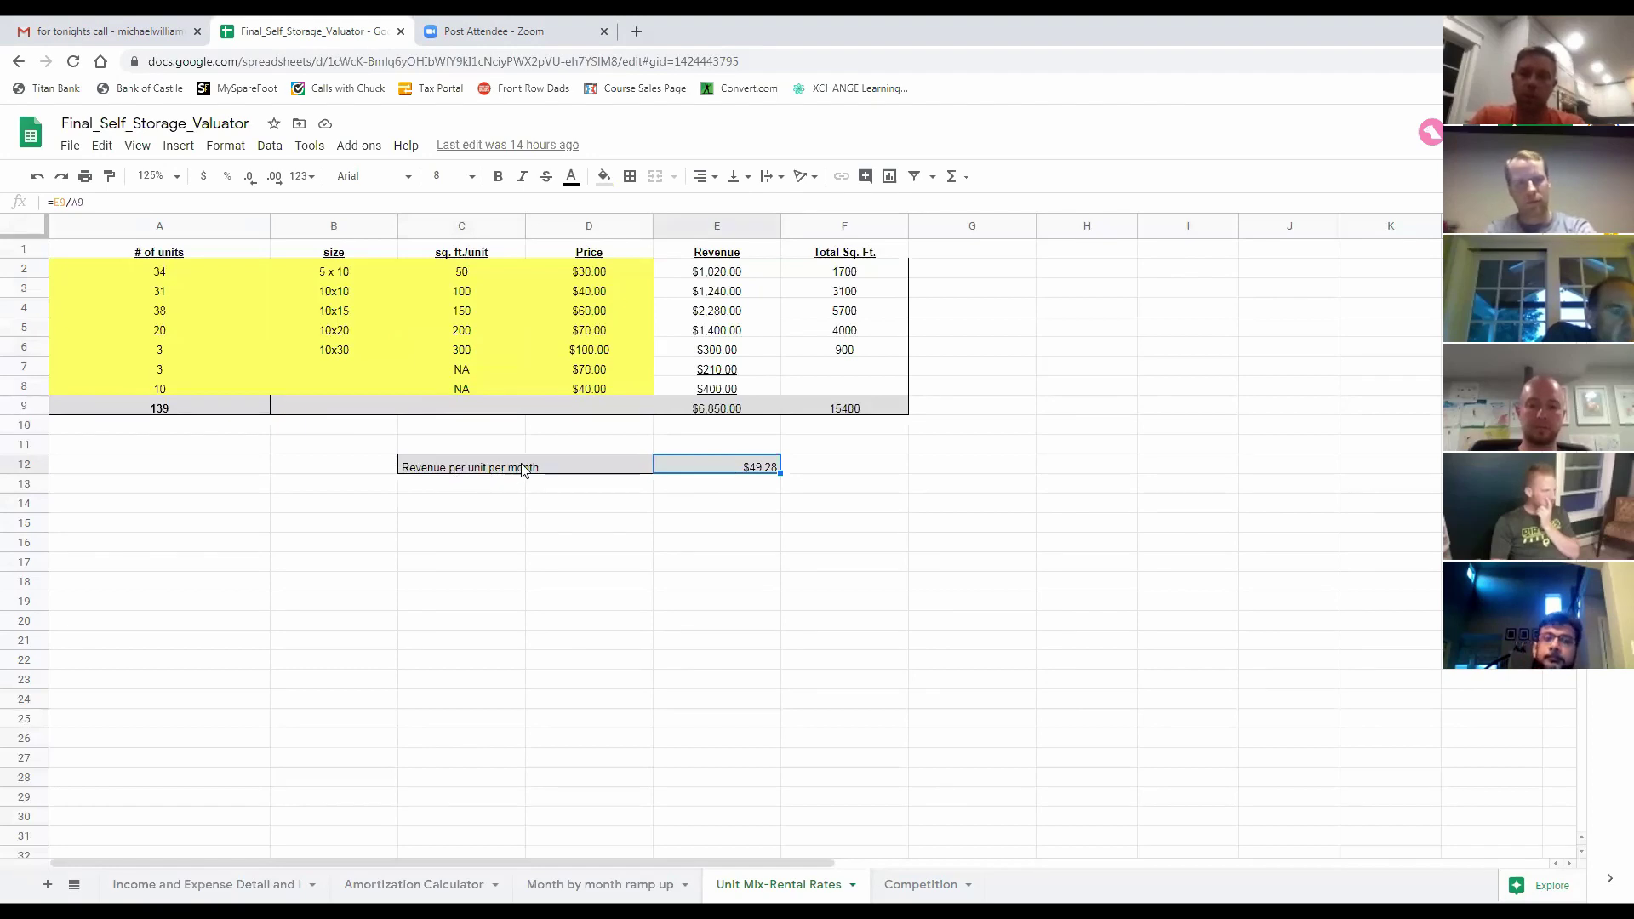
click(460, 471)
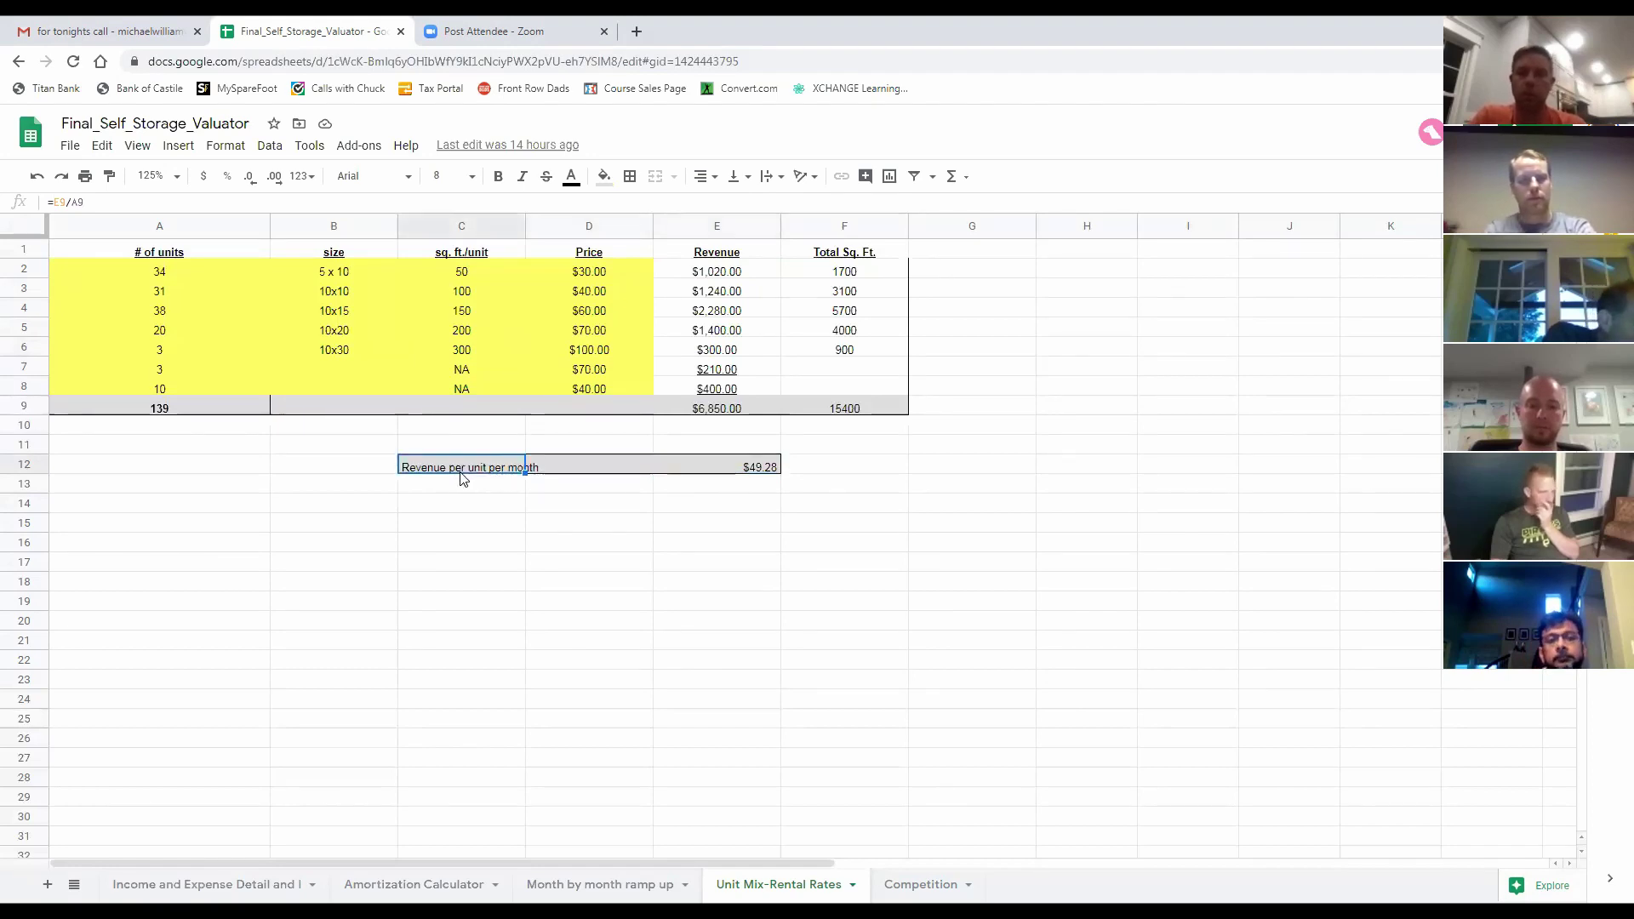
click(756, 474)
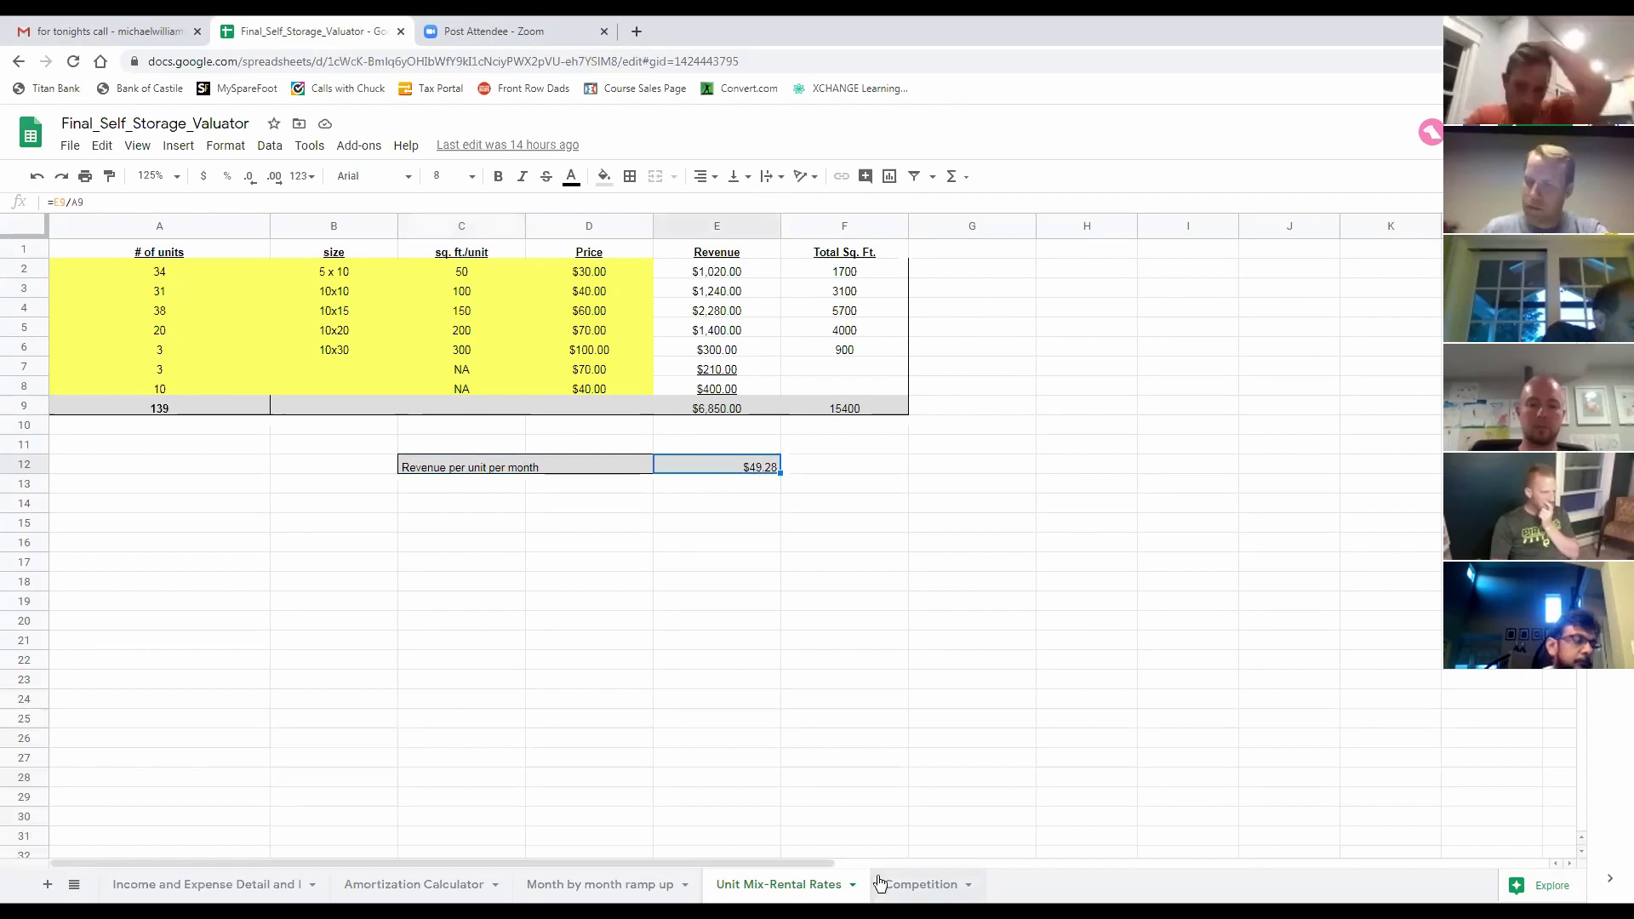
On the Month by month ramp up sheet, review the 48-month projection and the number of net move ins entry
click(646, 882)
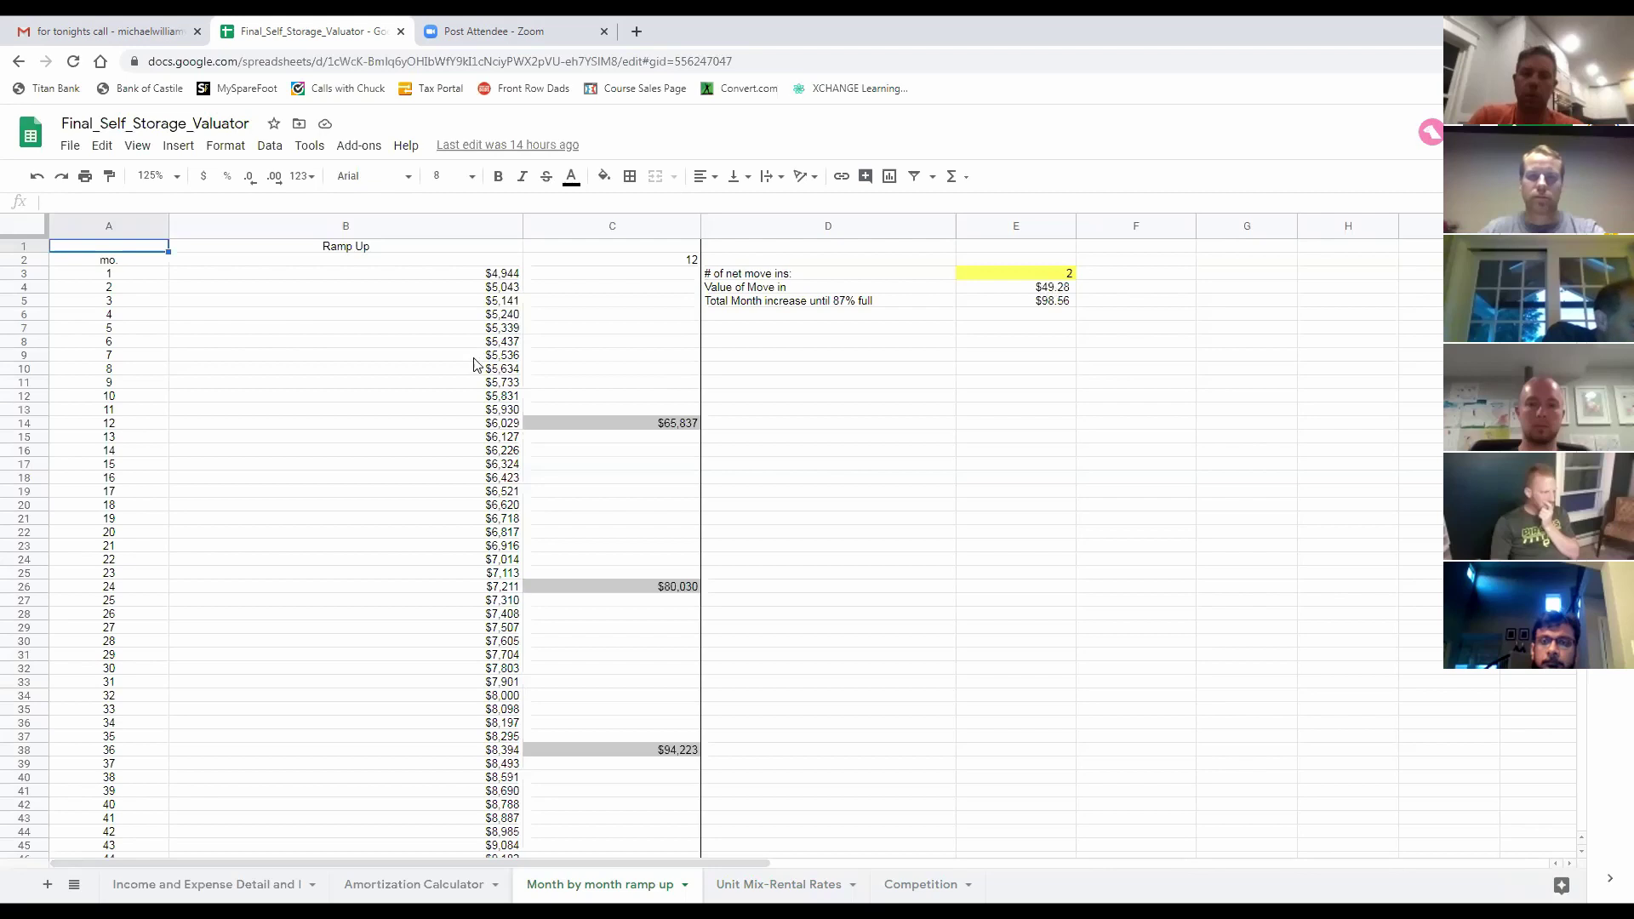
scroll(496, 434, down, 5)
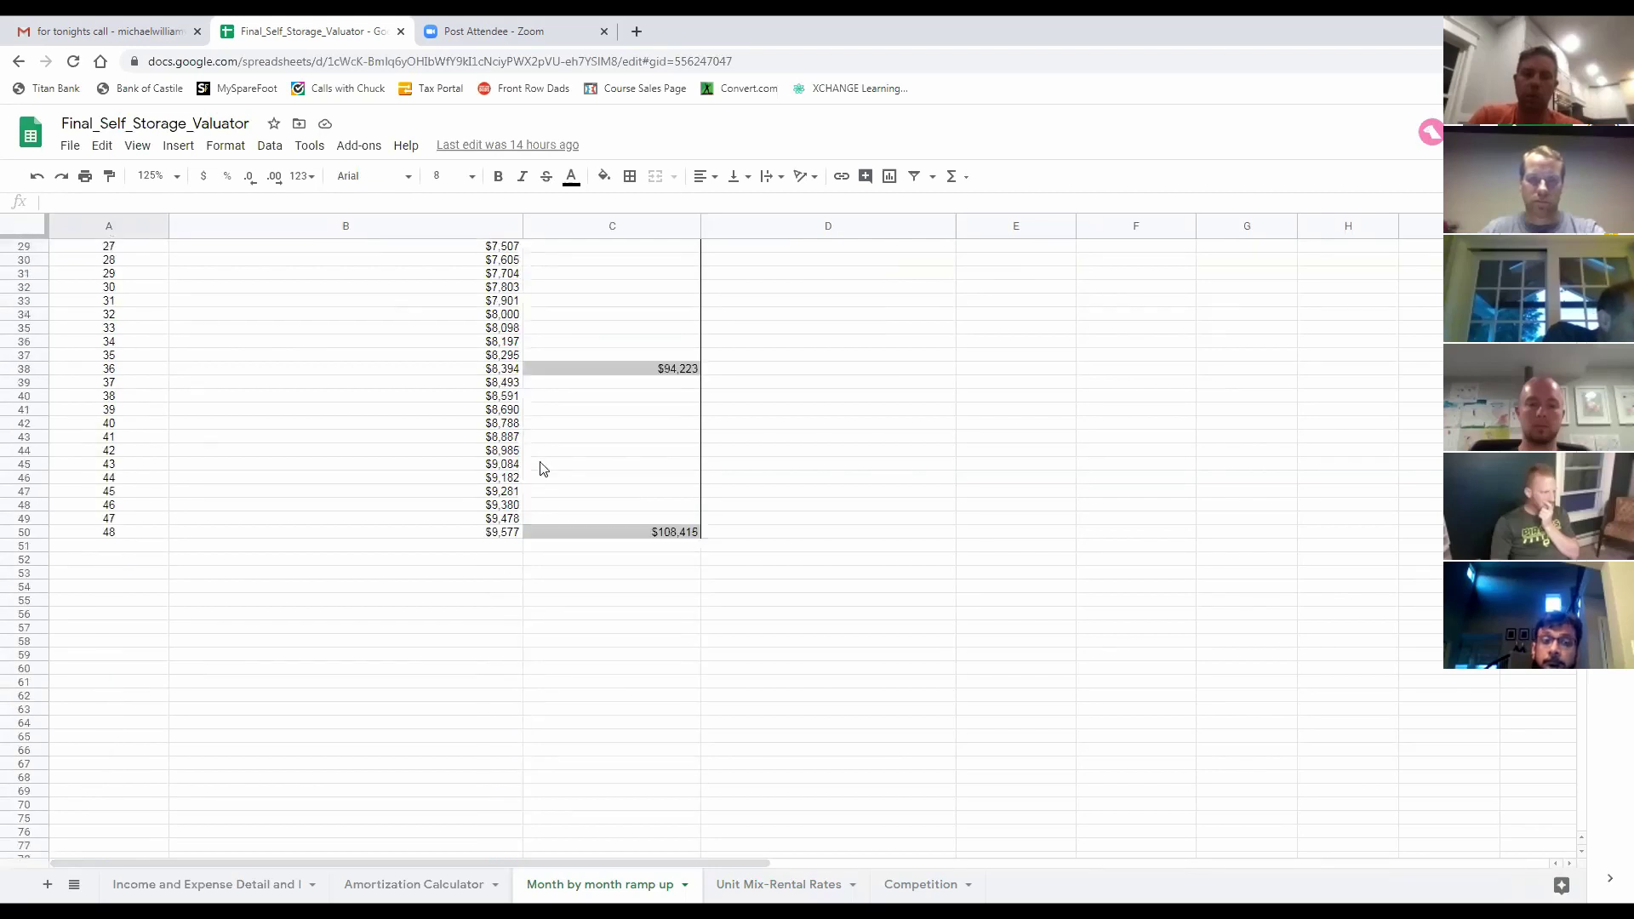
scroll(540, 467, up, 5)
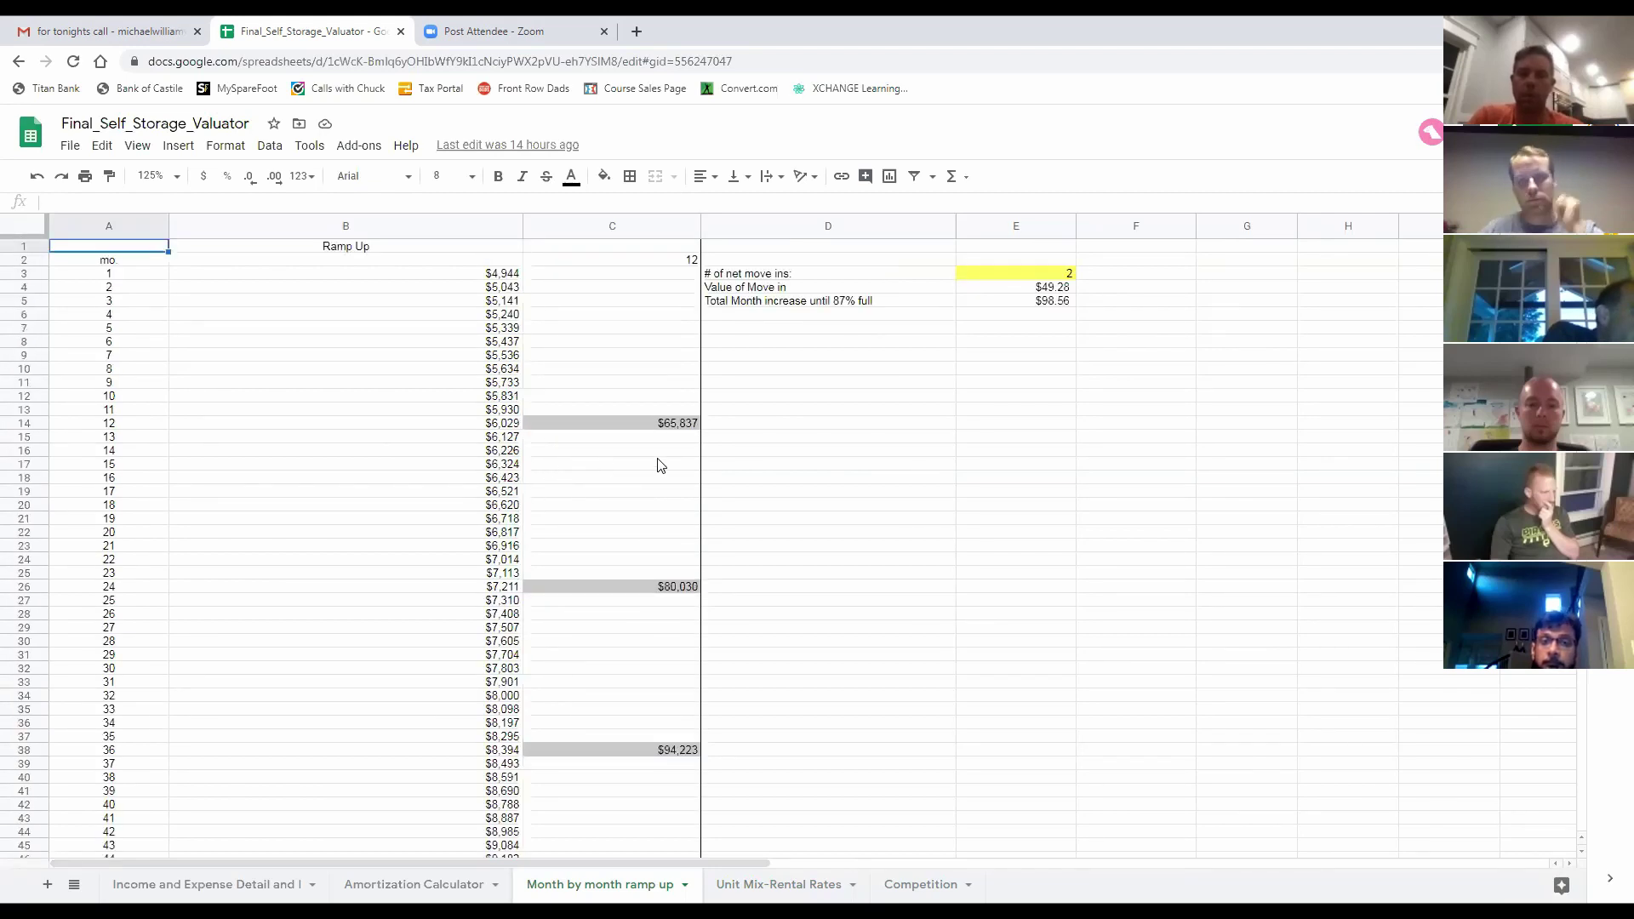
click(1049, 274)
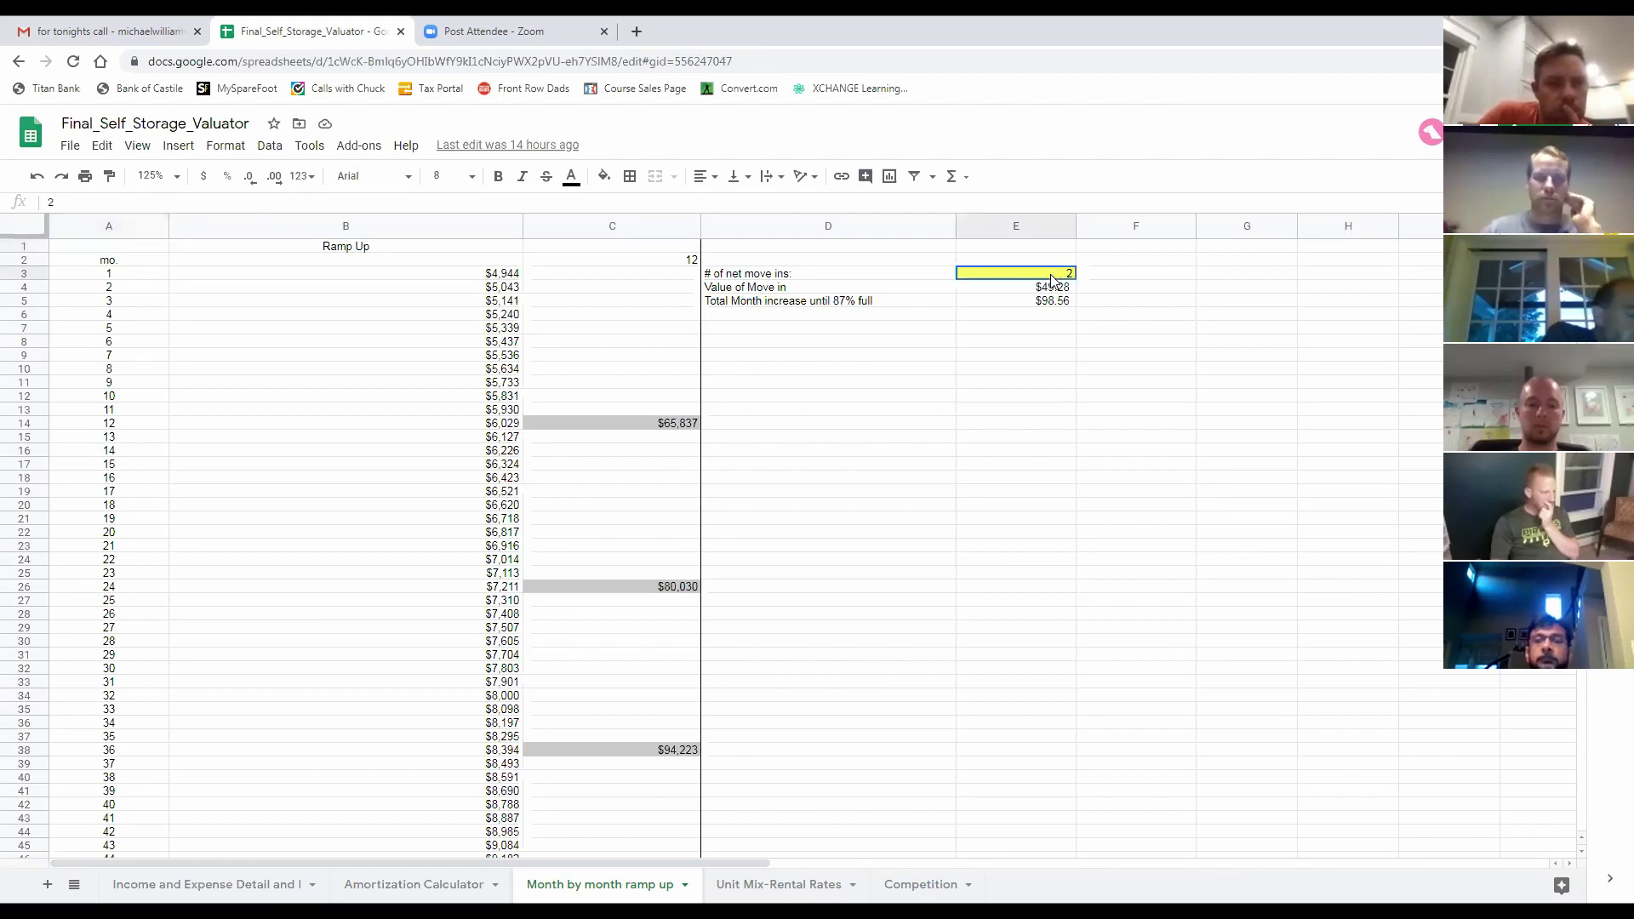
click(770, 277)
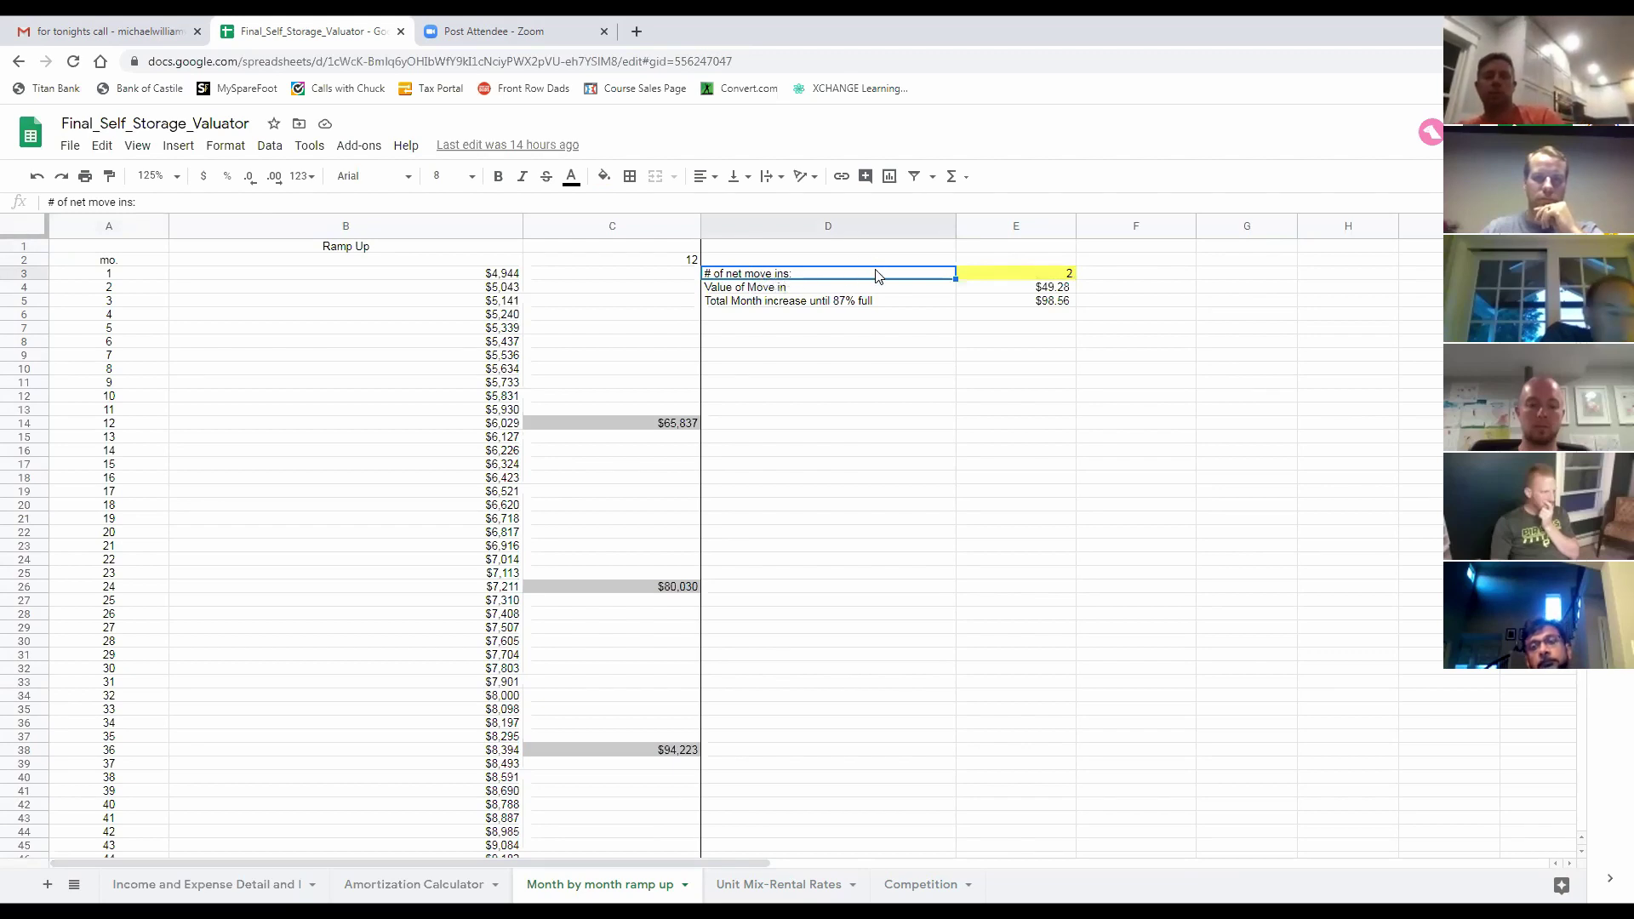
Try 4 as the number of net move ins and set the value back to 2
click(1050, 276)
text(4)
key(Return)
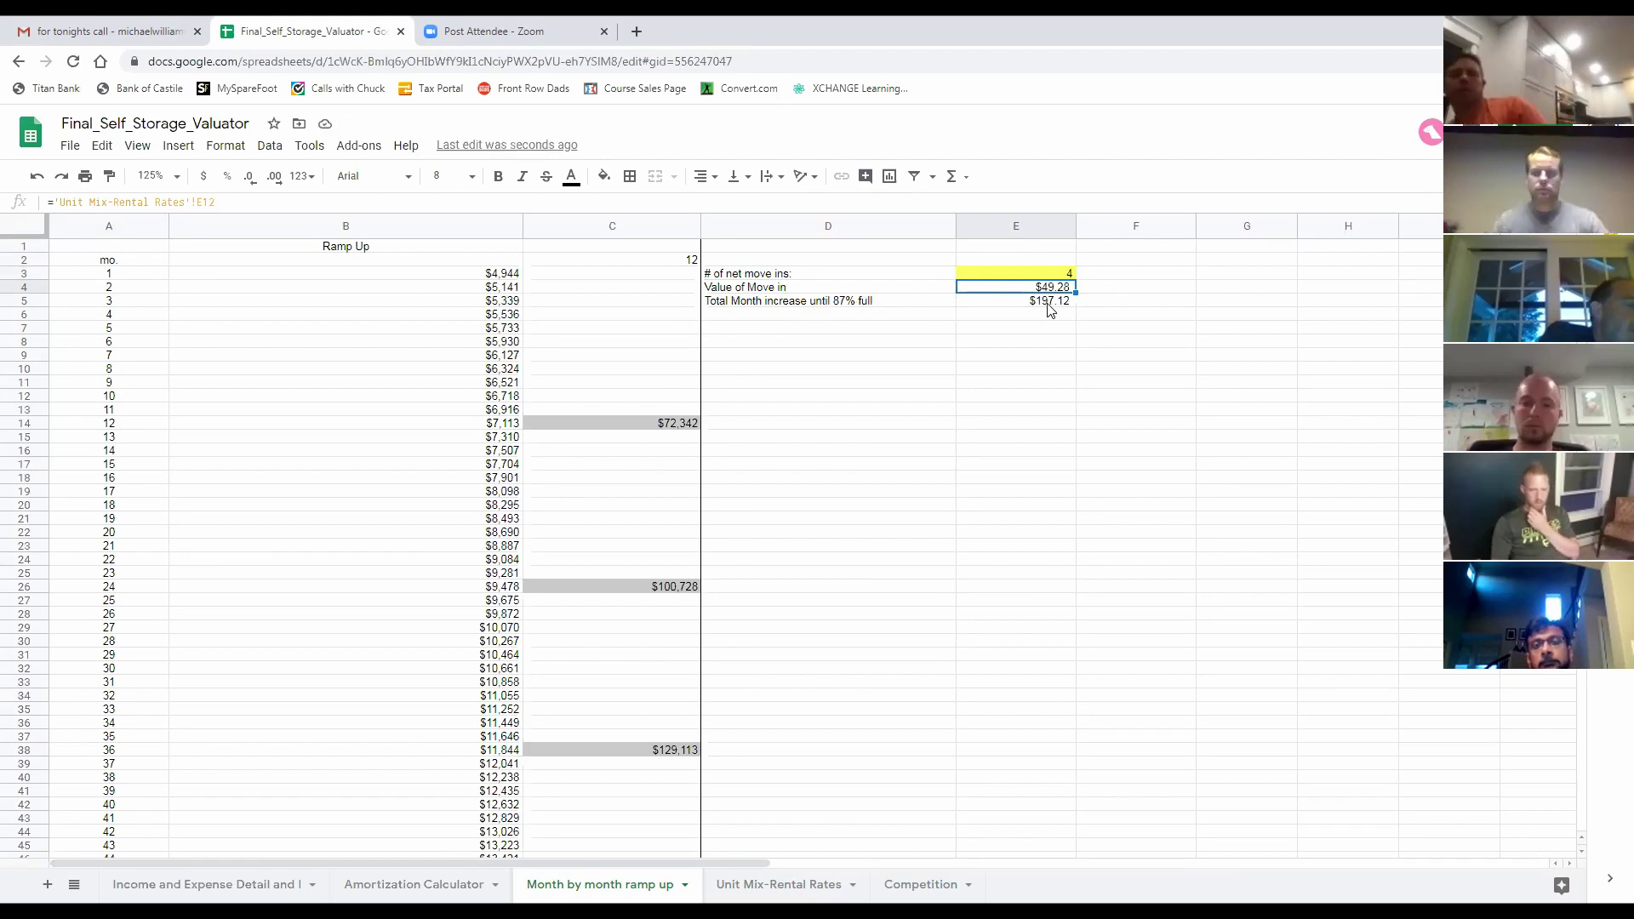
click(1063, 277)
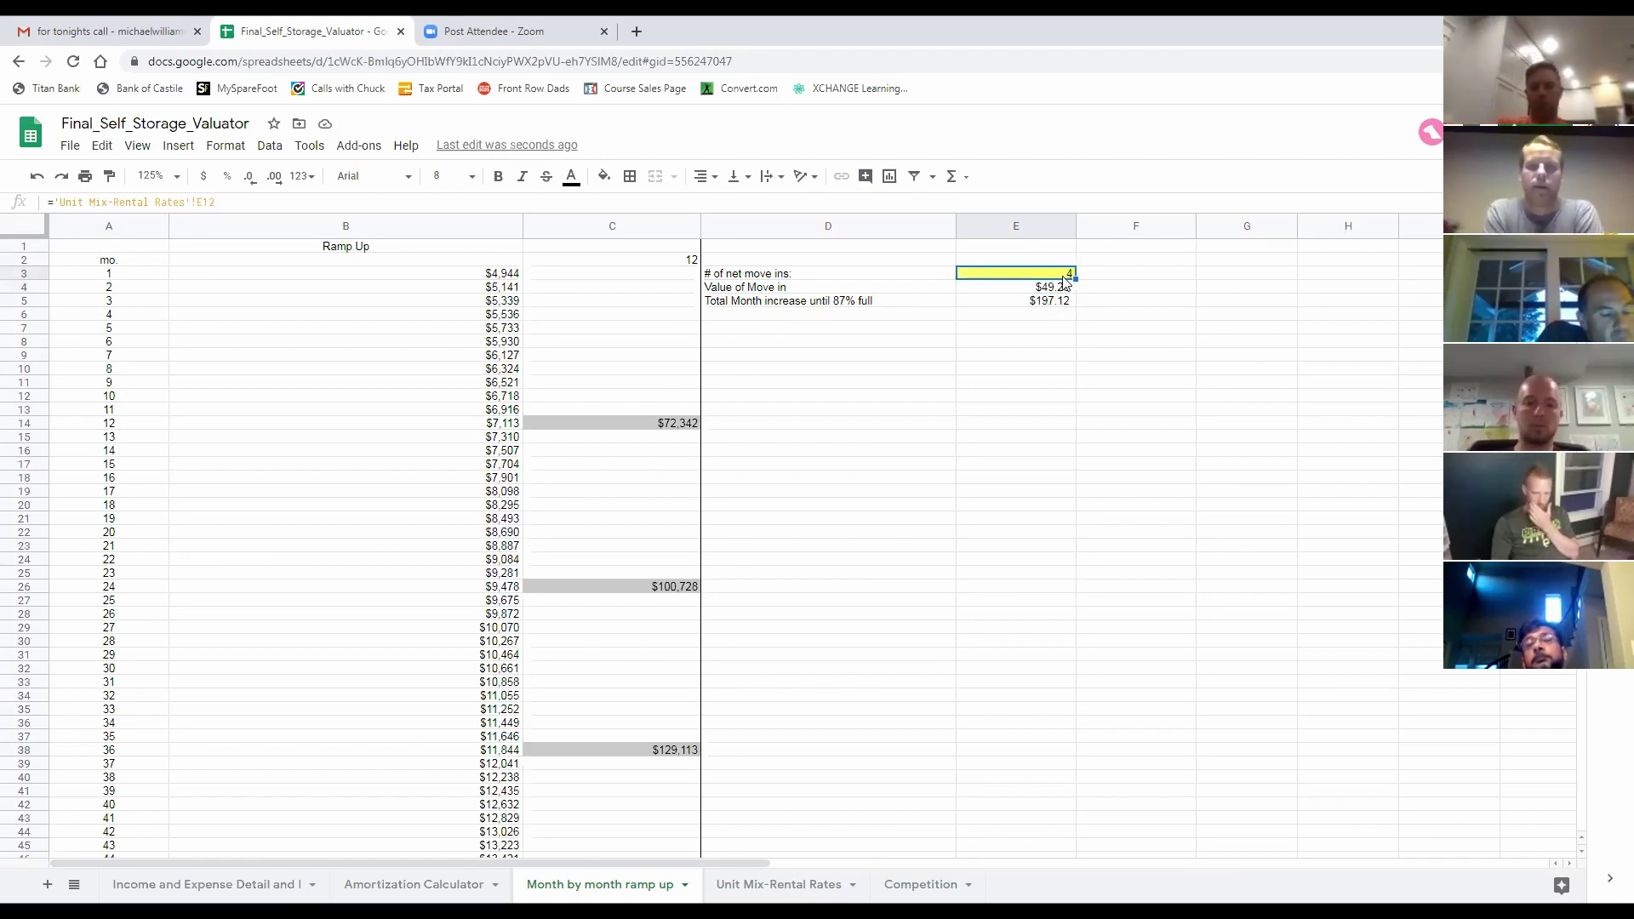
text(2)
key(Return)
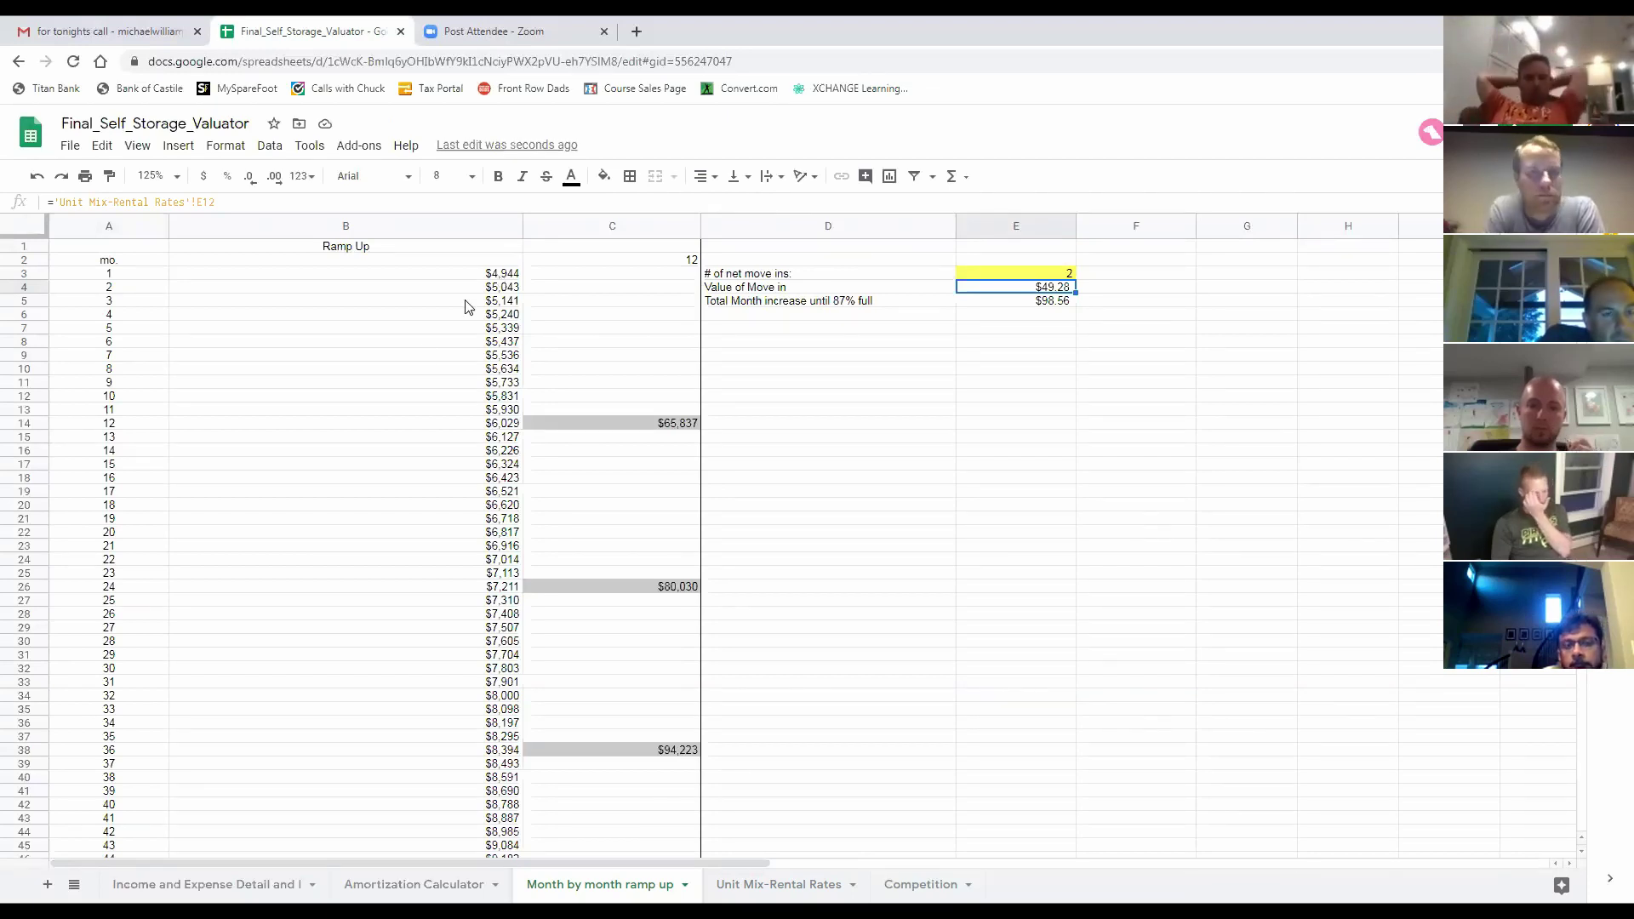
Review the collected rent and projected yearly income on the Income and Expense Detail sheet
click(195, 884)
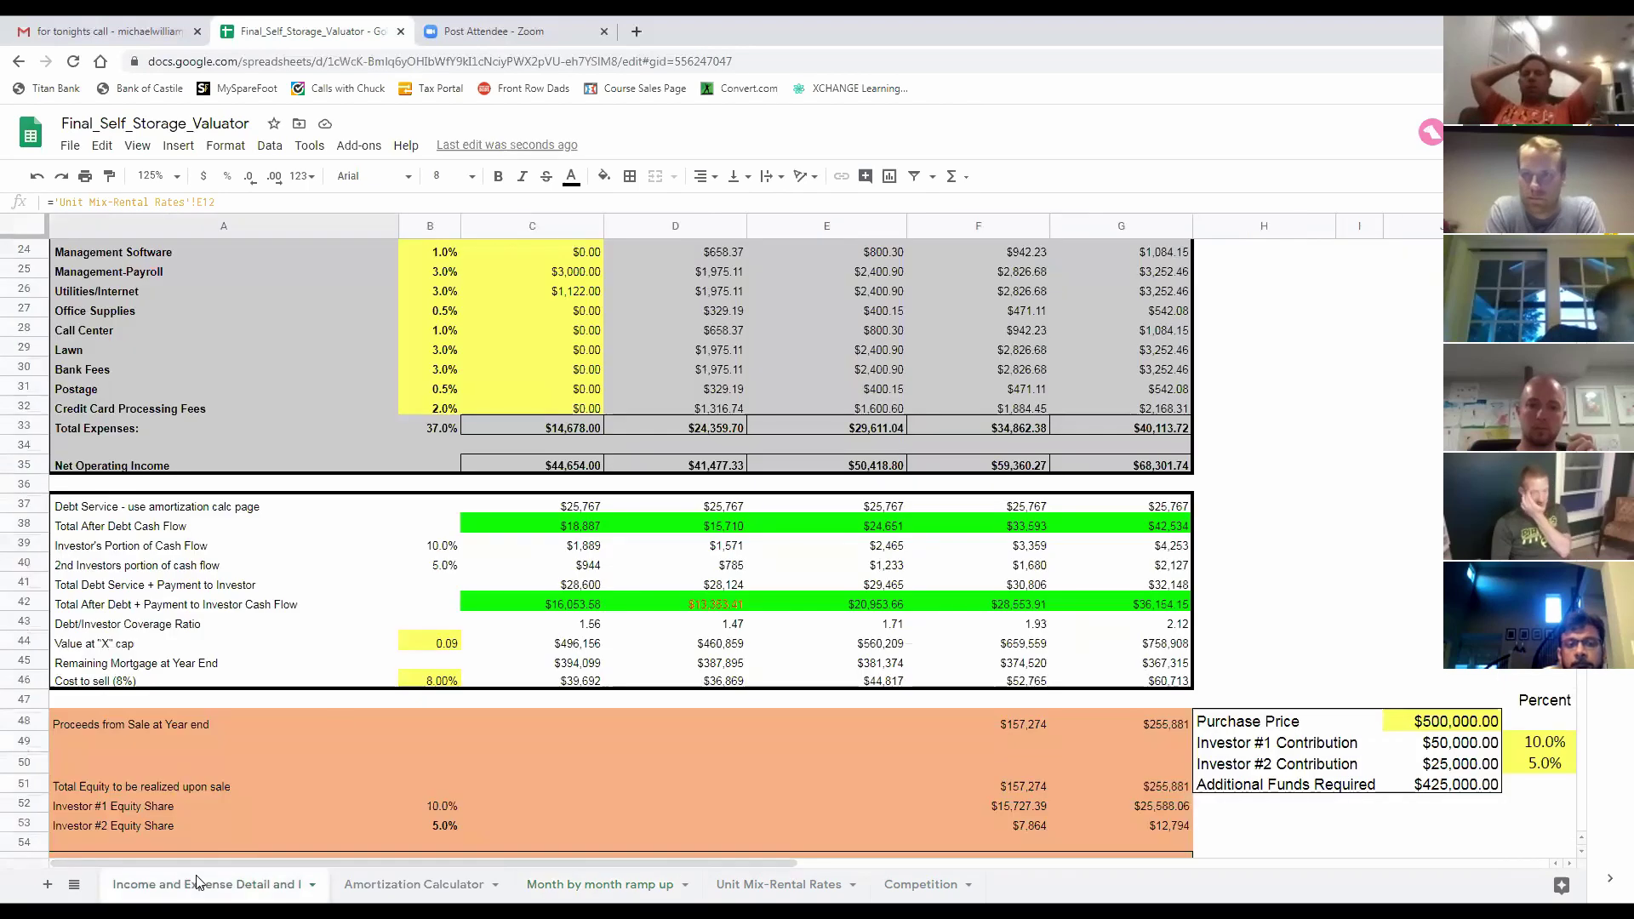
scroll(363, 683, up, 5)
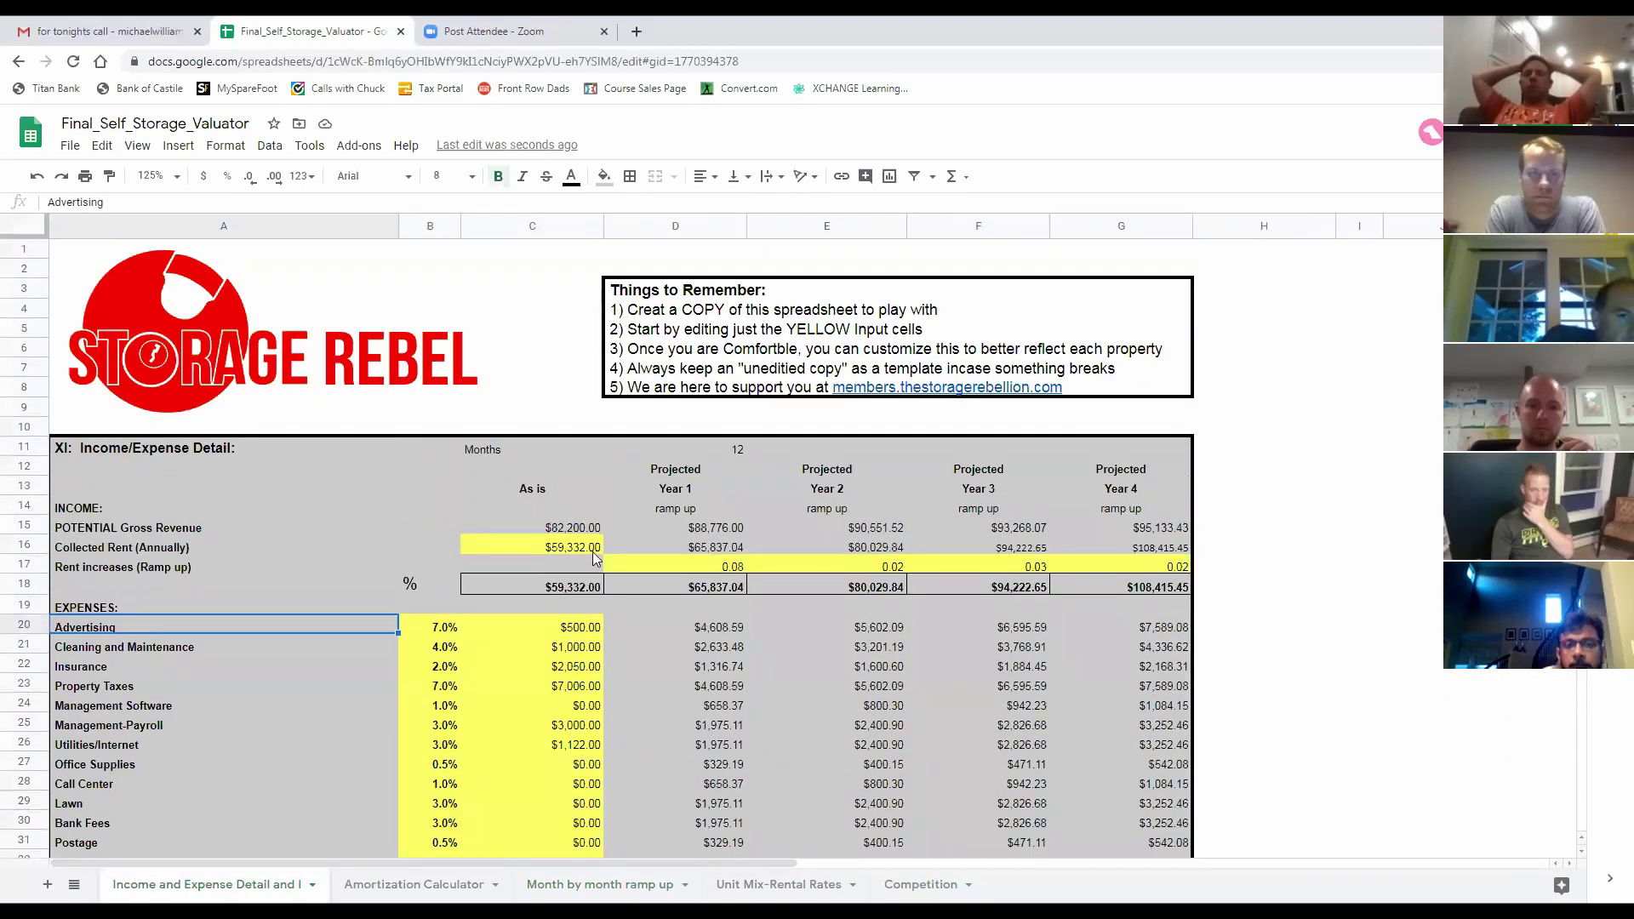
scroll(569, 504, down, 1)
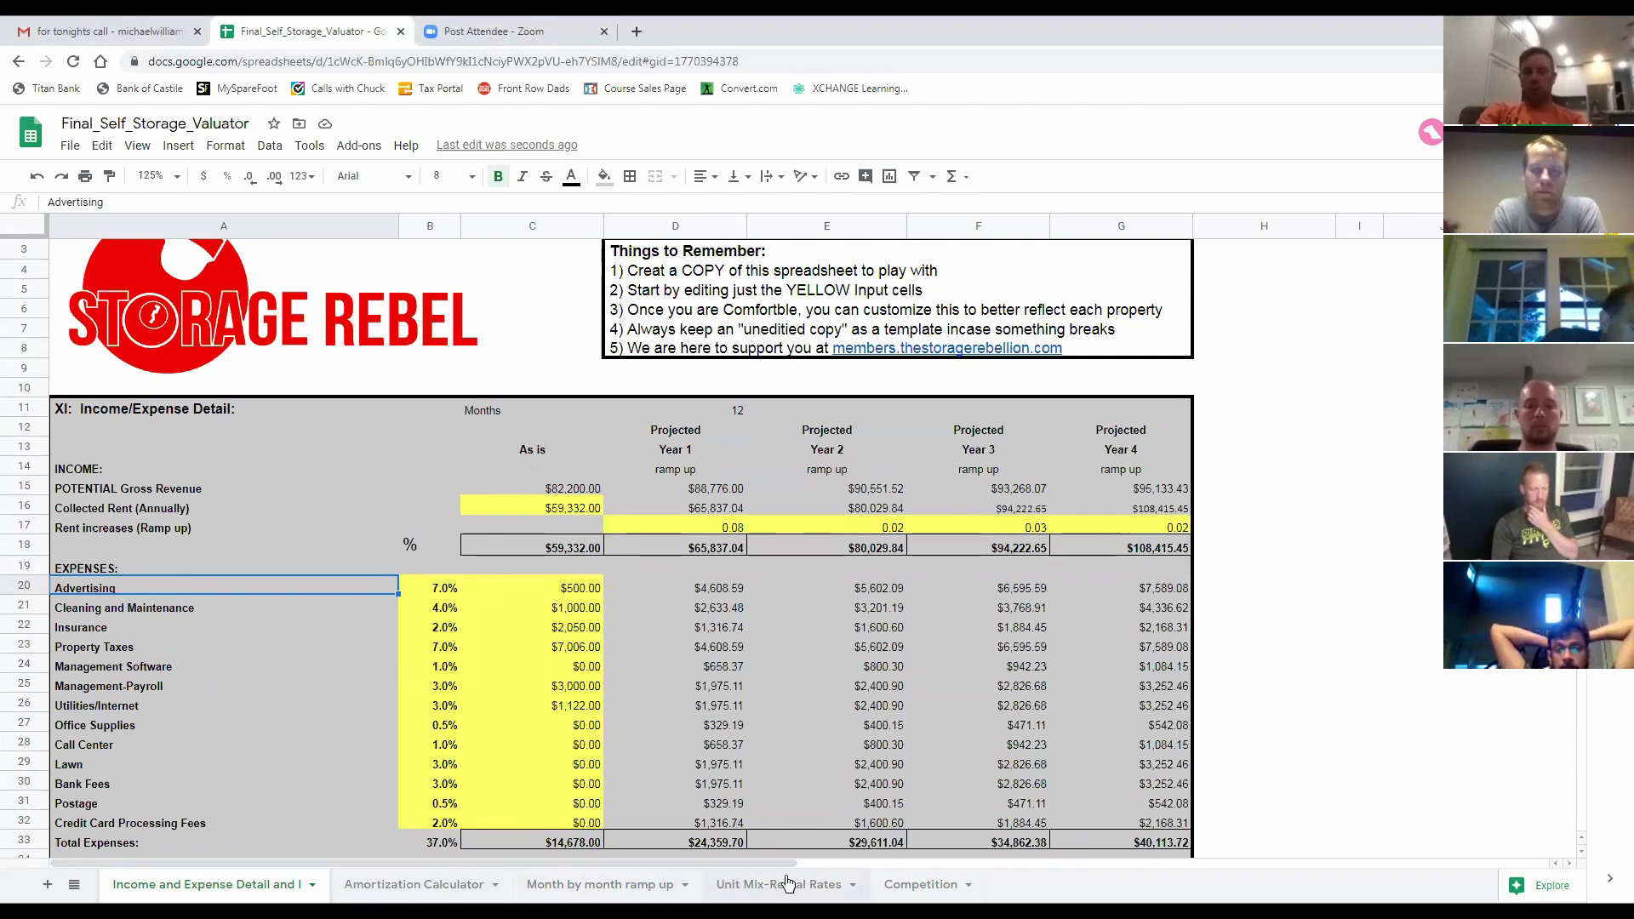
On the Month by month ramp up sheet, check the month 1 formula and set the number of net move ins to 4
click(634, 885)
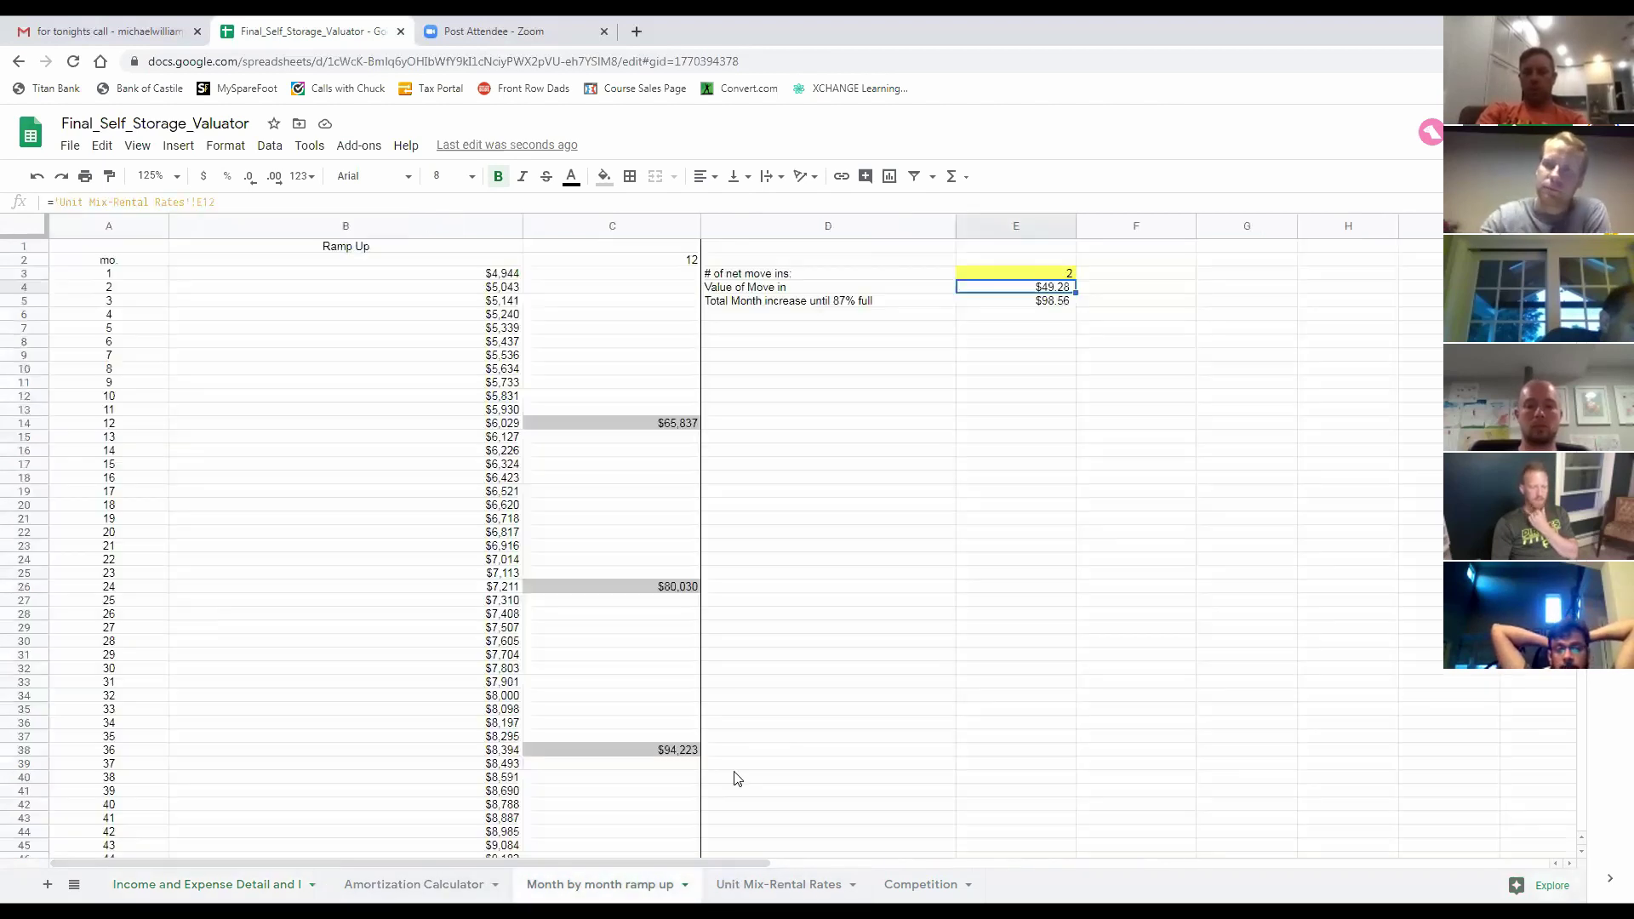
click(495, 276)
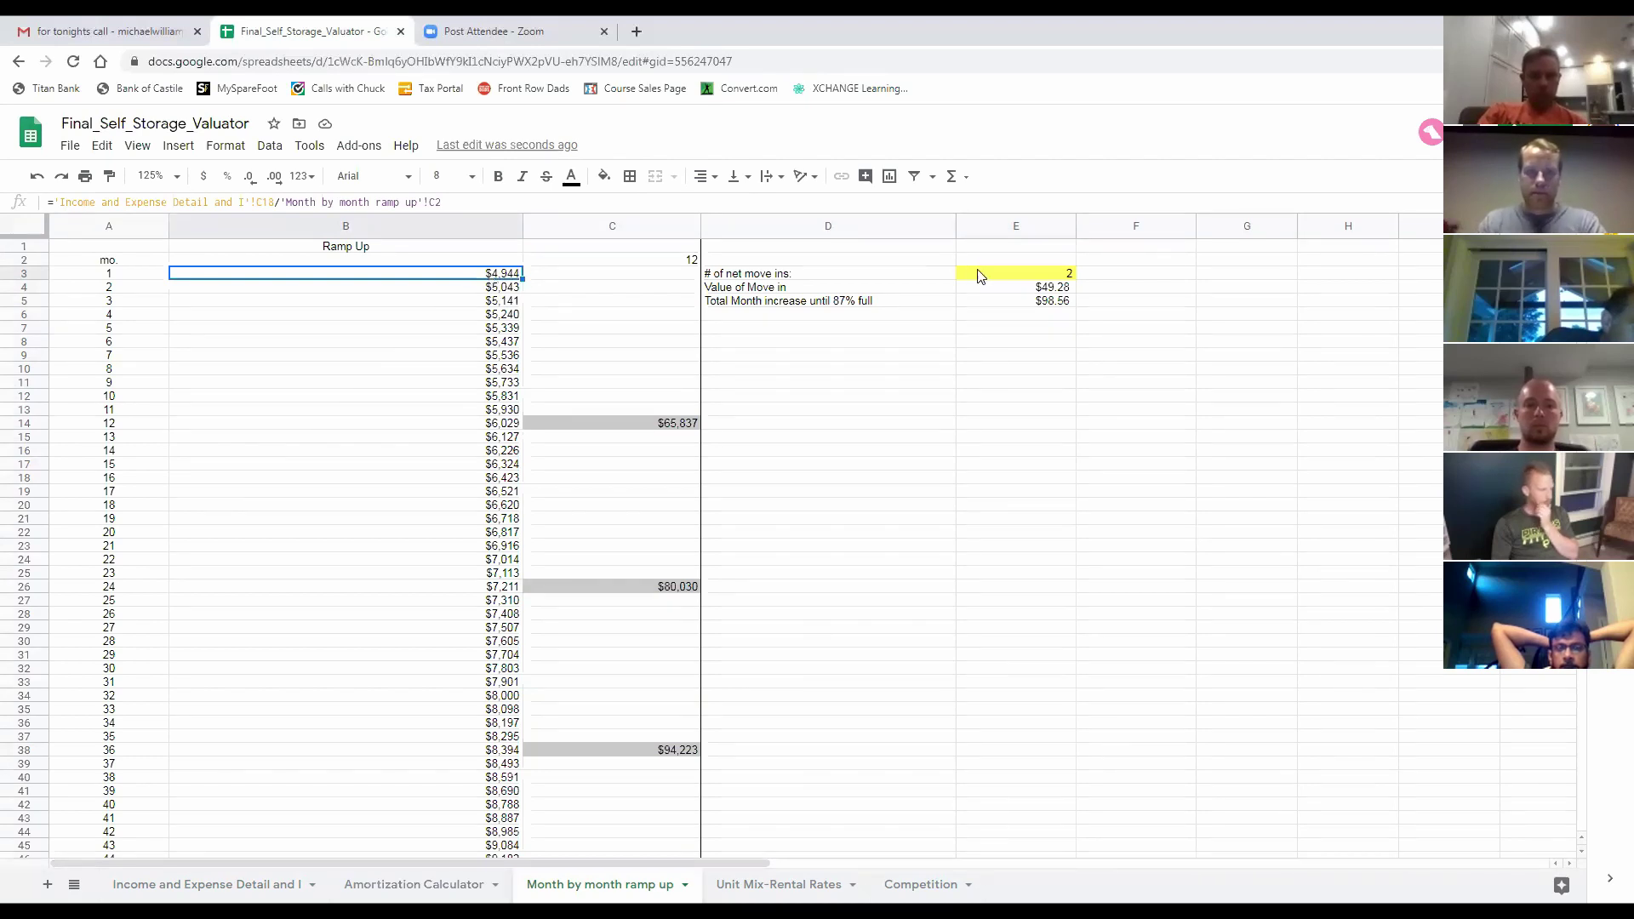
click(1060, 274)
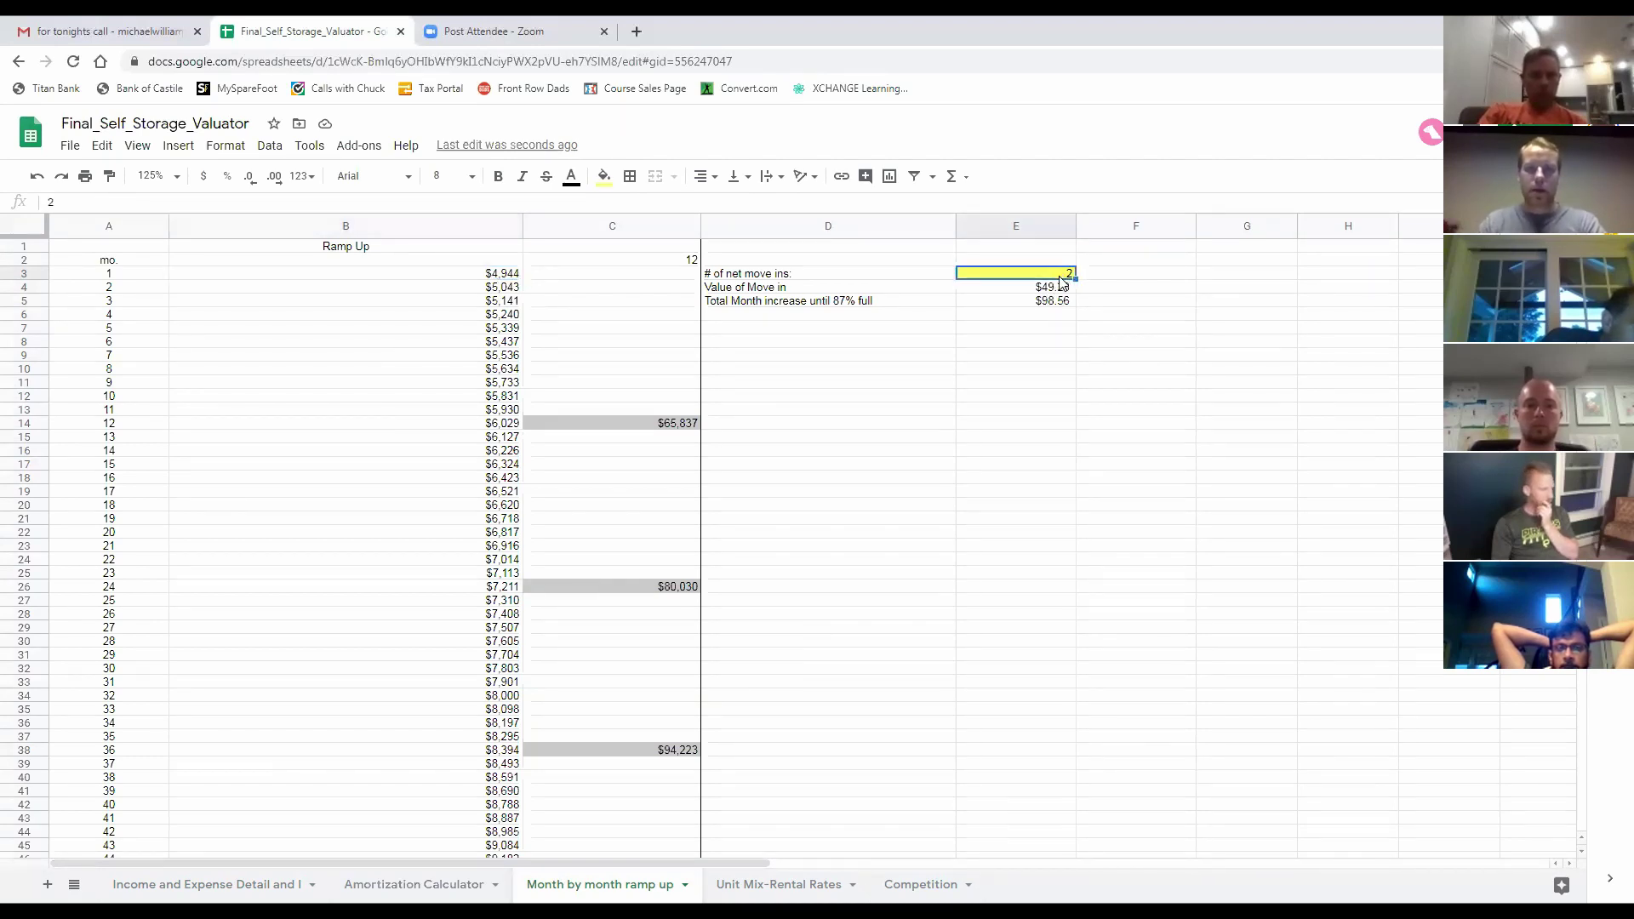
text(4)
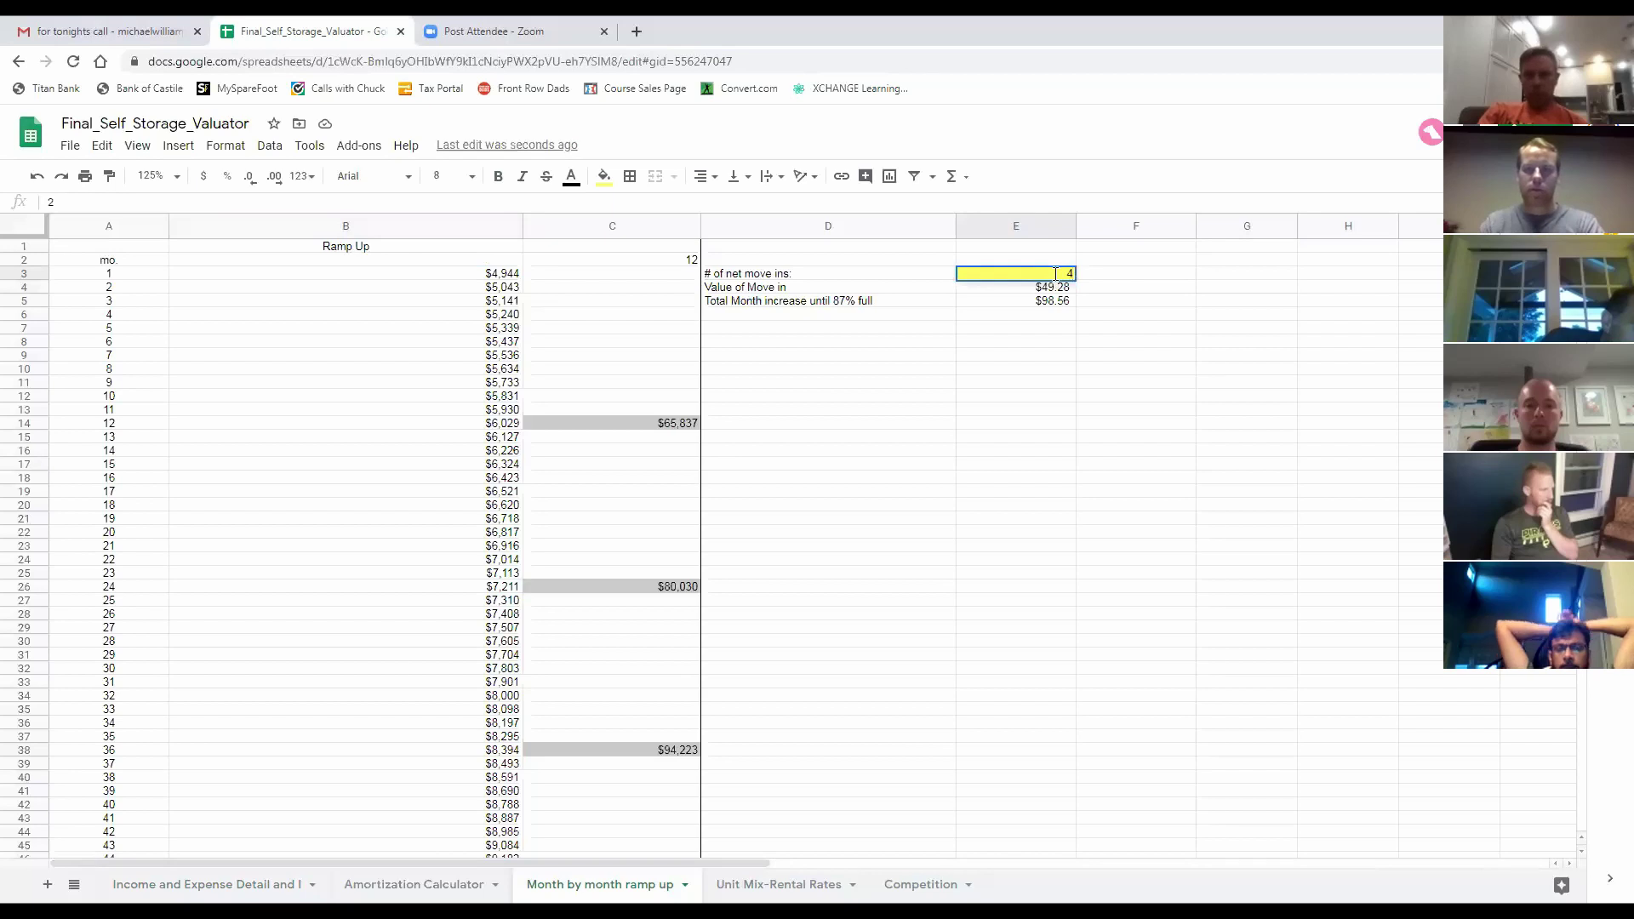
key(Return)
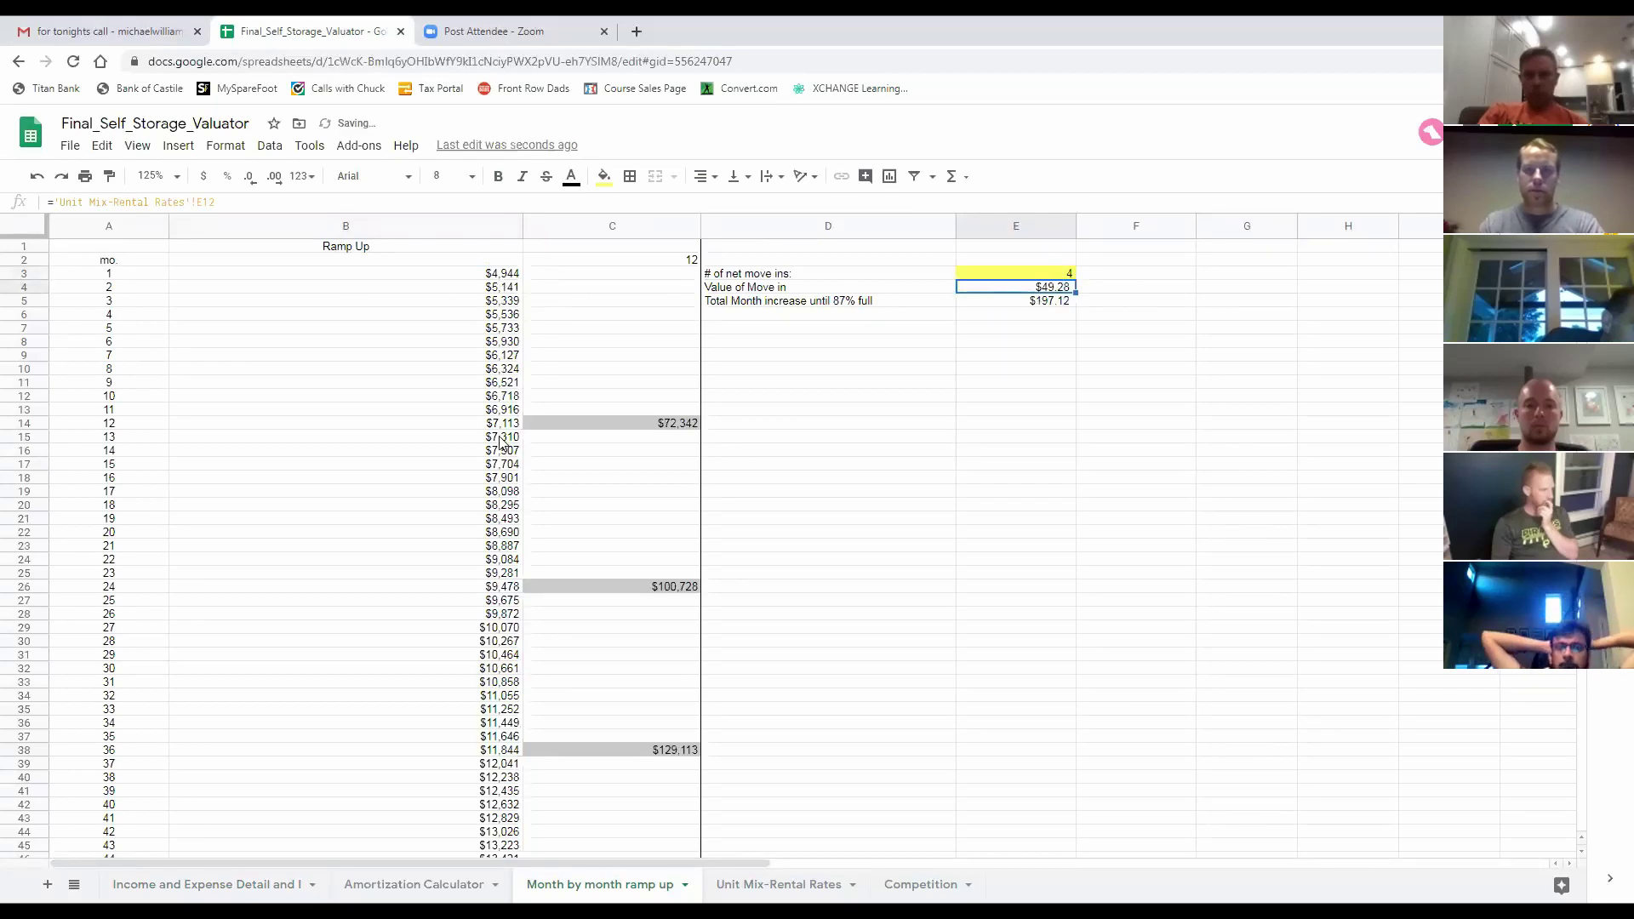
Inspect the annual ramp-up totals at months 12, 24 and 36
scroll(502, 457, down, 2)
scroll(502, 457, up, 1)
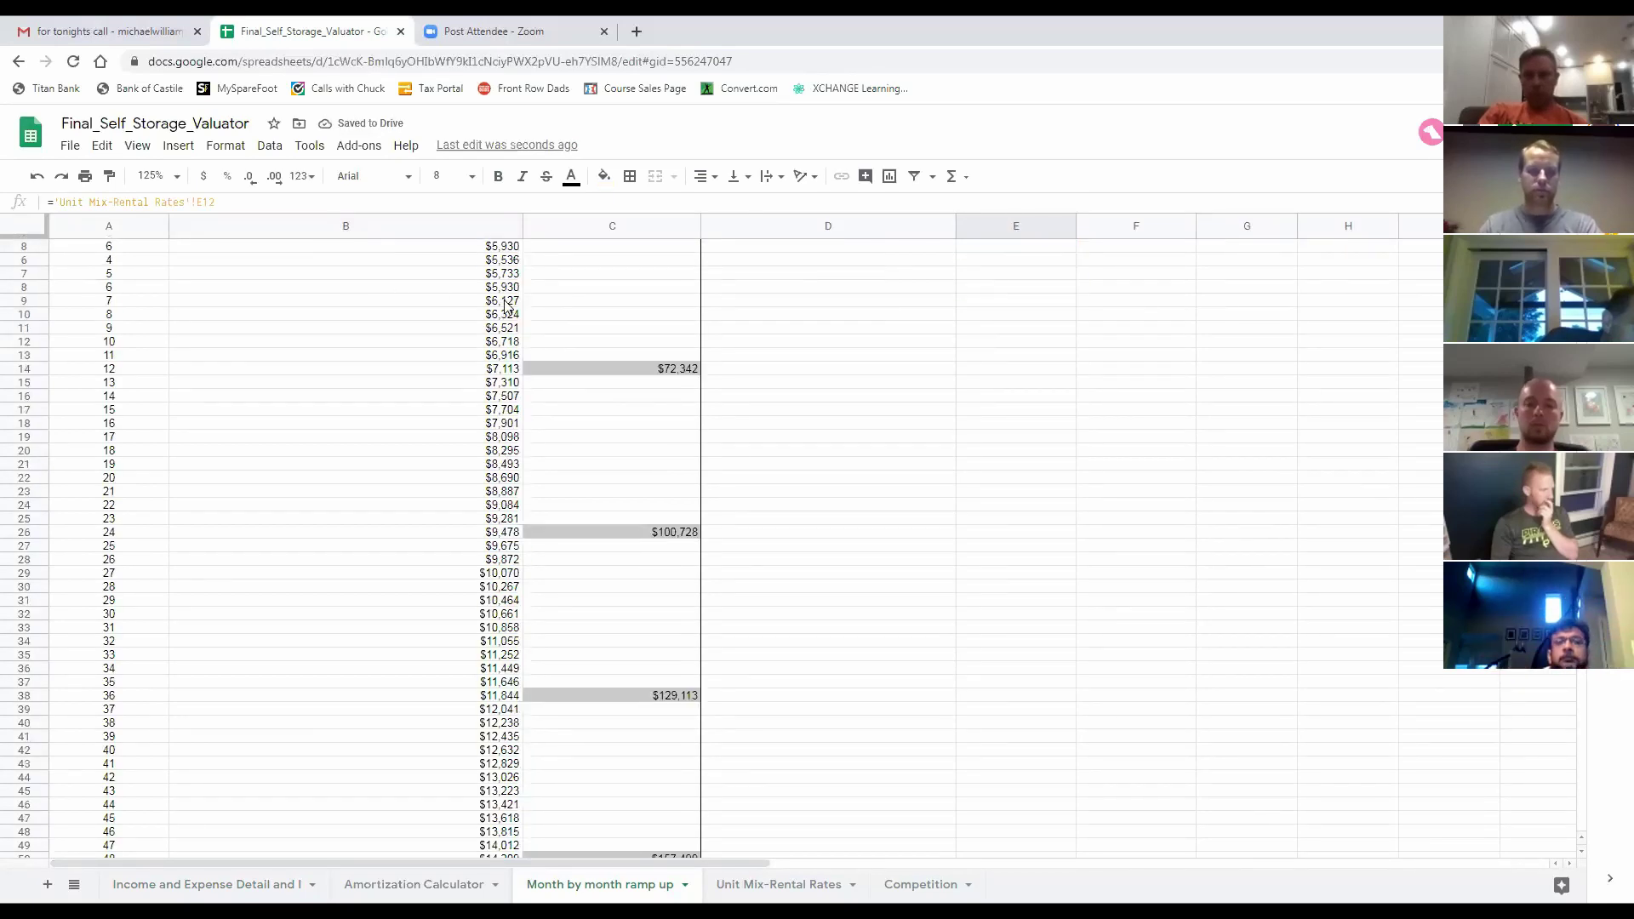
click(631, 369)
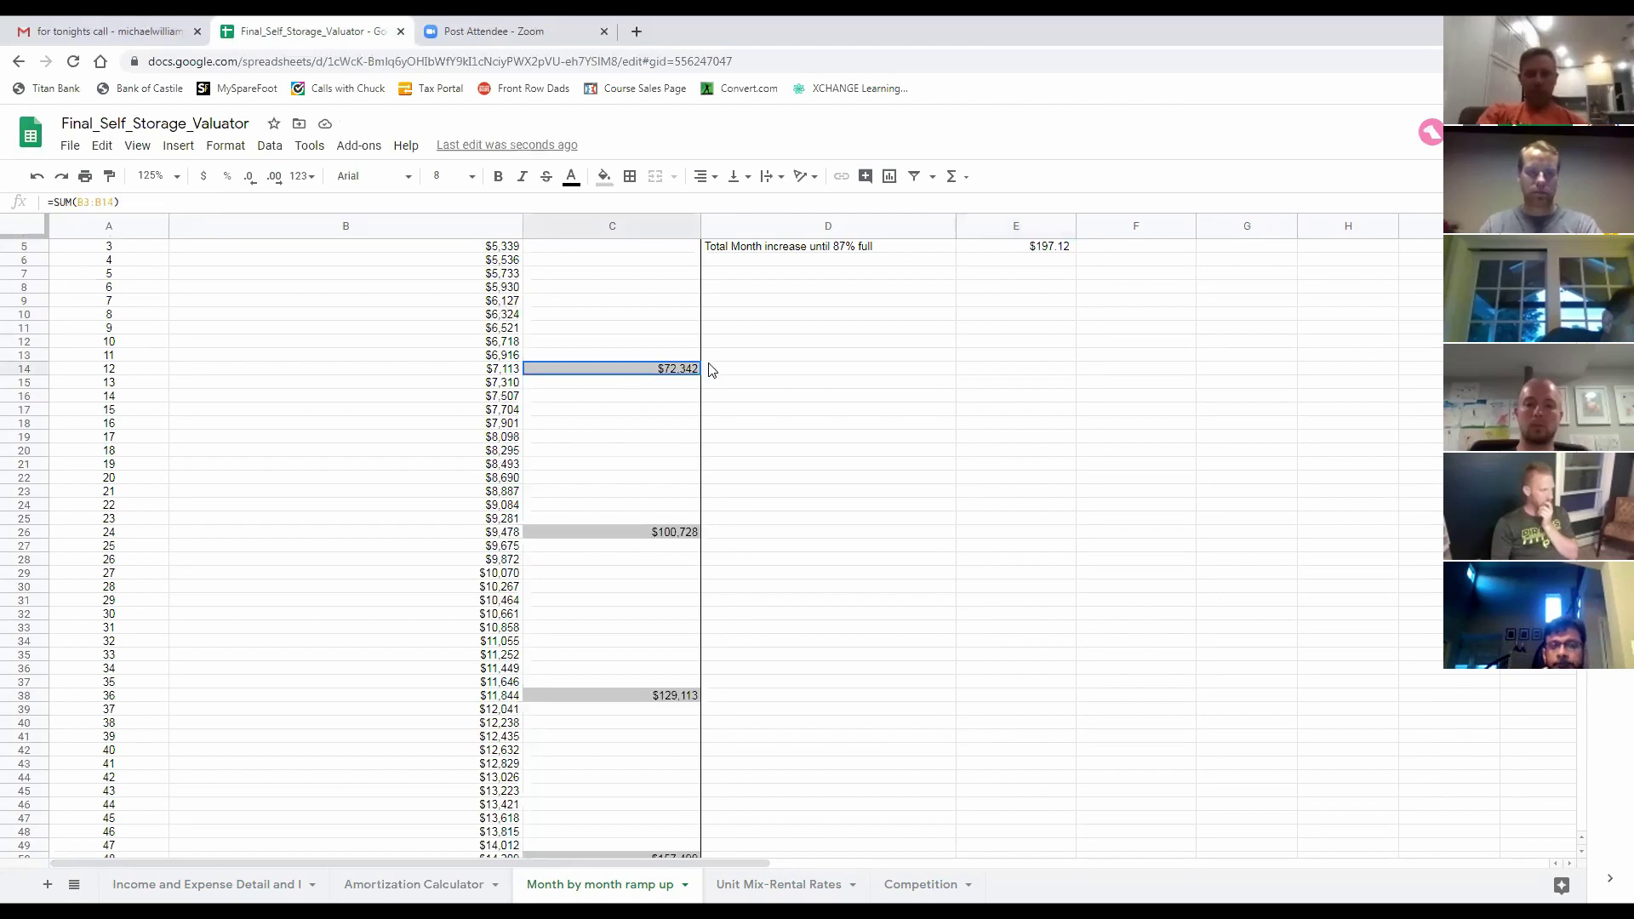
scroll(719, 369, down, 1)
click(678, 496)
scroll(685, 511, down, 2)
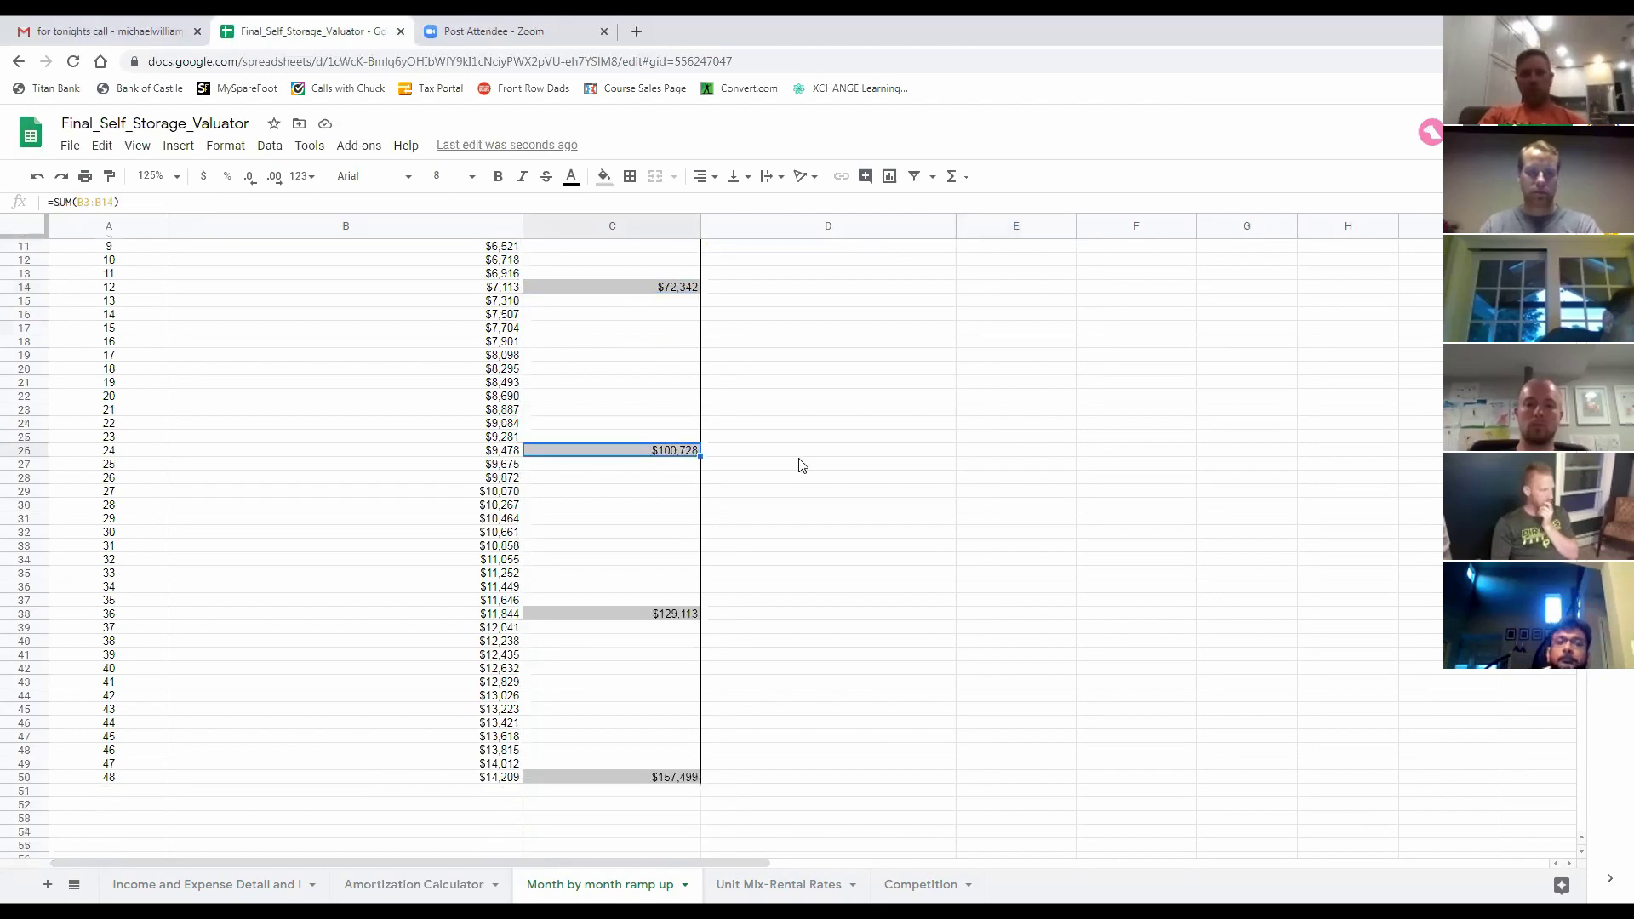
click(694, 572)
scroll(736, 517, up, 4)
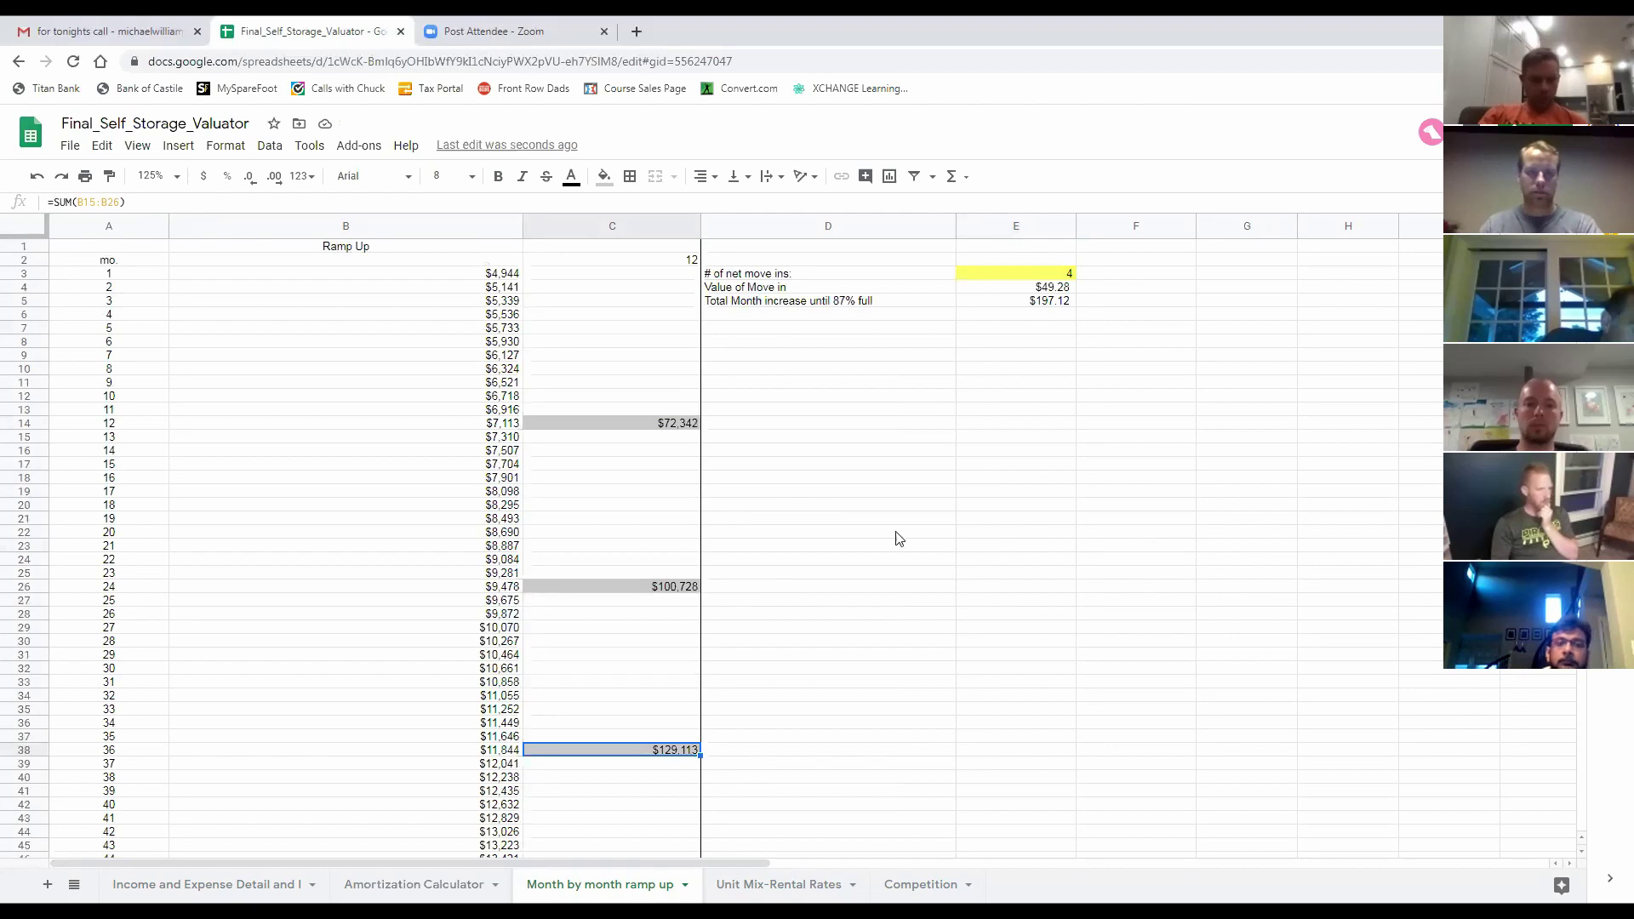
Inspect the fourth-year total at month 48 and review the earlier yearly totals against it
scroll(514, 399, down, 6)
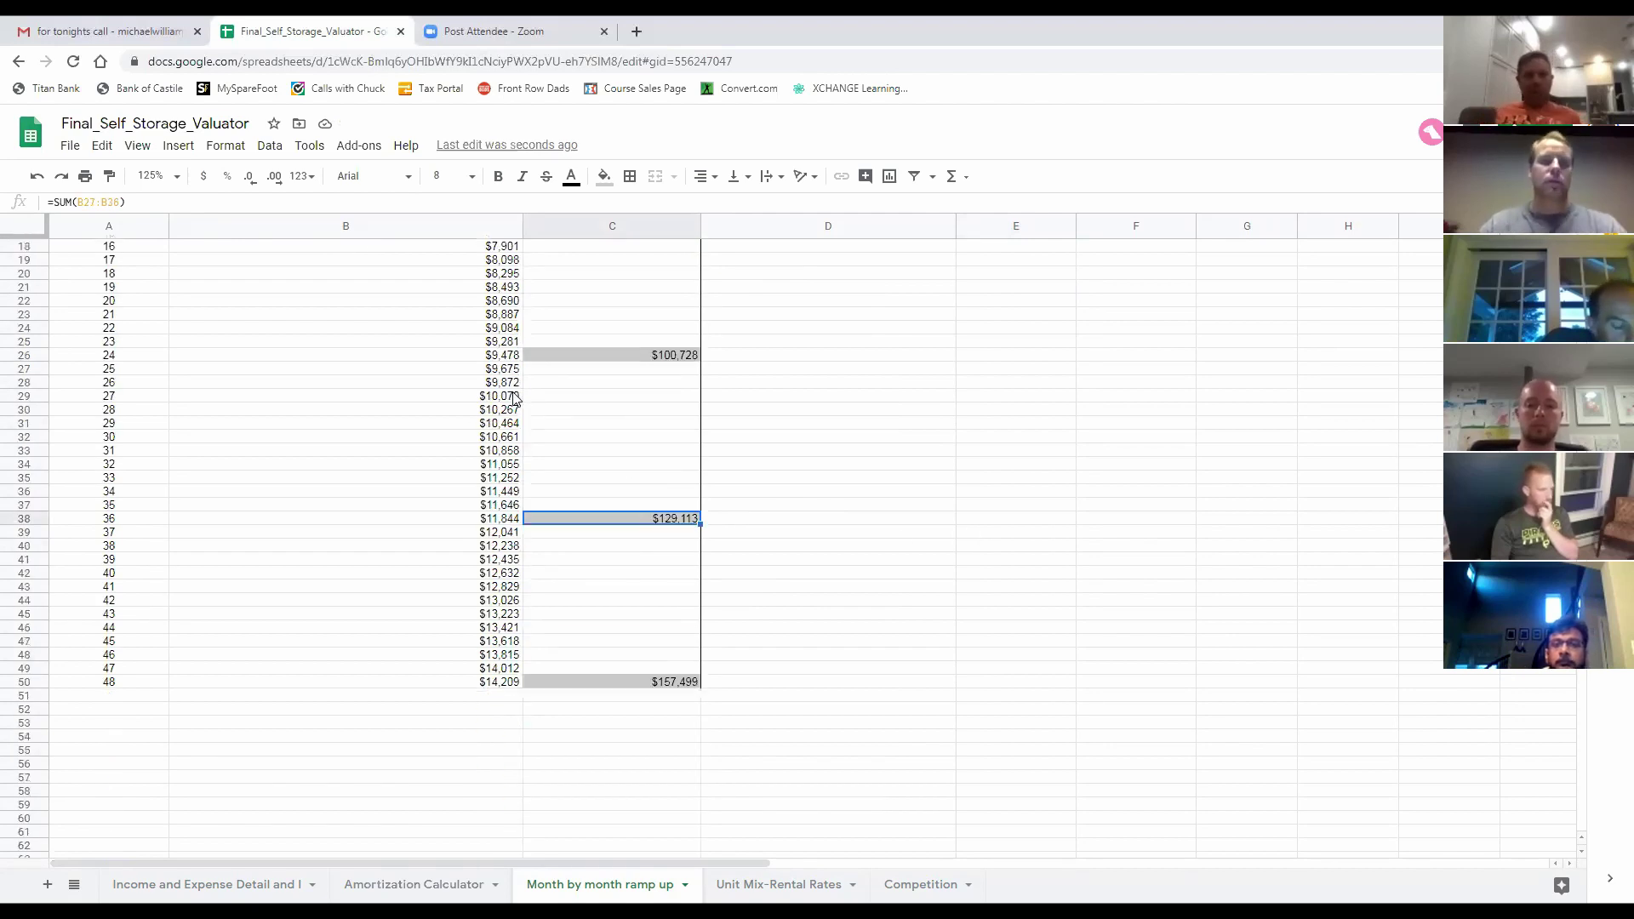
scroll(542, 468, down, 6)
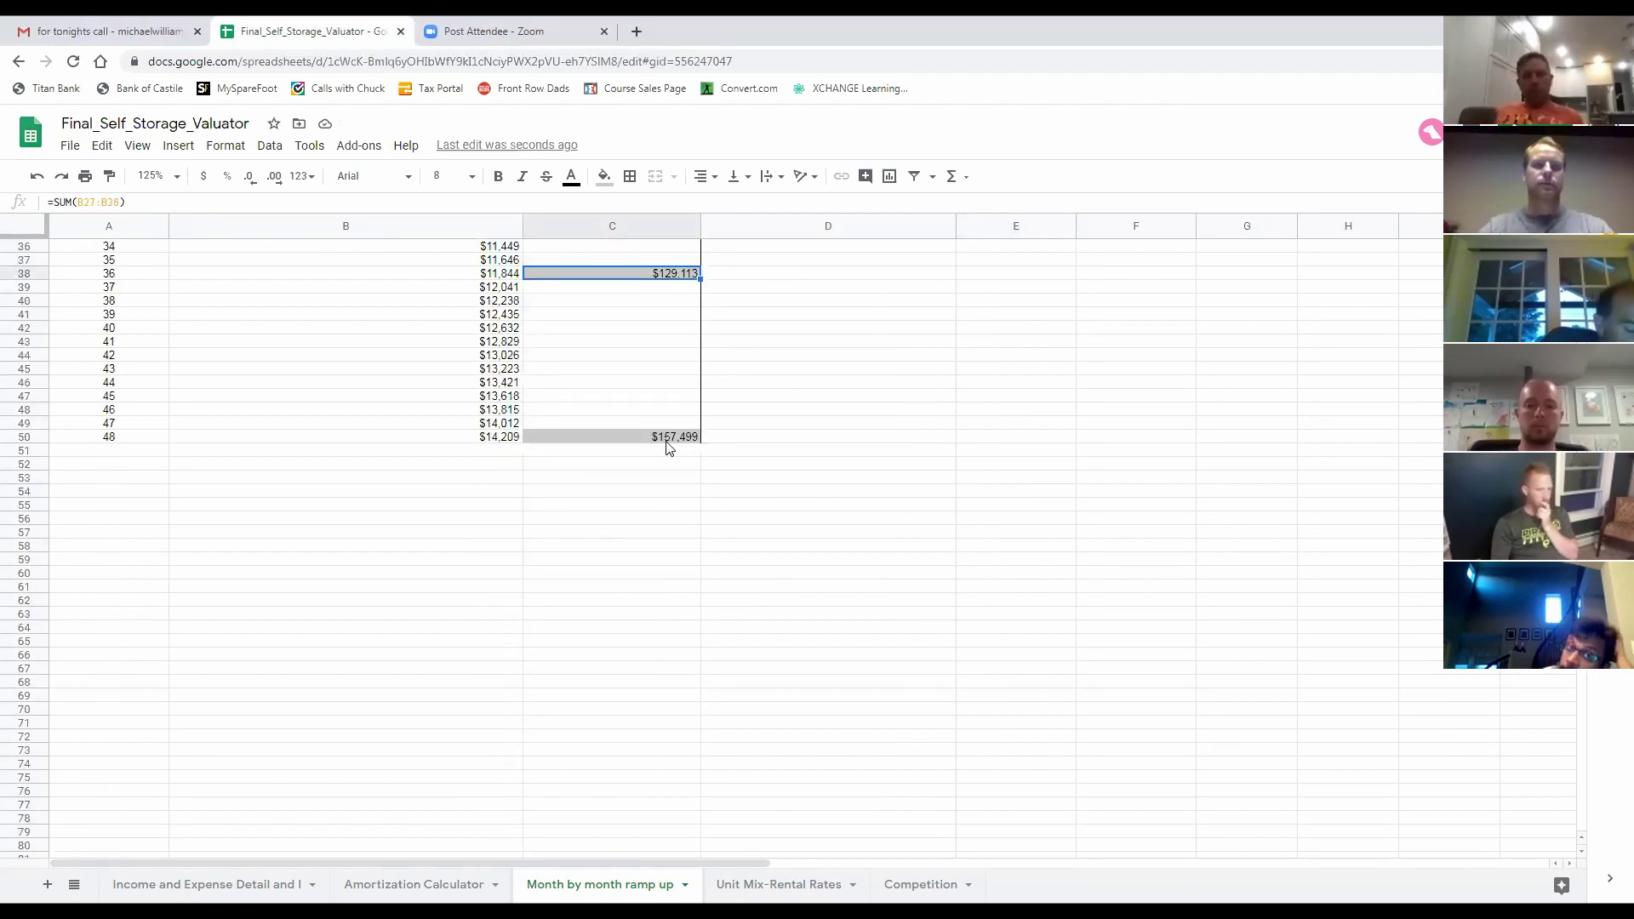
click(634, 437)
scroll(876, 503, up, 8)
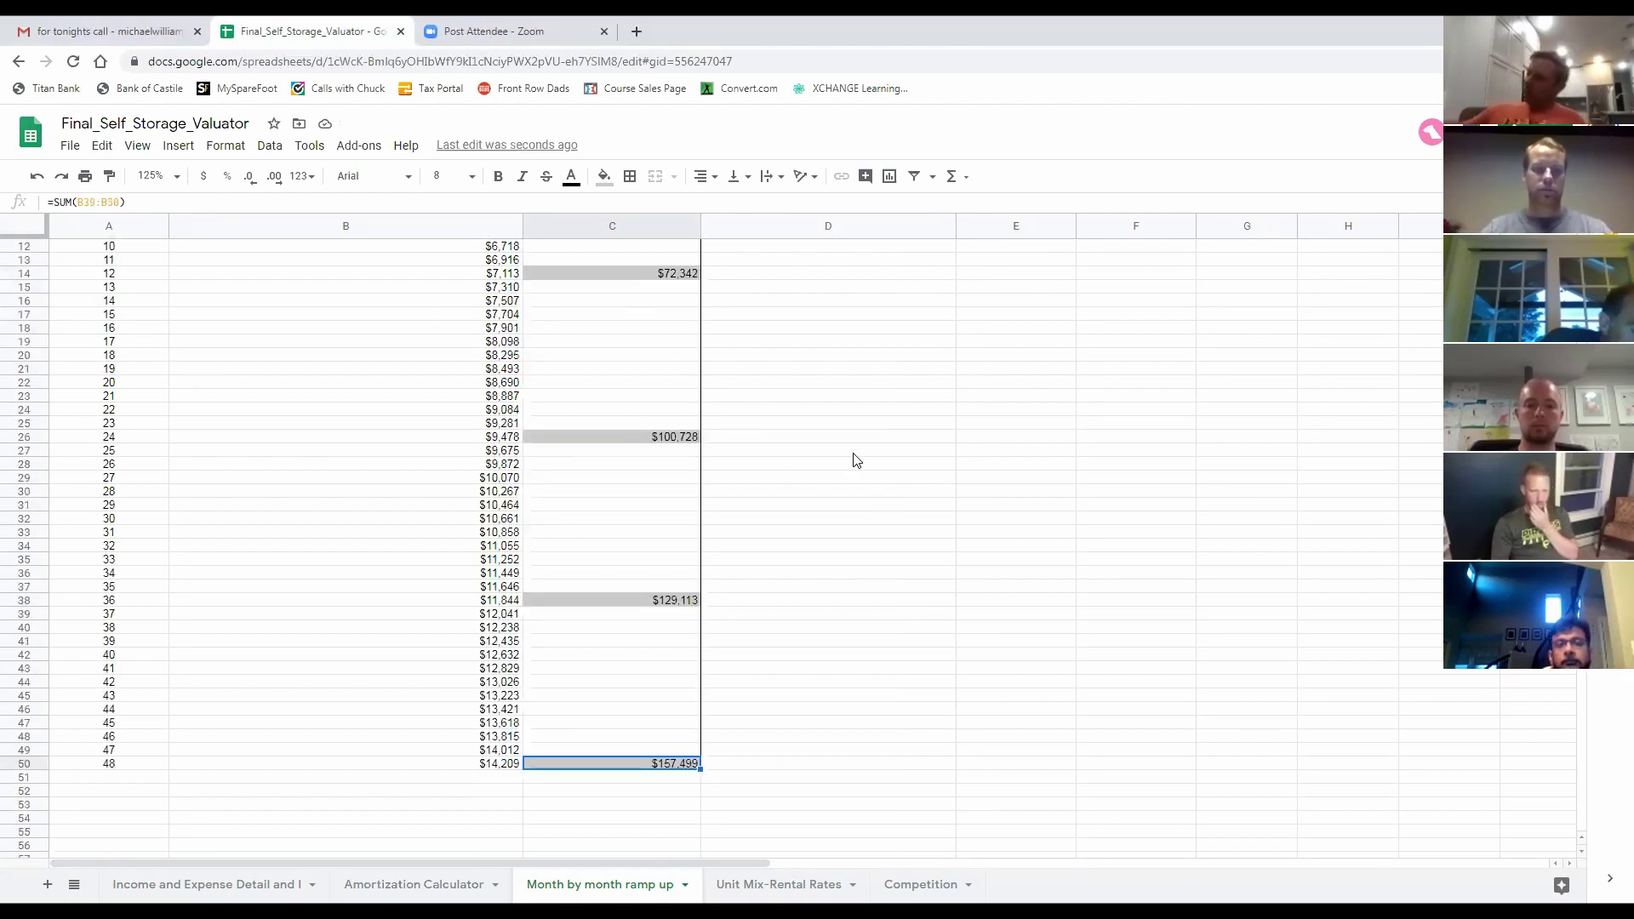
scroll(886, 510, up, 2)
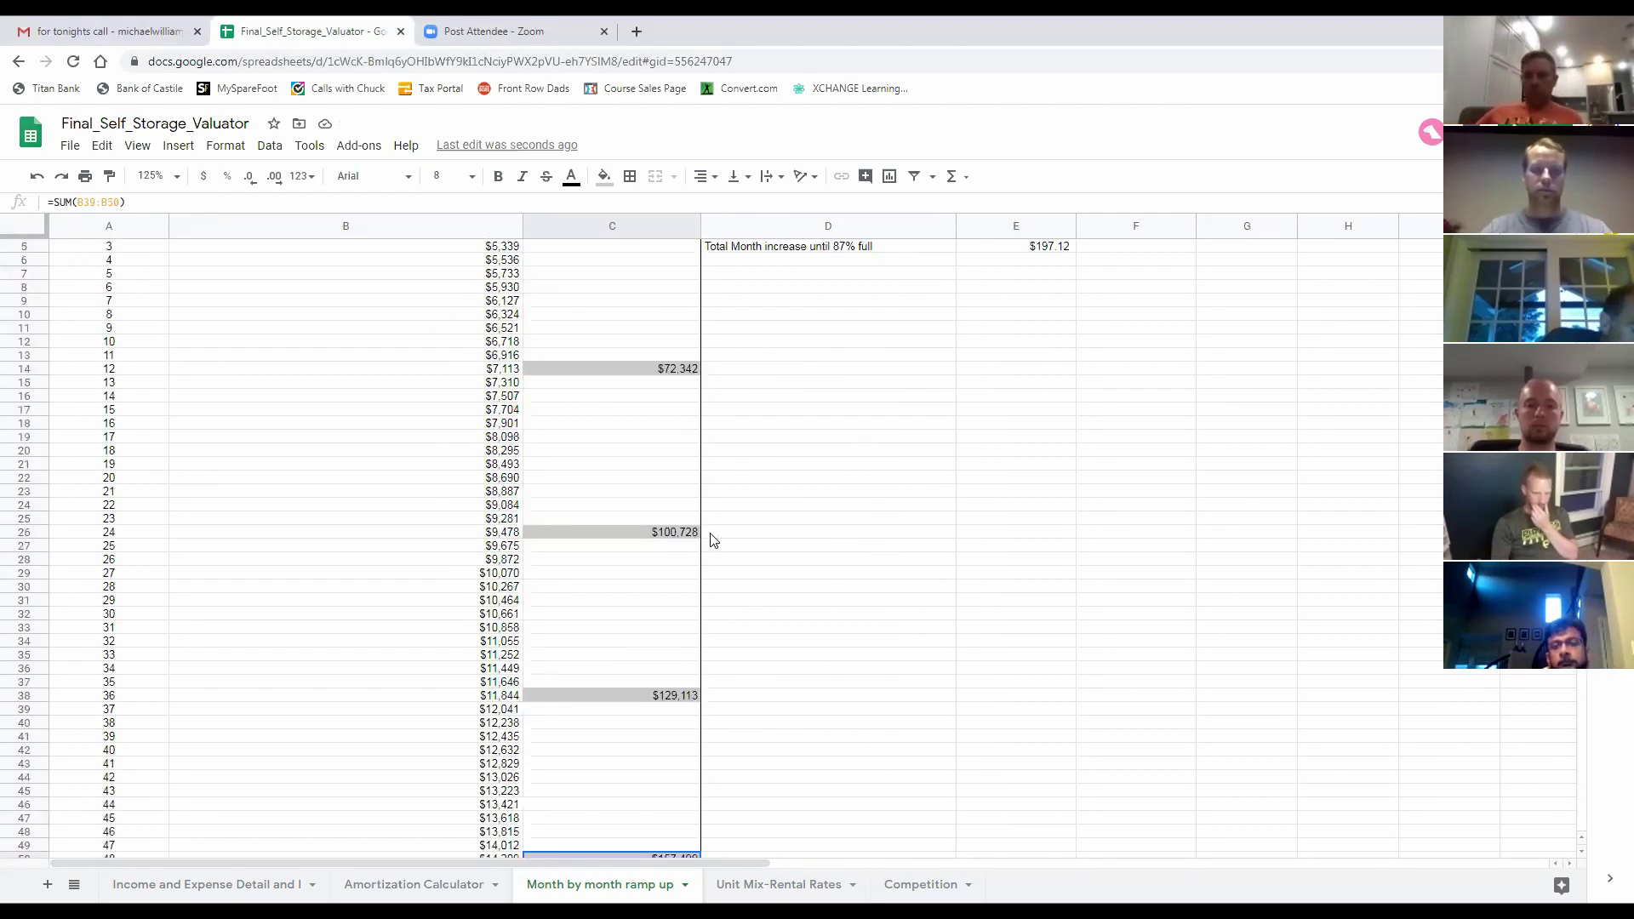
Check the monthly ramp-up amounts and formulas for months 24 and 12
click(504, 533)
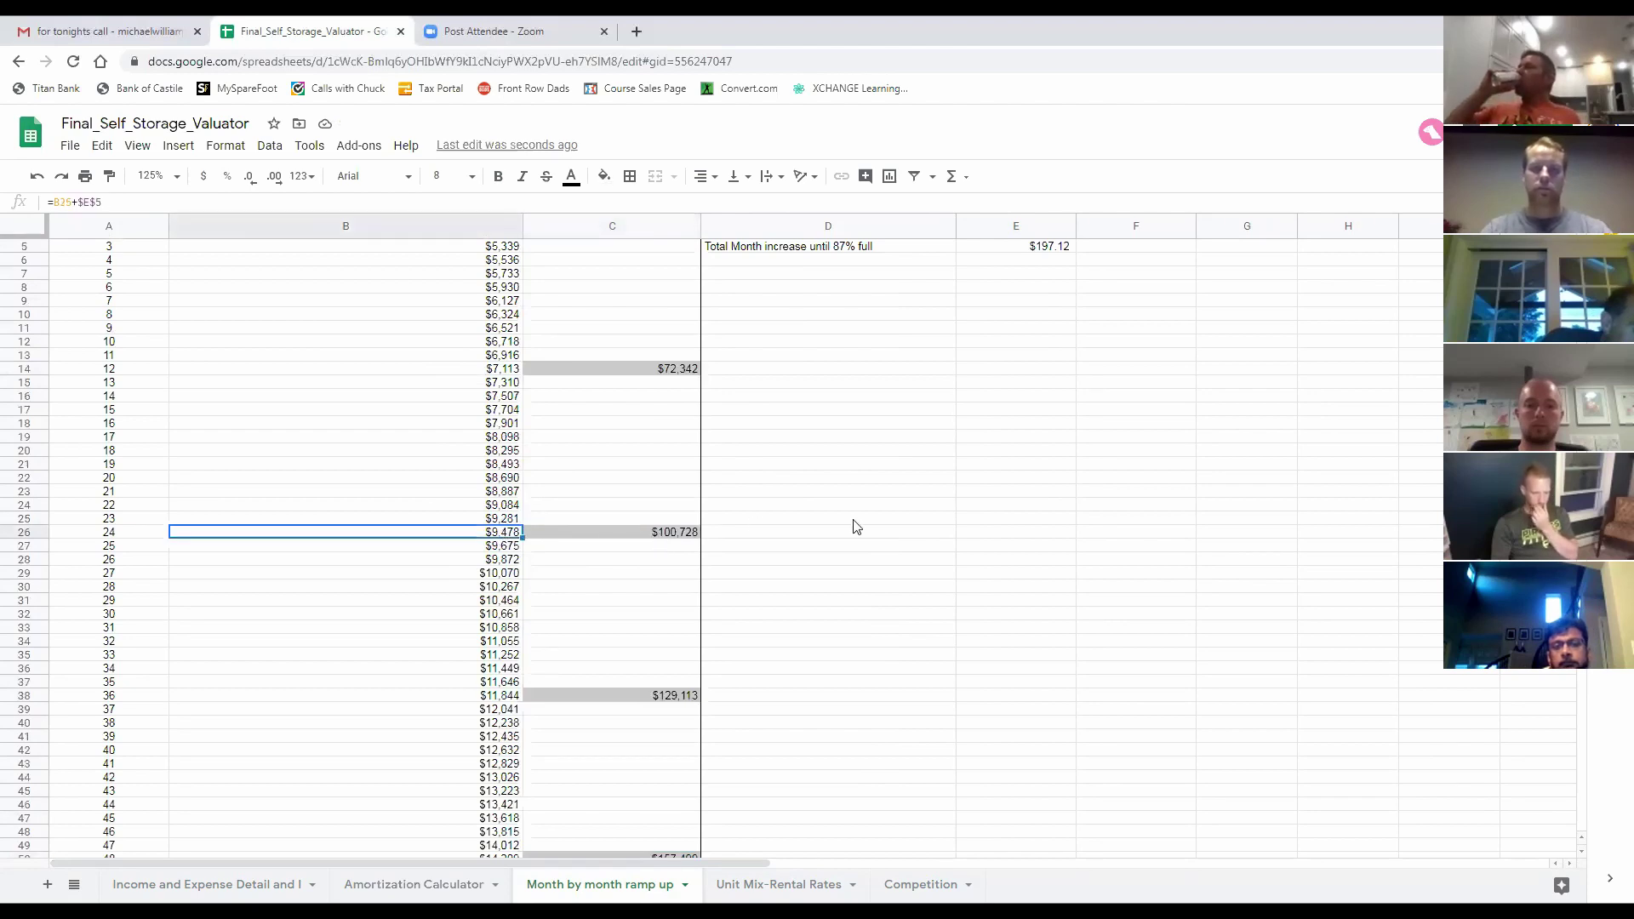
scroll(855, 527, up, 1)
click(499, 412)
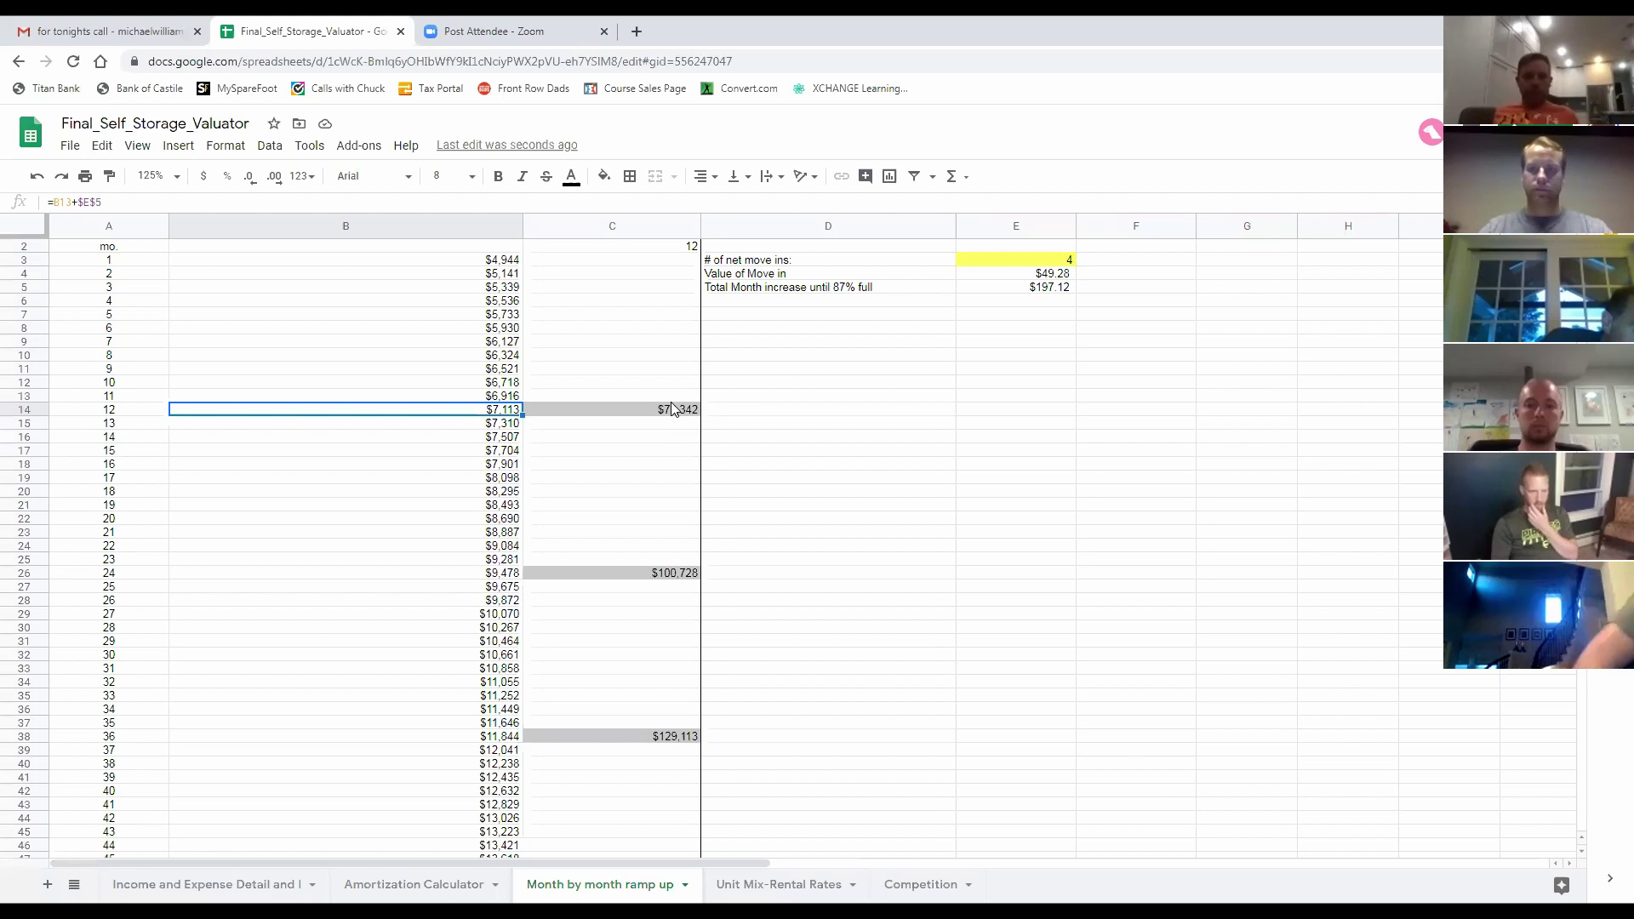
On the Income and Expense Detail sheet, inspect the formula behind the Projected Year 1 collected rent
click(179, 883)
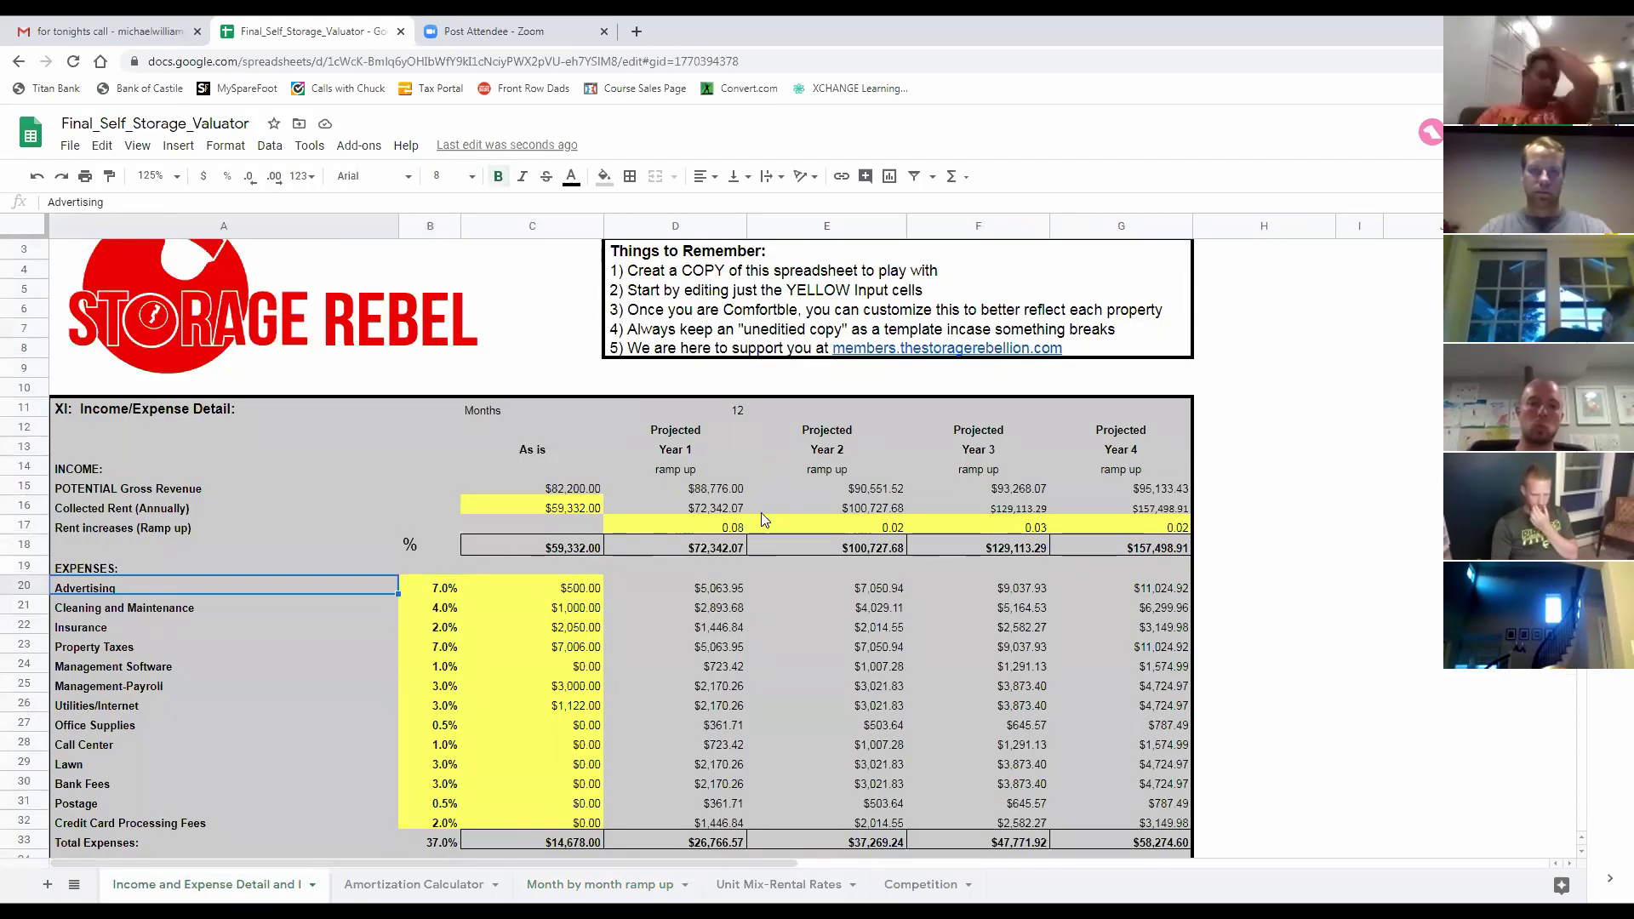
click(701, 505)
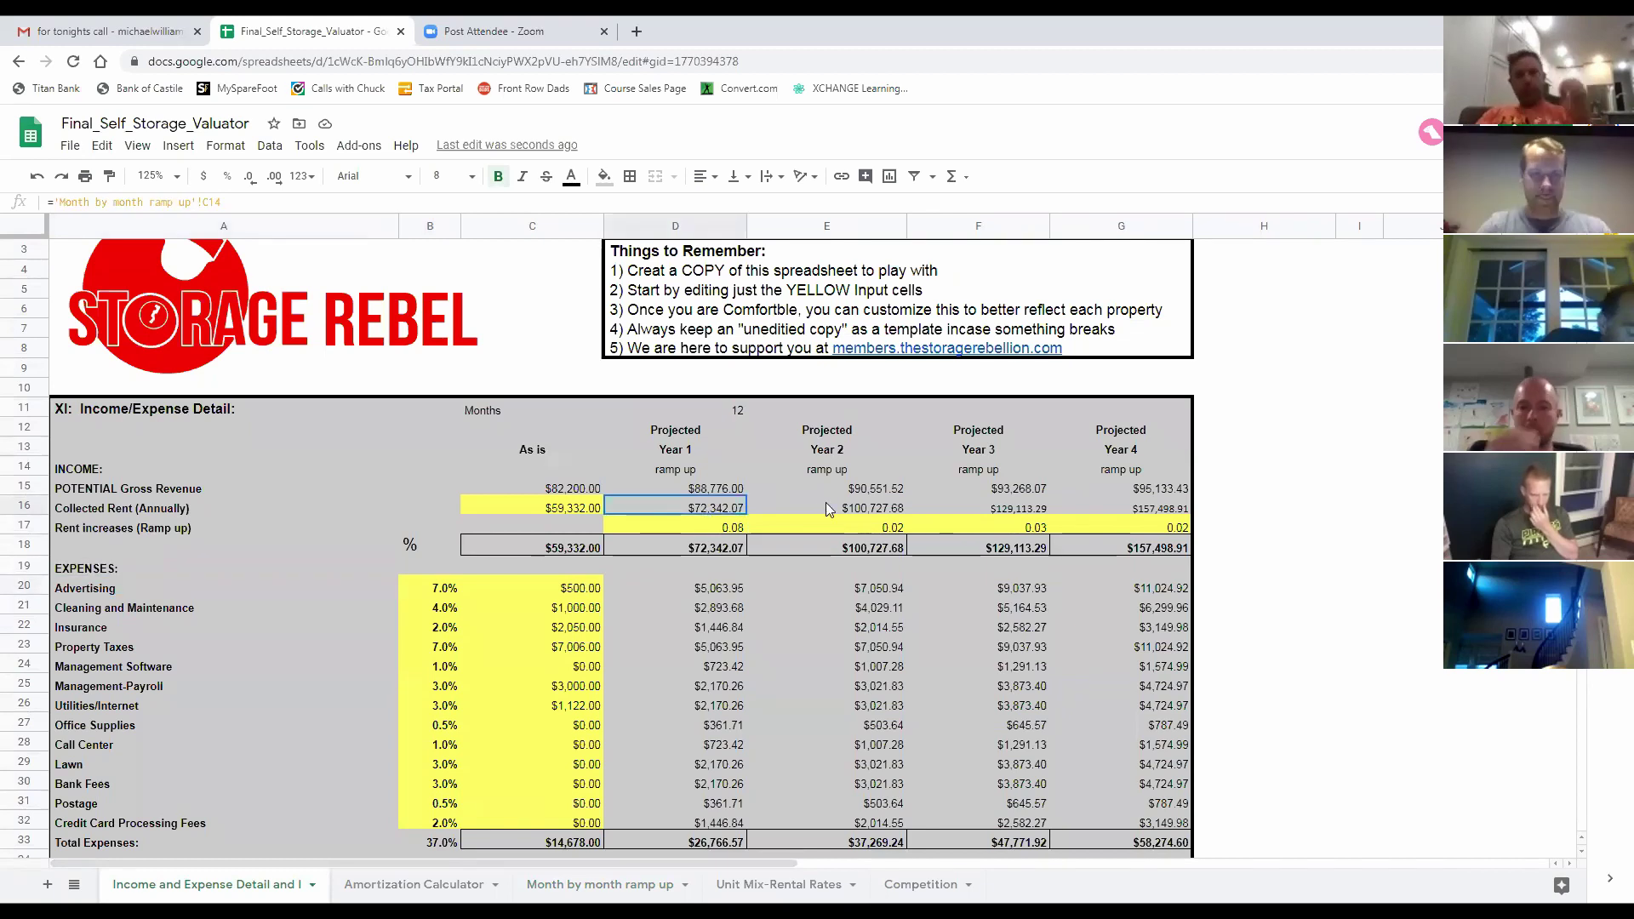
Compare the Collected Rent formulas across Projected Years 1 to 4 and the ramp-up cells they reference
click(868, 509)
click(1013, 508)
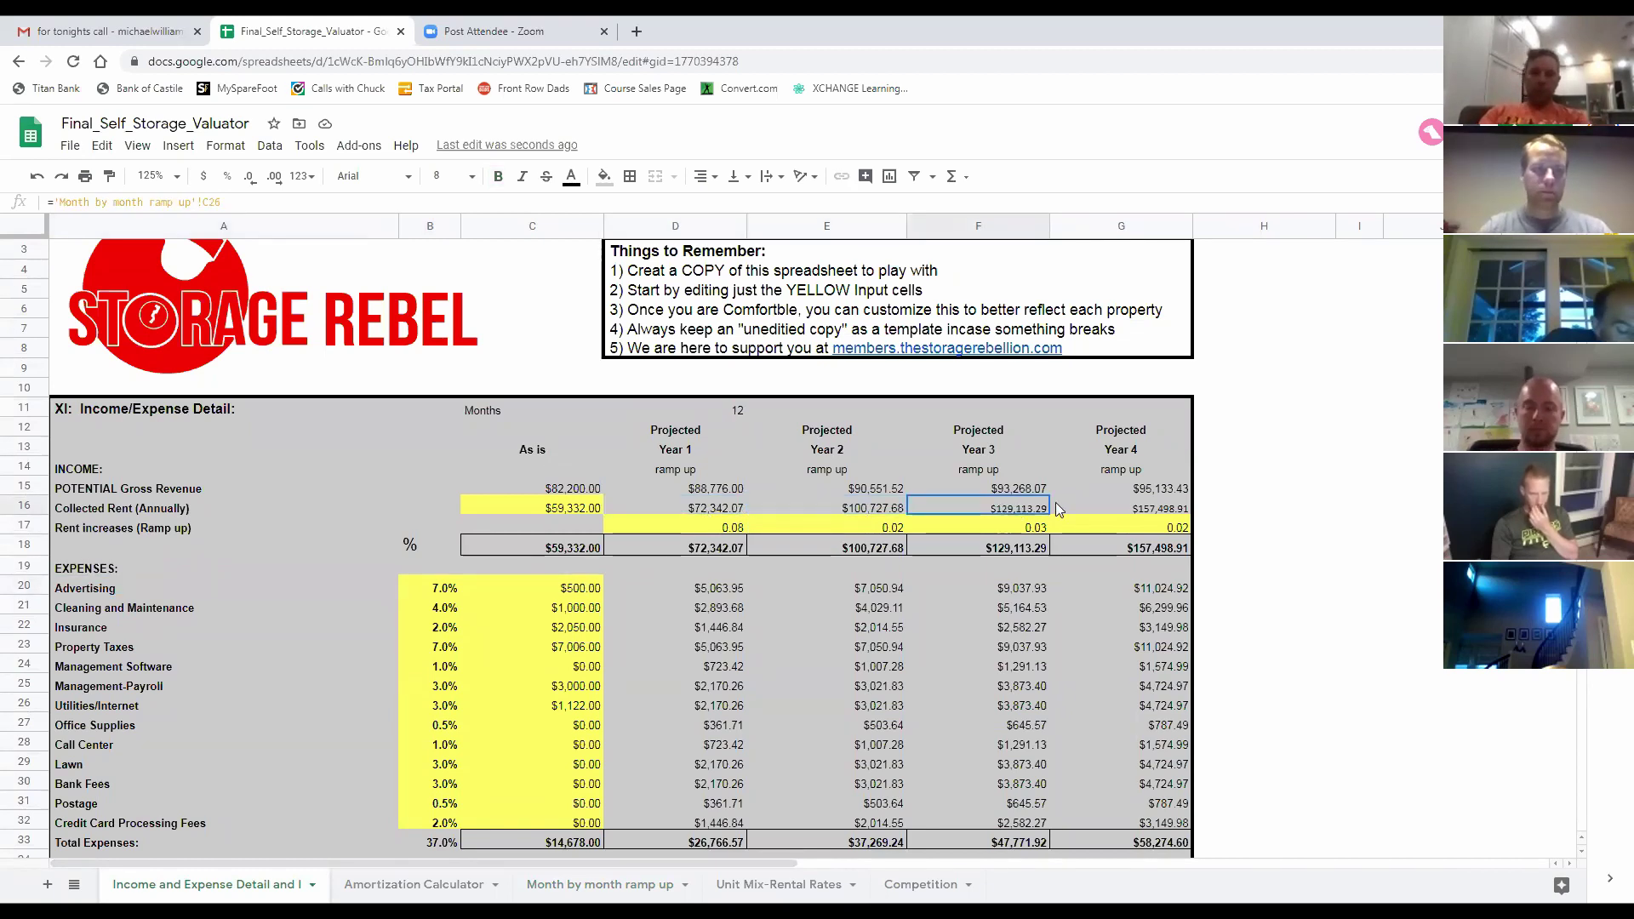
click(1133, 508)
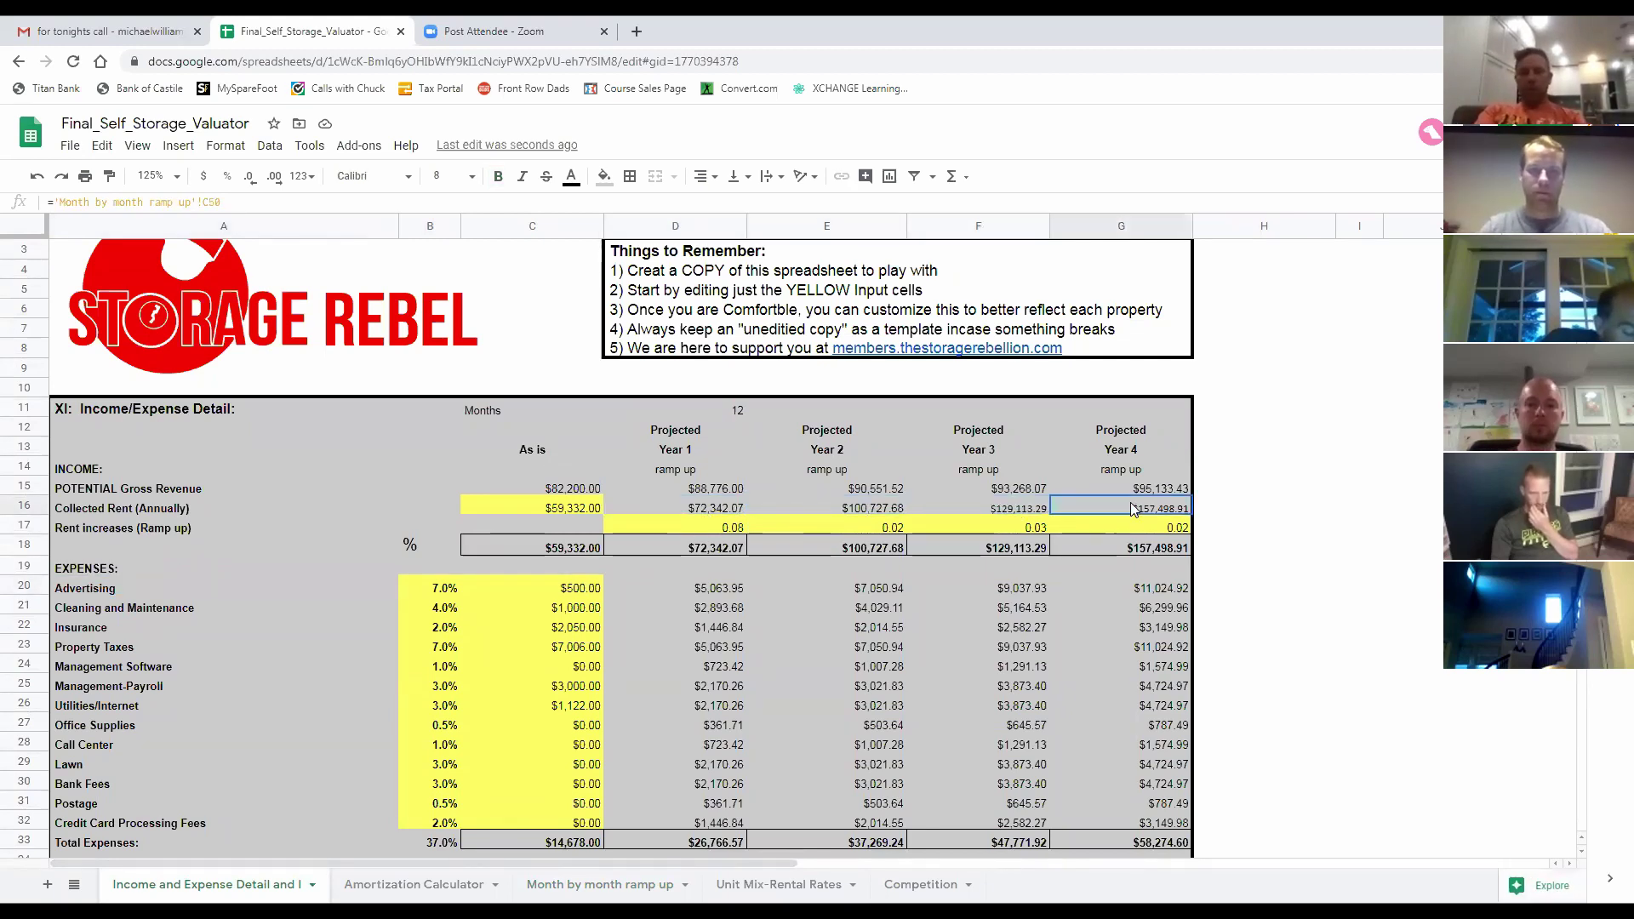
click(877, 509)
click(1015, 509)
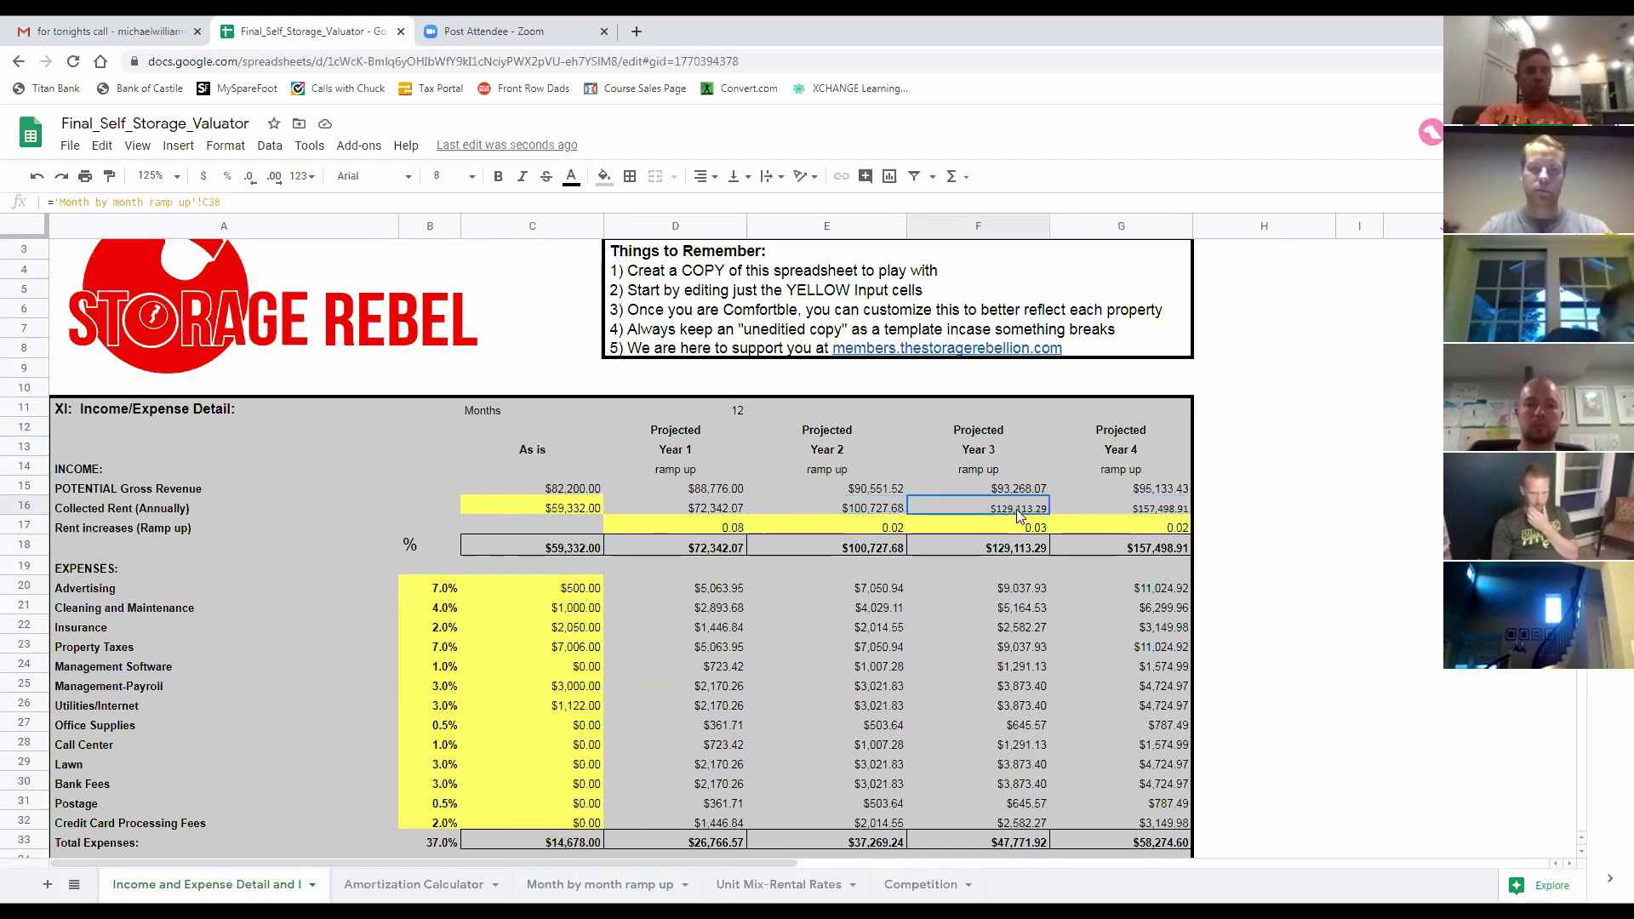
click(1145, 509)
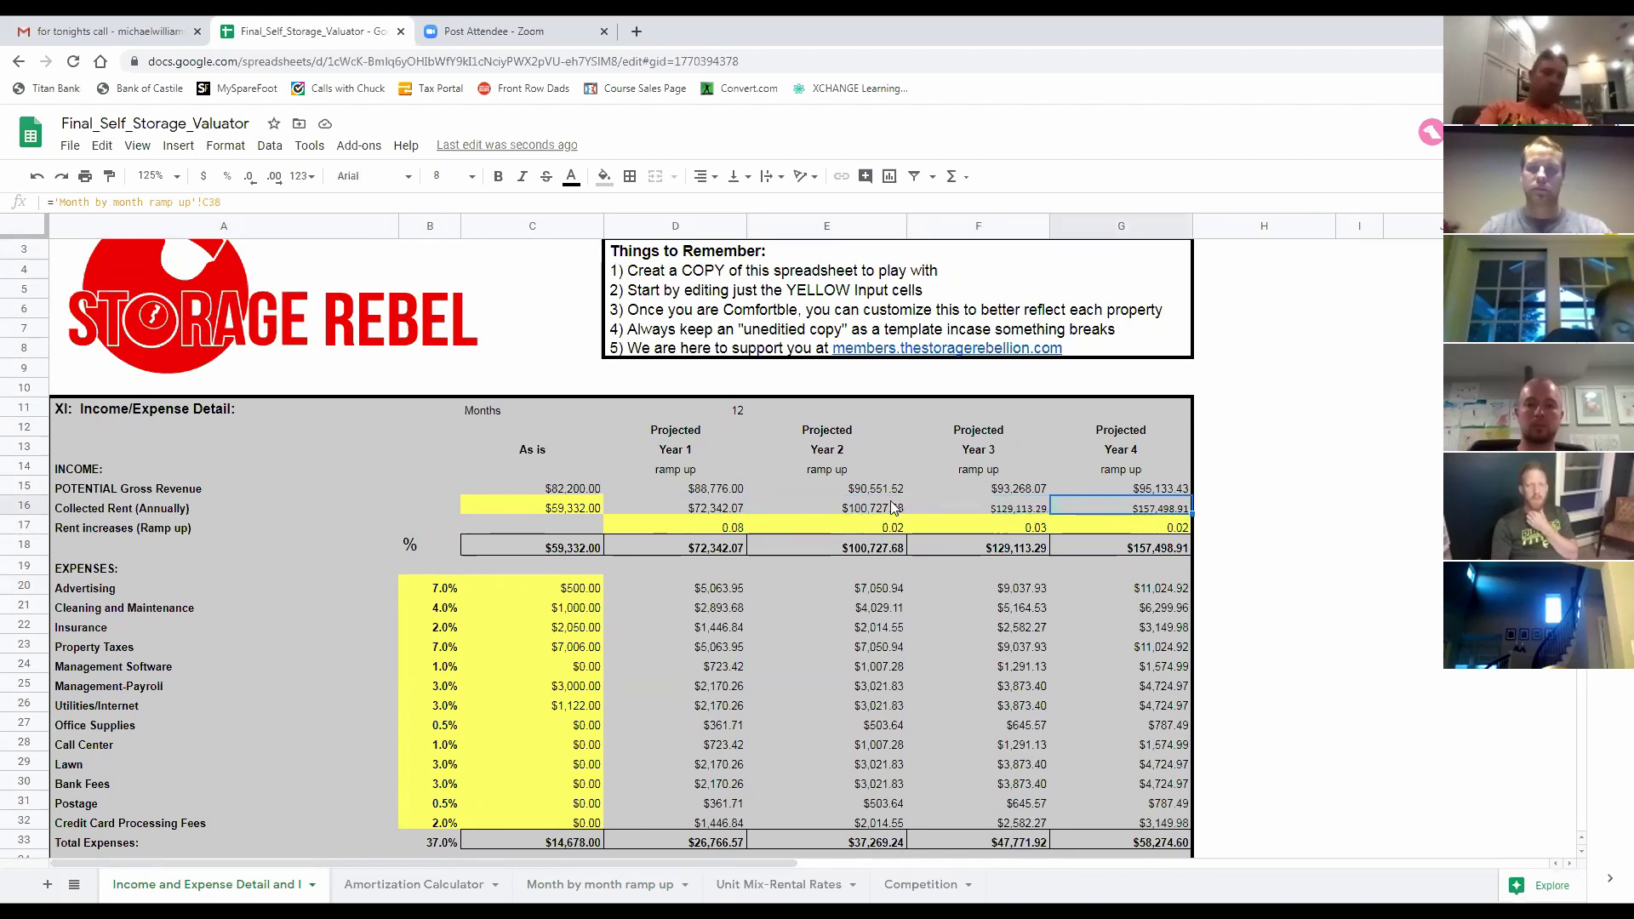
click(724, 509)
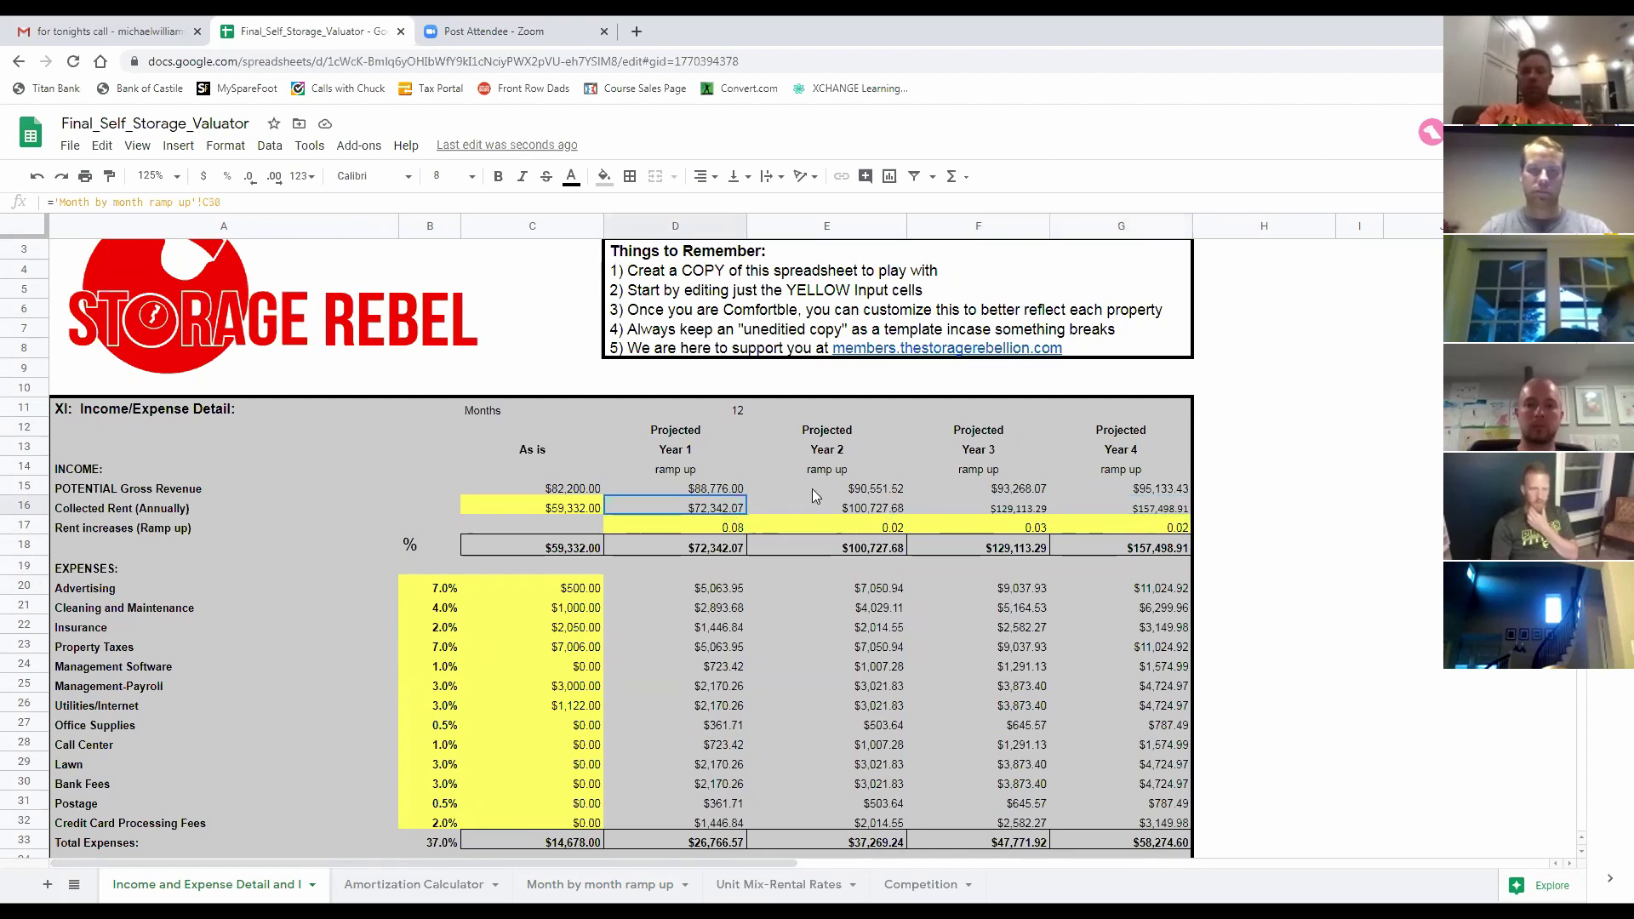
click(871, 510)
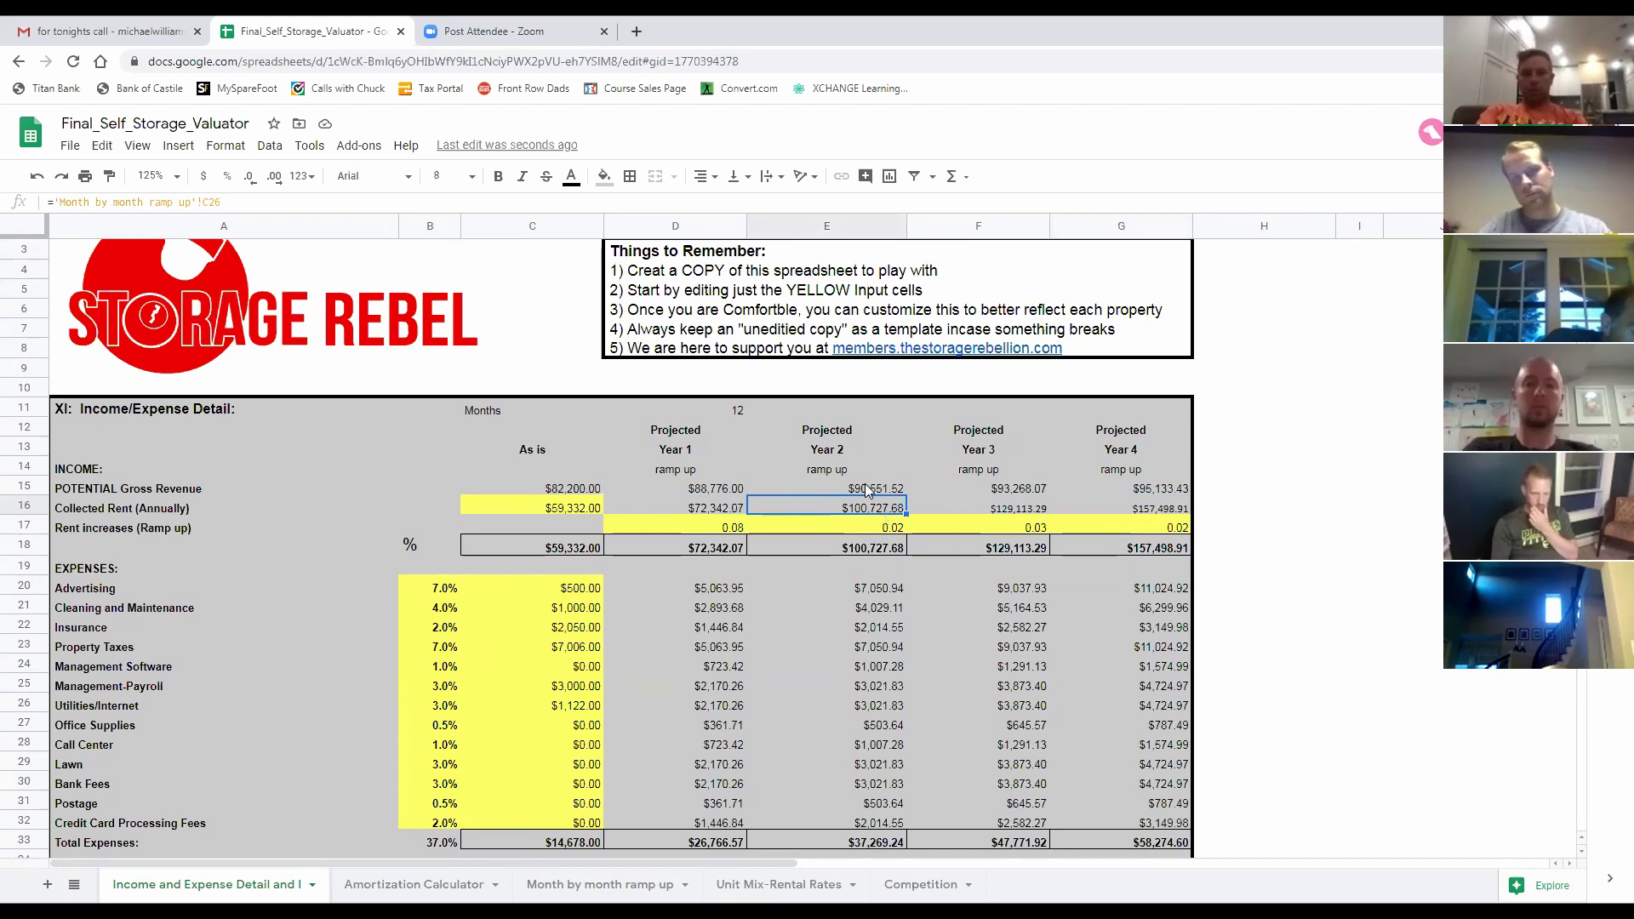
Check the Potential Gross Revenue cells for Projected Years 3 and 4 and view the rows down to net operating income
click(1013, 488)
click(1156, 493)
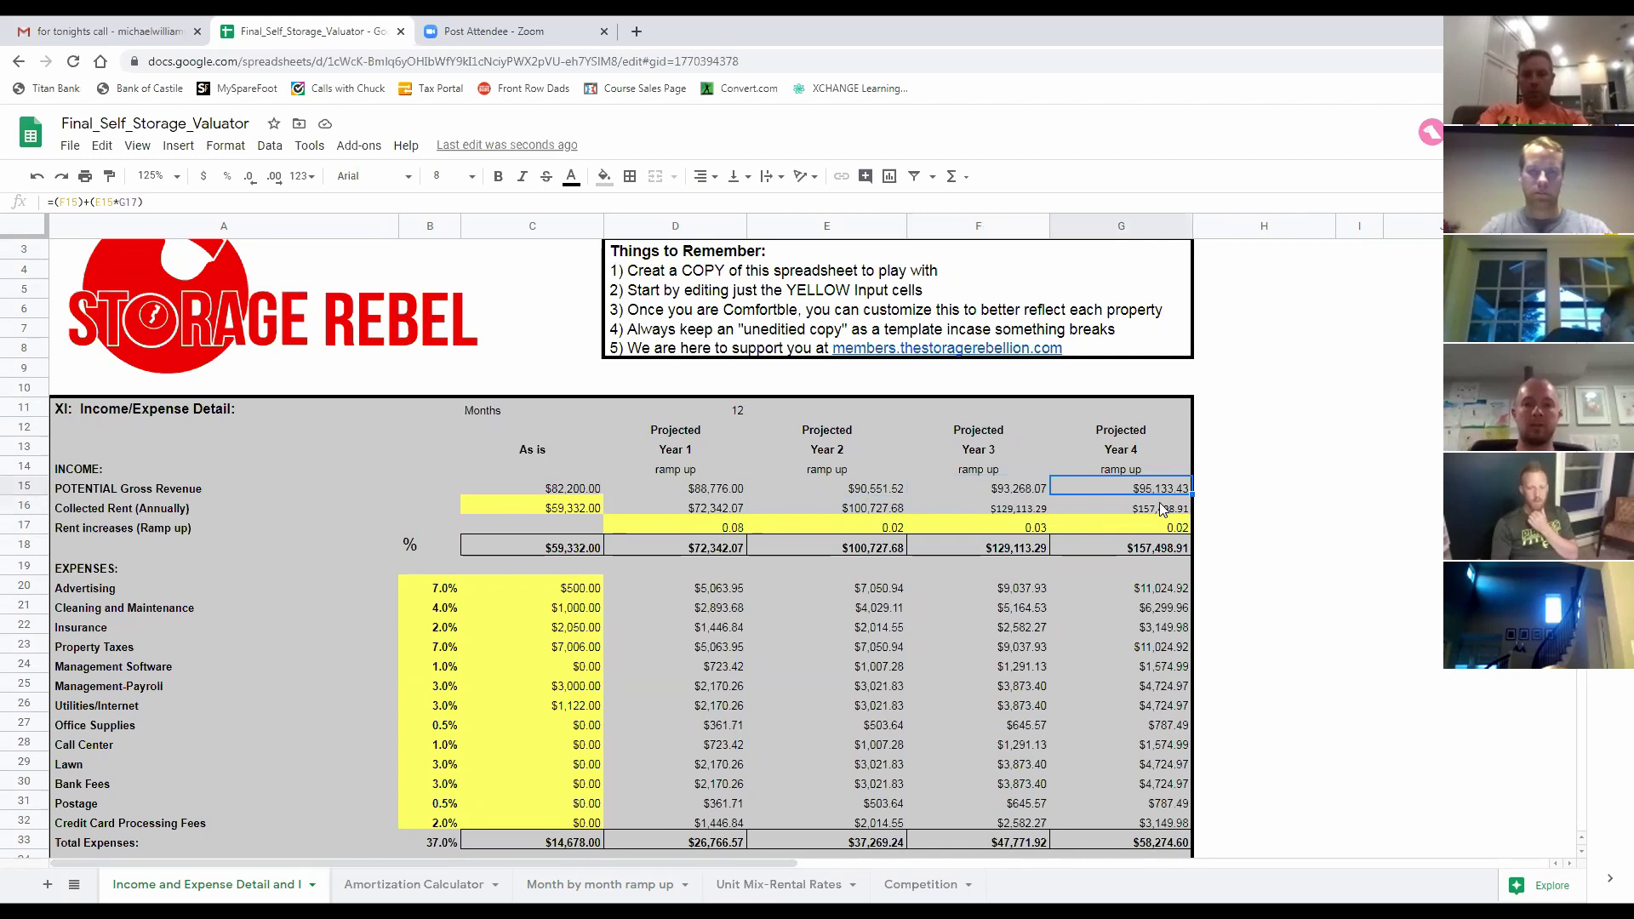
scroll(1162, 509, down, 2)
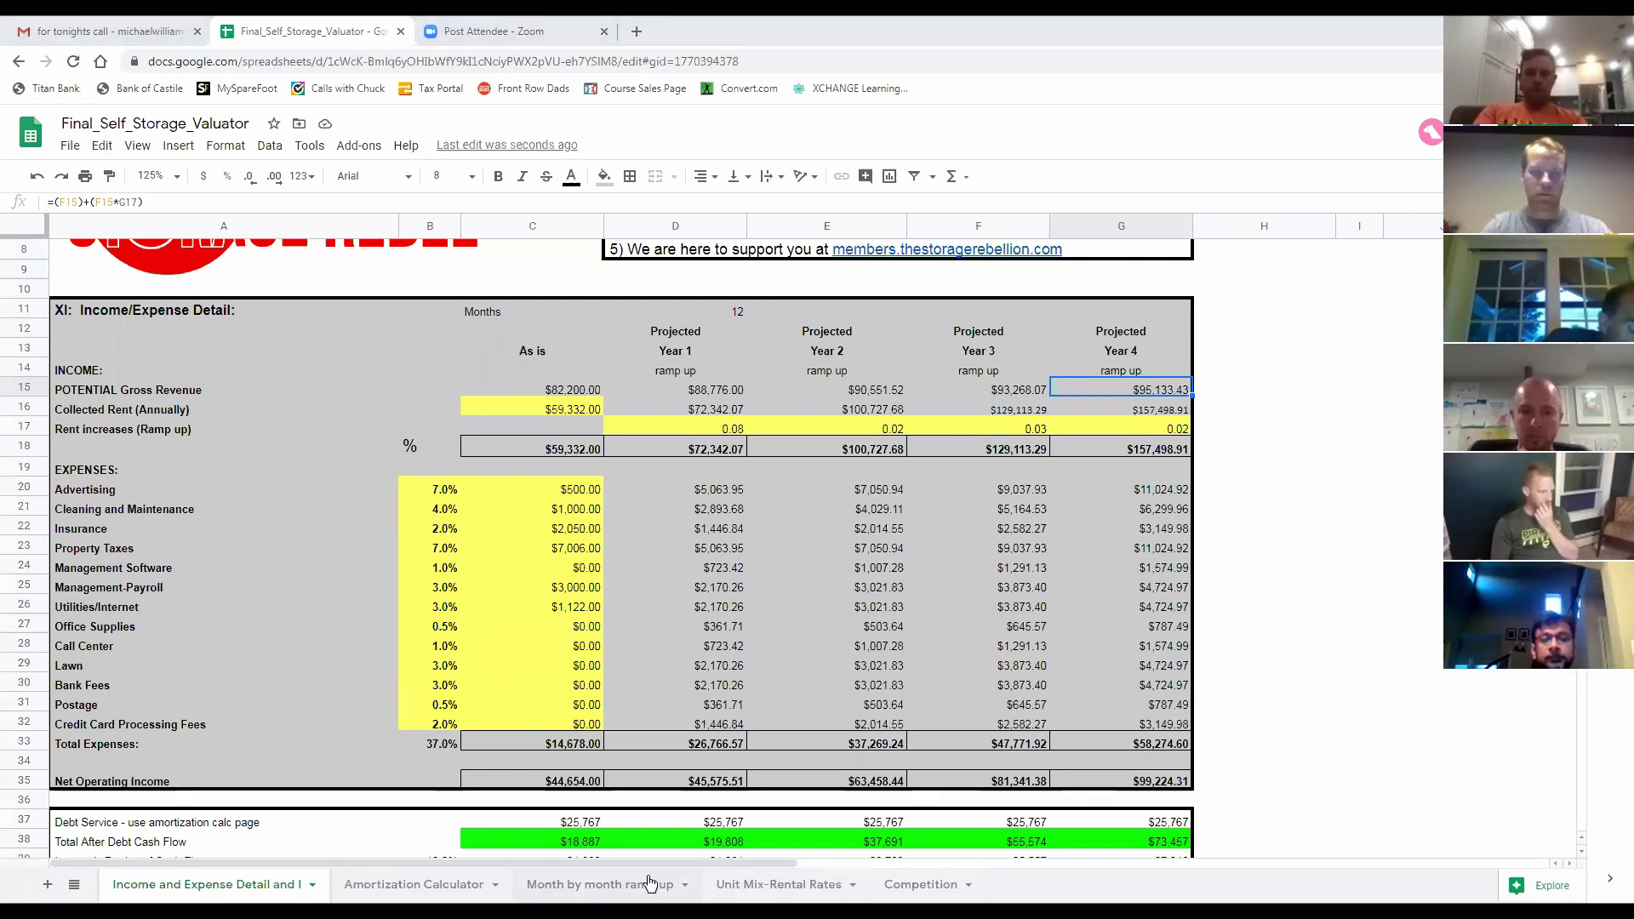
Review the net move-in inputs on the Month by month ramp up sheet, then return to the Income and Expense Detail sheet
click(600, 884)
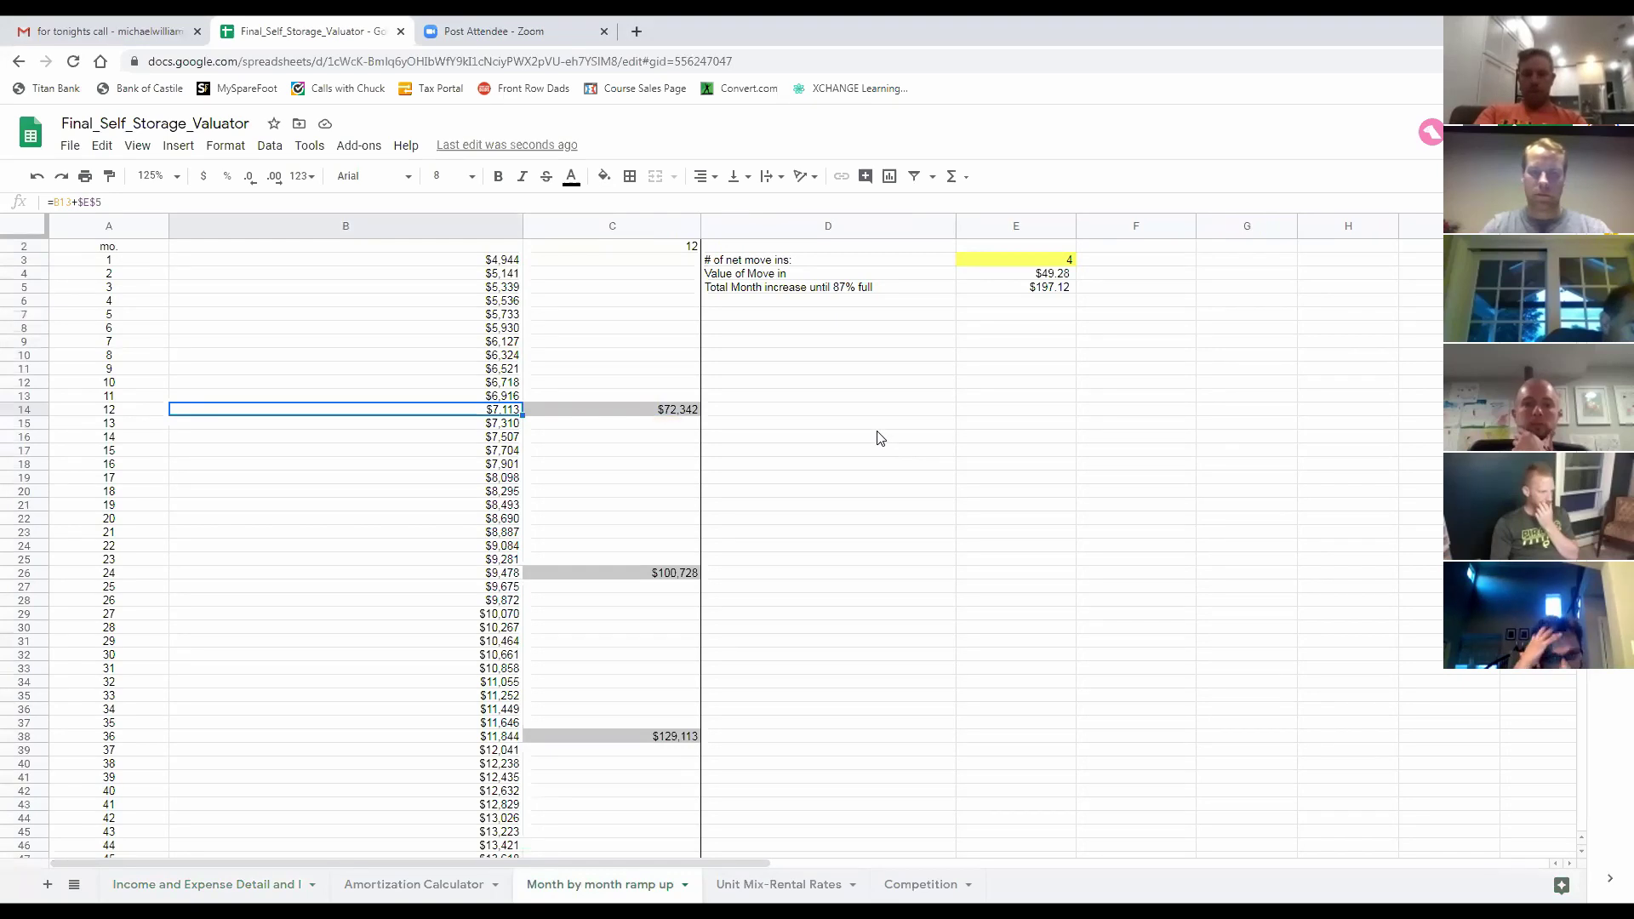
scroll(879, 438, up, 1)
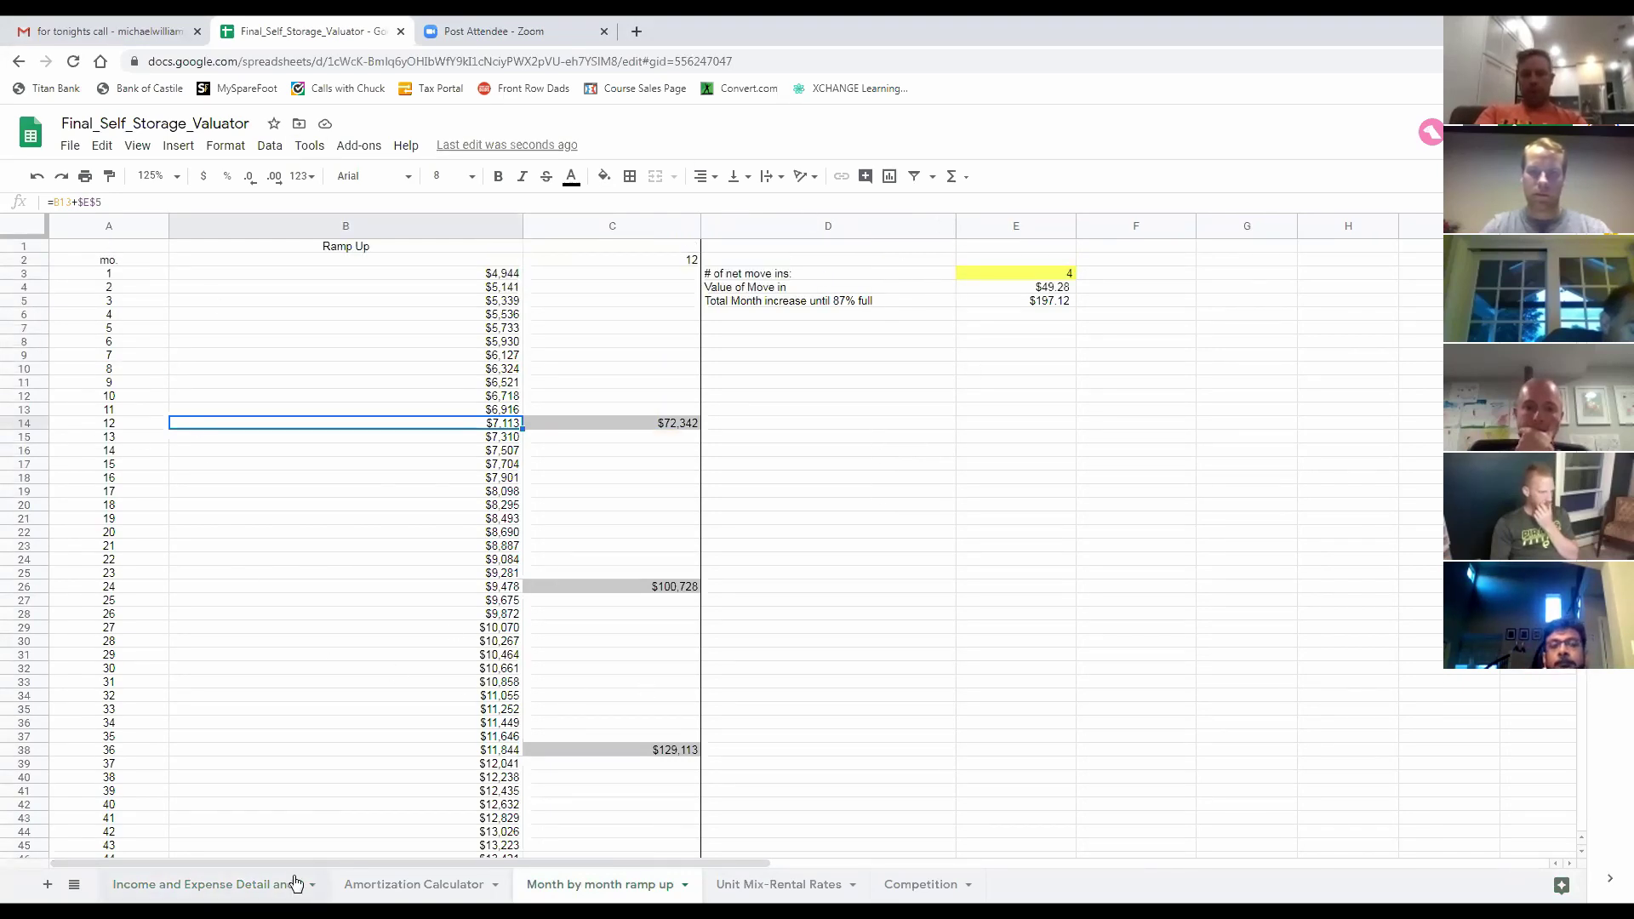
click(230, 884)
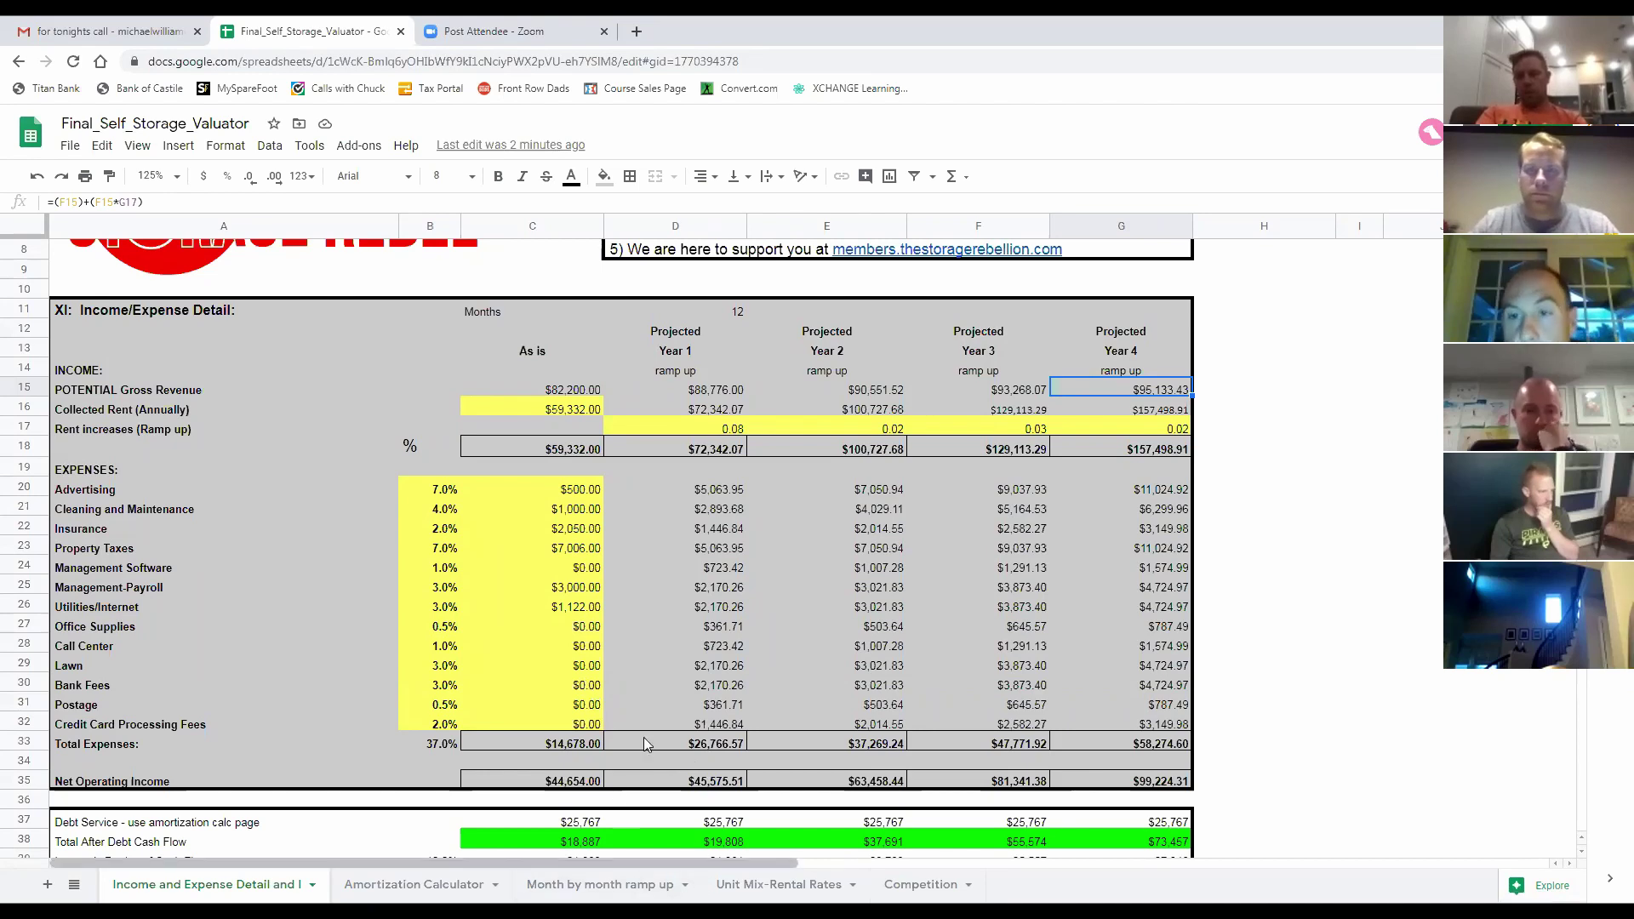
Review the As is expense amounts from Advertising to Postage and the percentages from Advertising to Property Taxes
drag(576, 489, 578, 705)
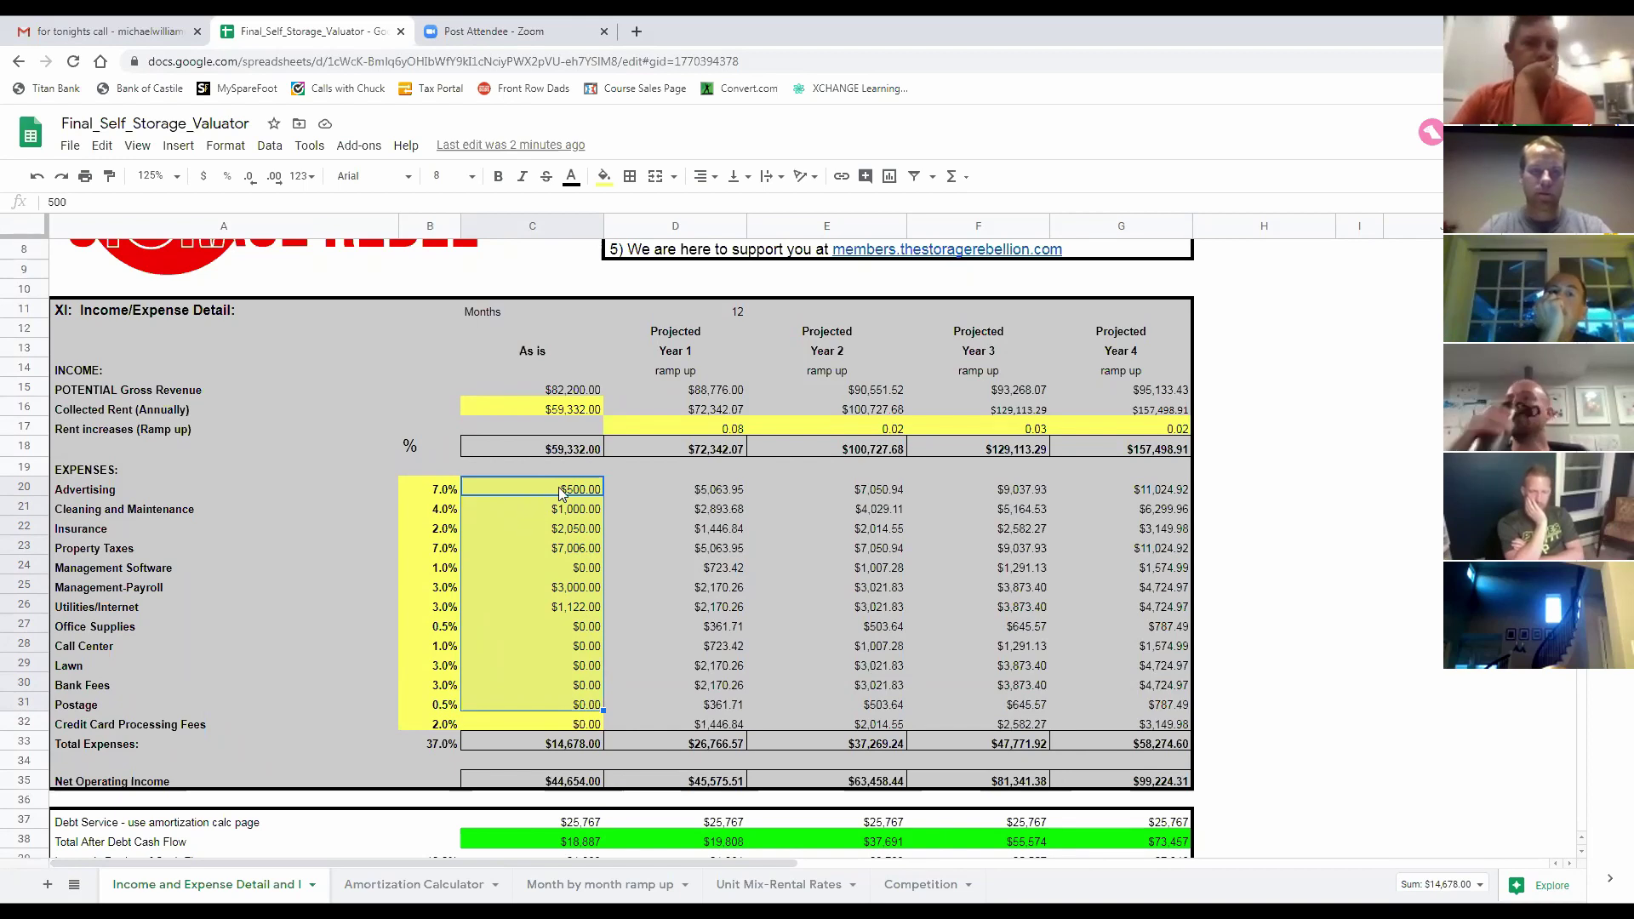
drag(570, 493, 572, 707)
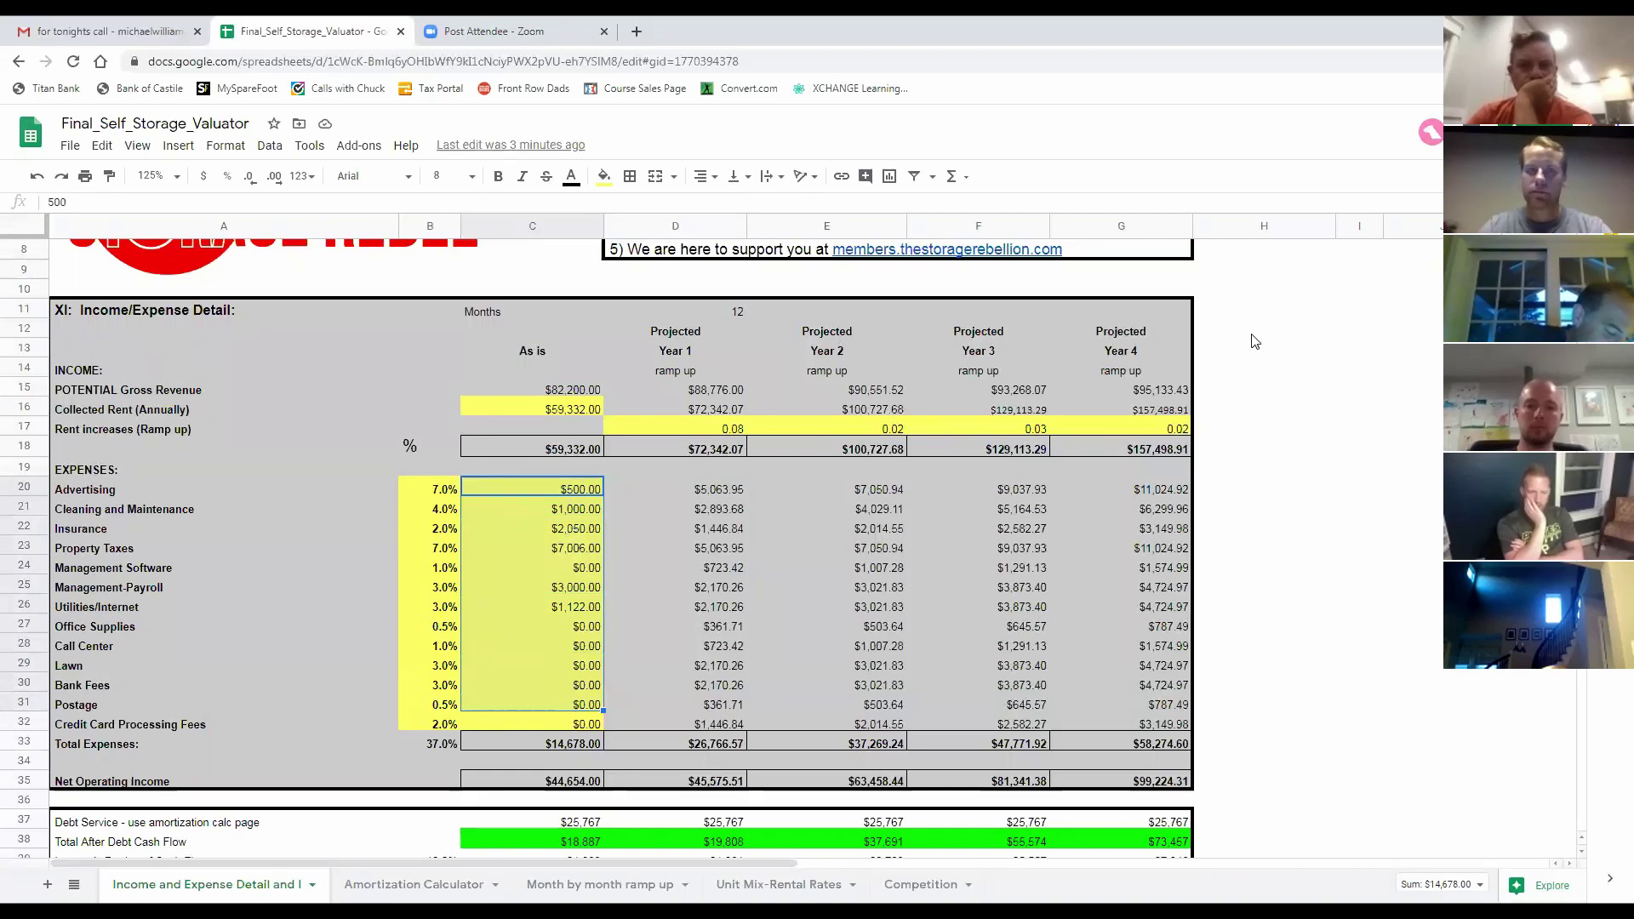
click(439, 490)
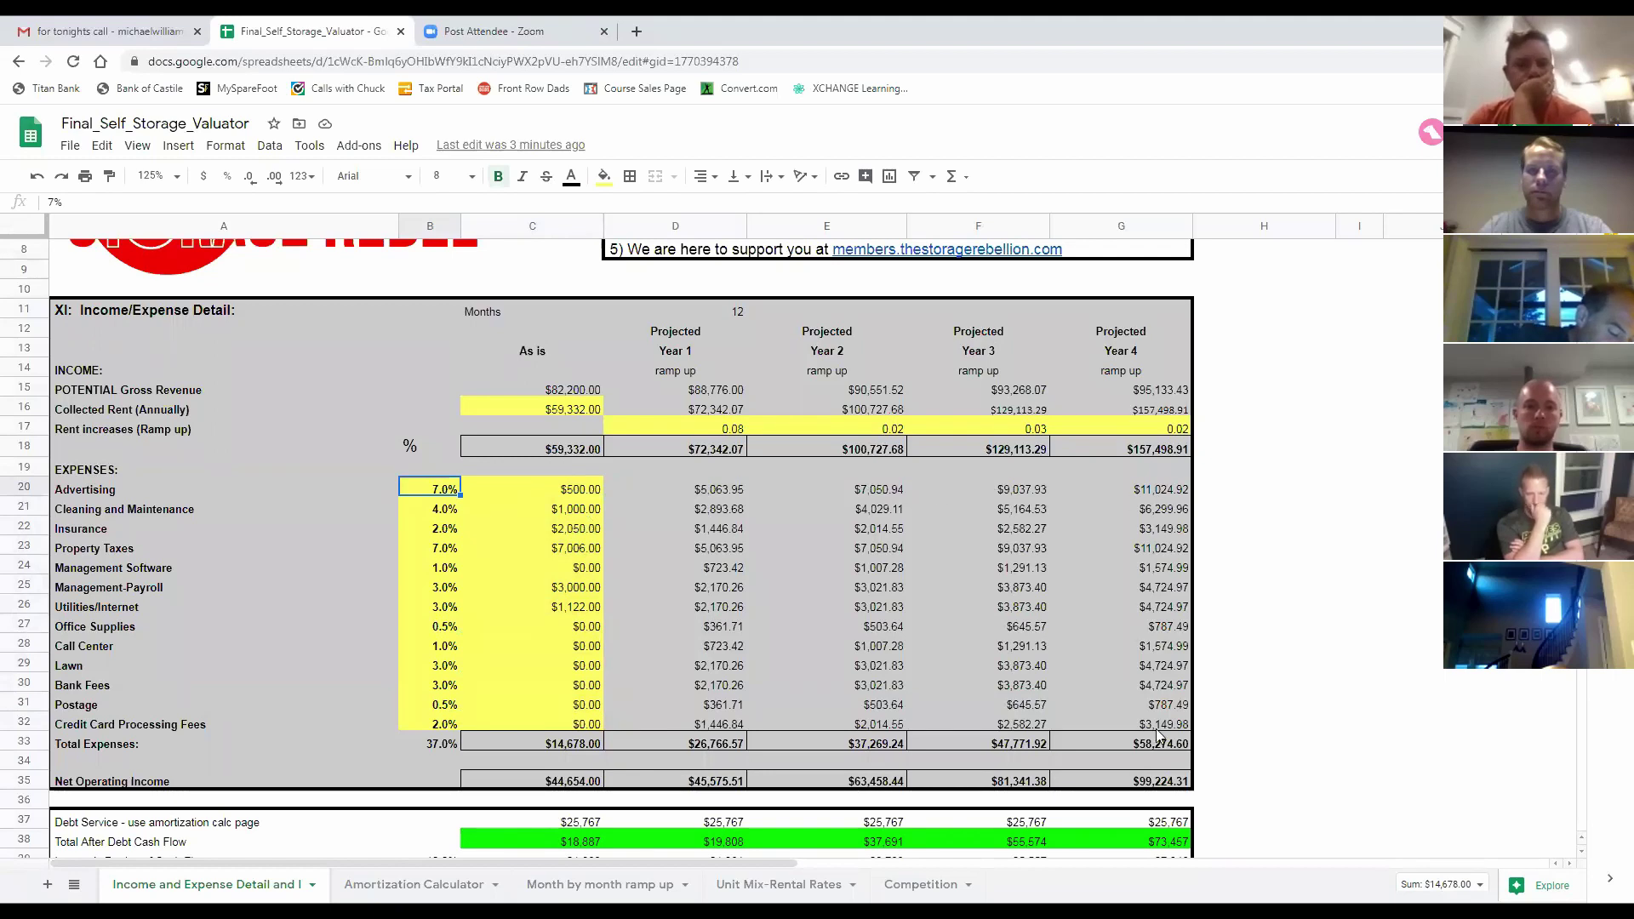
click(431, 509)
click(430, 528)
click(429, 548)
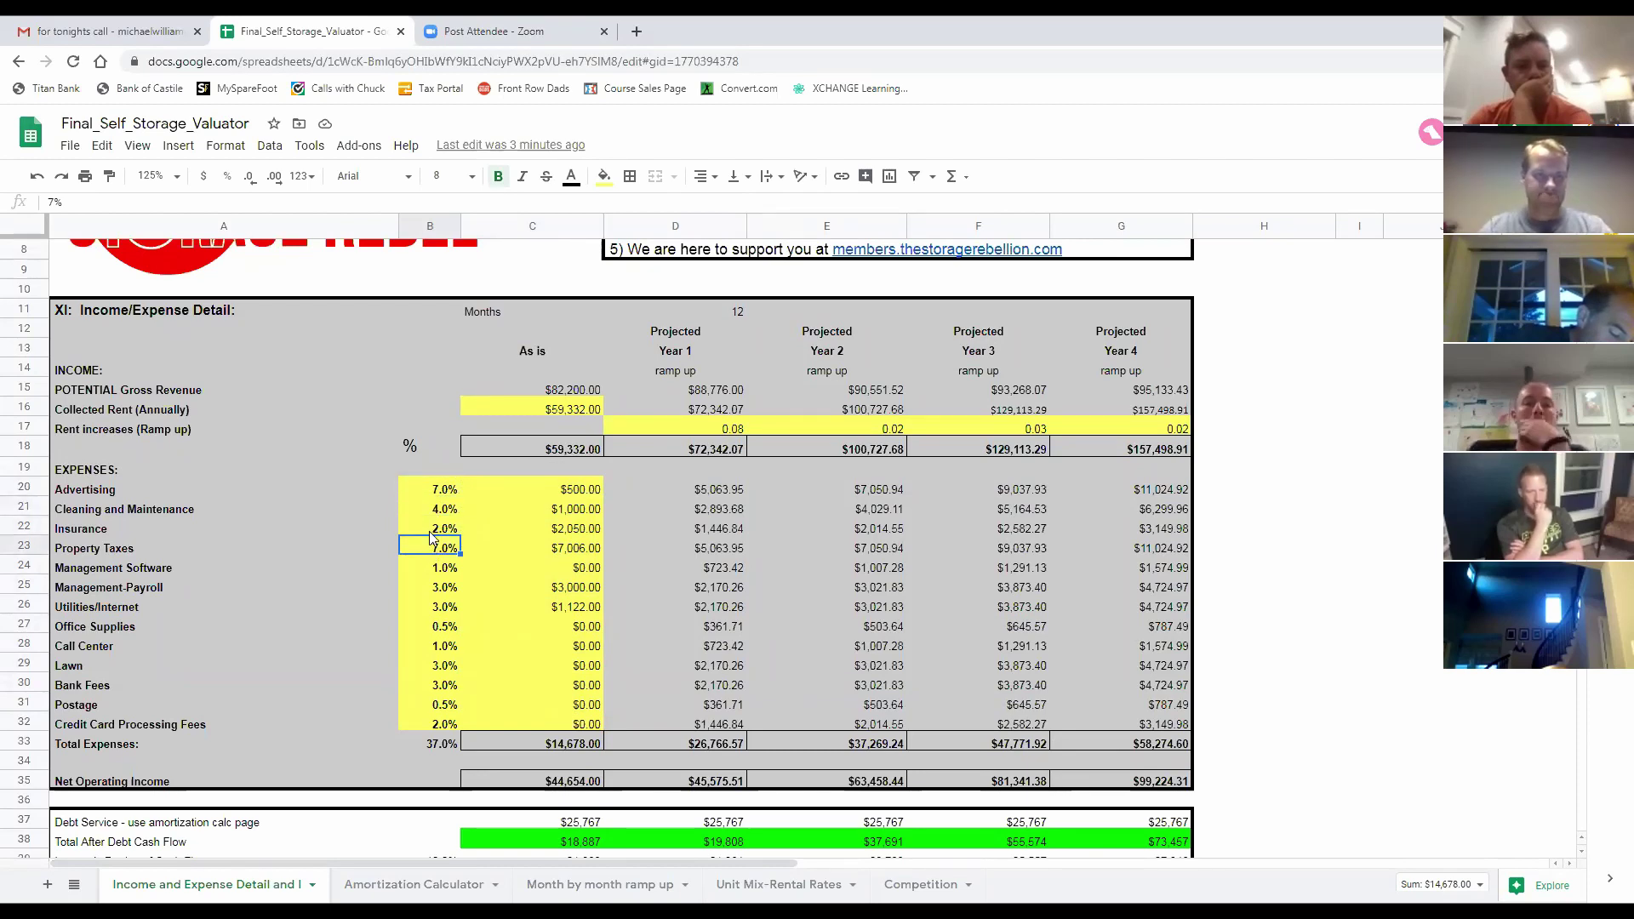
Set the Insurance expense percentage to 4%
click(429, 529)
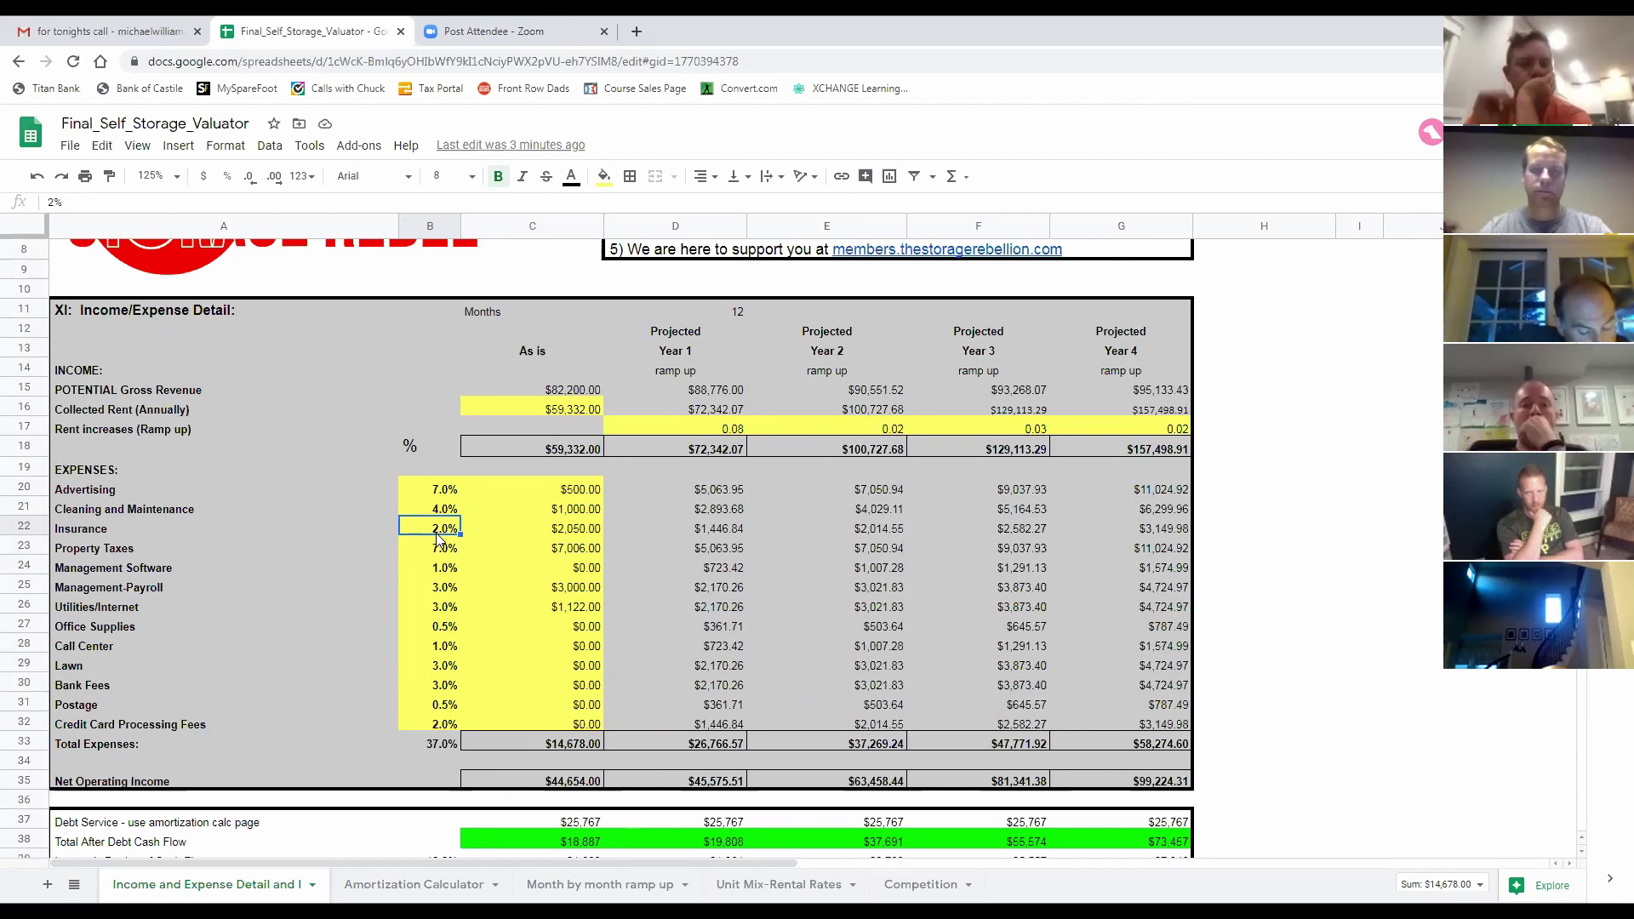
text(4)
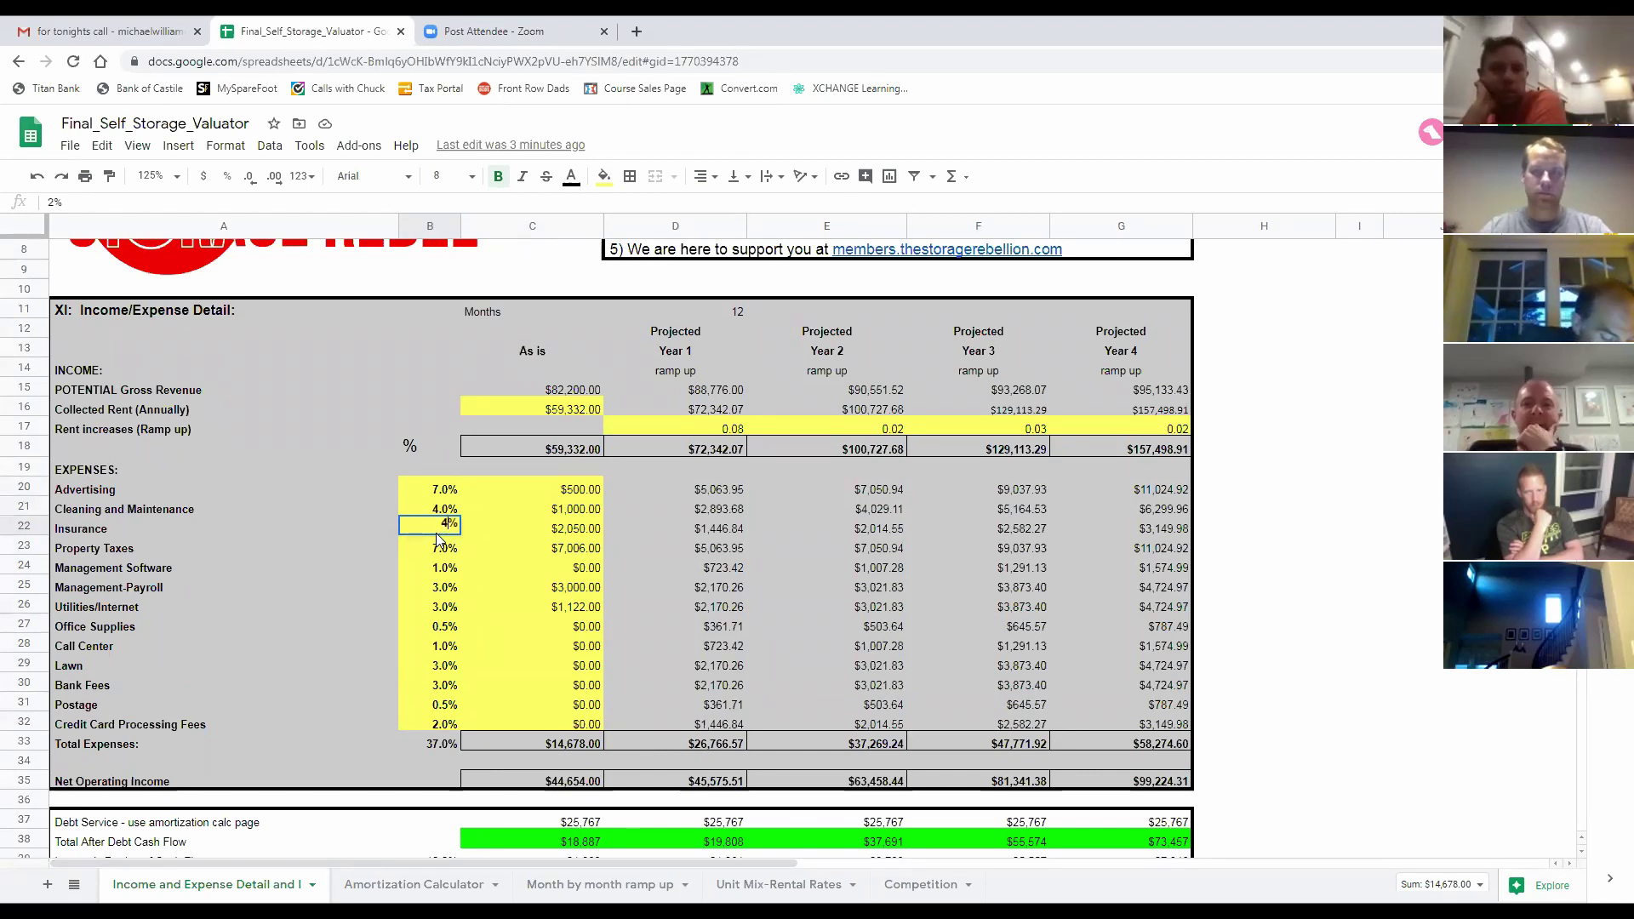
key(Return)
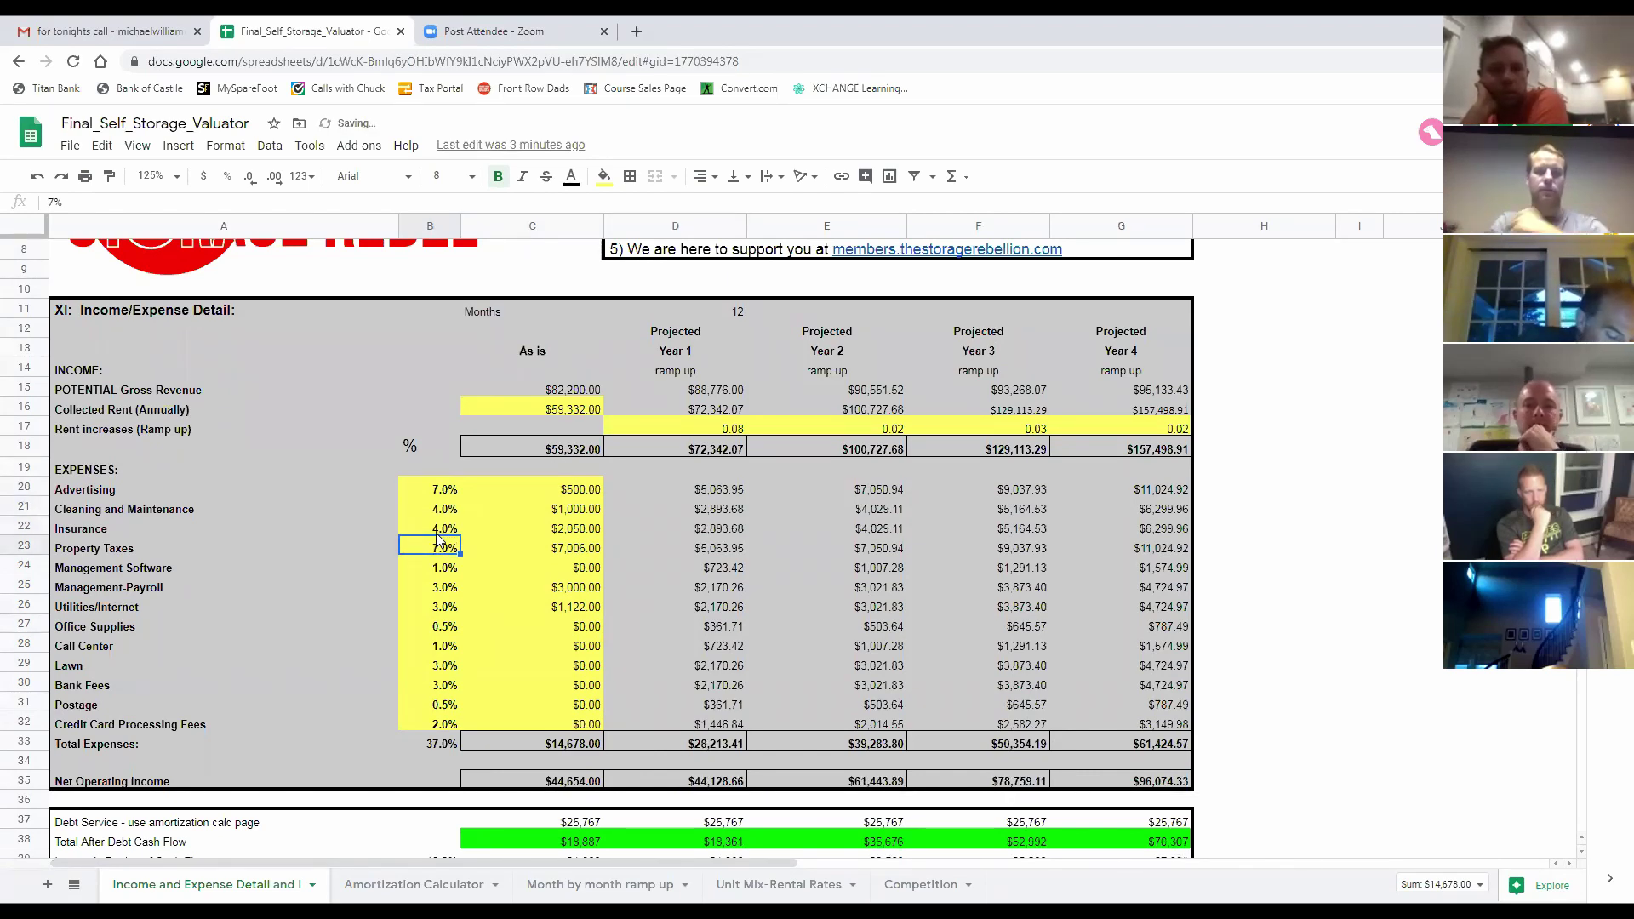
Change the Insurance expense percentage to 6%
click(444, 527)
text(6)
key(Return)
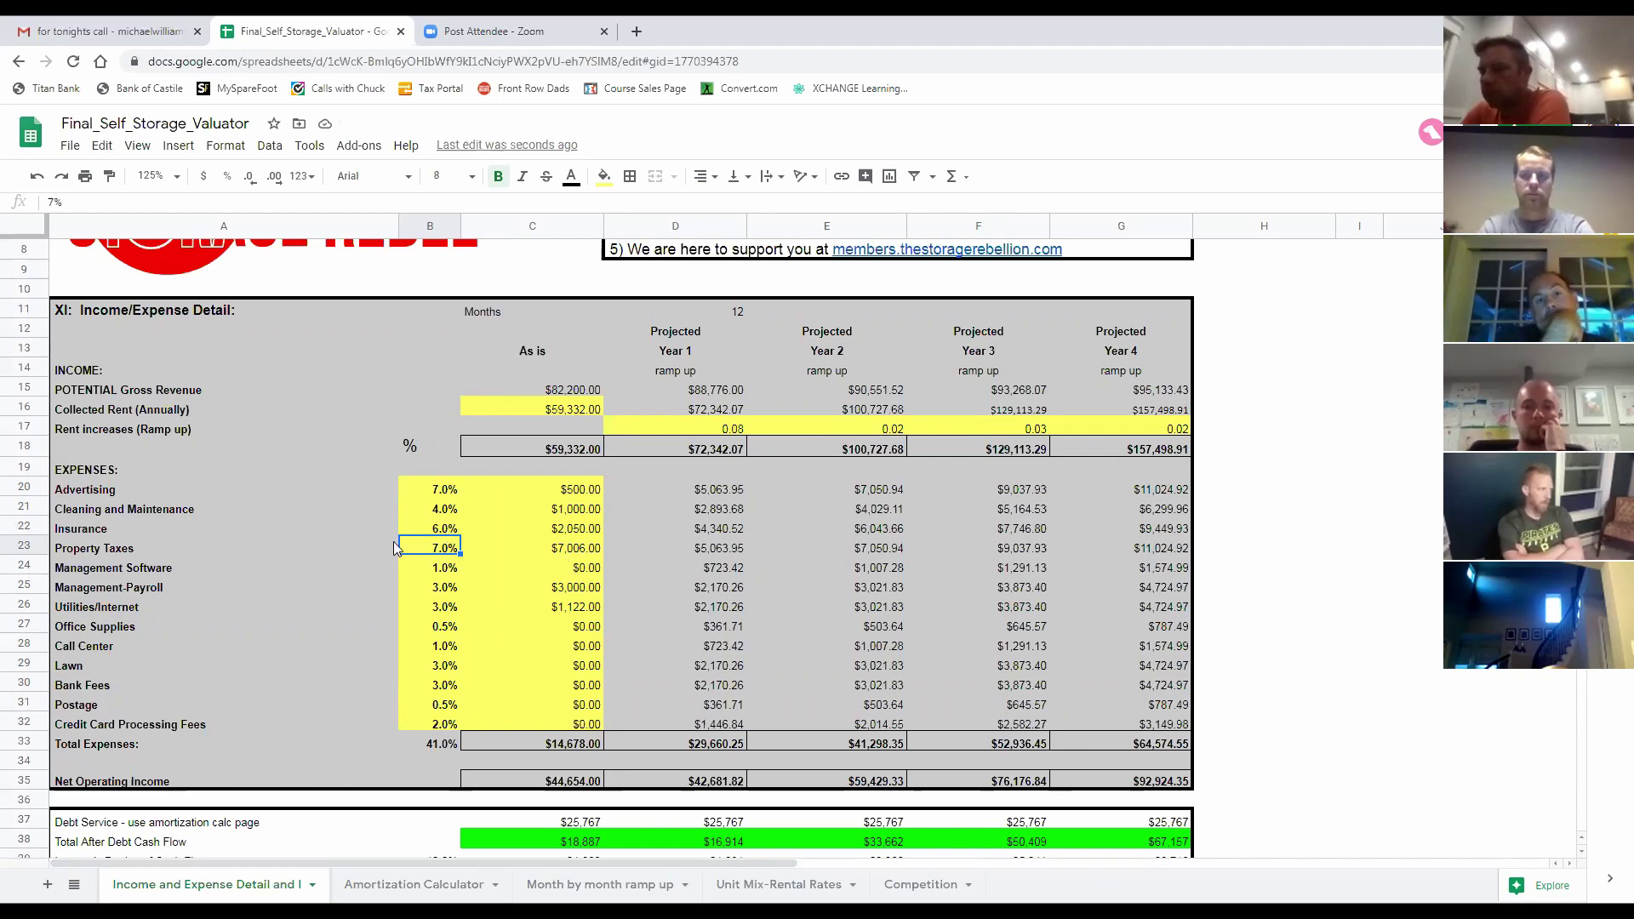
Calculate the Projected Year 2 Collected Rent as =E15*.9 and copy the formula across Projected Years 3 and 4
click(723, 412)
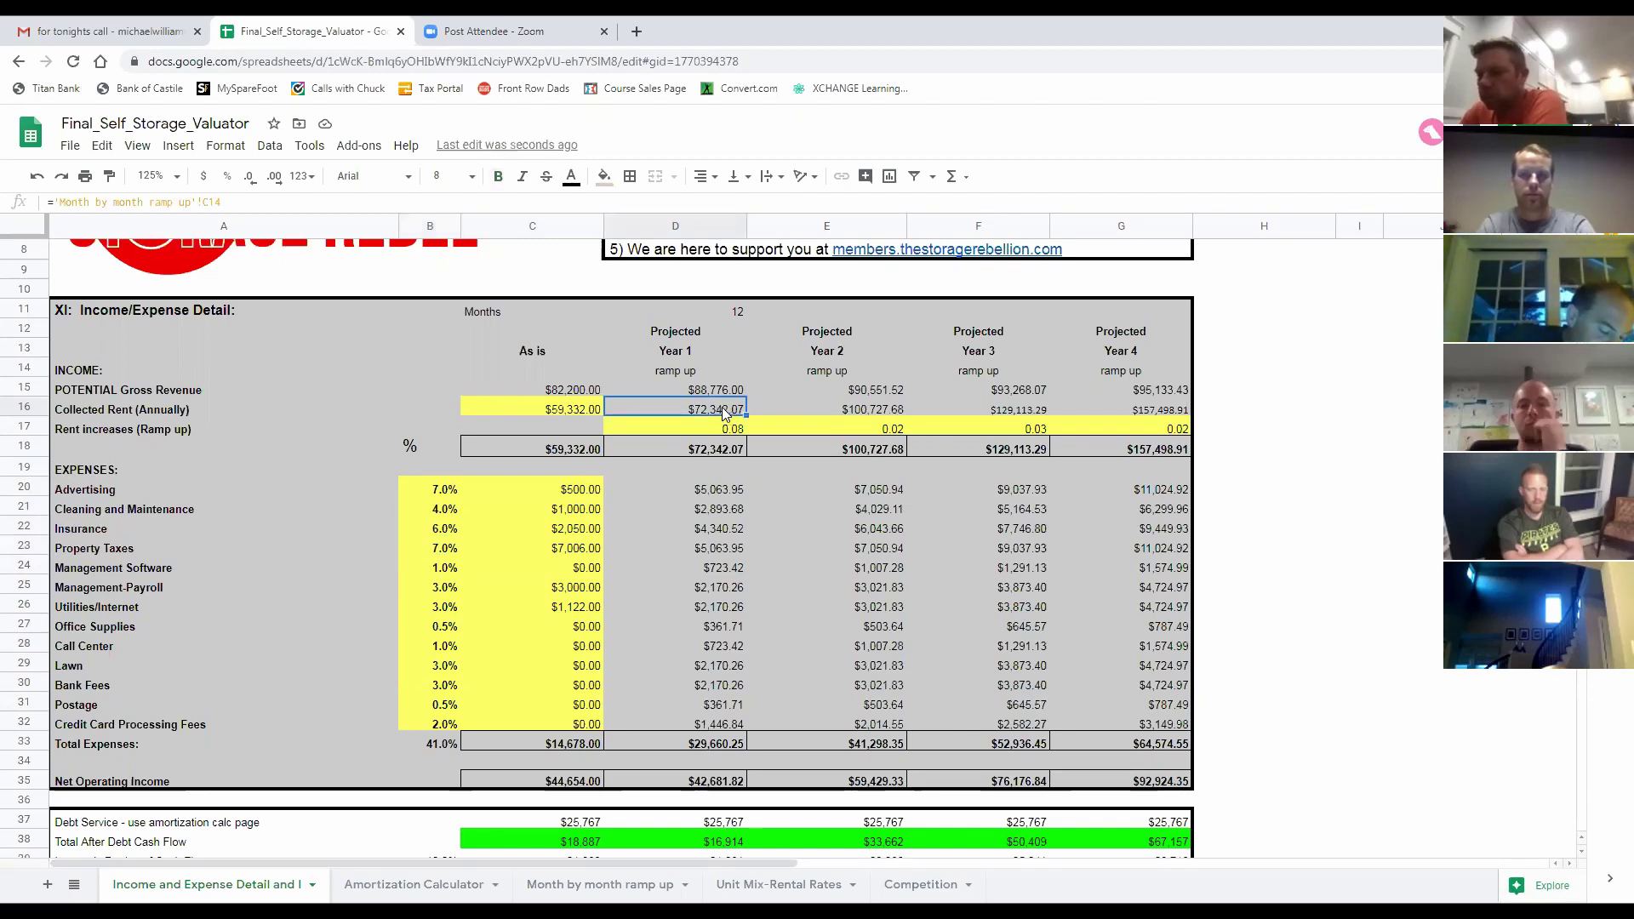
click(863, 406)
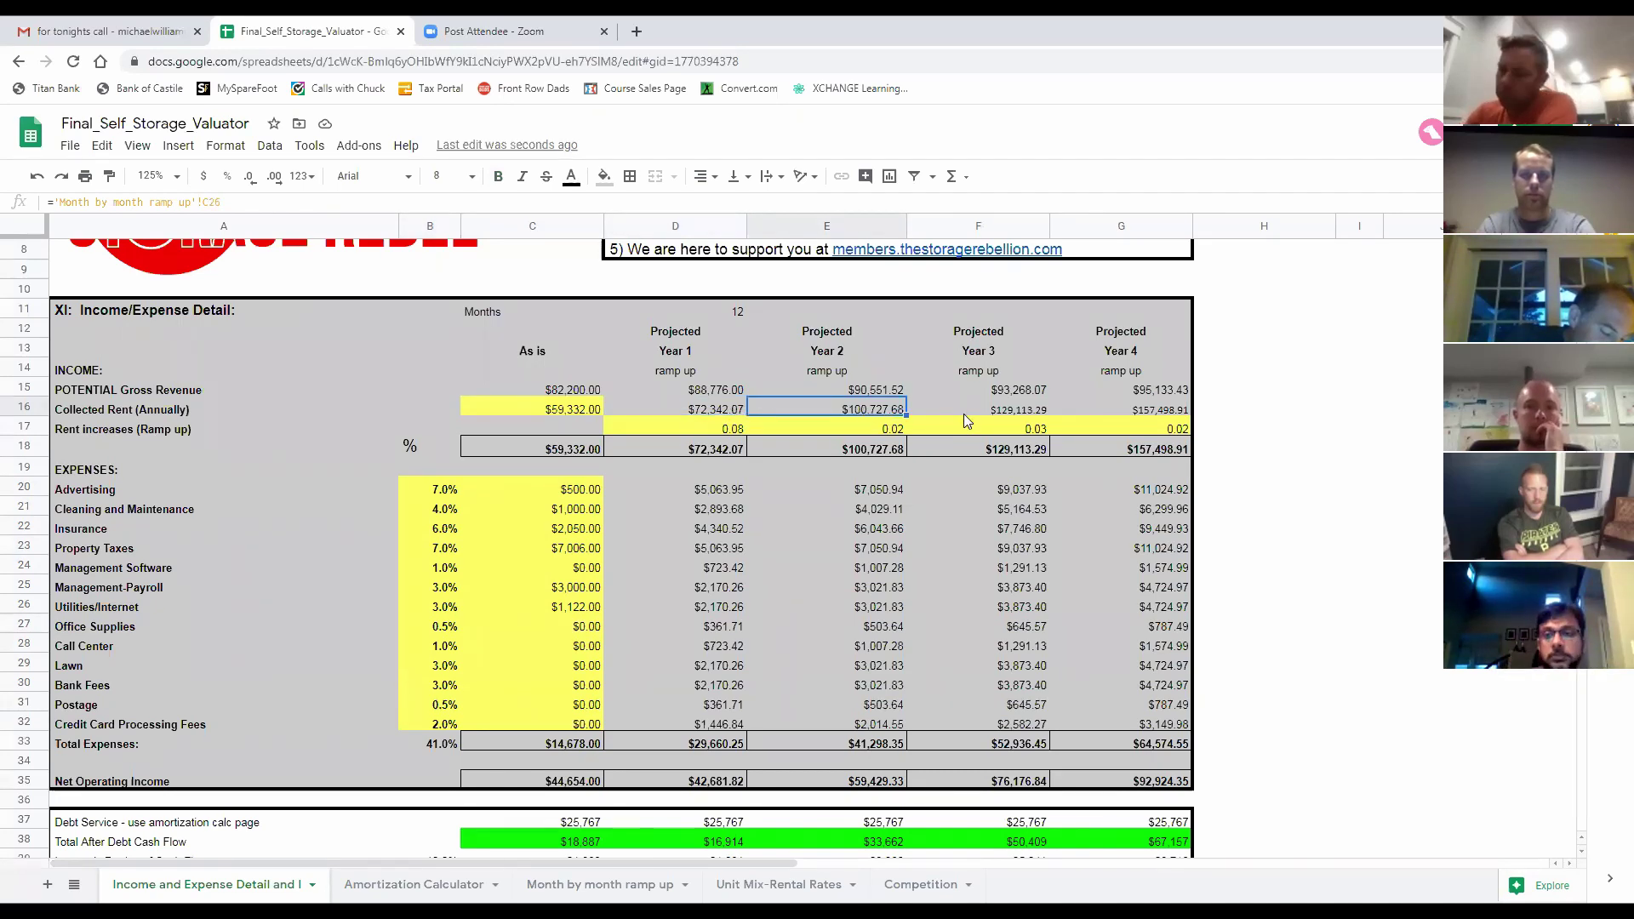
text(=)
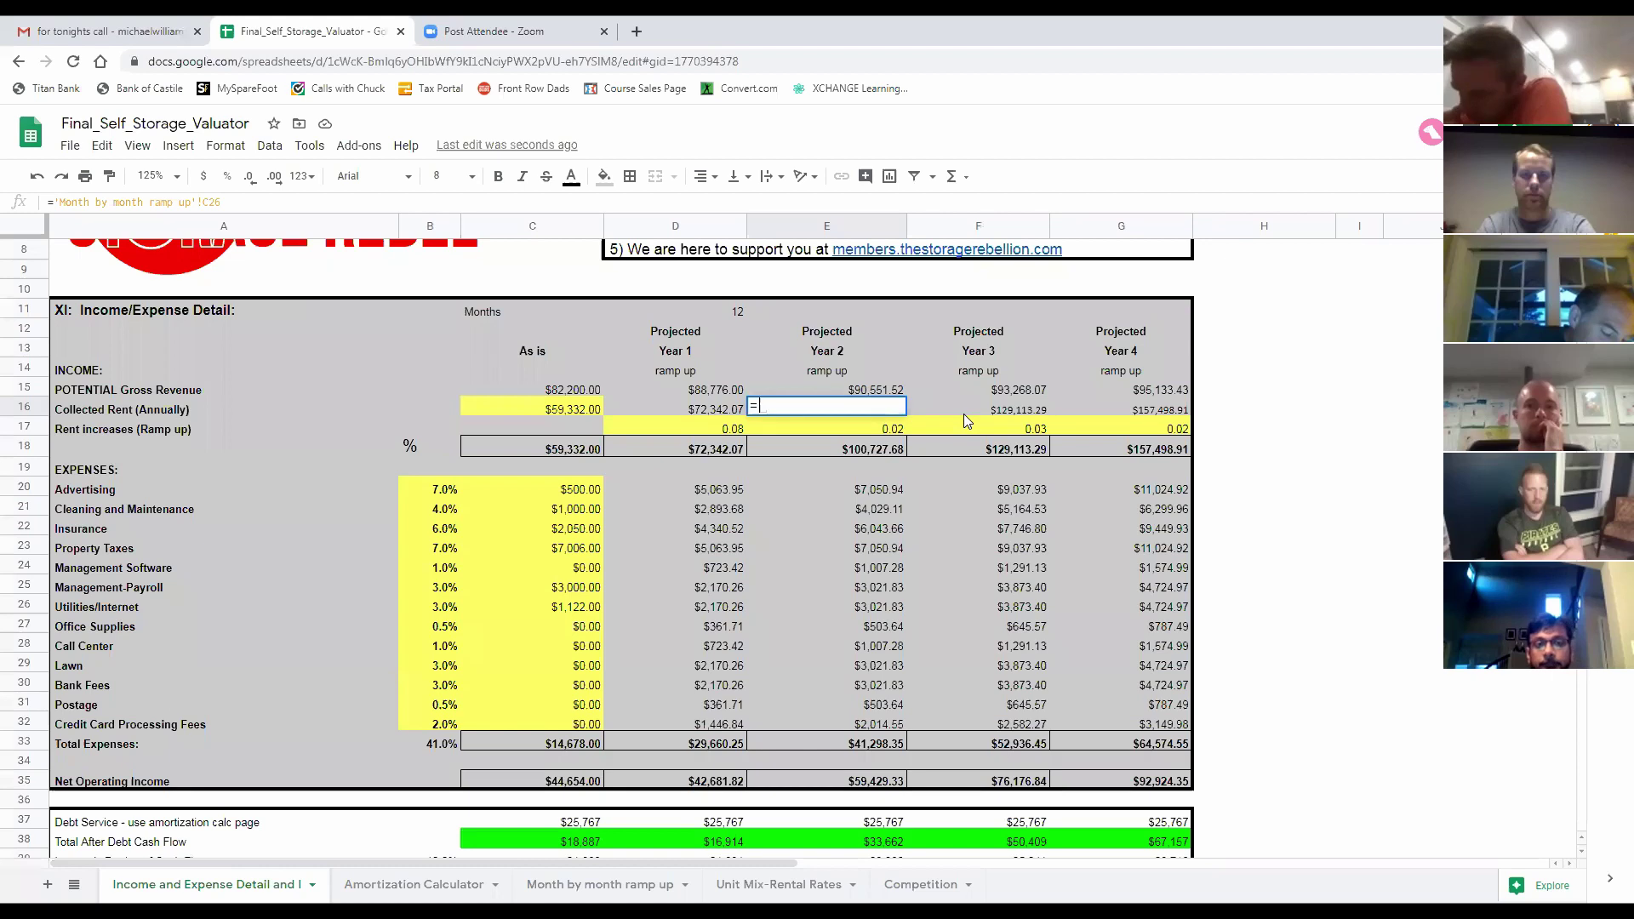
click(883, 394)
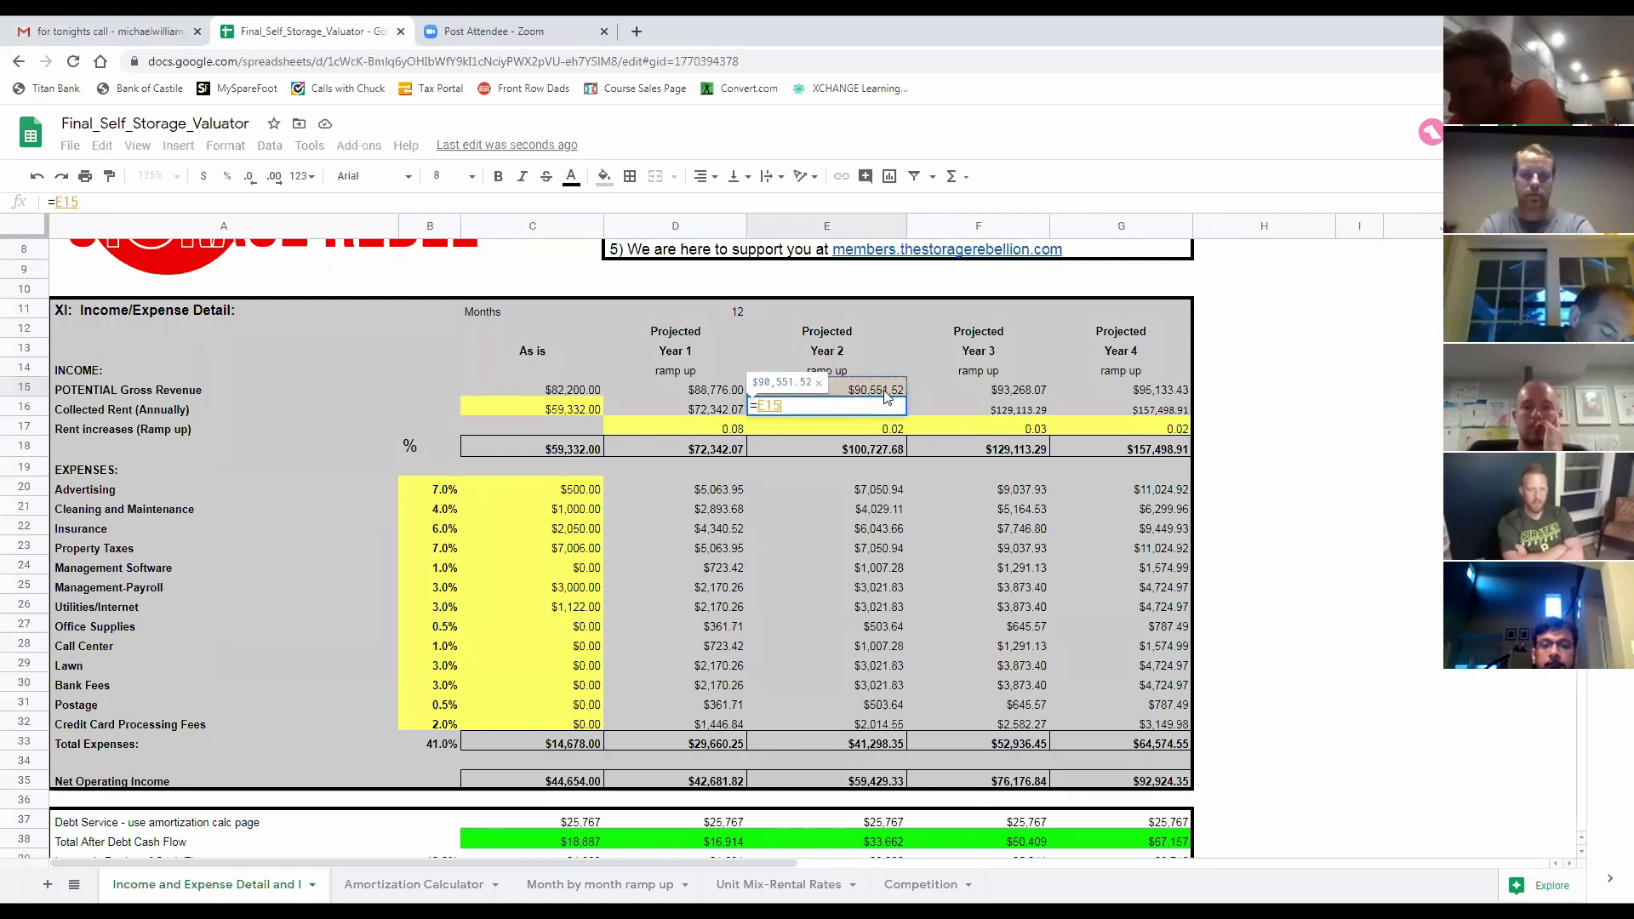
text(*)
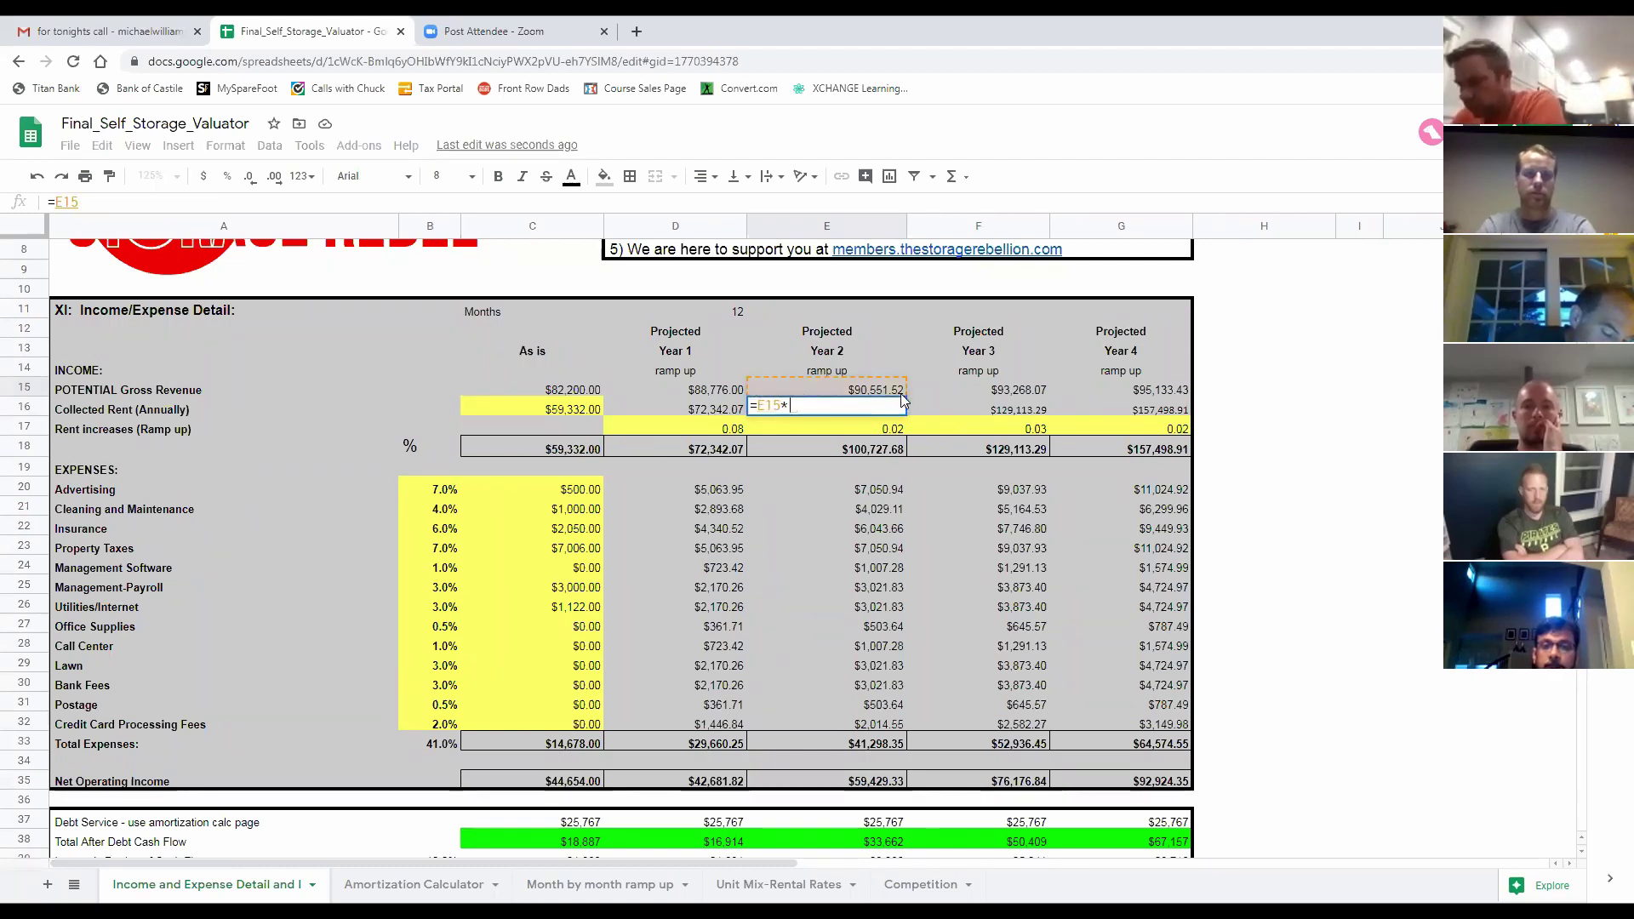
text(.9)
key(Return)
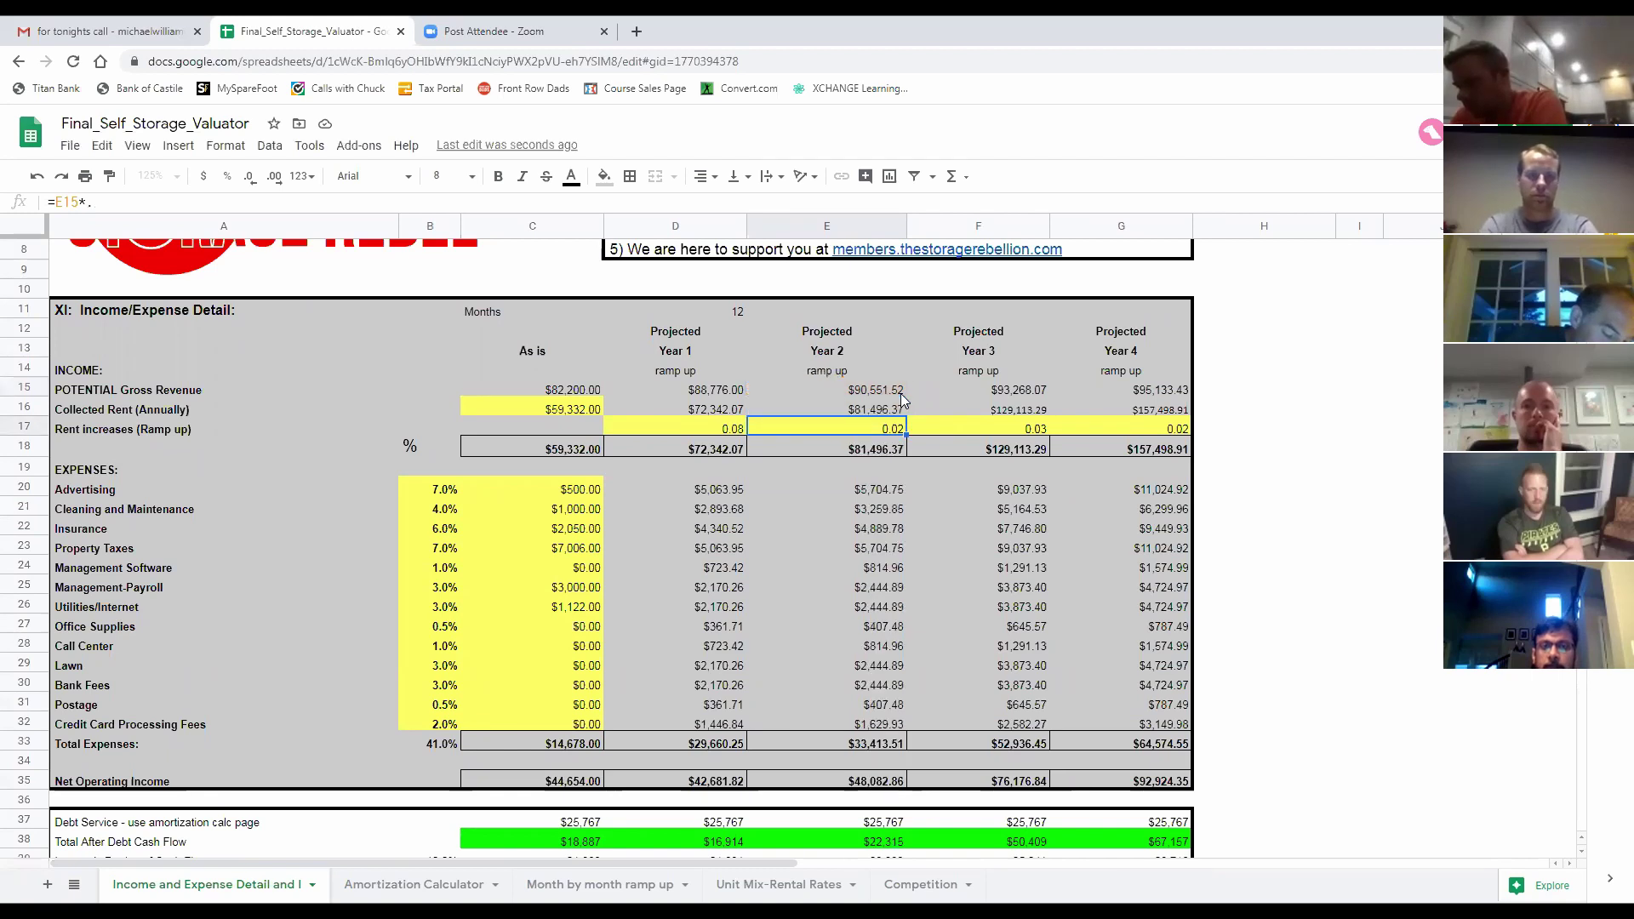
click(895, 414)
drag(904, 417, 1172, 417)
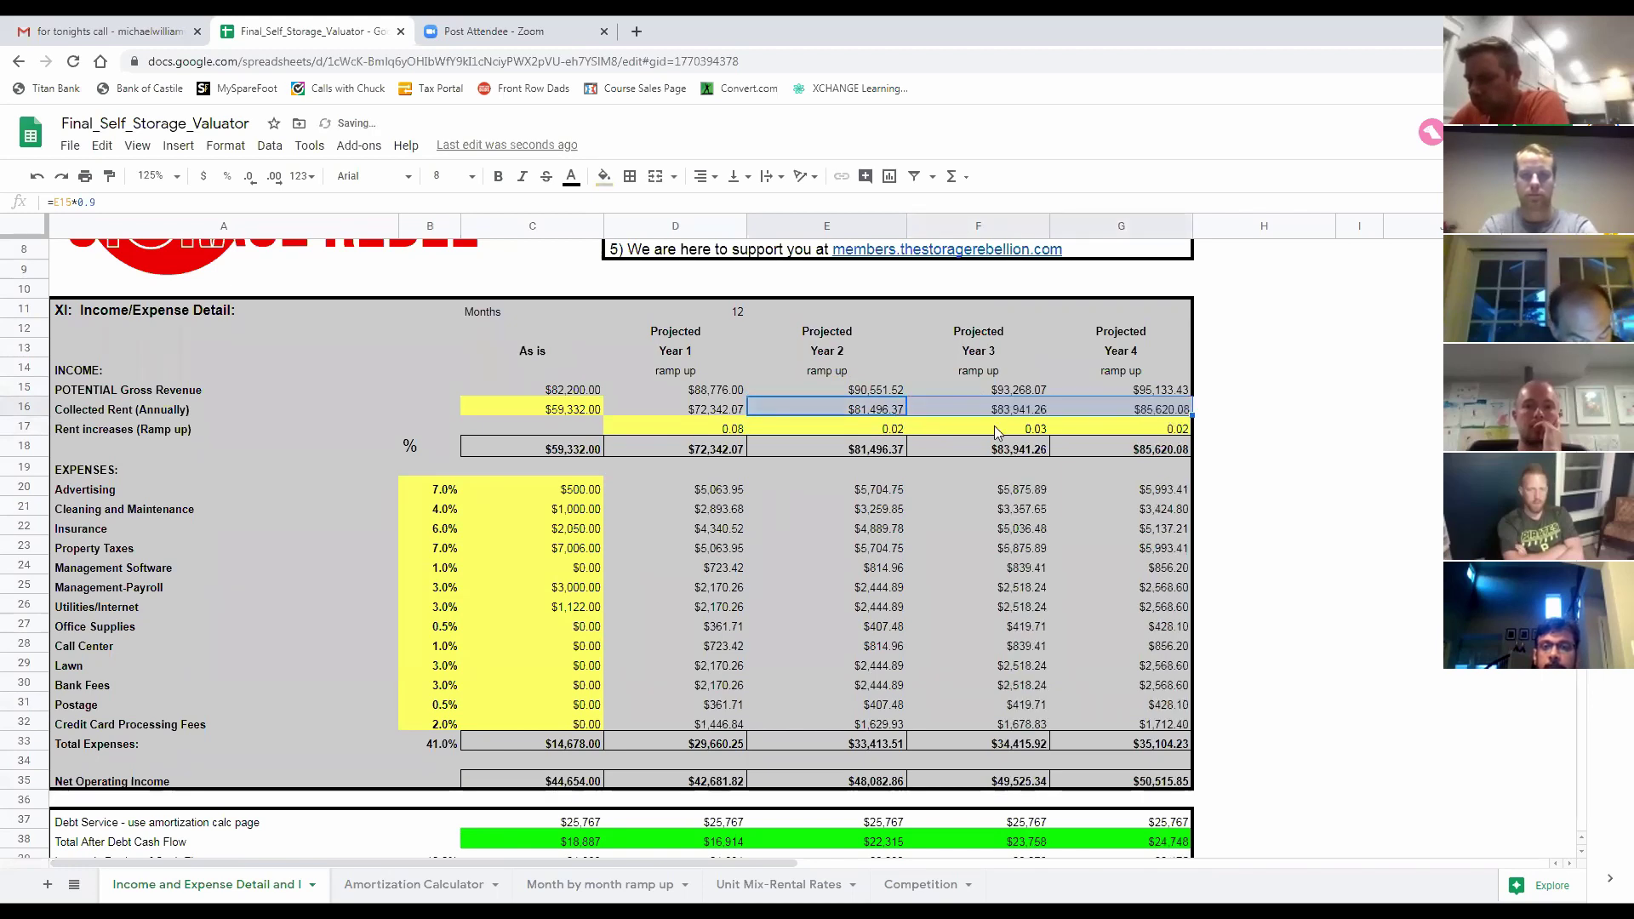
Inspect the Potential Gross Revenue values and formulas for Projected Years 1 to 4
click(873, 394)
click(919, 397)
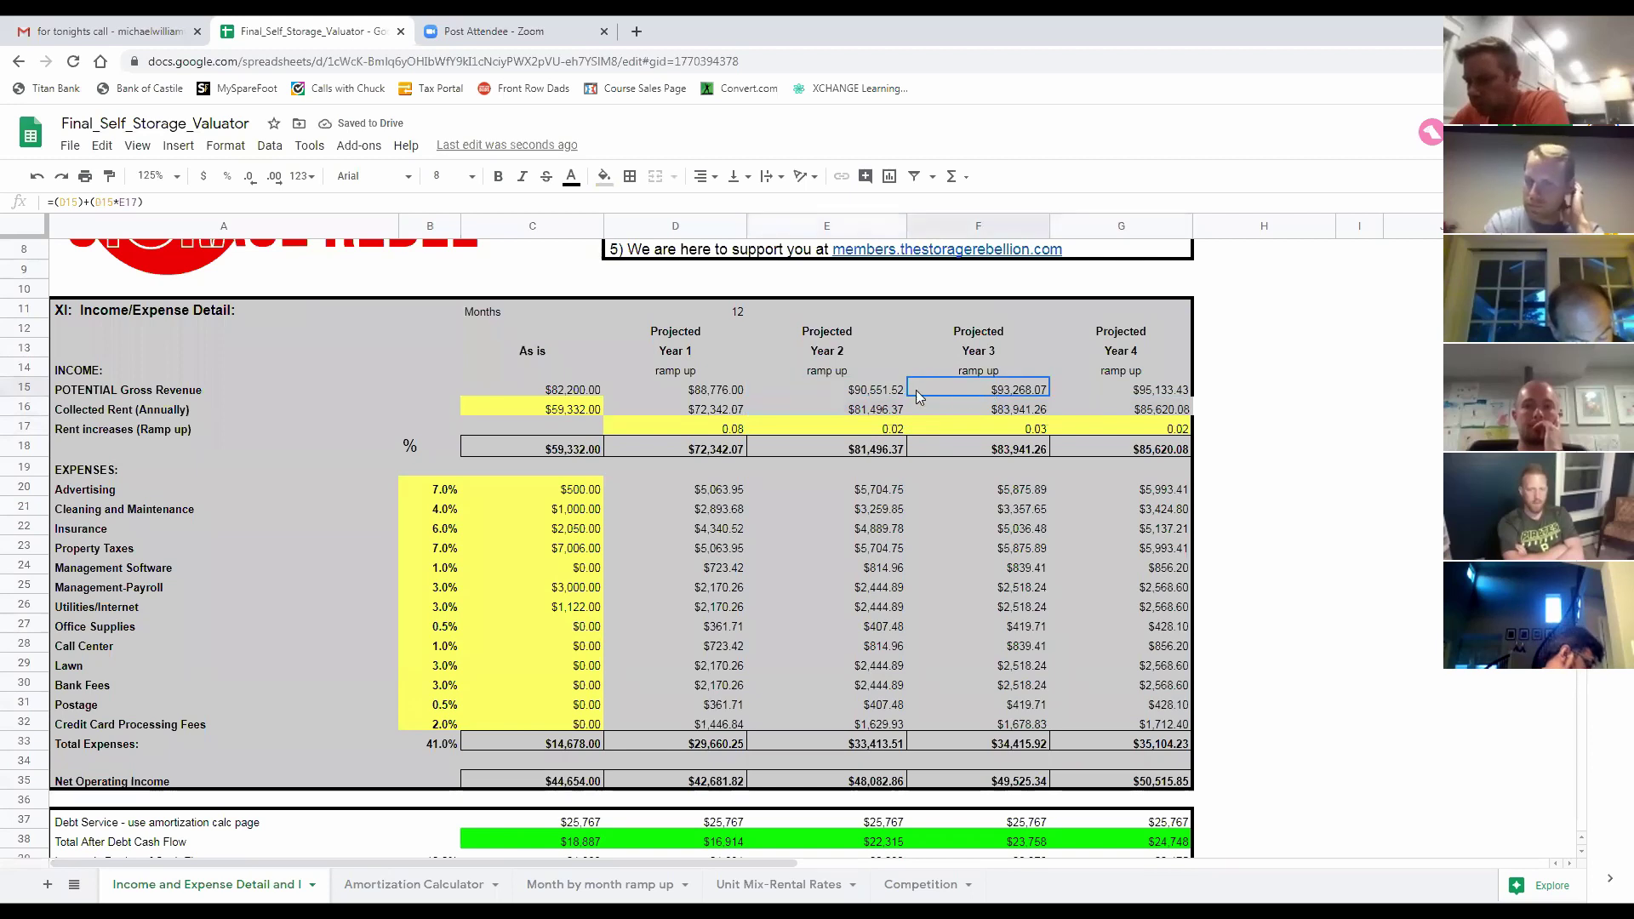
click(871, 396)
click(737, 393)
key(Right)
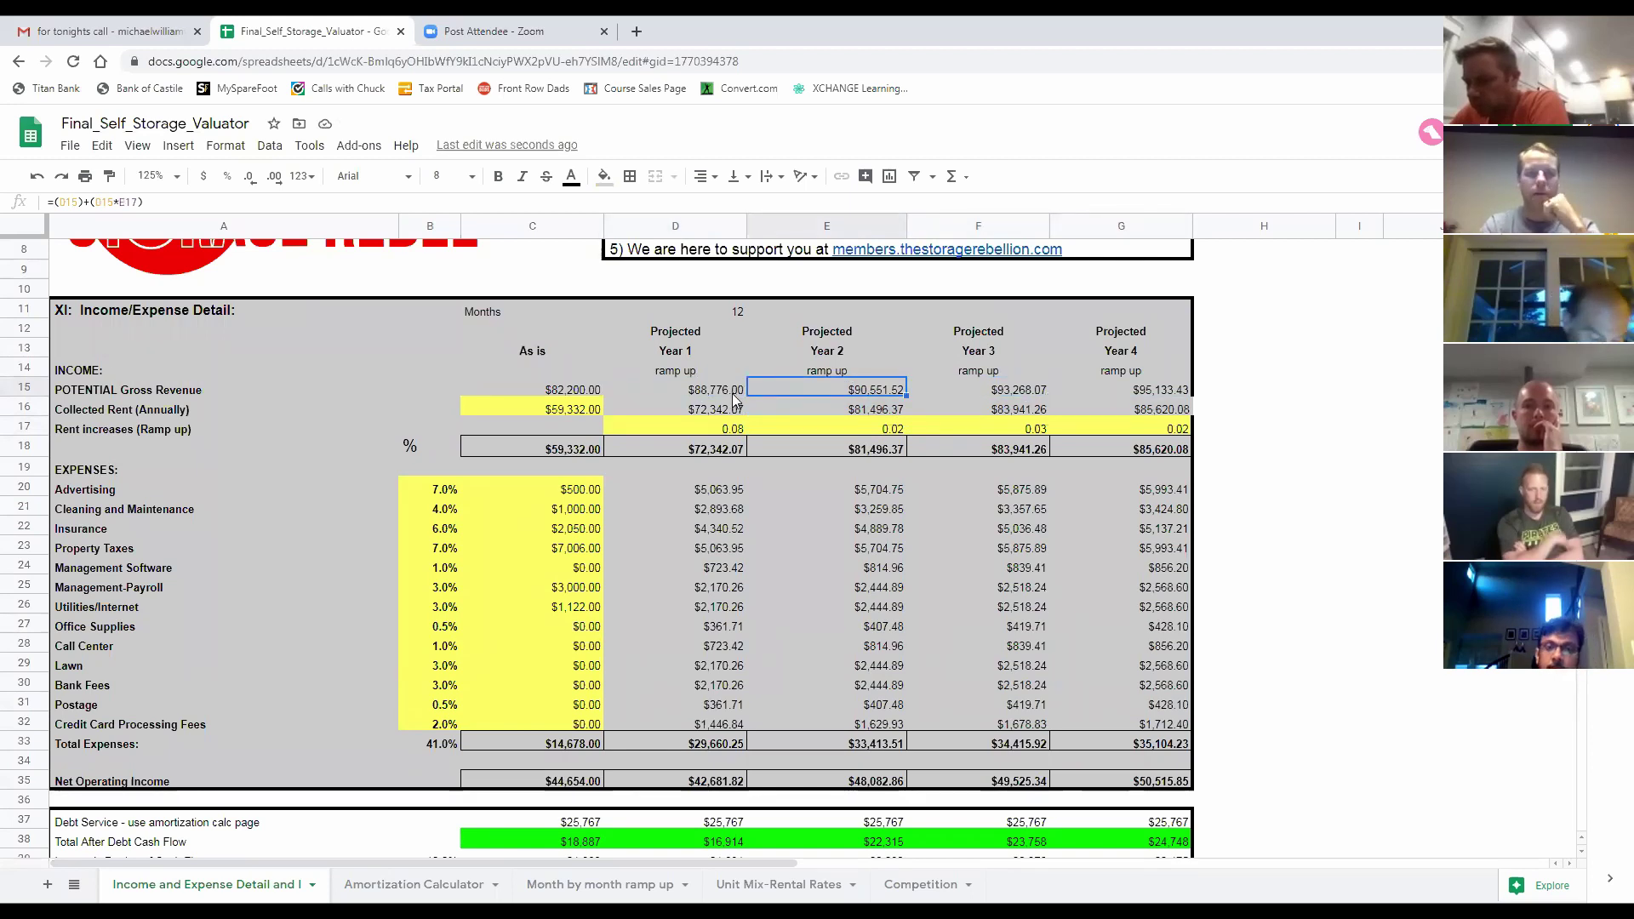
click(715, 392)
click(881, 392)
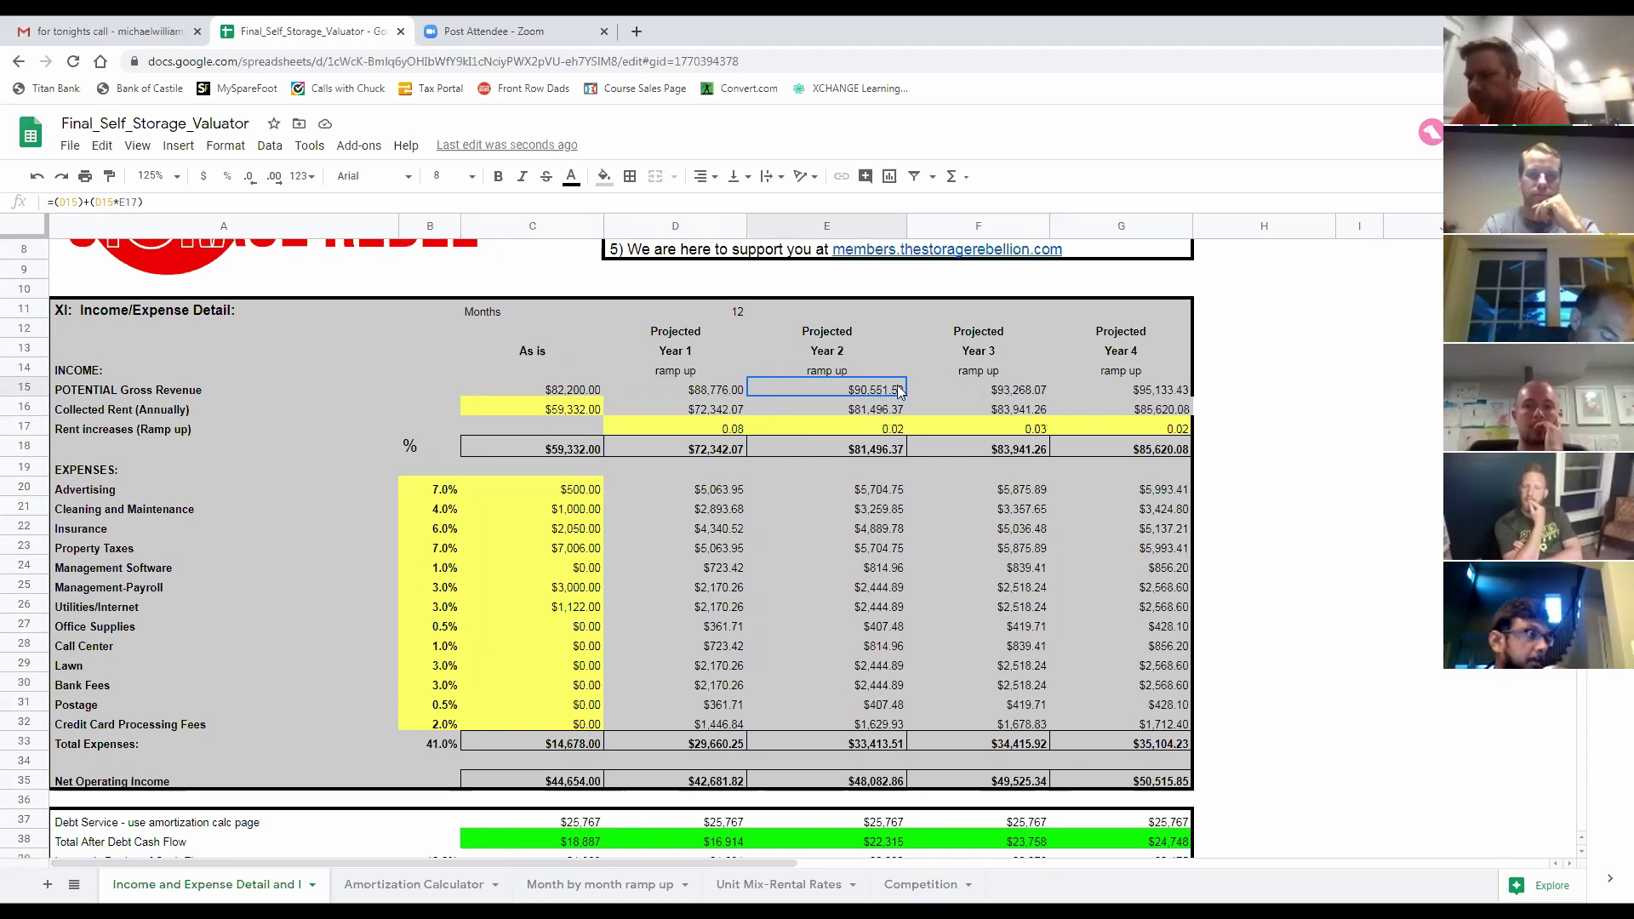
click(1016, 388)
click(1152, 388)
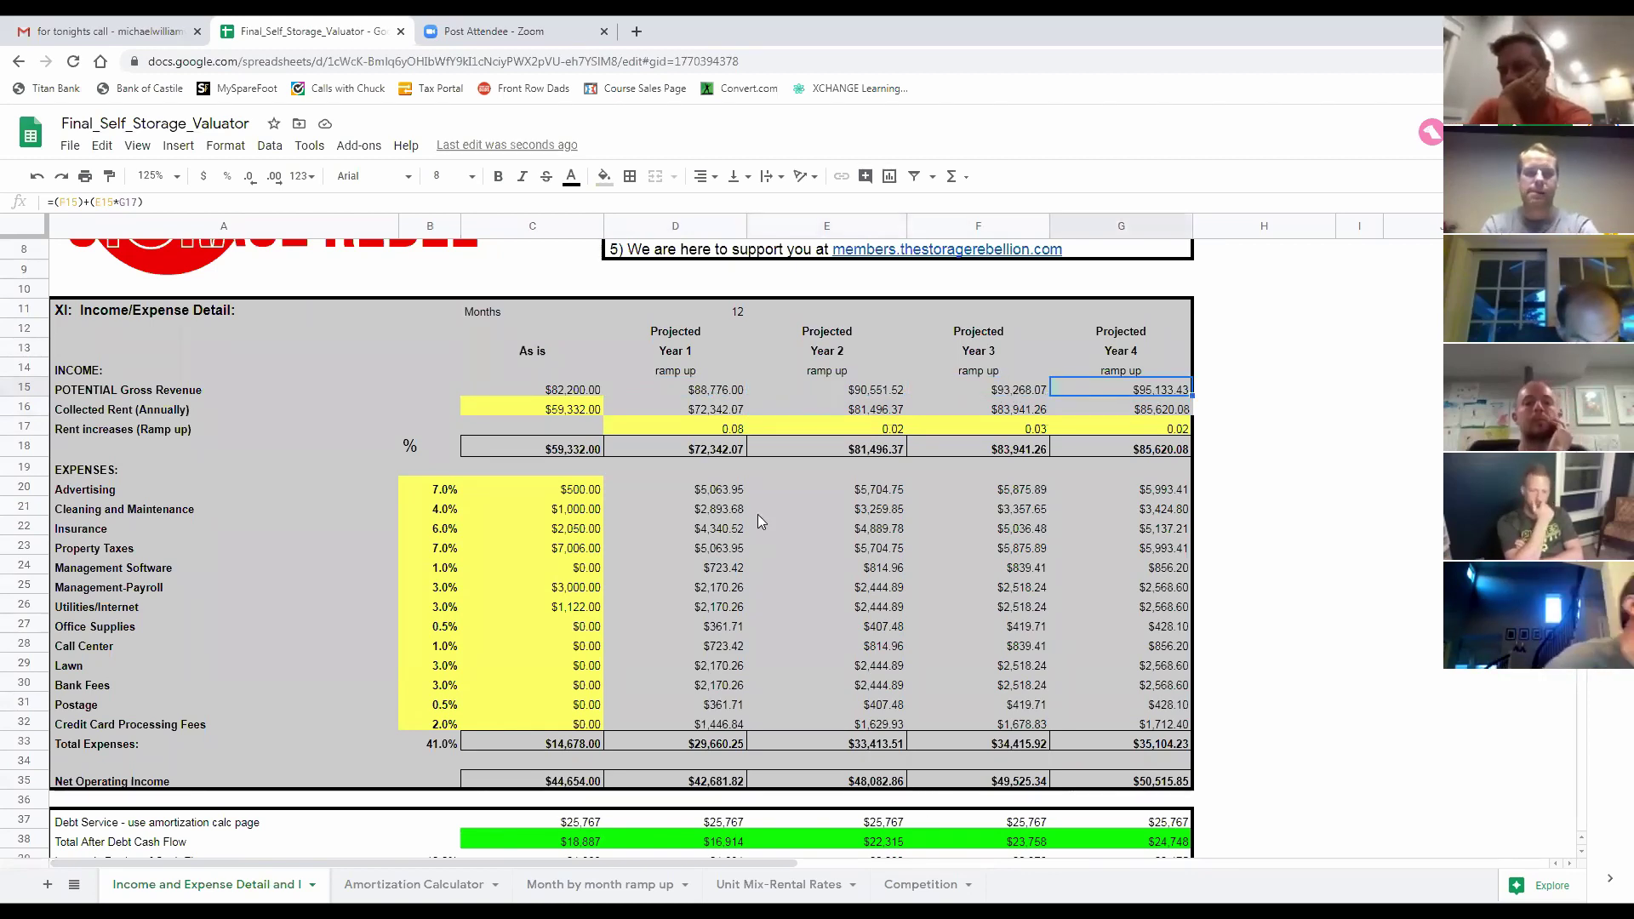
Review the yearly Rent increases (Ramp up) inputs for the projected years
click(713, 430)
click(868, 429)
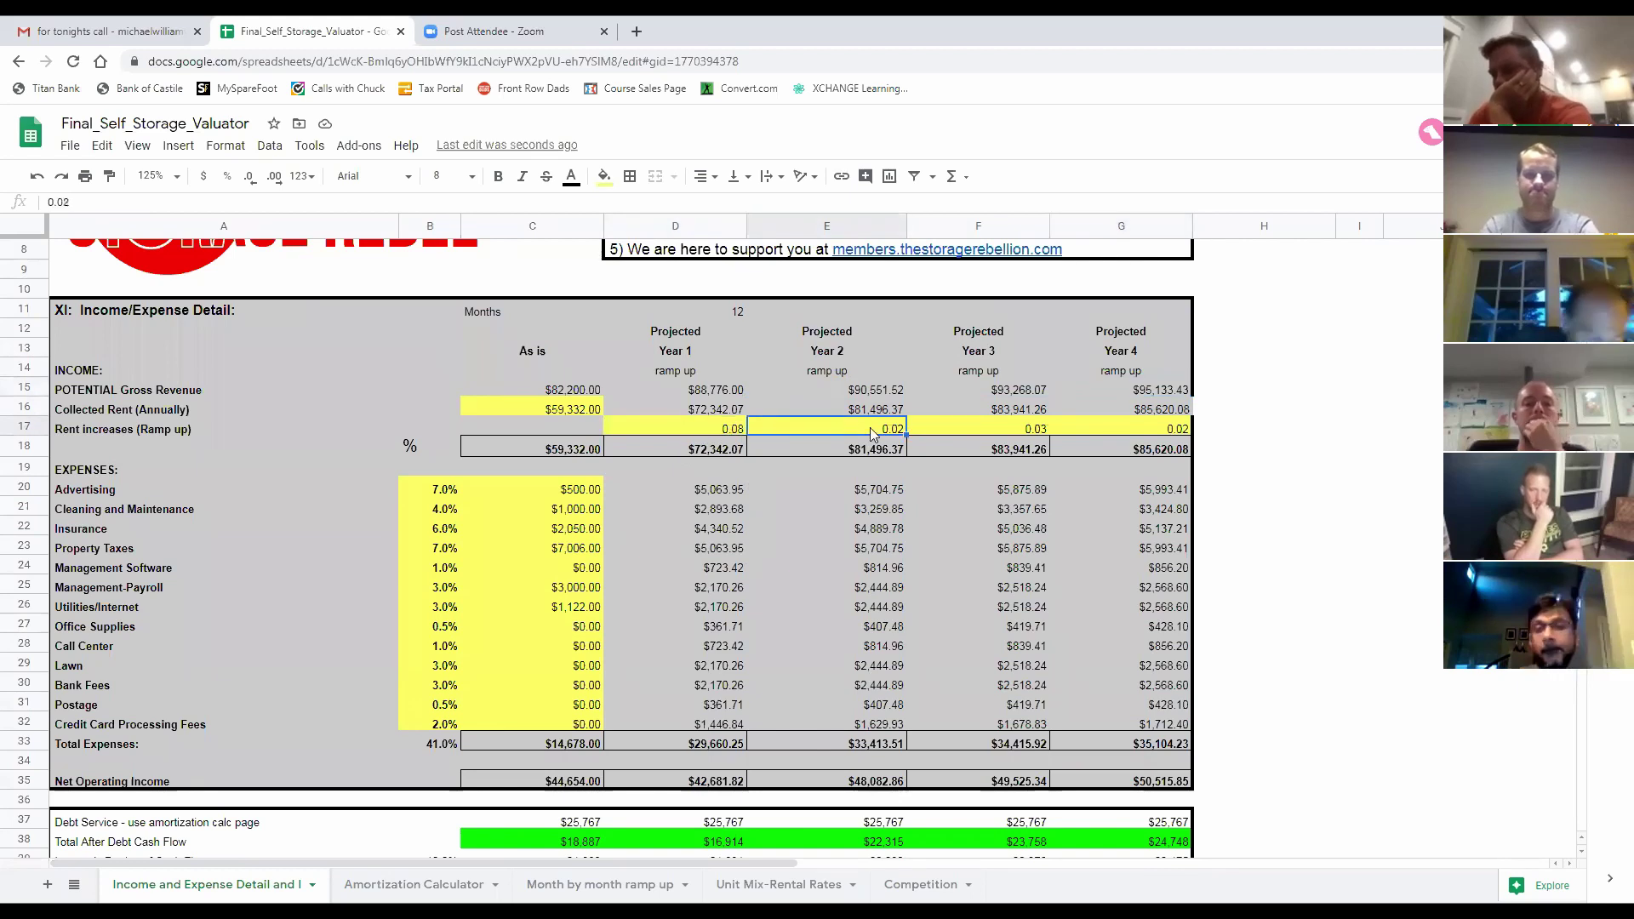
click(1013, 429)
click(1145, 430)
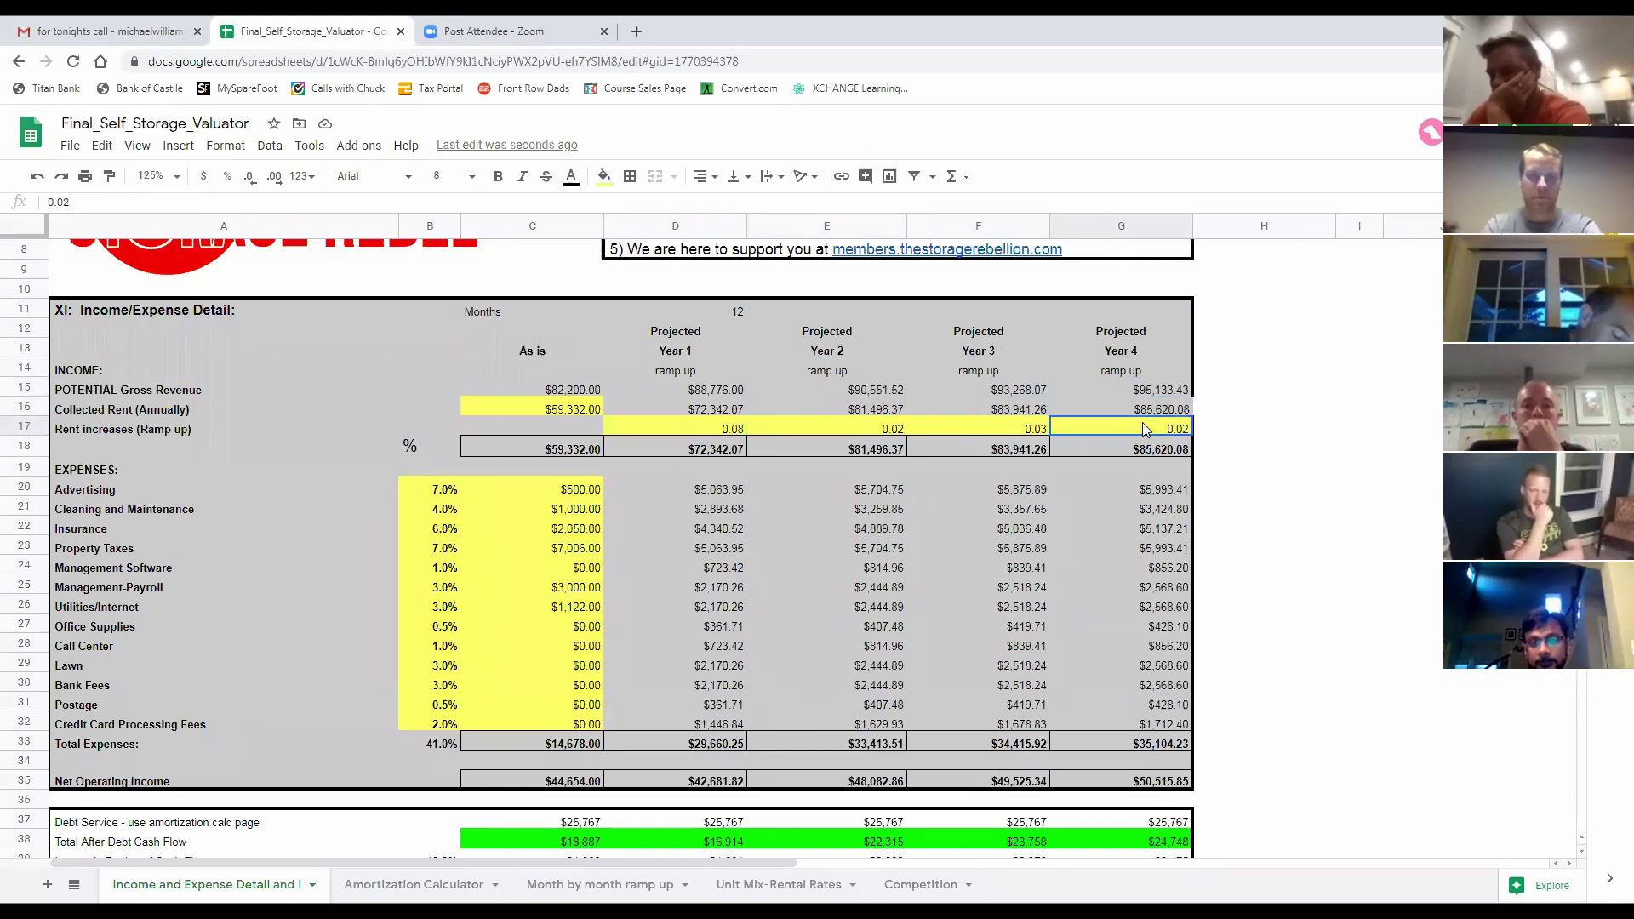
click(733, 429)
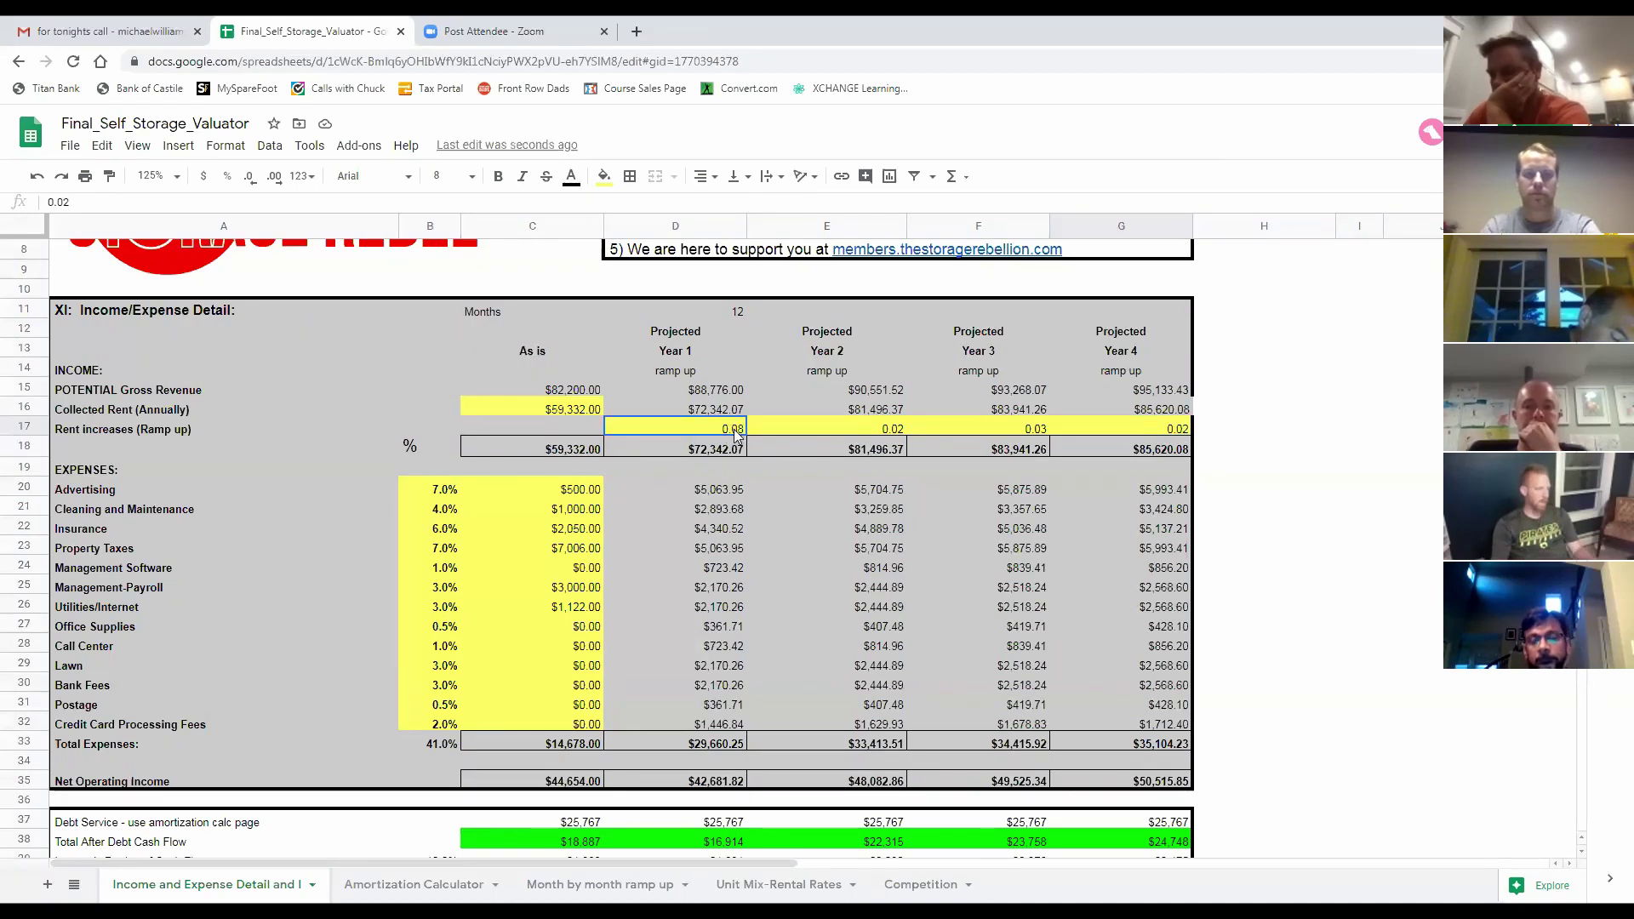
click(815, 429)
click(980, 431)
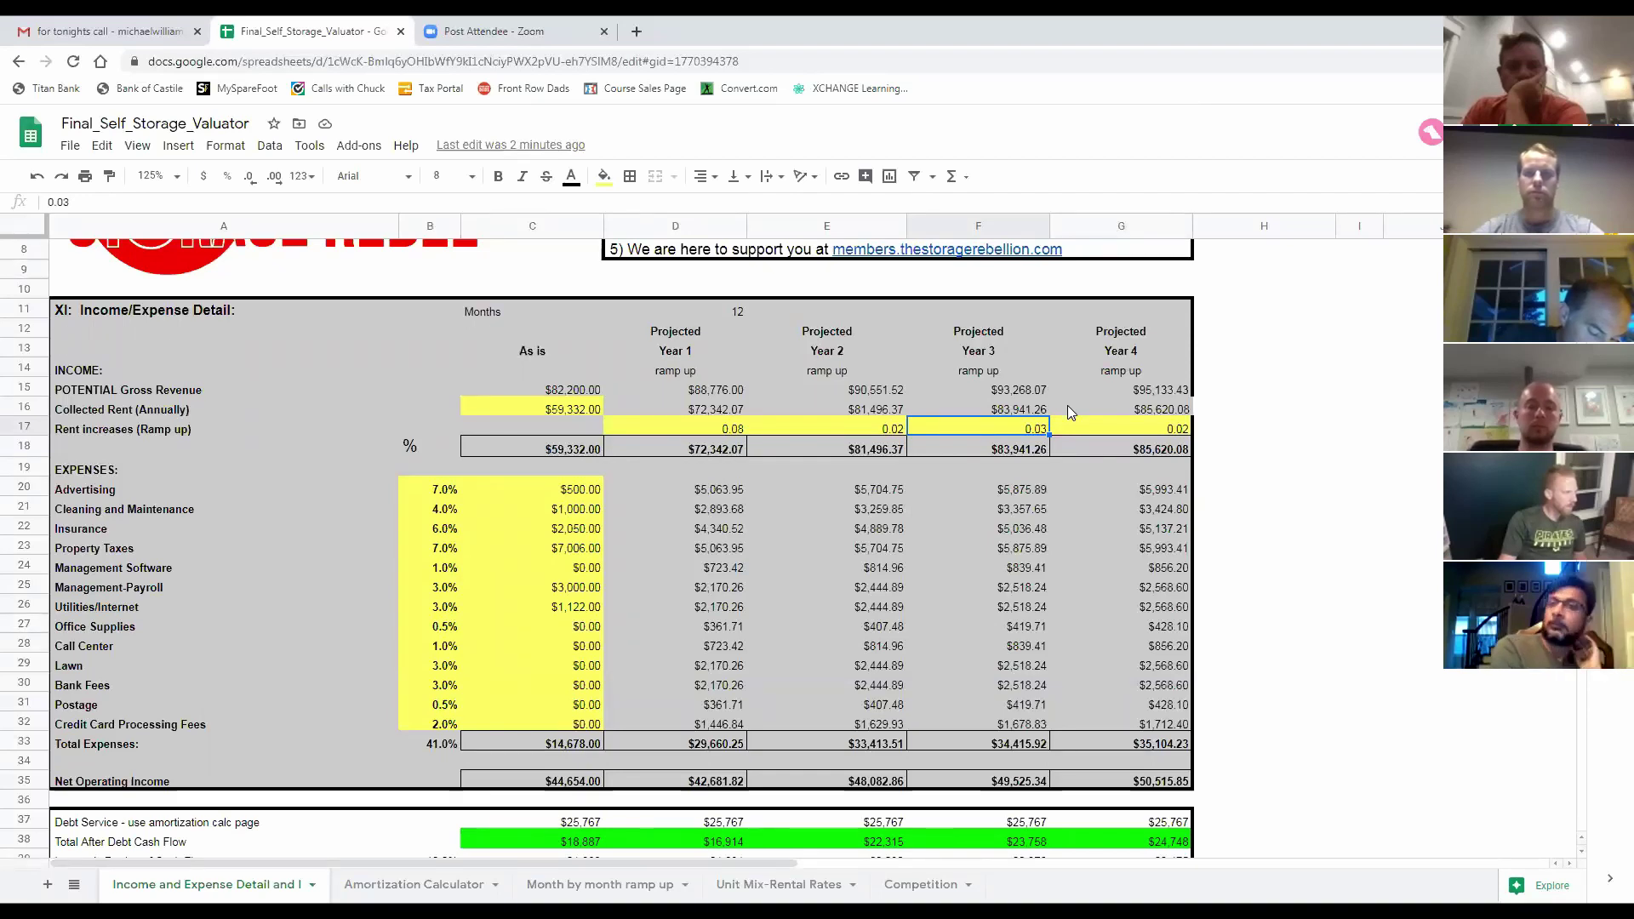
click(689, 430)
click(830, 428)
click(979, 428)
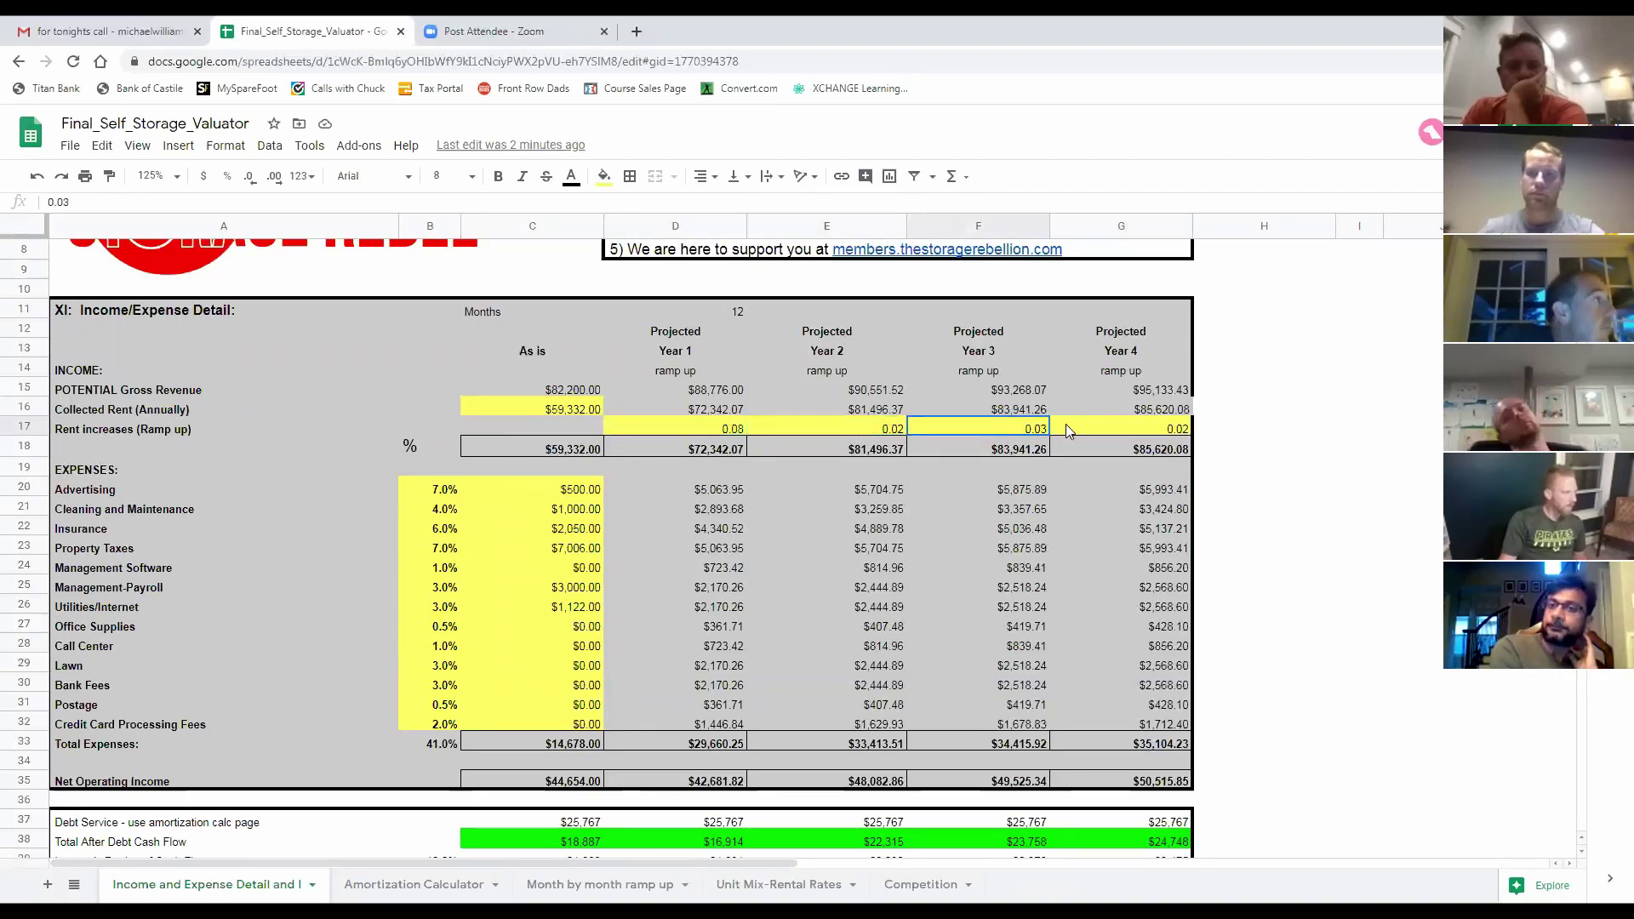
Review the Projected Year 4 rent increase, the As is Advertising expense, and the Advertising to Insurance expense percentages
click(1111, 430)
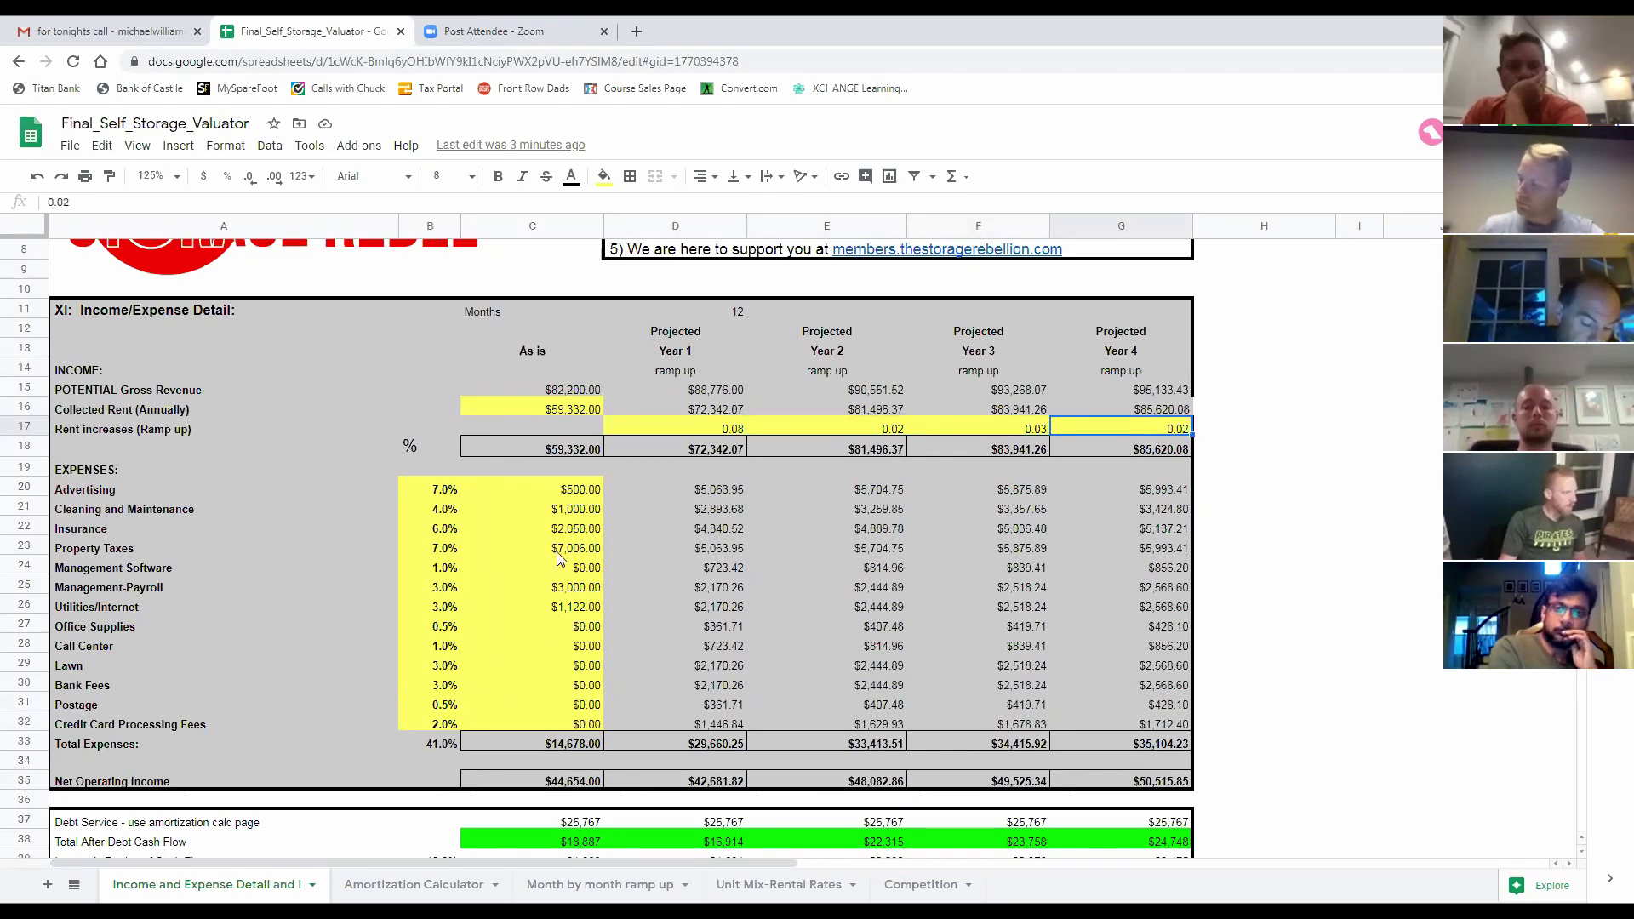
scroll(561, 557, down, 1)
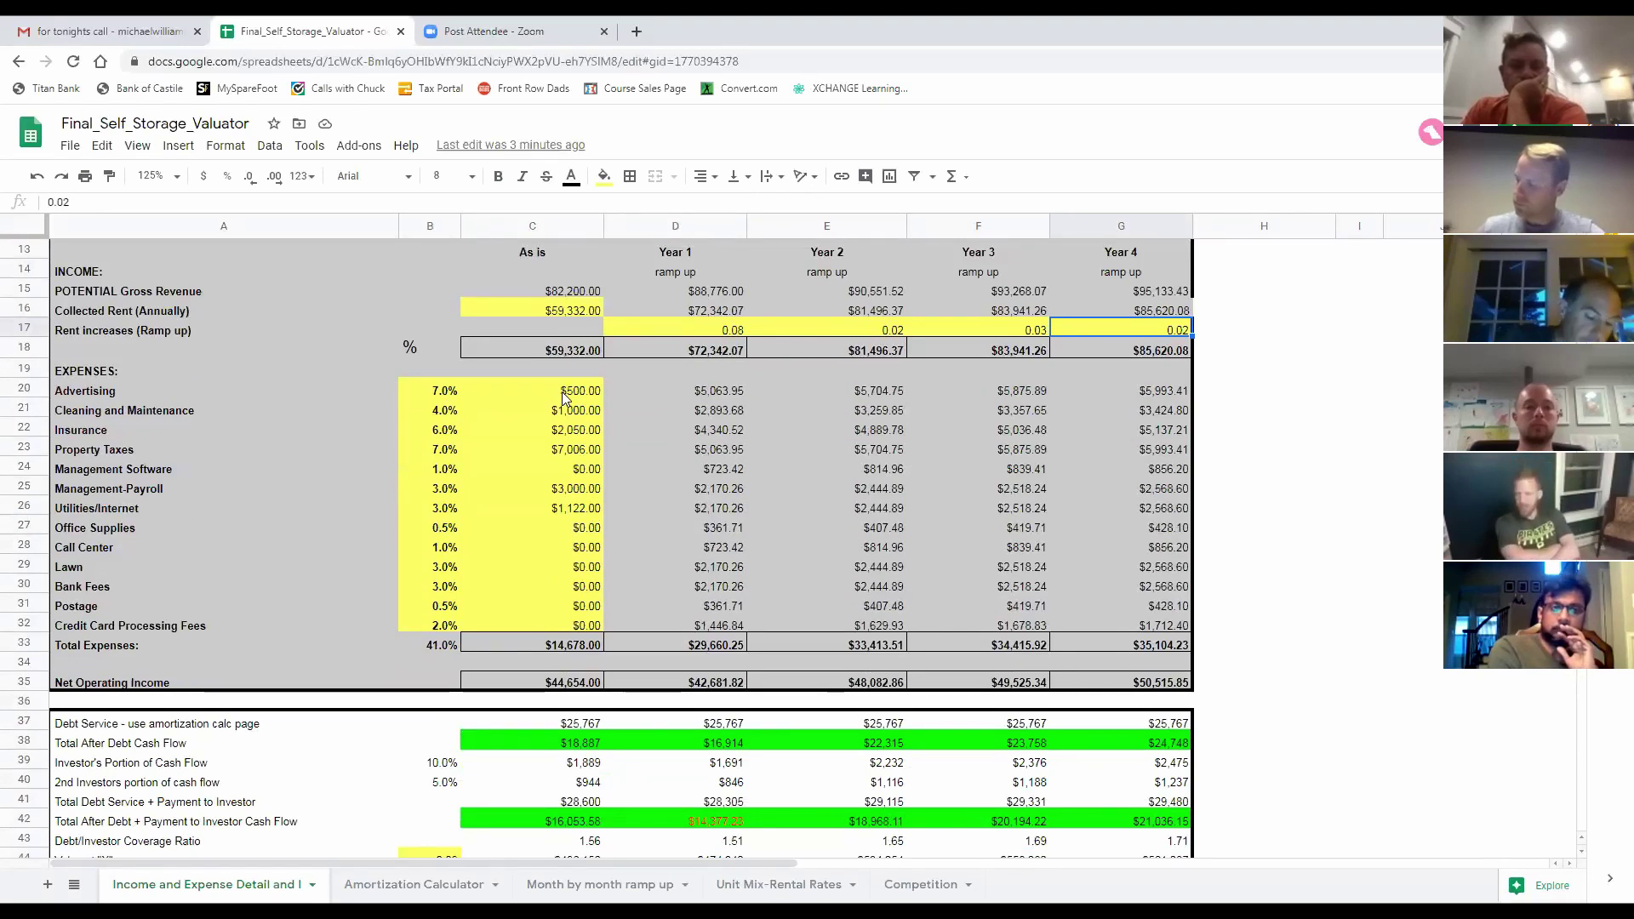
mouse_move(513, 394)
mouse_down()
mouse_move(574, 541)
mouse_move(574, 587)
mouse_move(575, 393)
mouse_up()
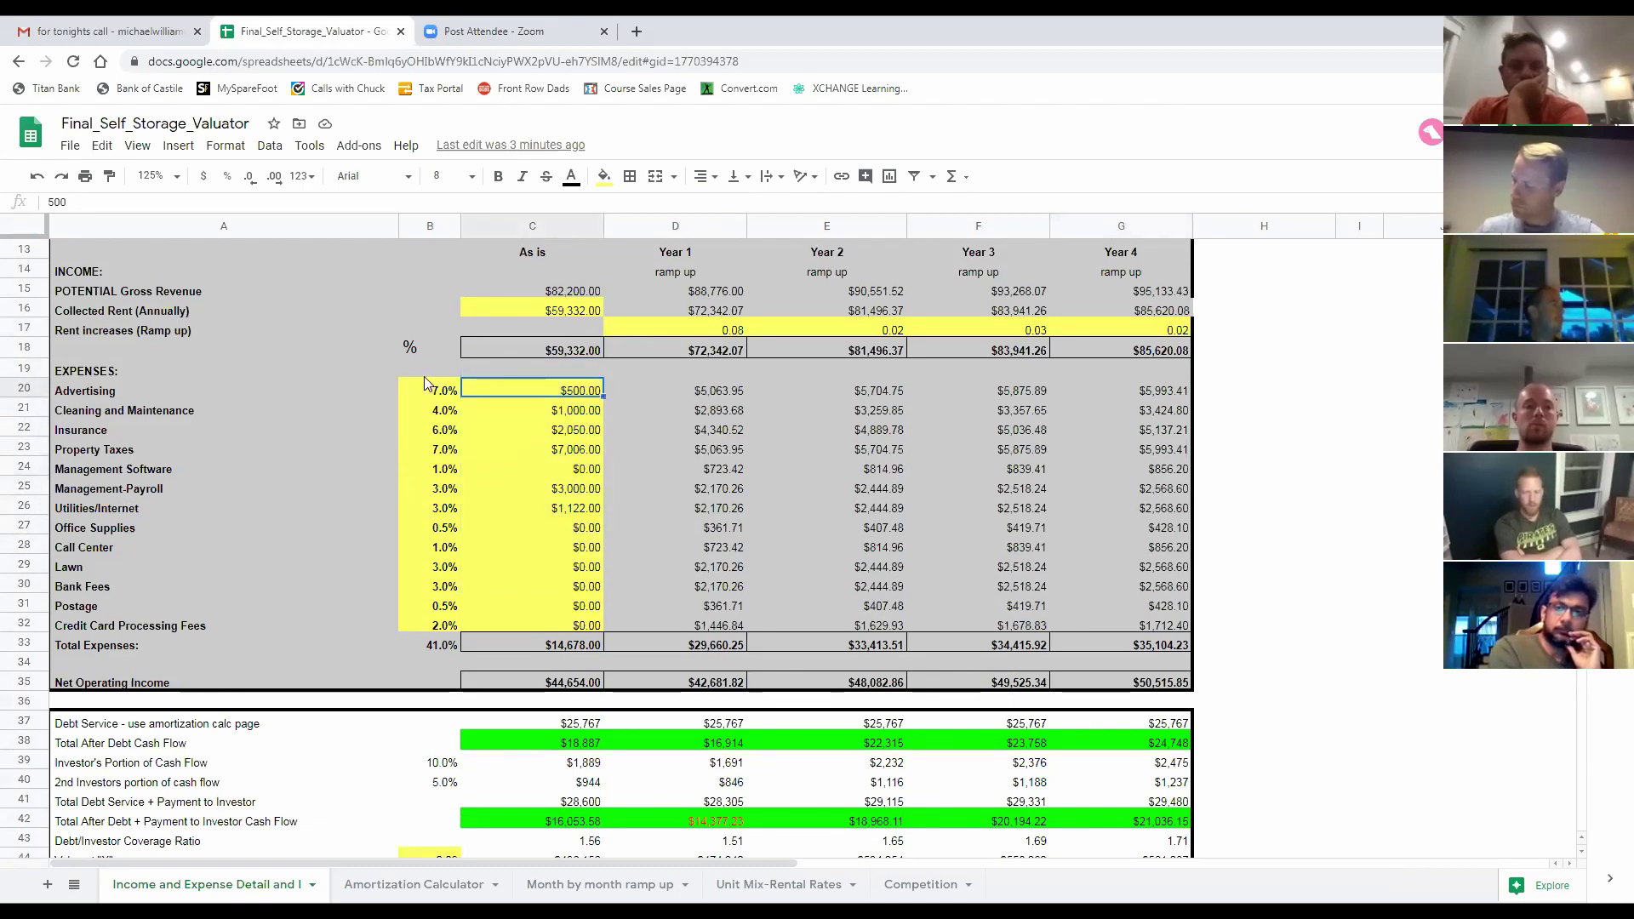
drag(436, 395, 435, 435)
click(433, 436)
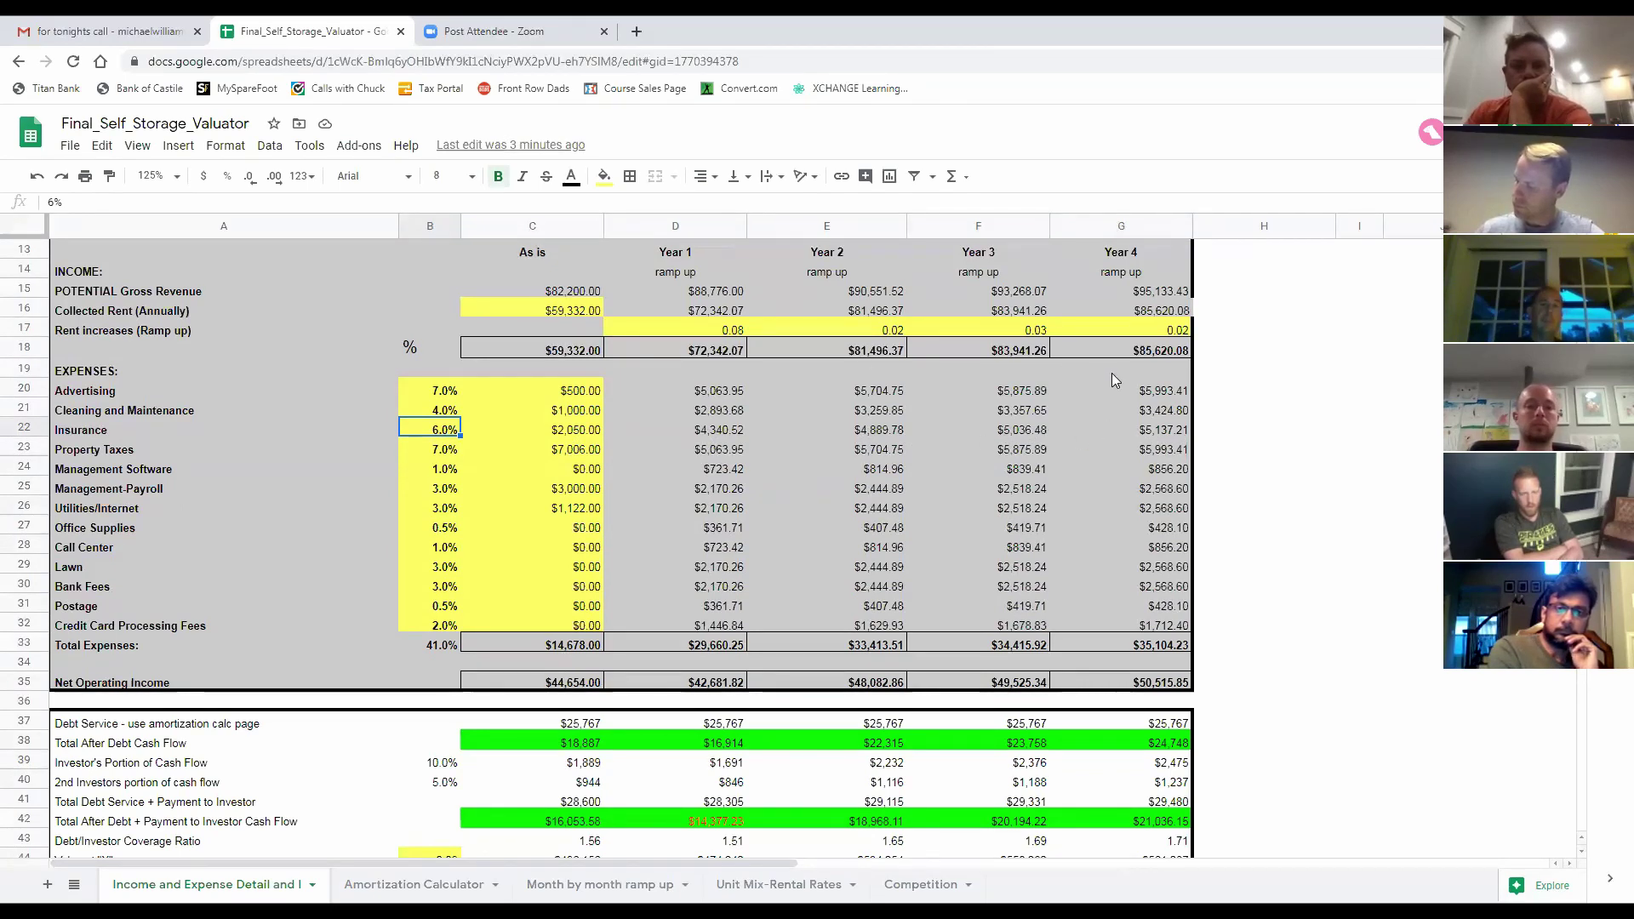
Clear all the expense percentages from Advertising down to Credit Card Processing Fees
click(434, 393)
drag(434, 400, 436, 621)
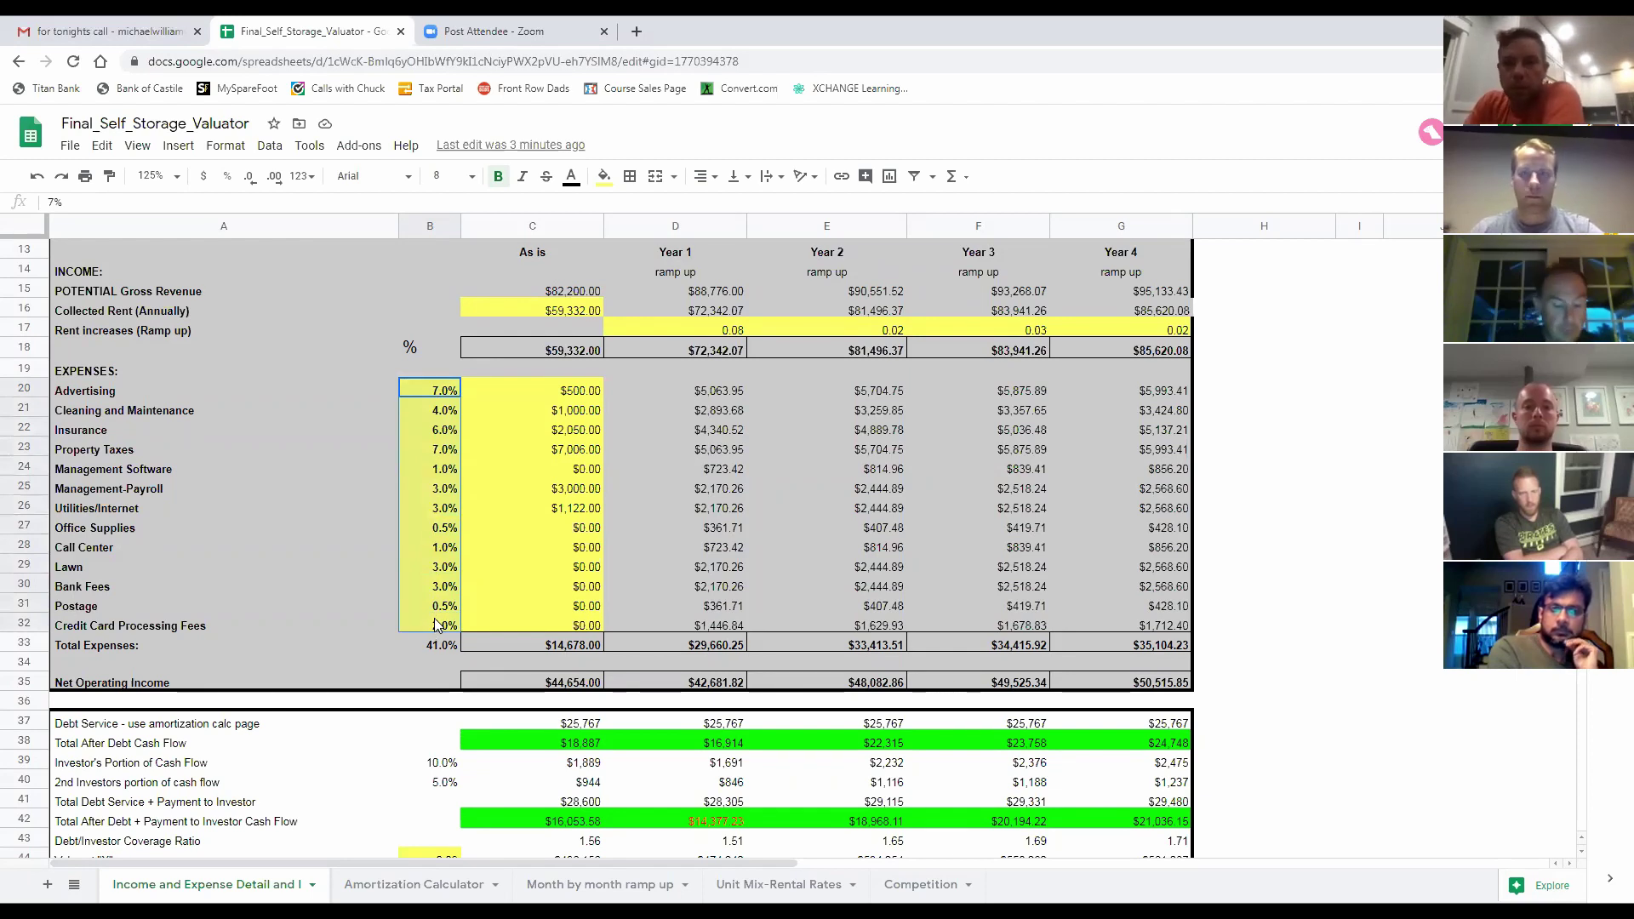
key(Delete)
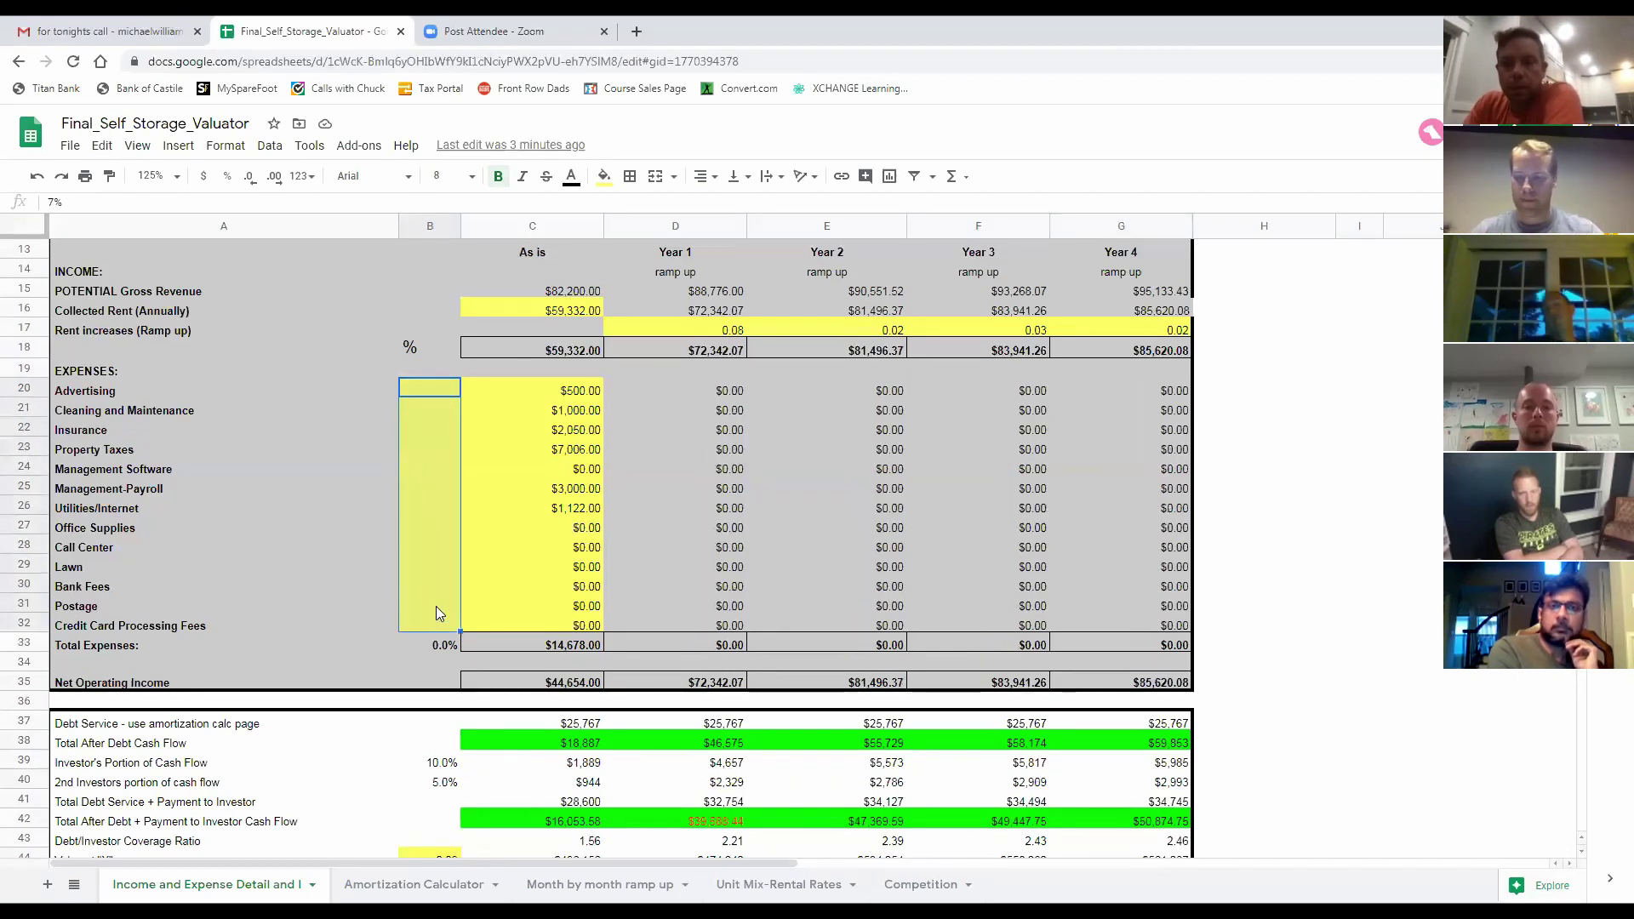
click(425, 387)
click(428, 409)
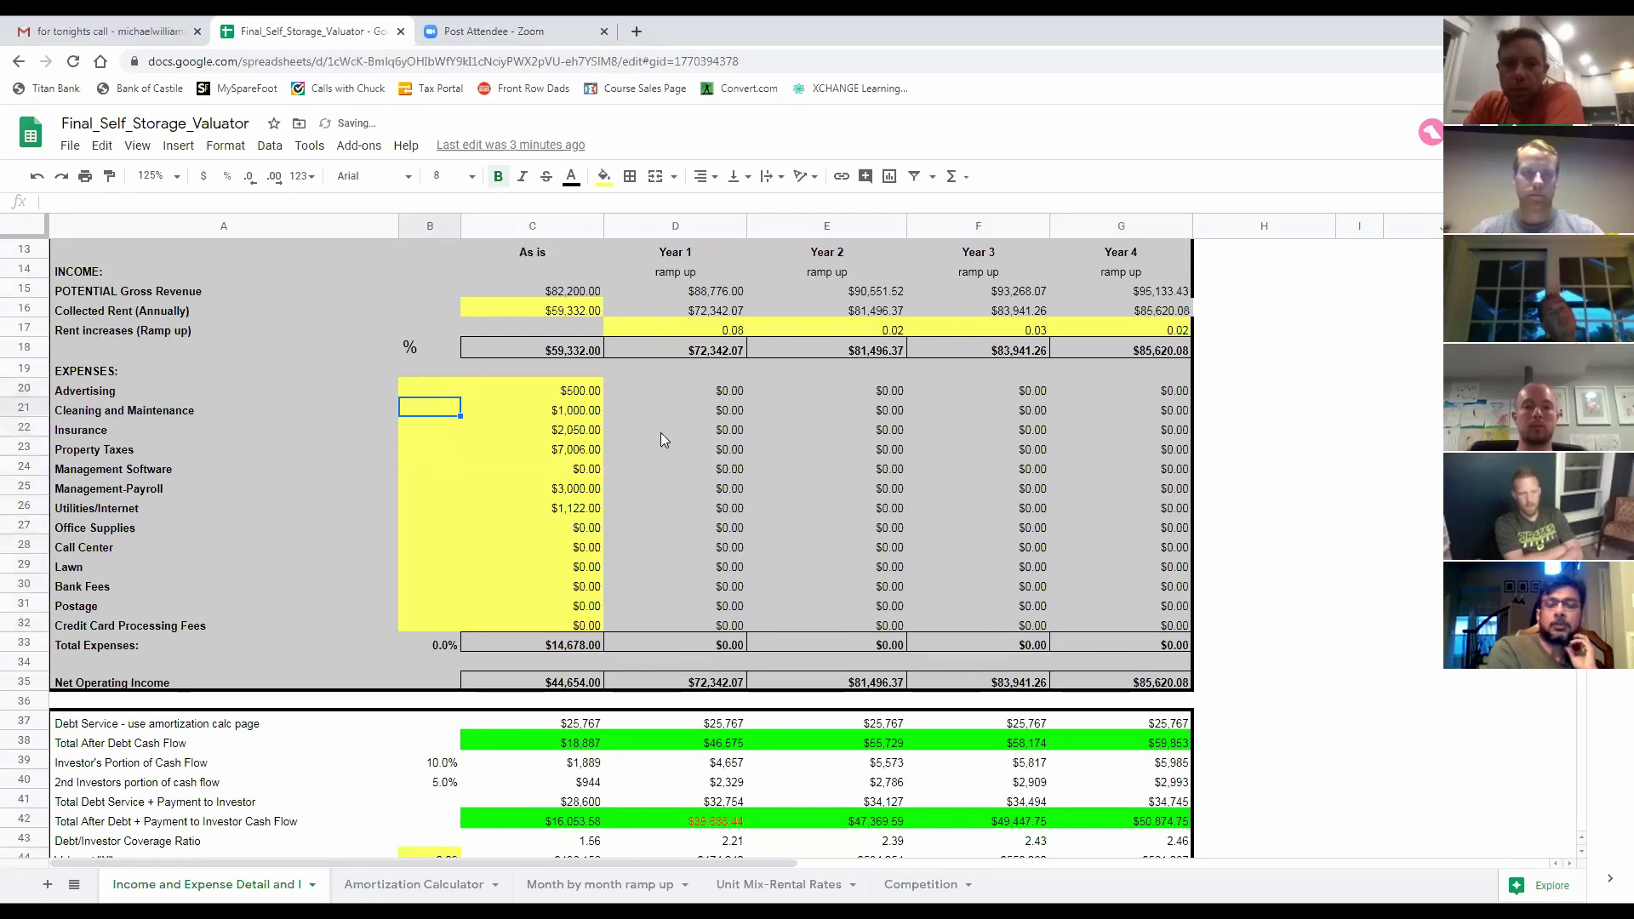
Enter fixed Projected Year 1 expenses of 500 for Advertising and 1,000 for Cleaning and Maintenance in place of the formulas
drag(681, 389, 719, 624)
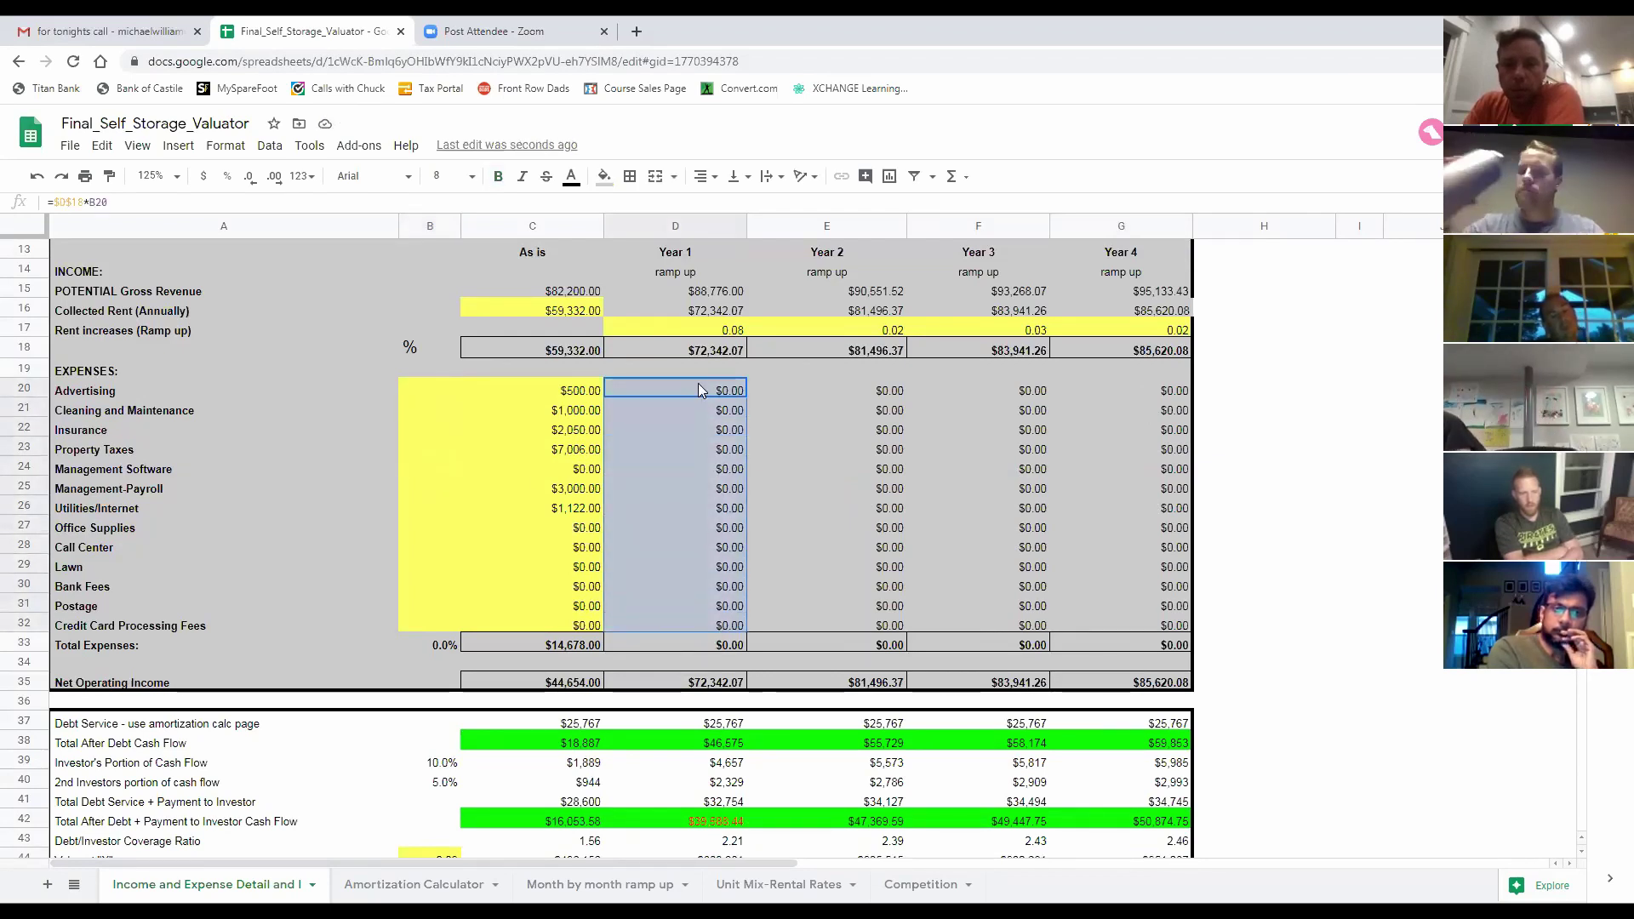
text(5)
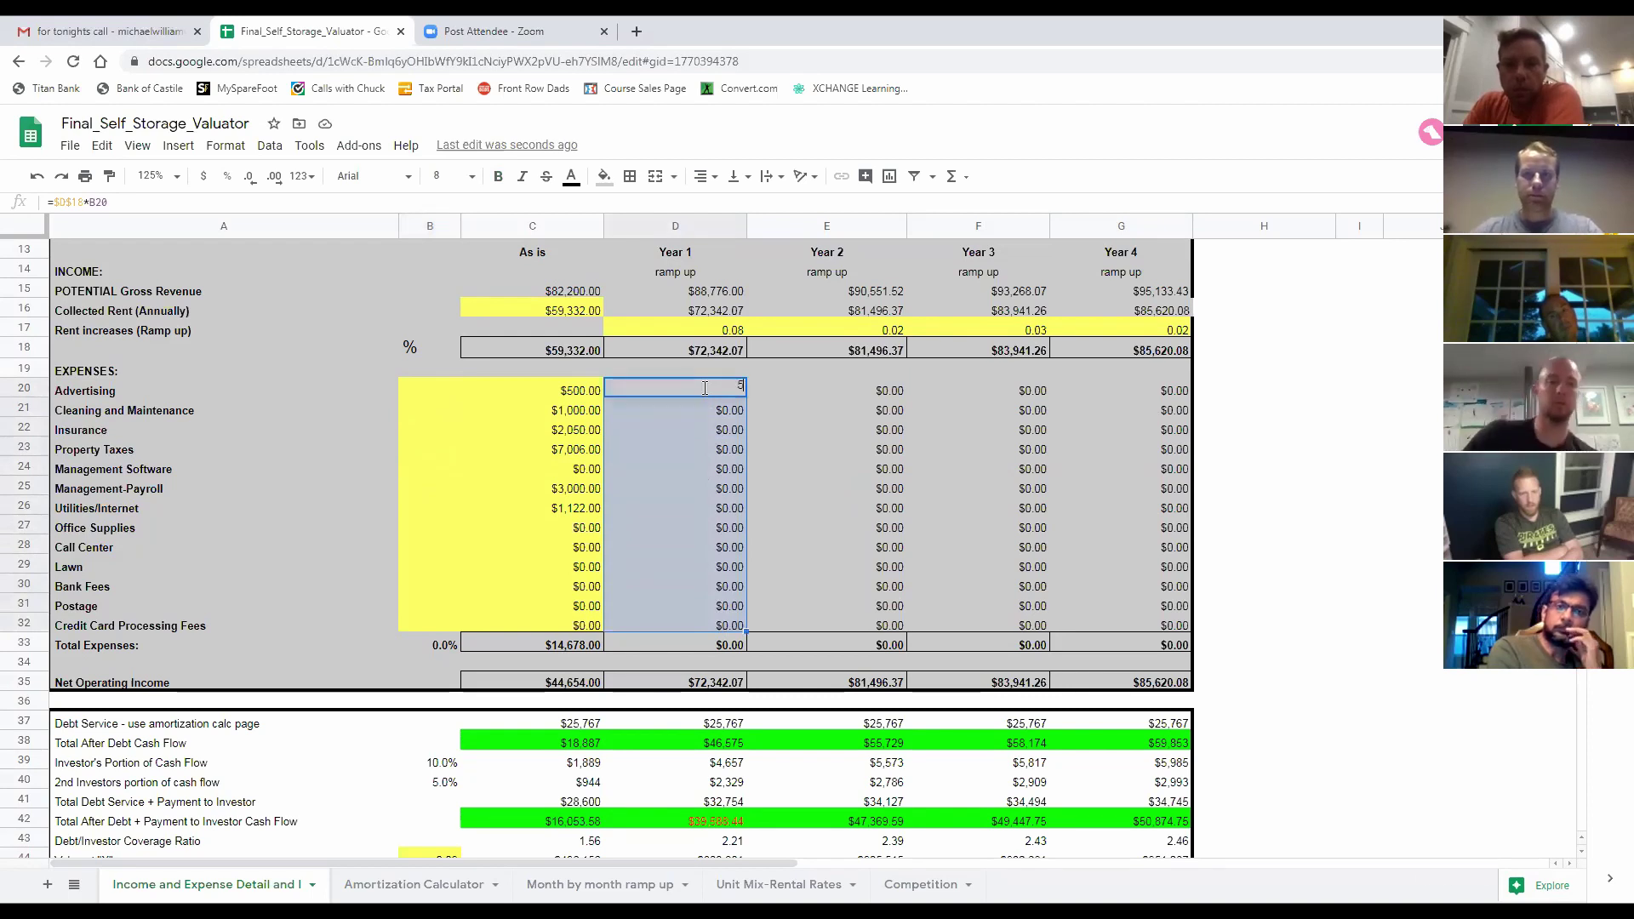
text(00)
key(Return)
text(1)
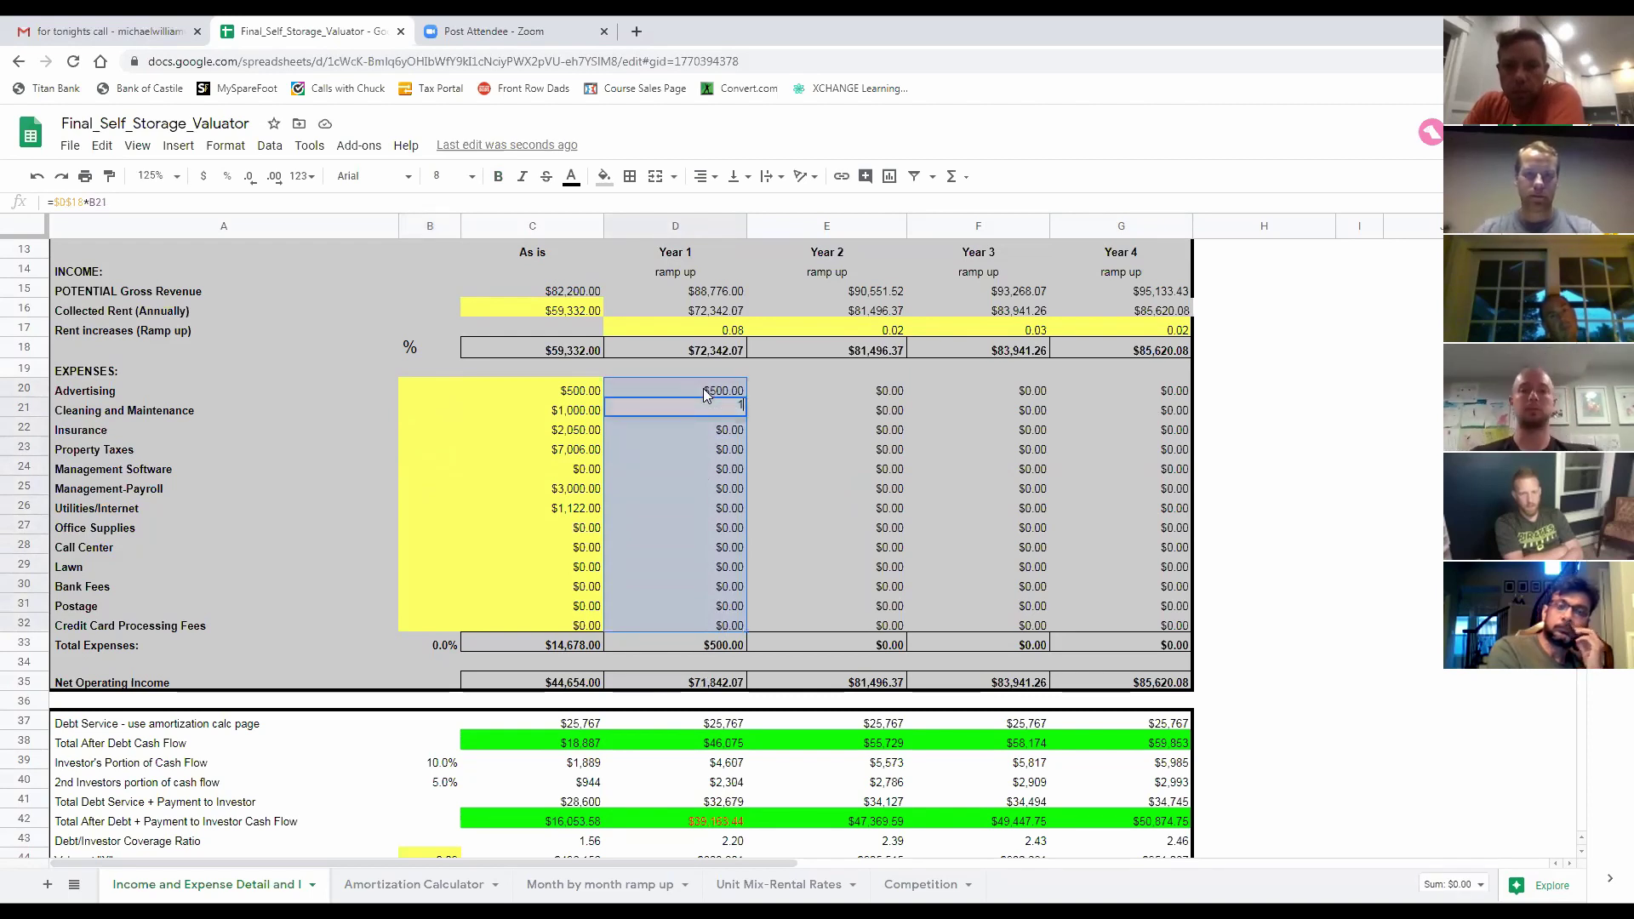
text(,000)
key(Return)
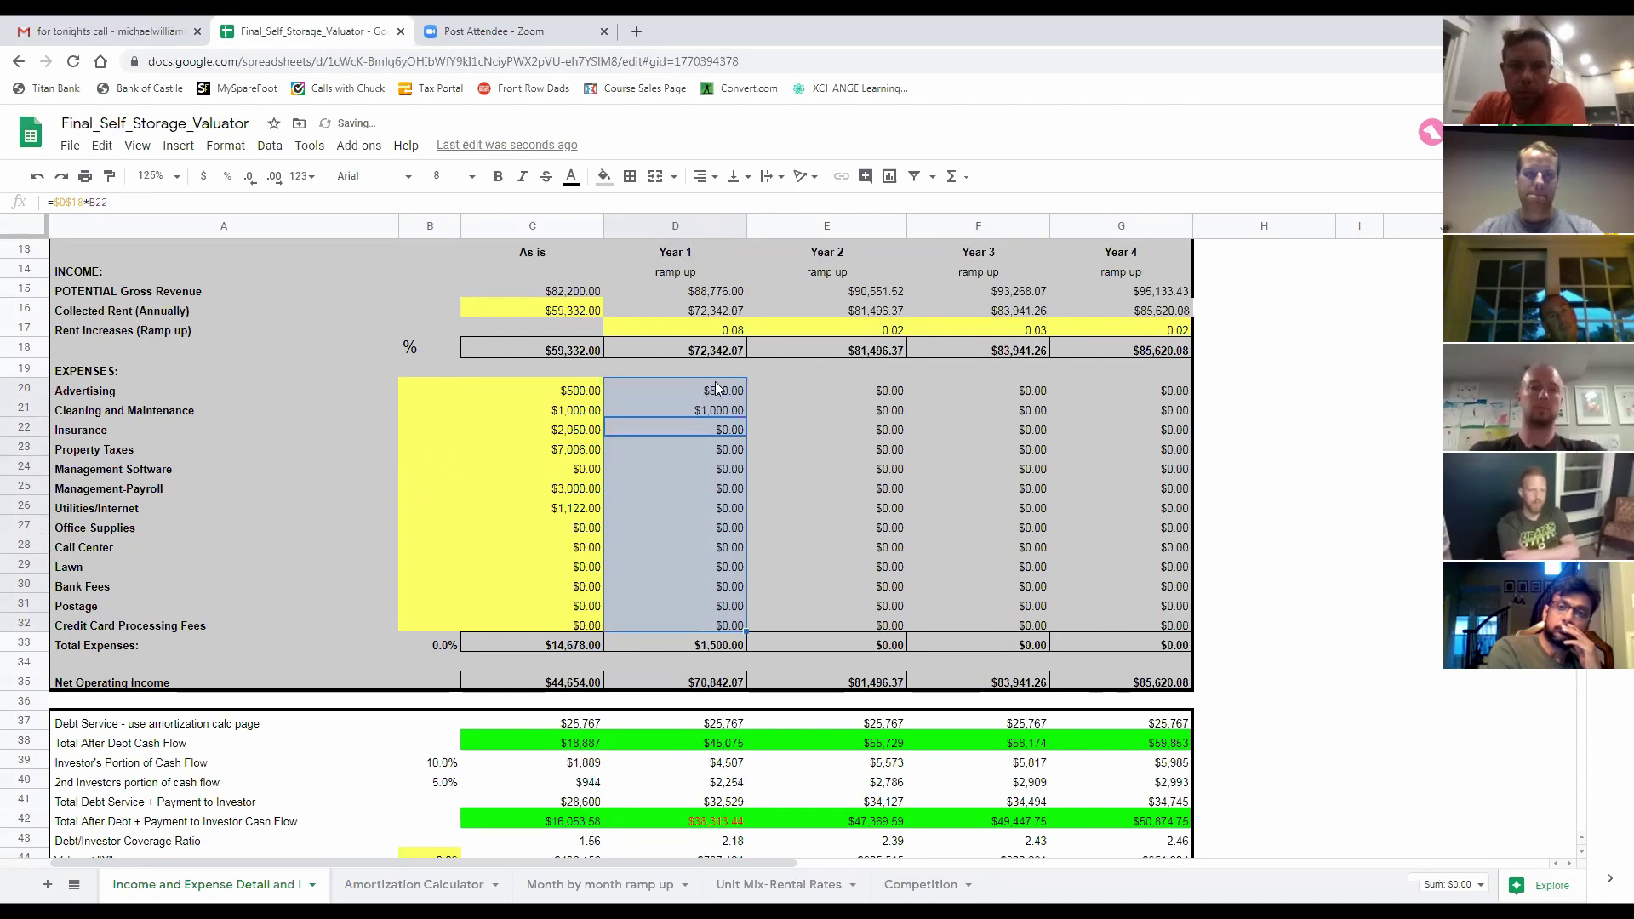
Copy the Projected Year 1 expense range and go through the Advertising cells of Projected Years 2 to 4
key(ctrl+c)
click(905, 390)
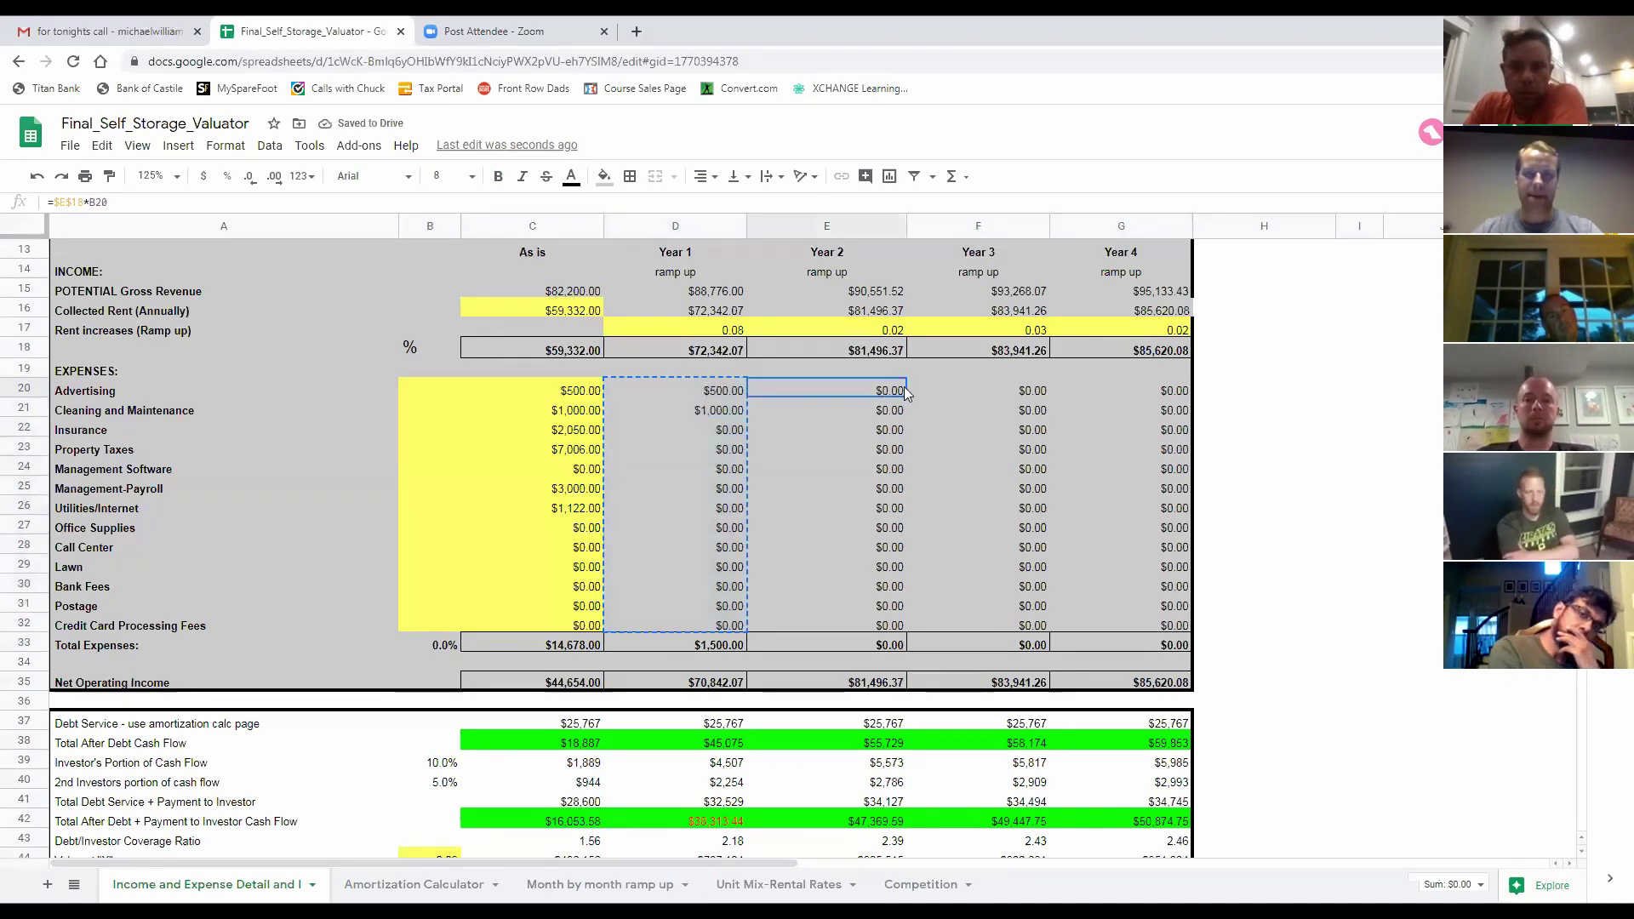
click(966, 390)
click(1145, 388)
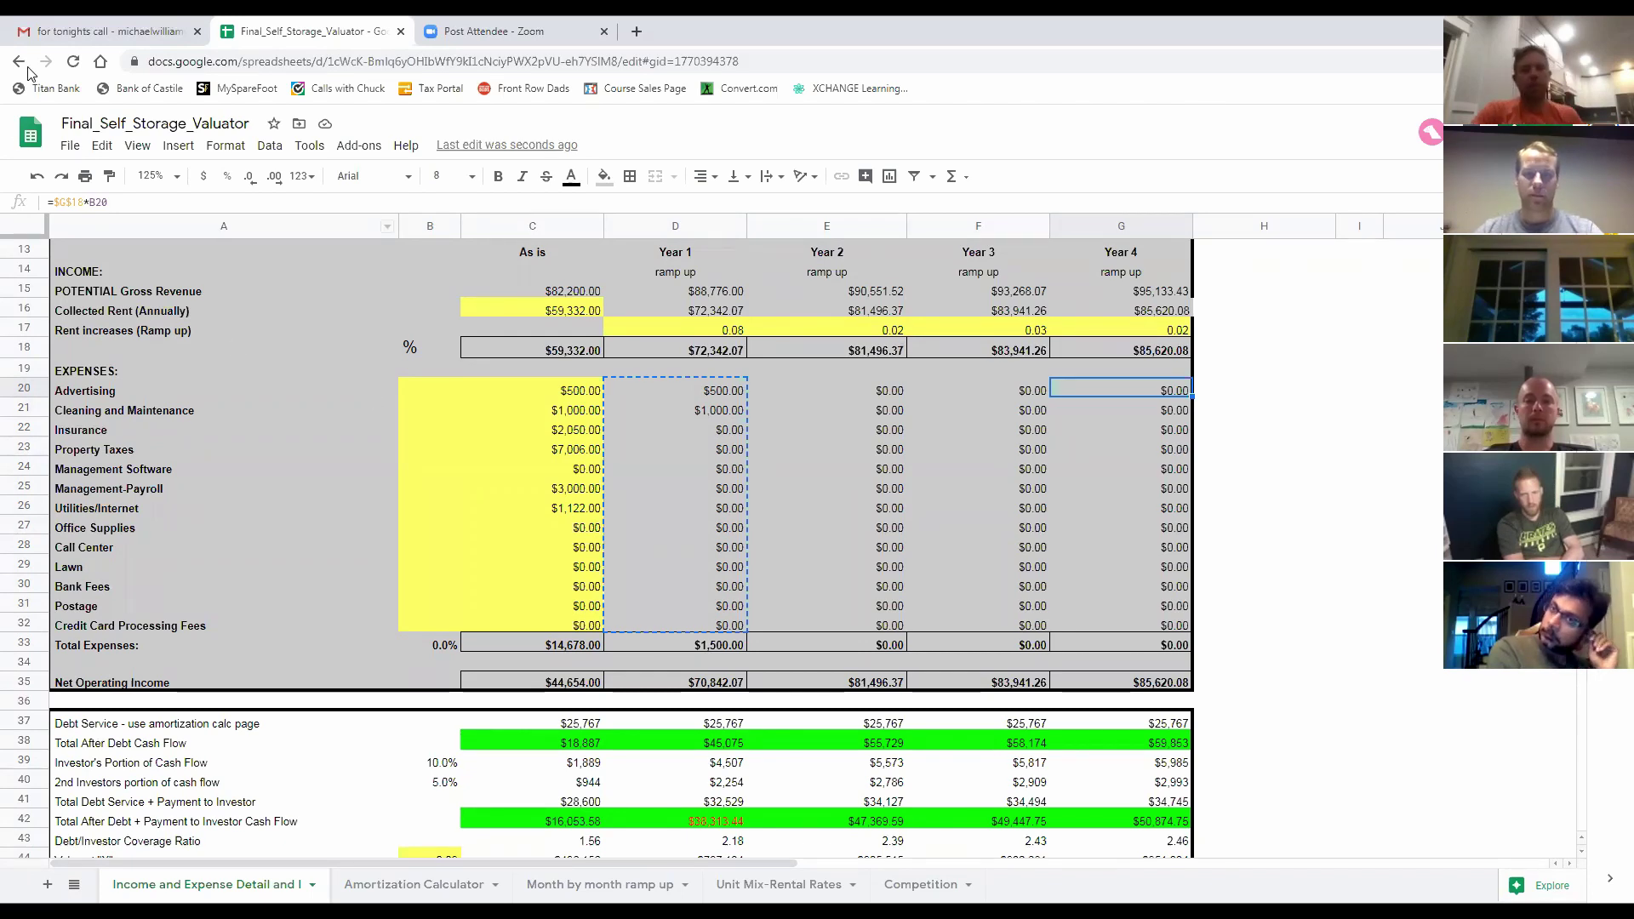
Undo the fixed Projected Year 1 expense entries and the clearing of the expense percentages
click(37, 177)
click(37, 177)
click(37, 177)
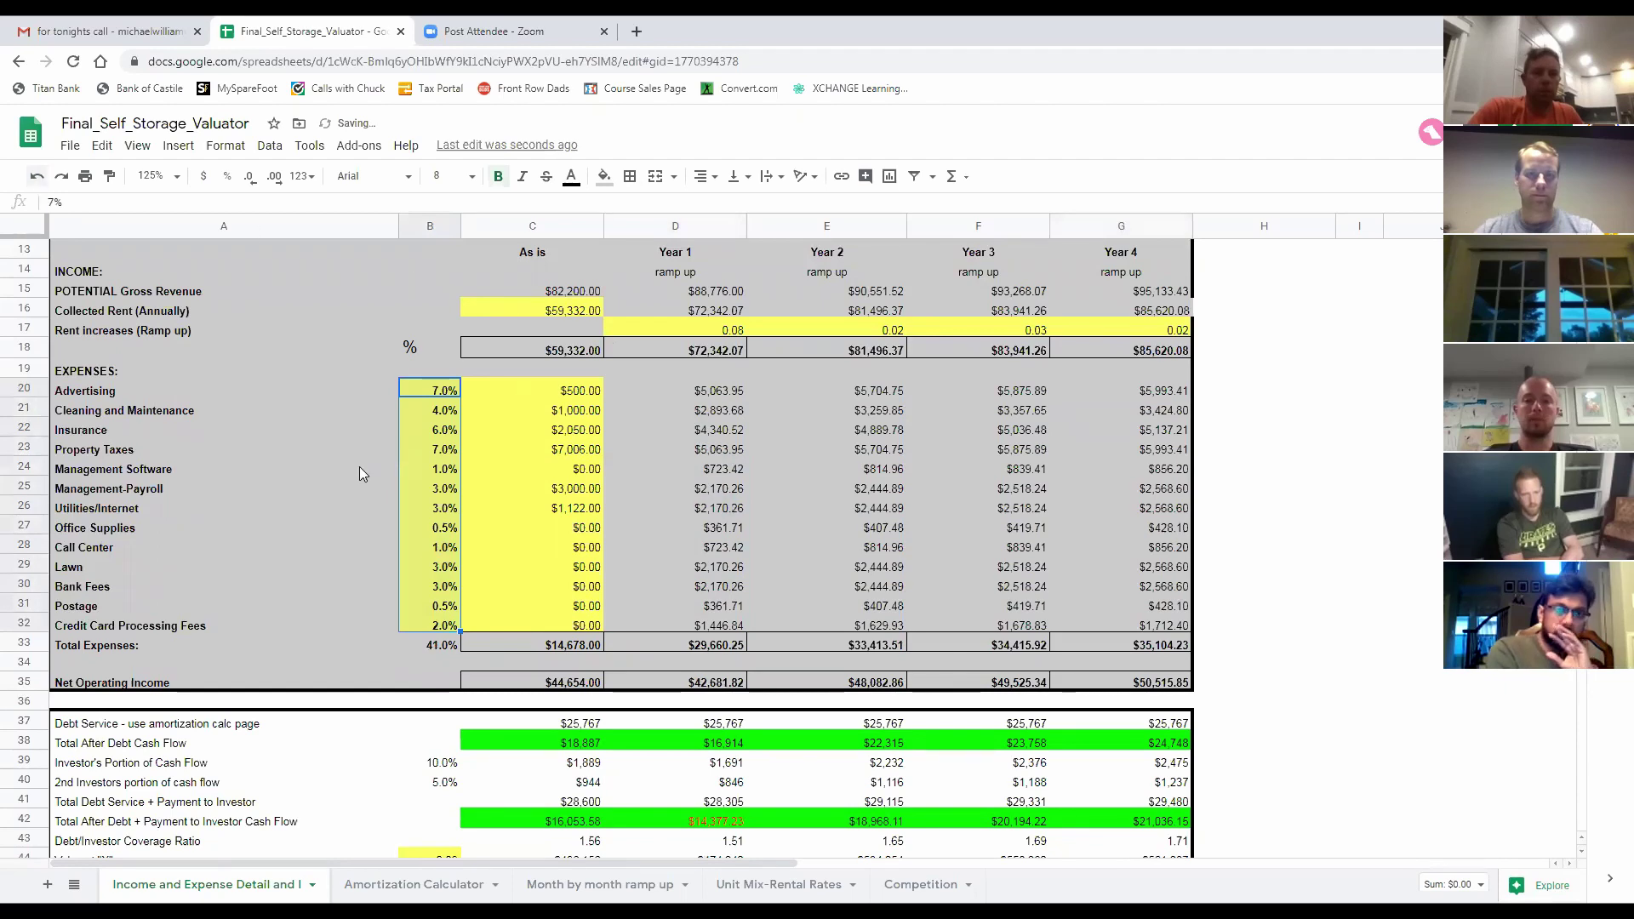
click(359, 466)
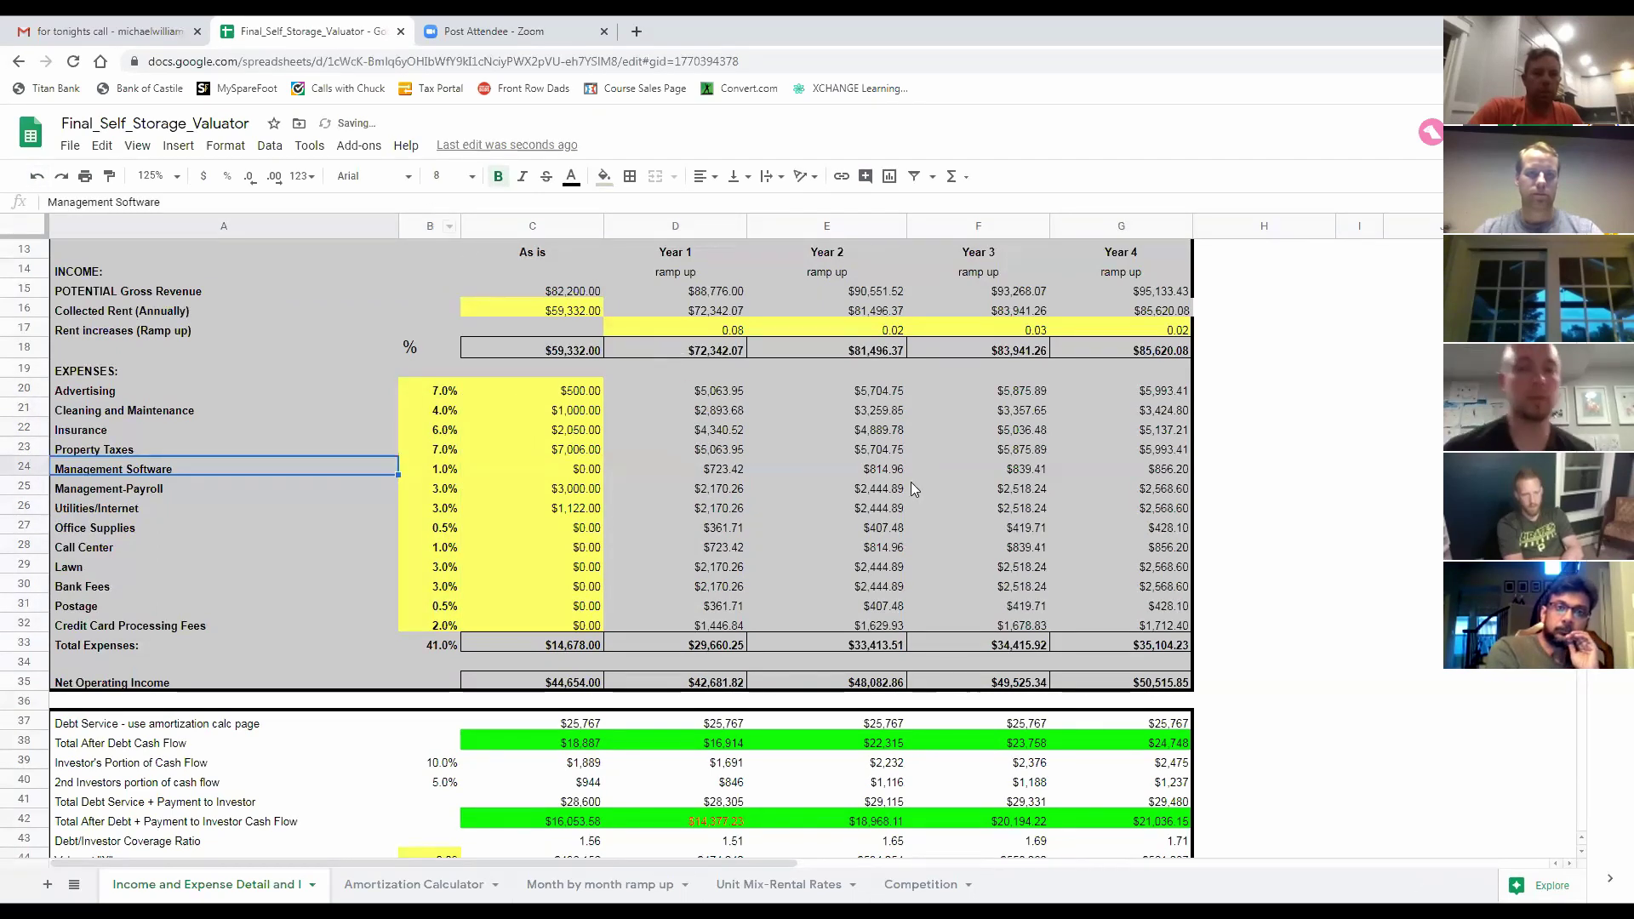
Review the Debt Service, Total After Debt Cash Flow, investors' portion and Total Debt Service + Payment to Investor rows
scroll(910, 482, down, 2)
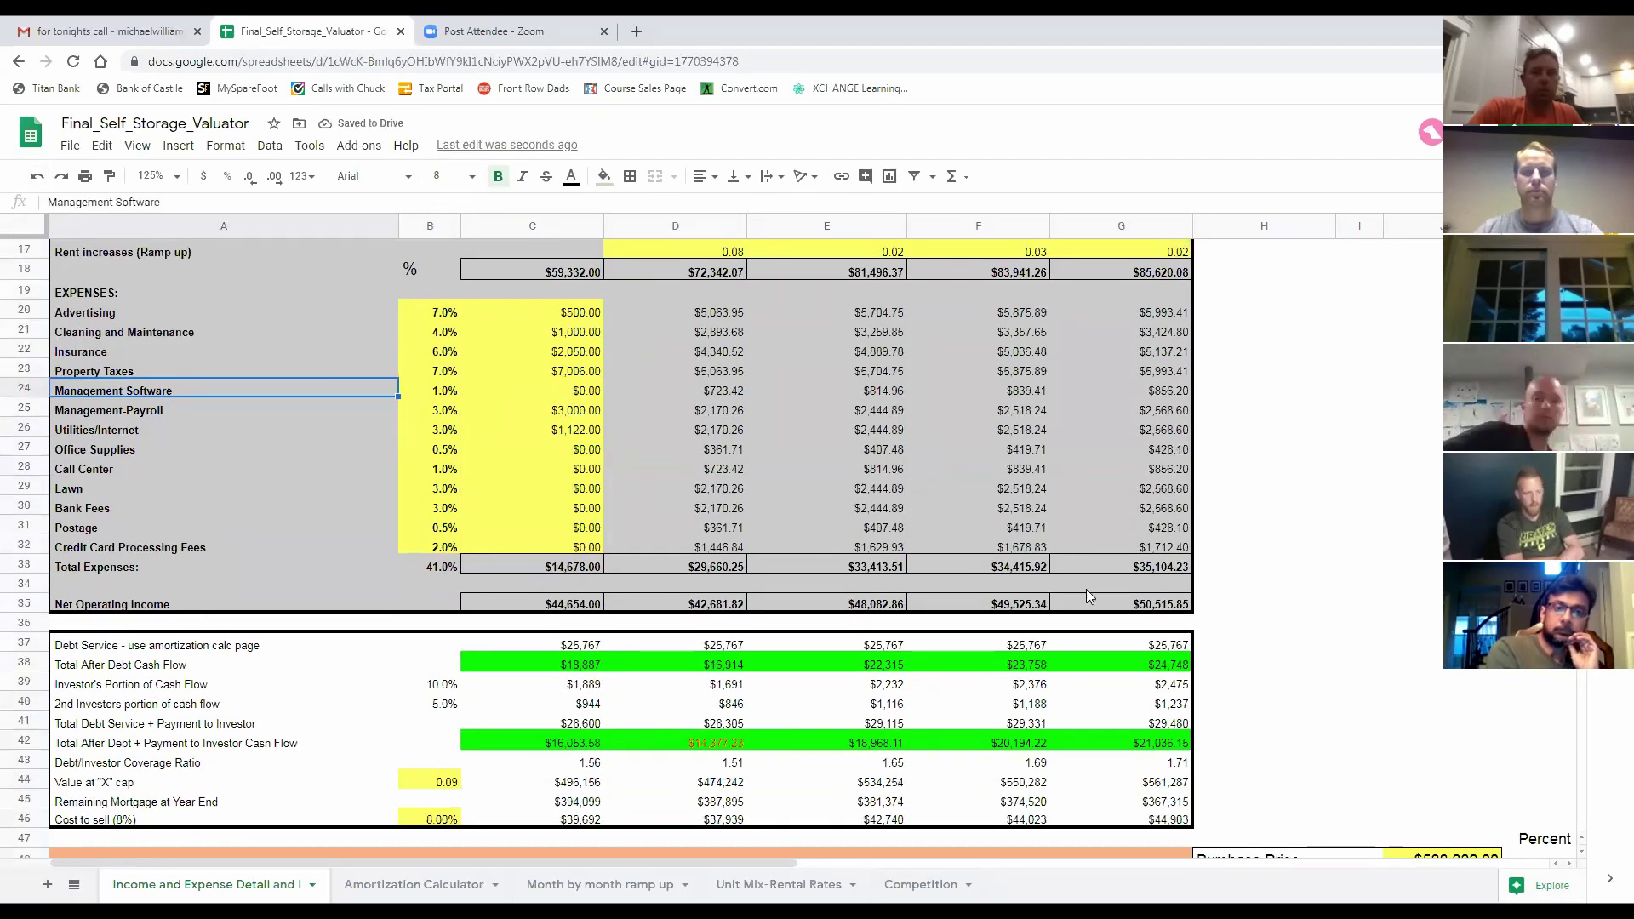
scroll(1085, 589, down, 5)
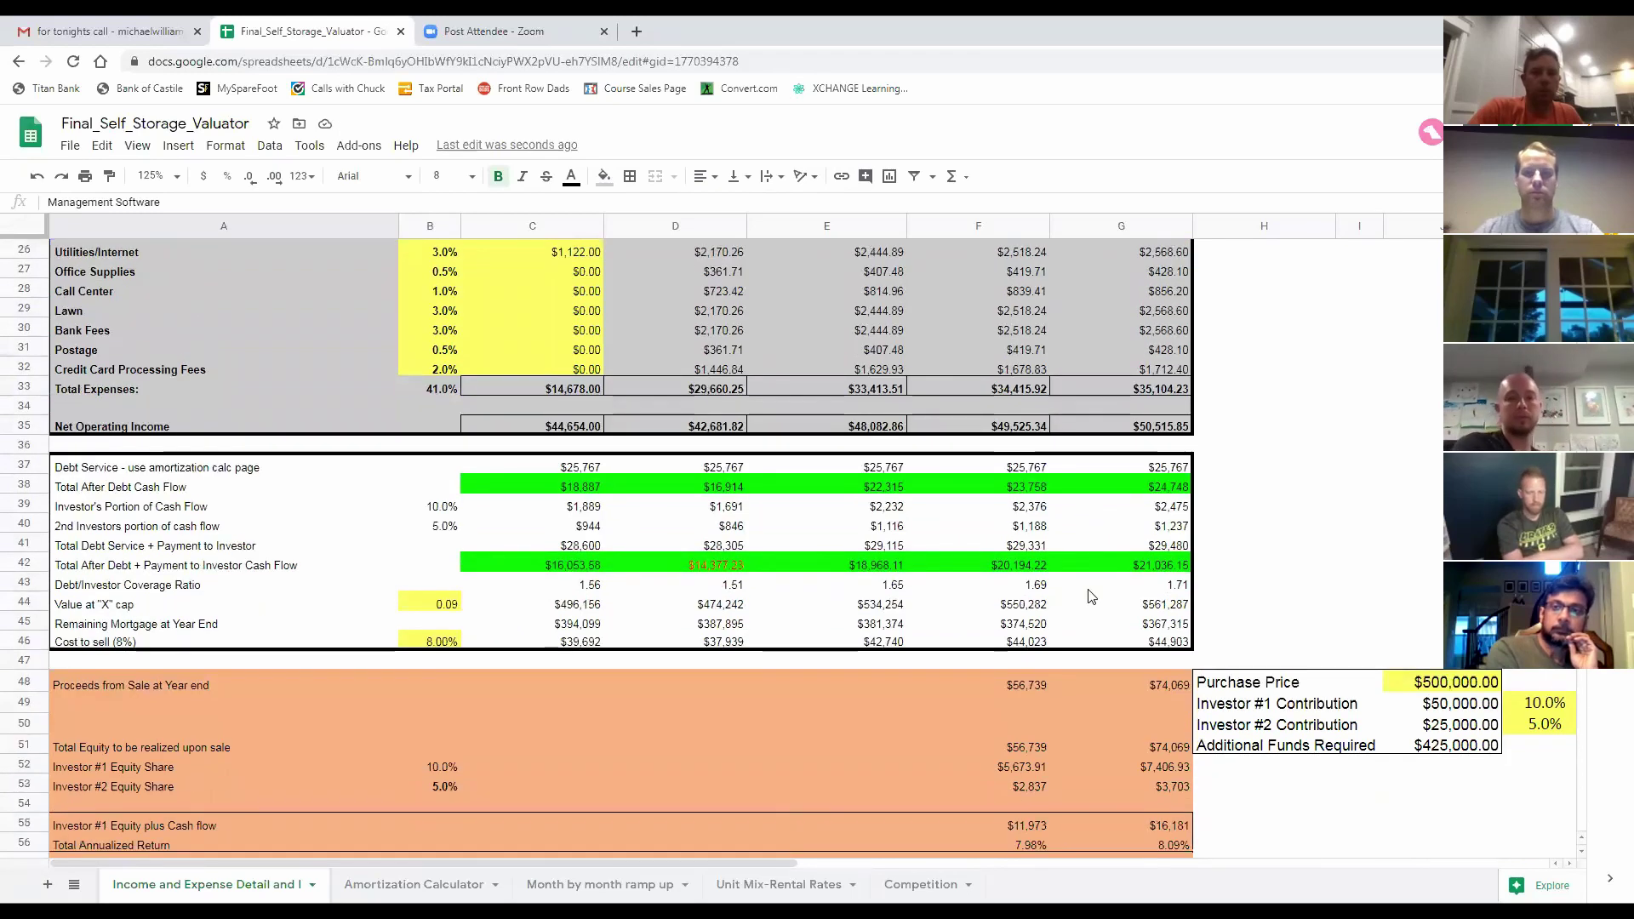
scroll(1092, 596, down, 1)
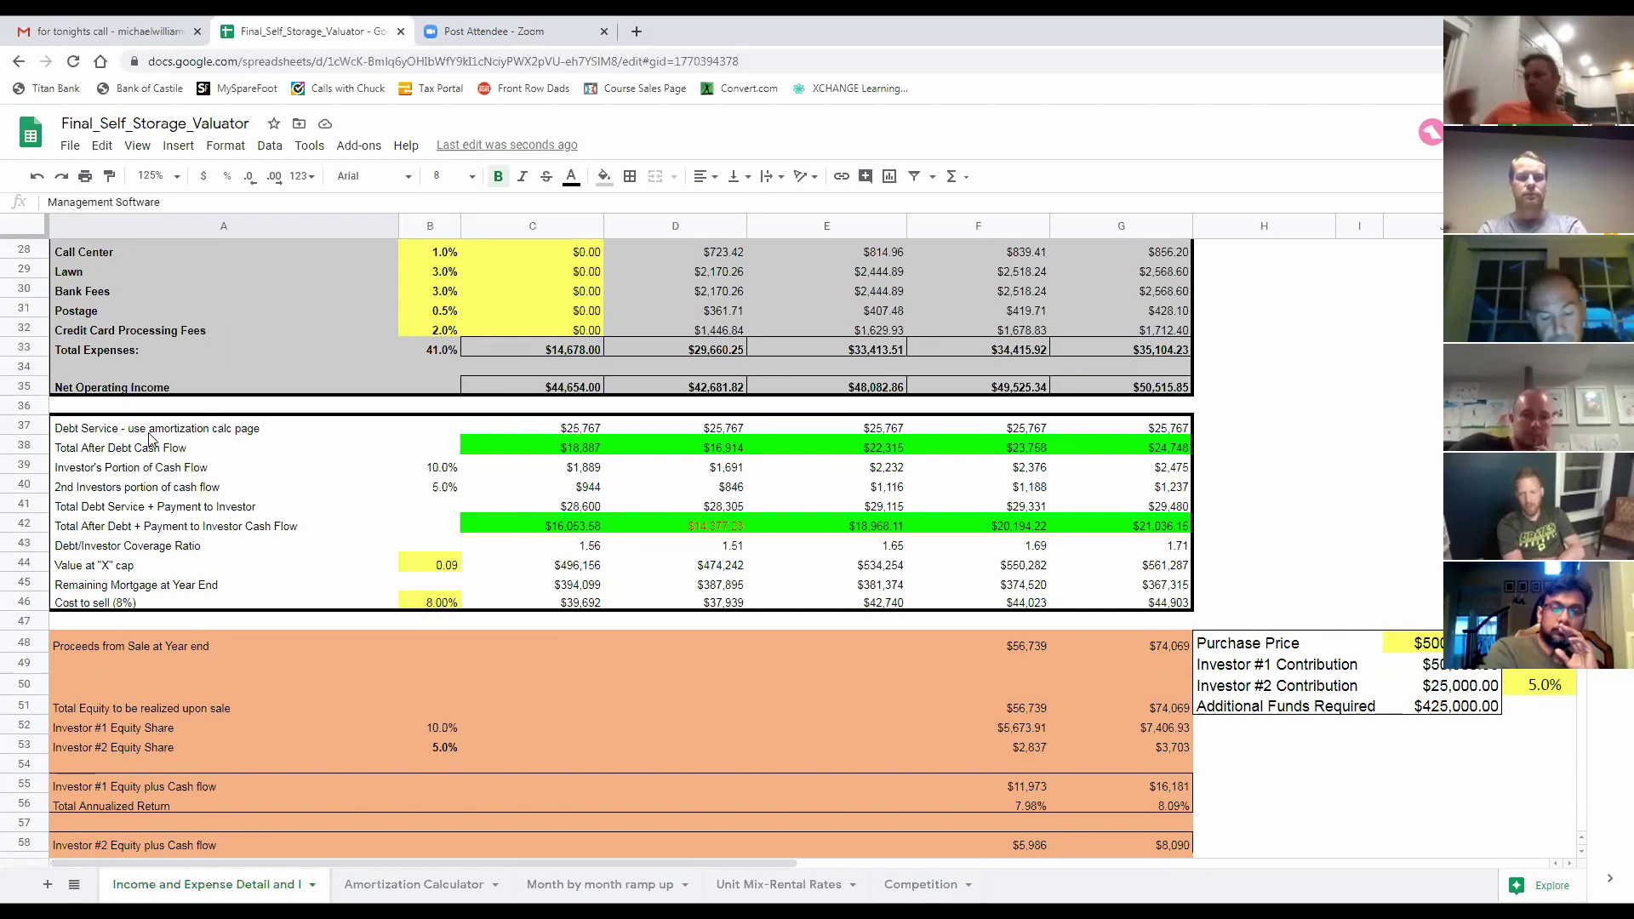
drag(151, 430, 1111, 431)
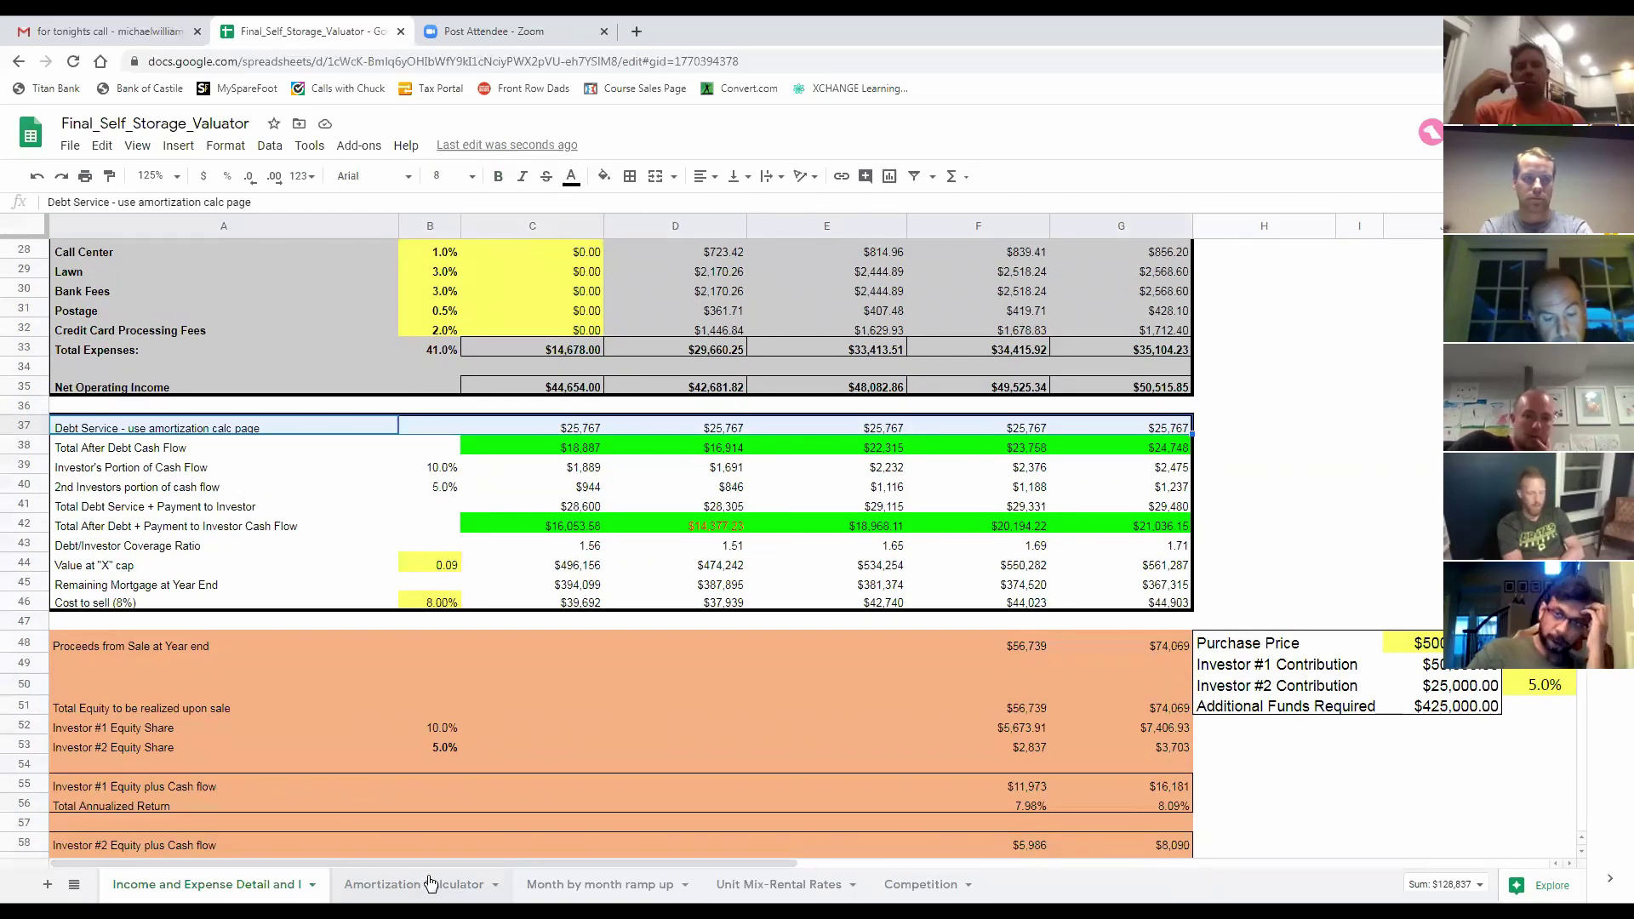
click(123, 451)
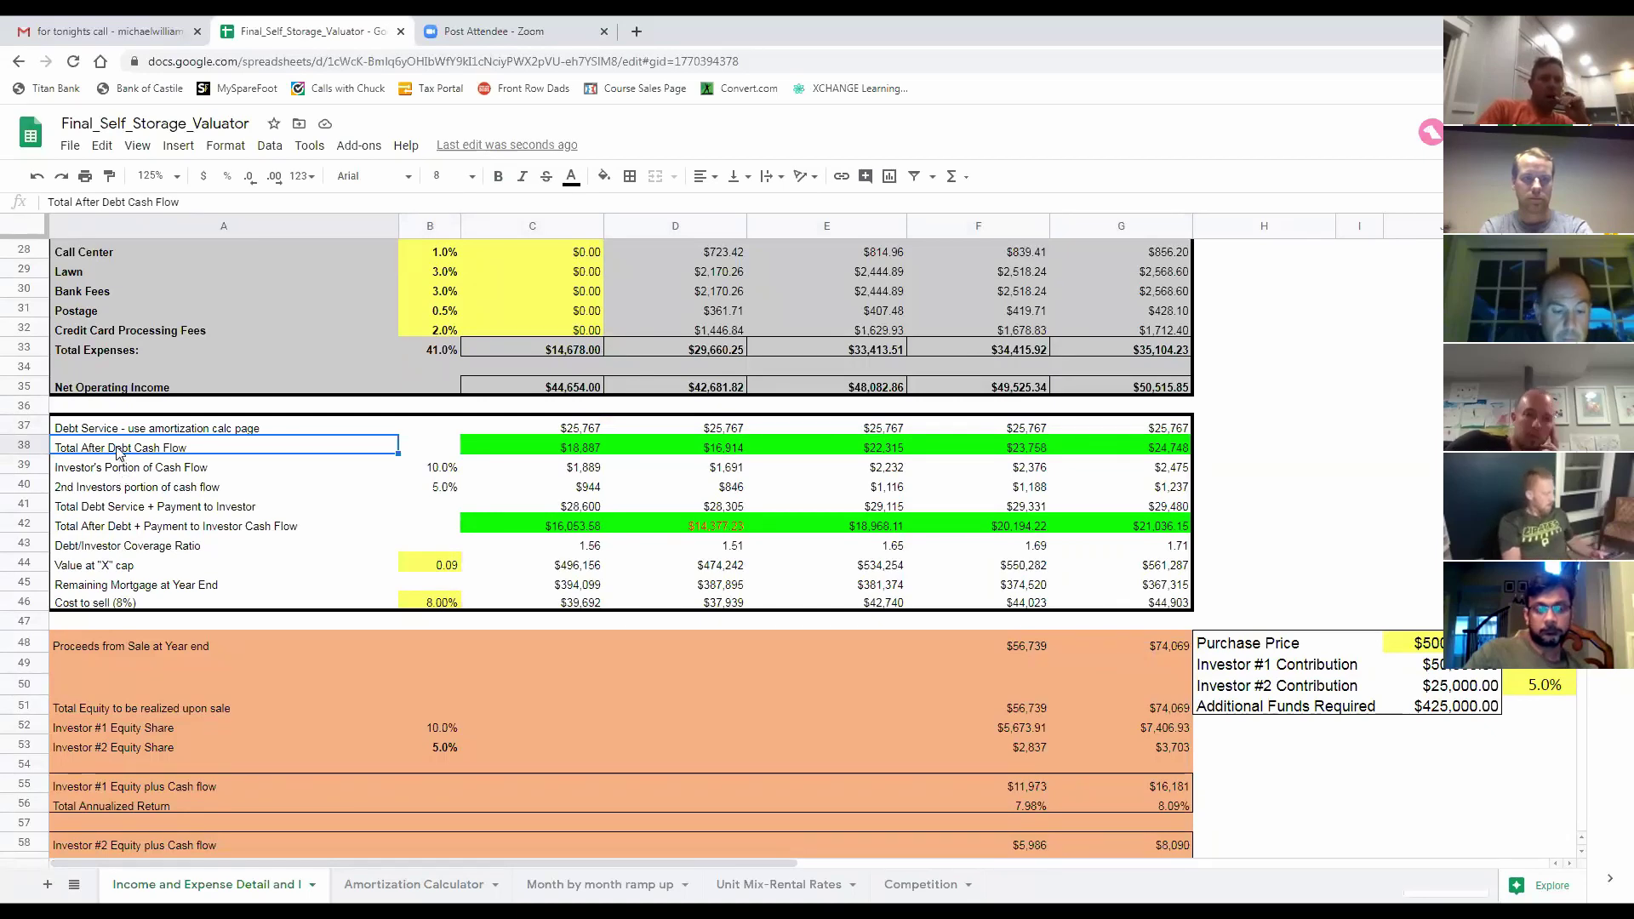
click(132, 469)
click(136, 487)
click(141, 507)
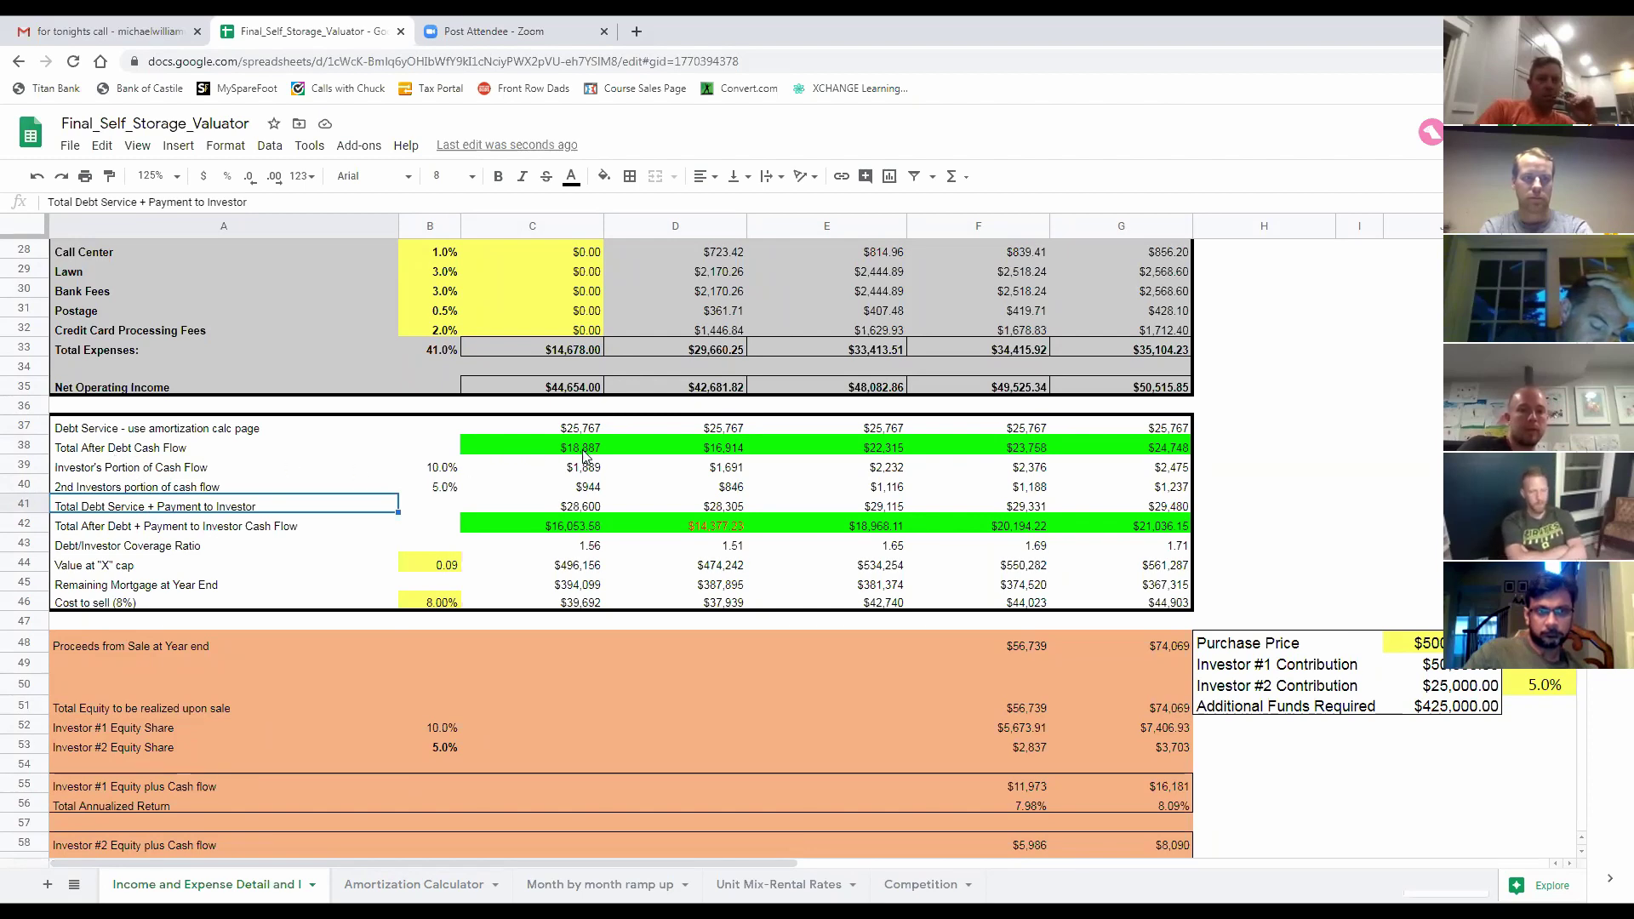
Inspect the As is formulas from Total After Debt Cash Flow down to Total After Debt + Payment to Investor Cash Flow
scroll(674, 555, up, 1)
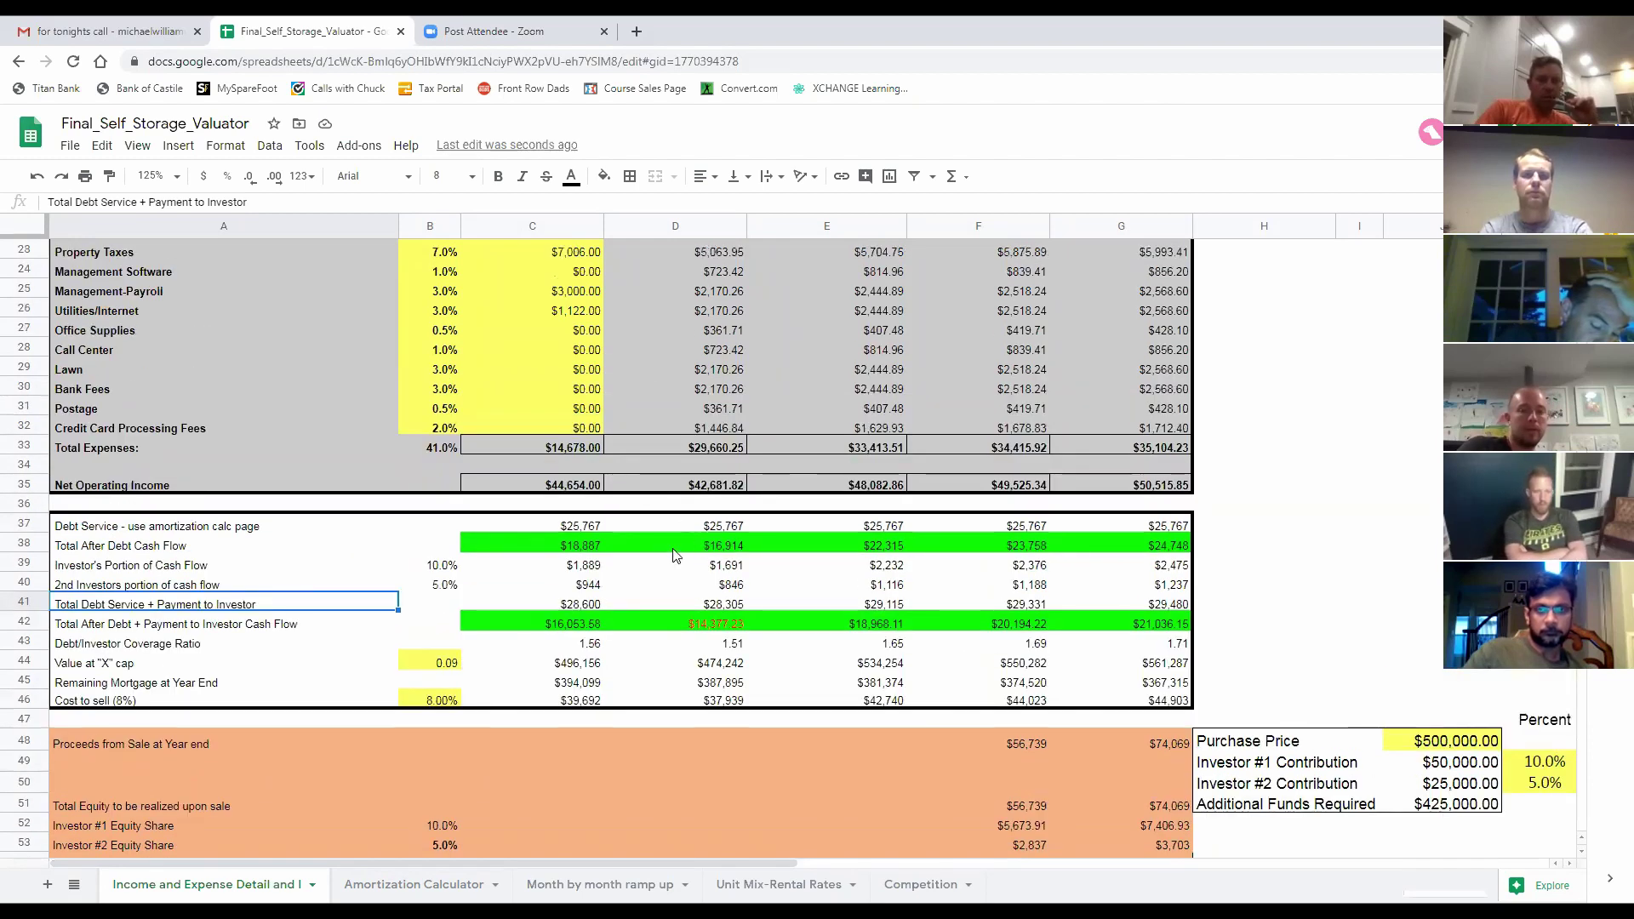
click(576, 551)
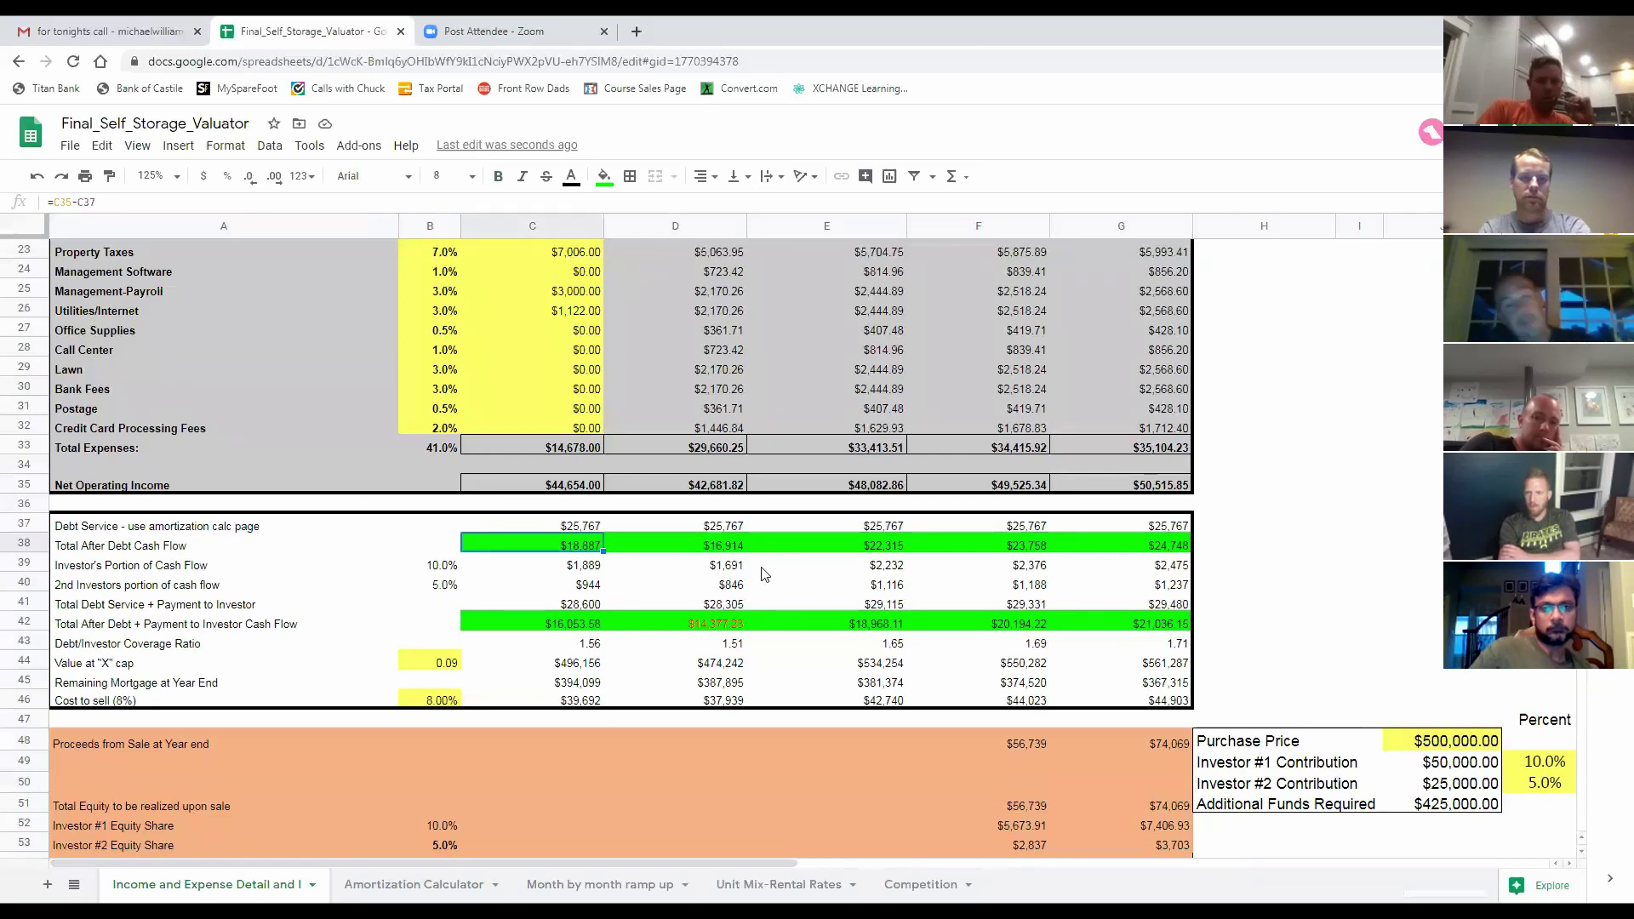
click(120, 571)
click(567, 577)
click(568, 589)
click(579, 606)
click(591, 624)
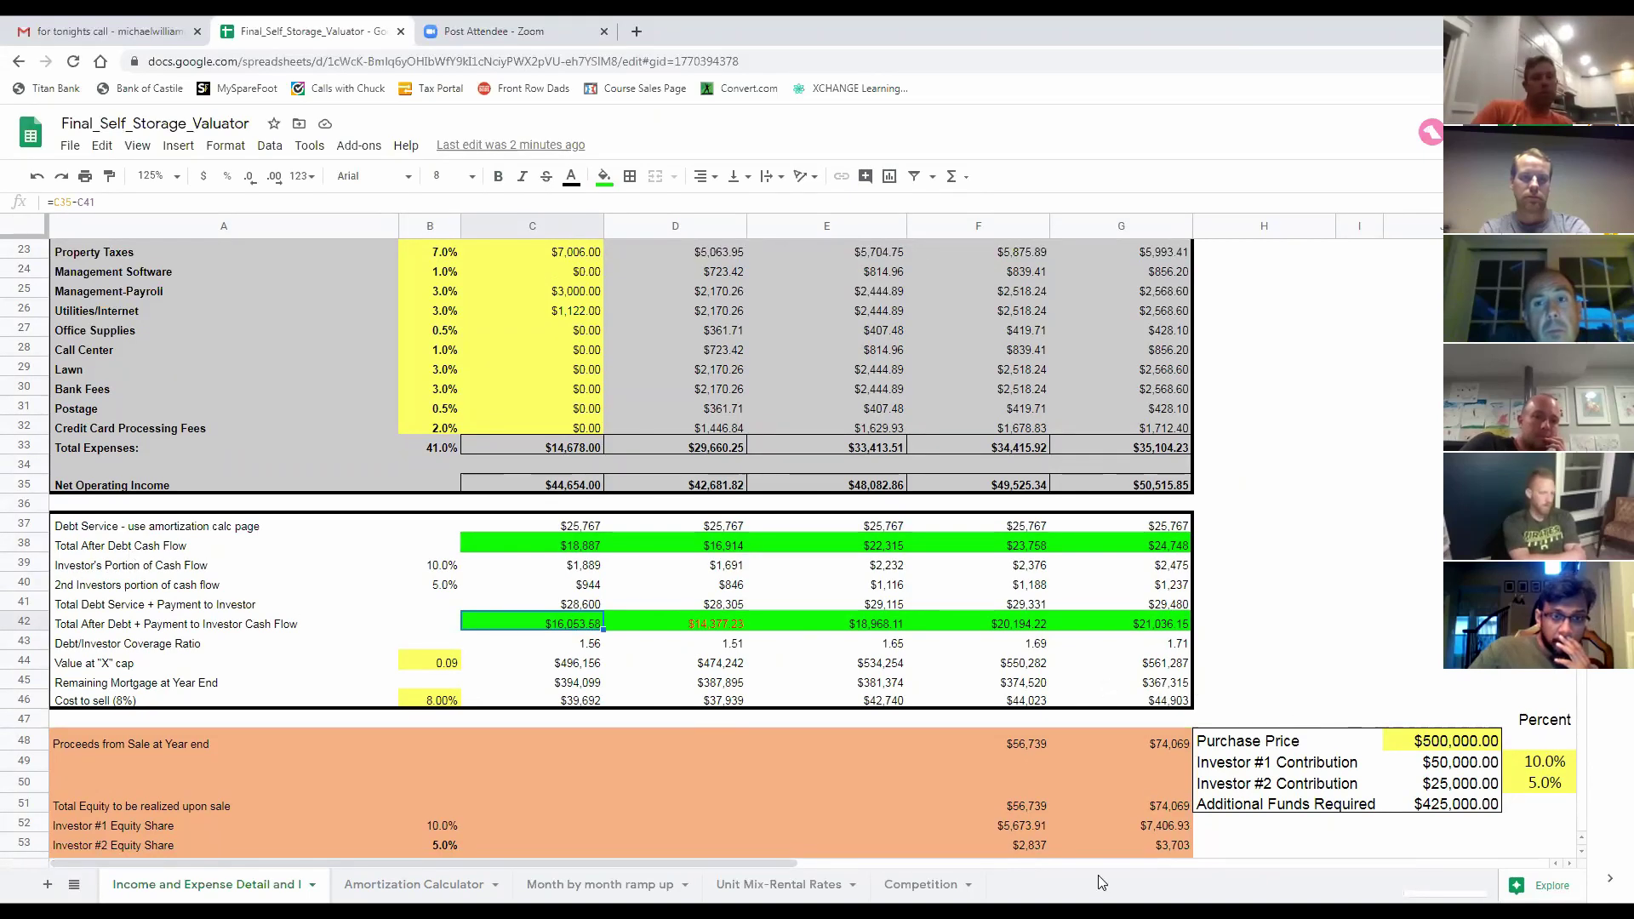
Examine the Purchase Price, the Investor #1 Contribution formula and both investors' percent inputs
drag(783, 871, 1039, 870)
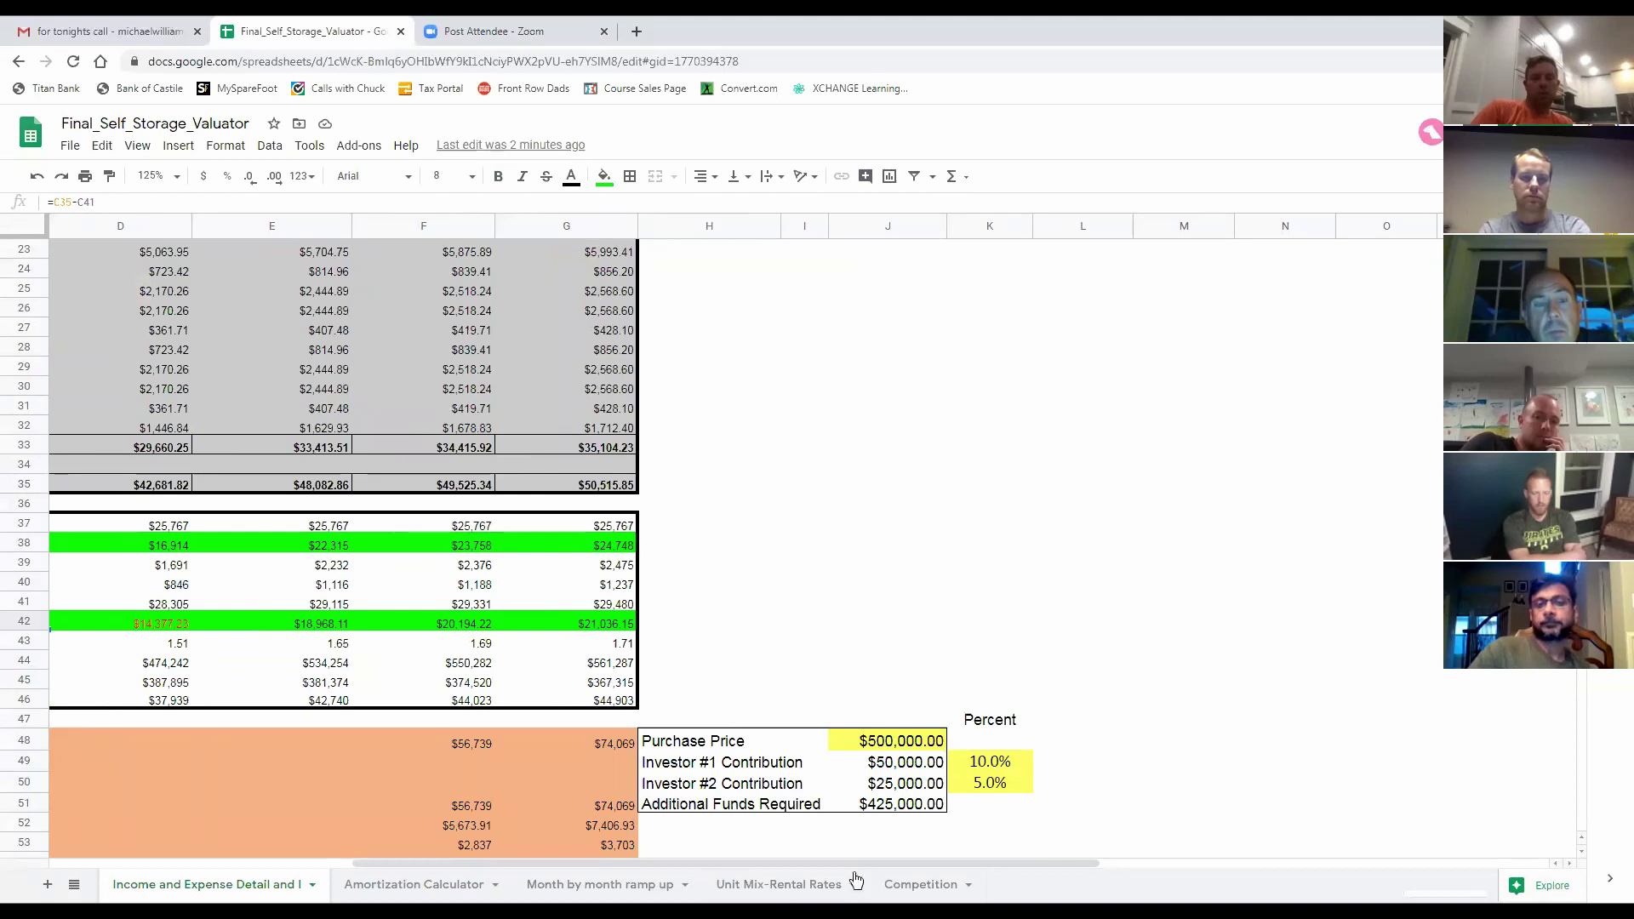
click(996, 766)
click(994, 788)
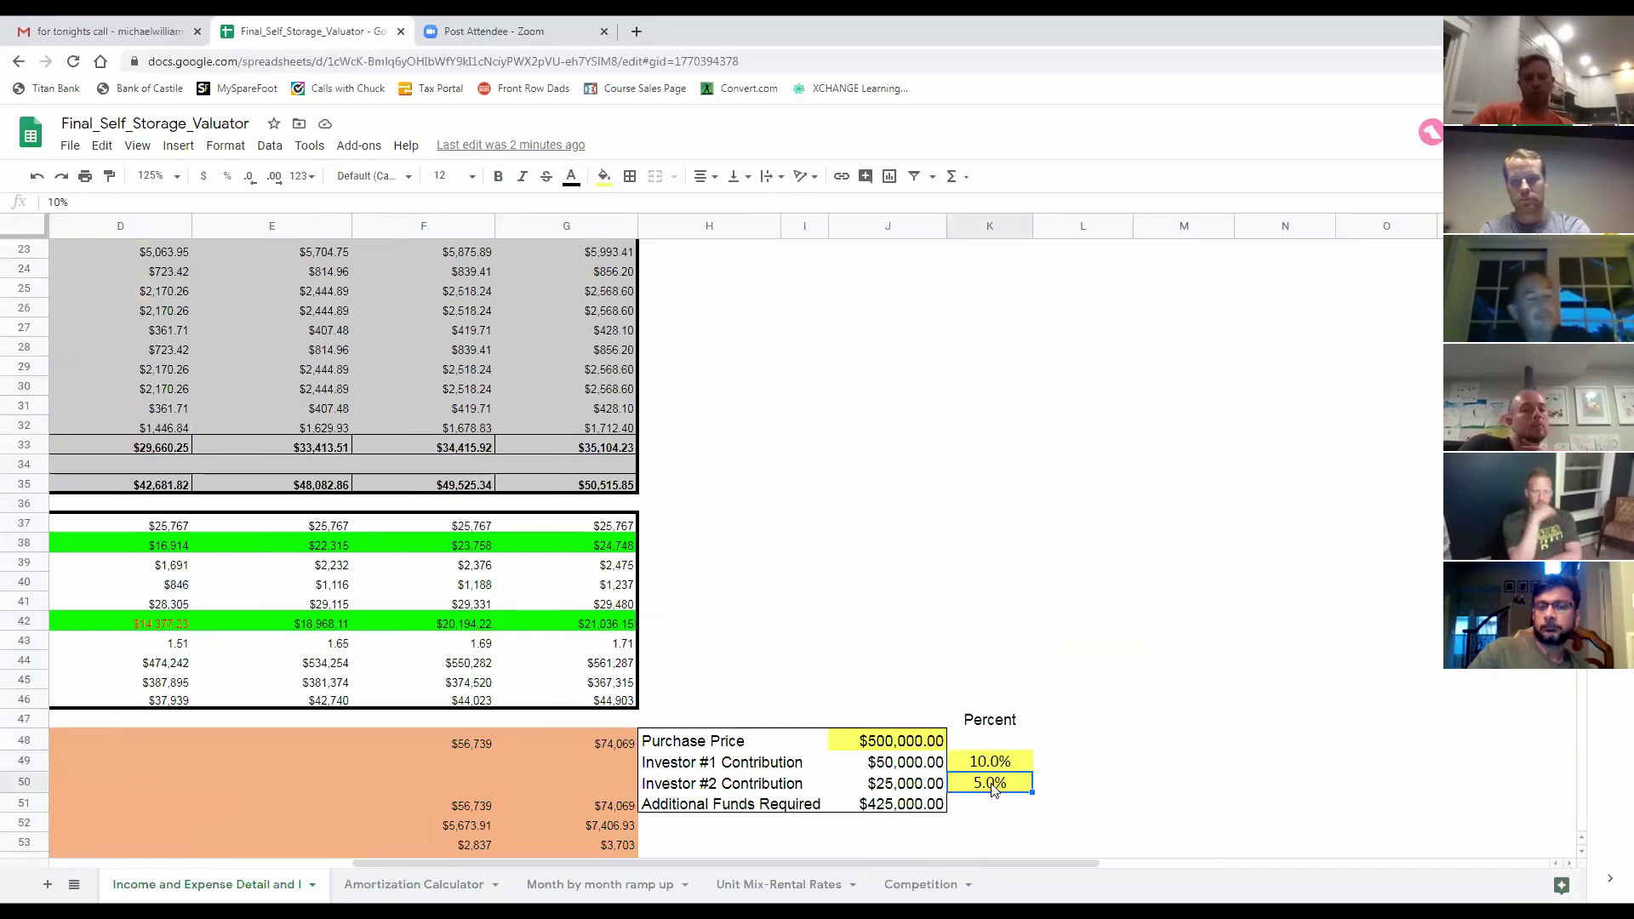
click(907, 763)
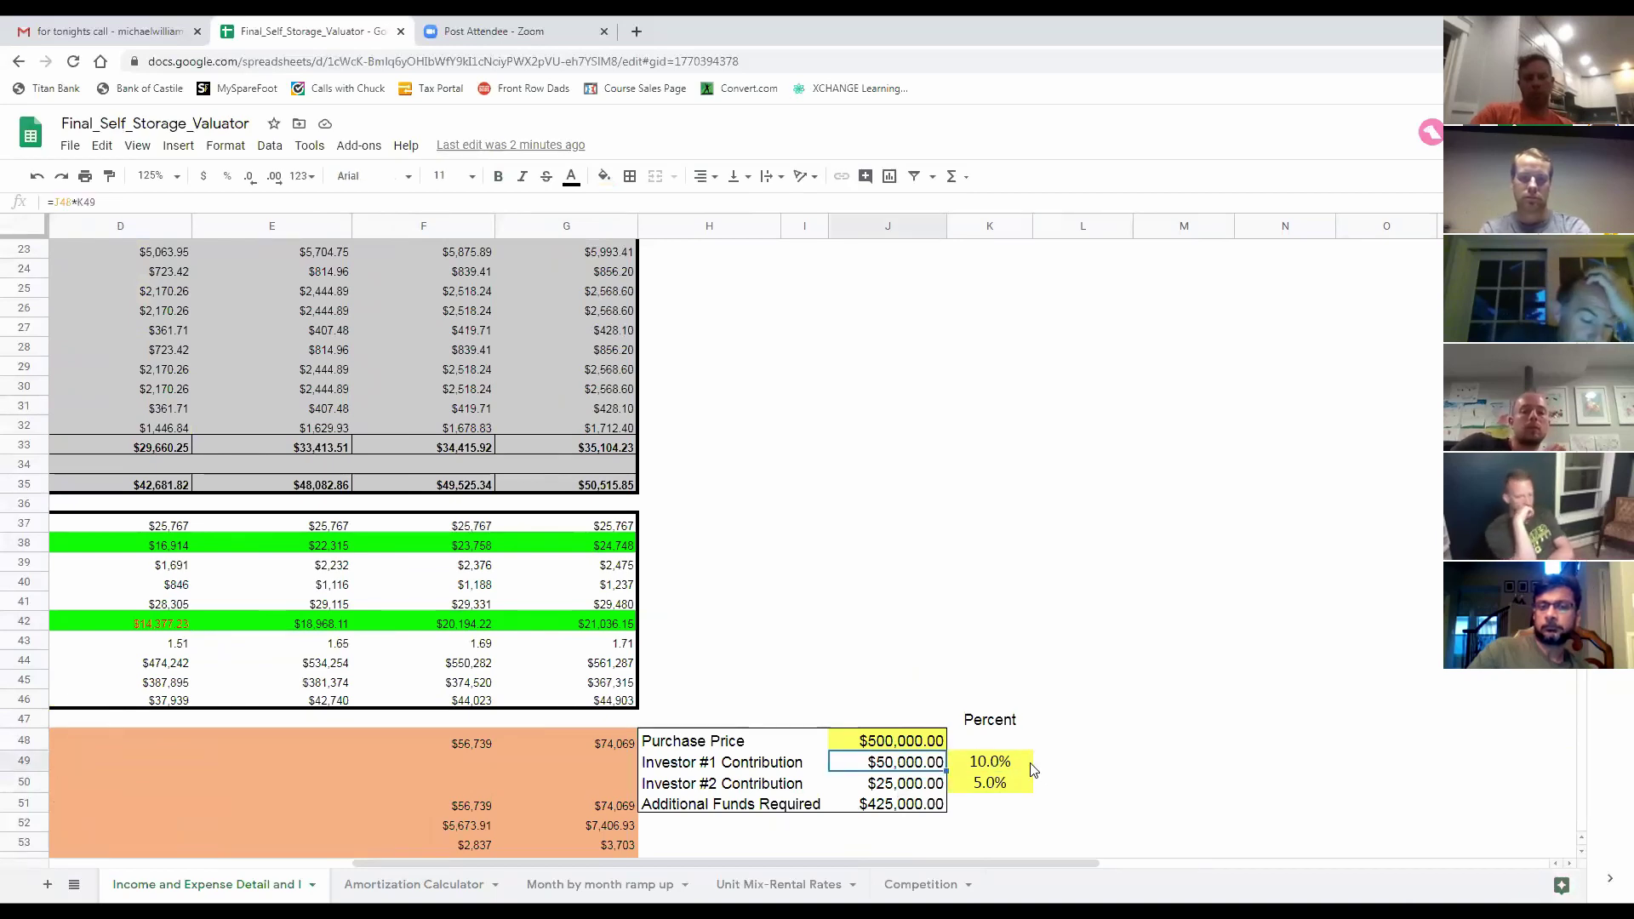
click(1001, 783)
click(914, 743)
drag(719, 860, 398, 858)
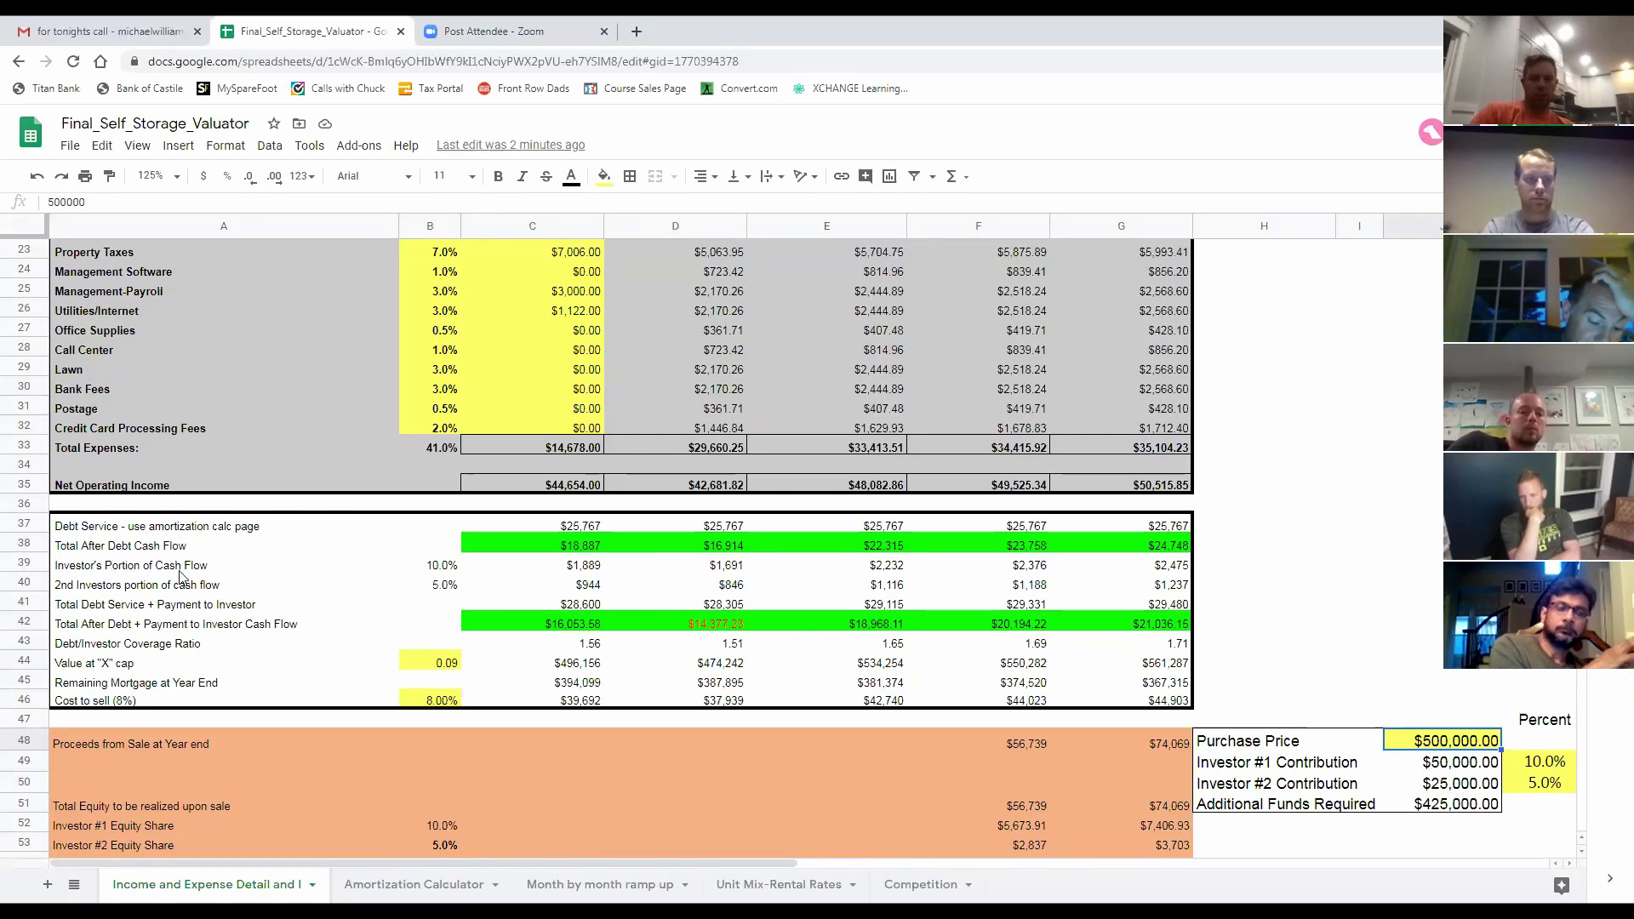
Inspect how the investor percentages and Total After Debt Cash Flow determine both investors' As is portions of cash flow
click(445, 567)
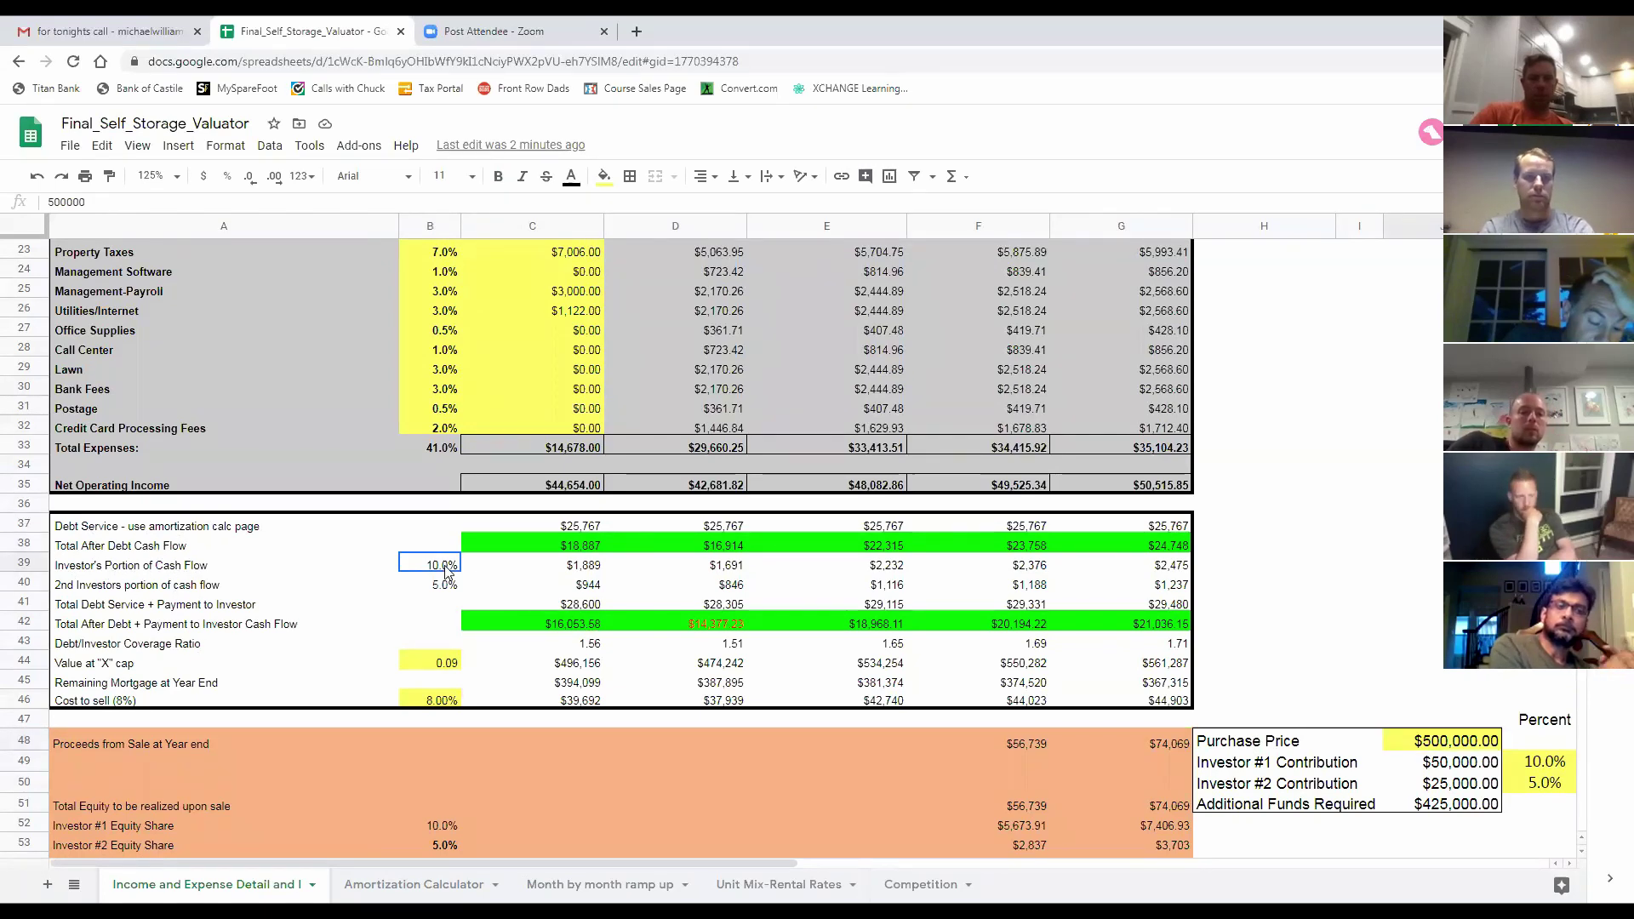
click(577, 568)
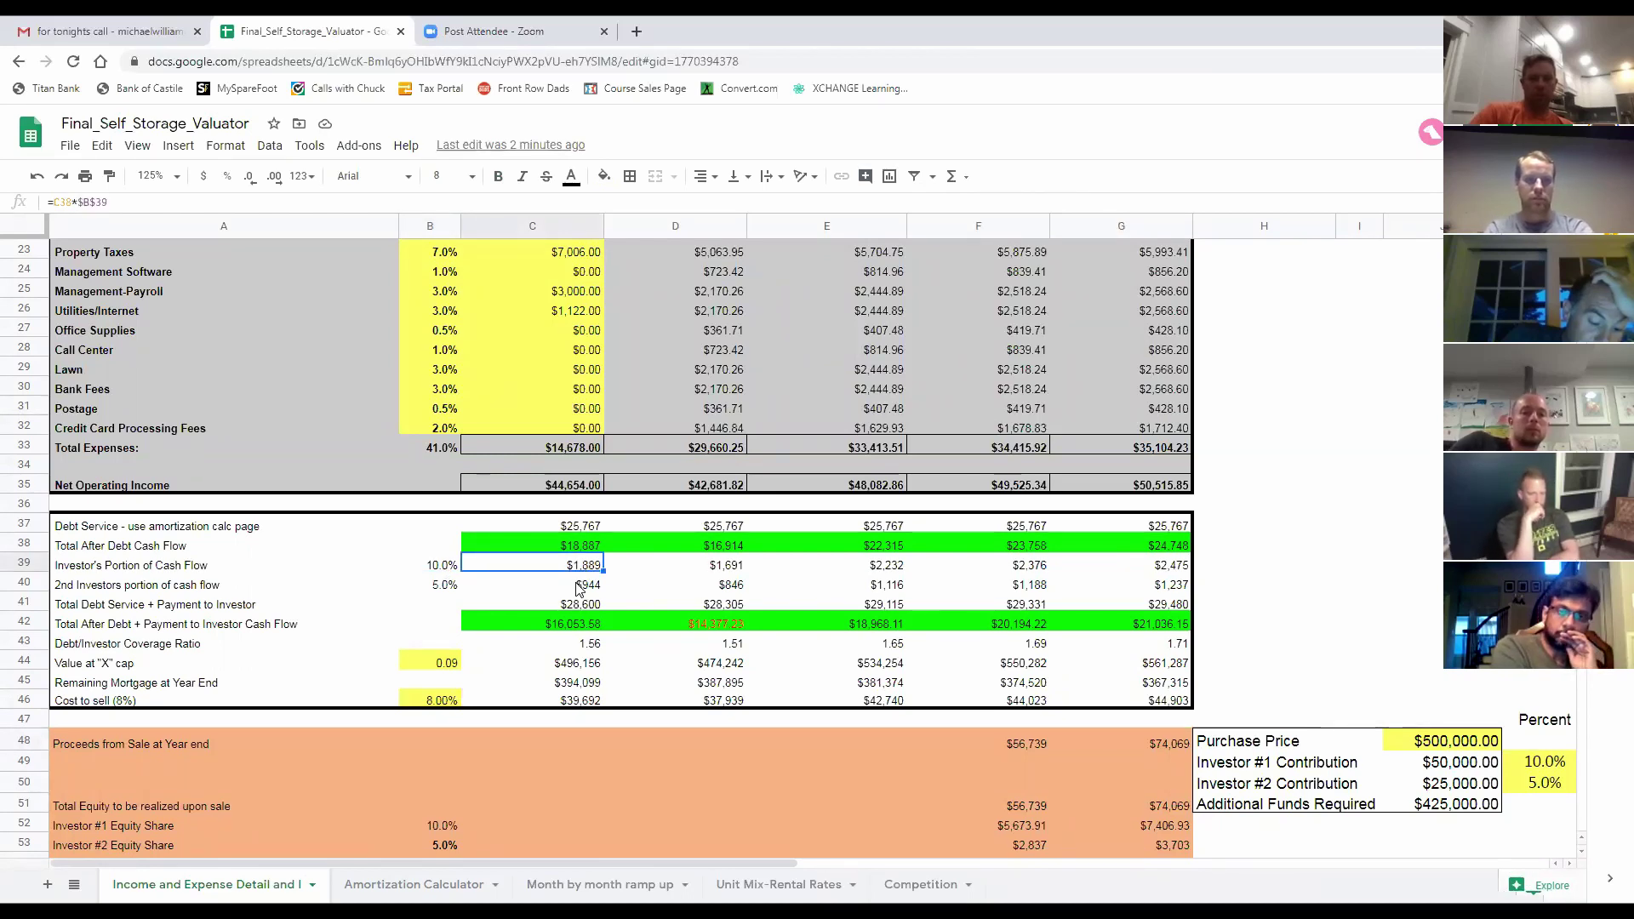
click(579, 587)
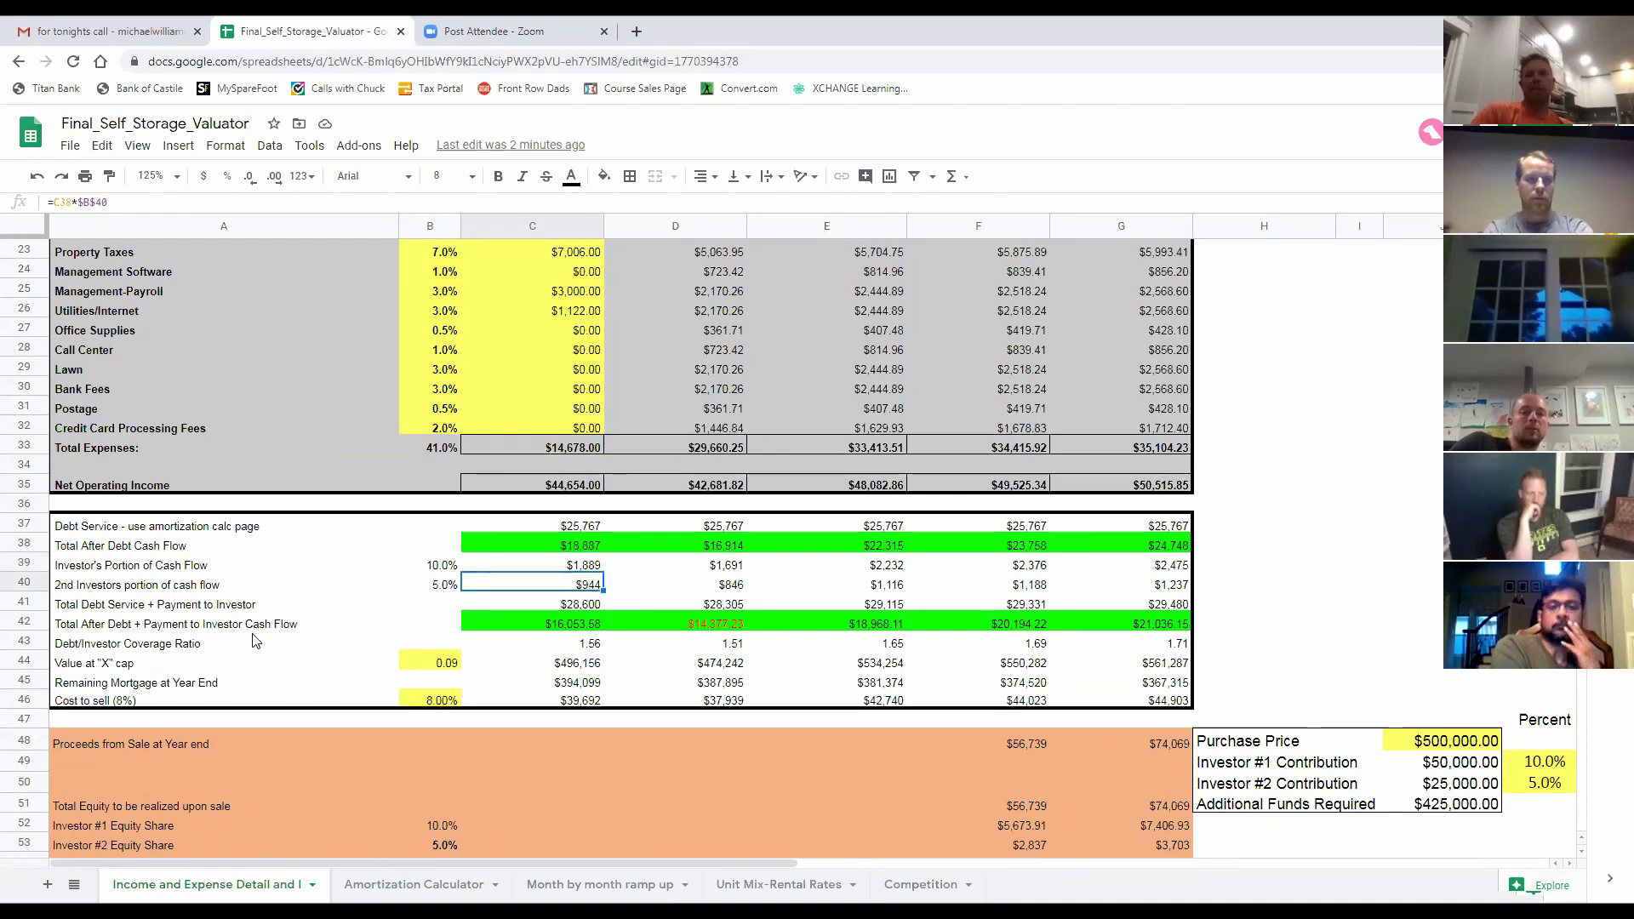
click(164, 606)
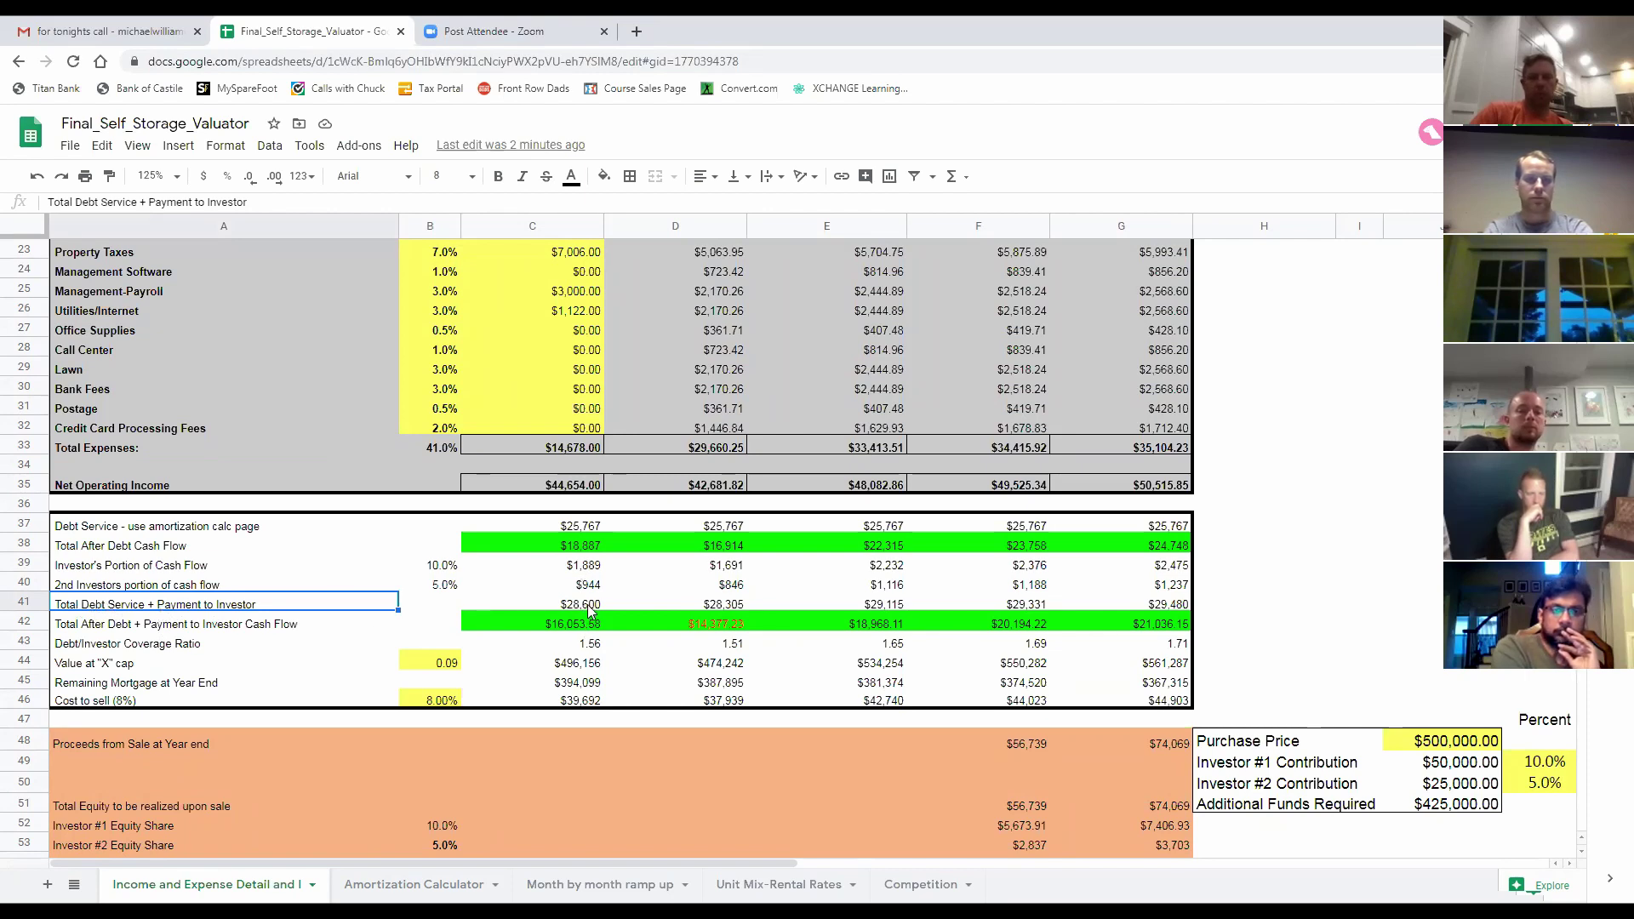
drag(586, 551, 588, 586)
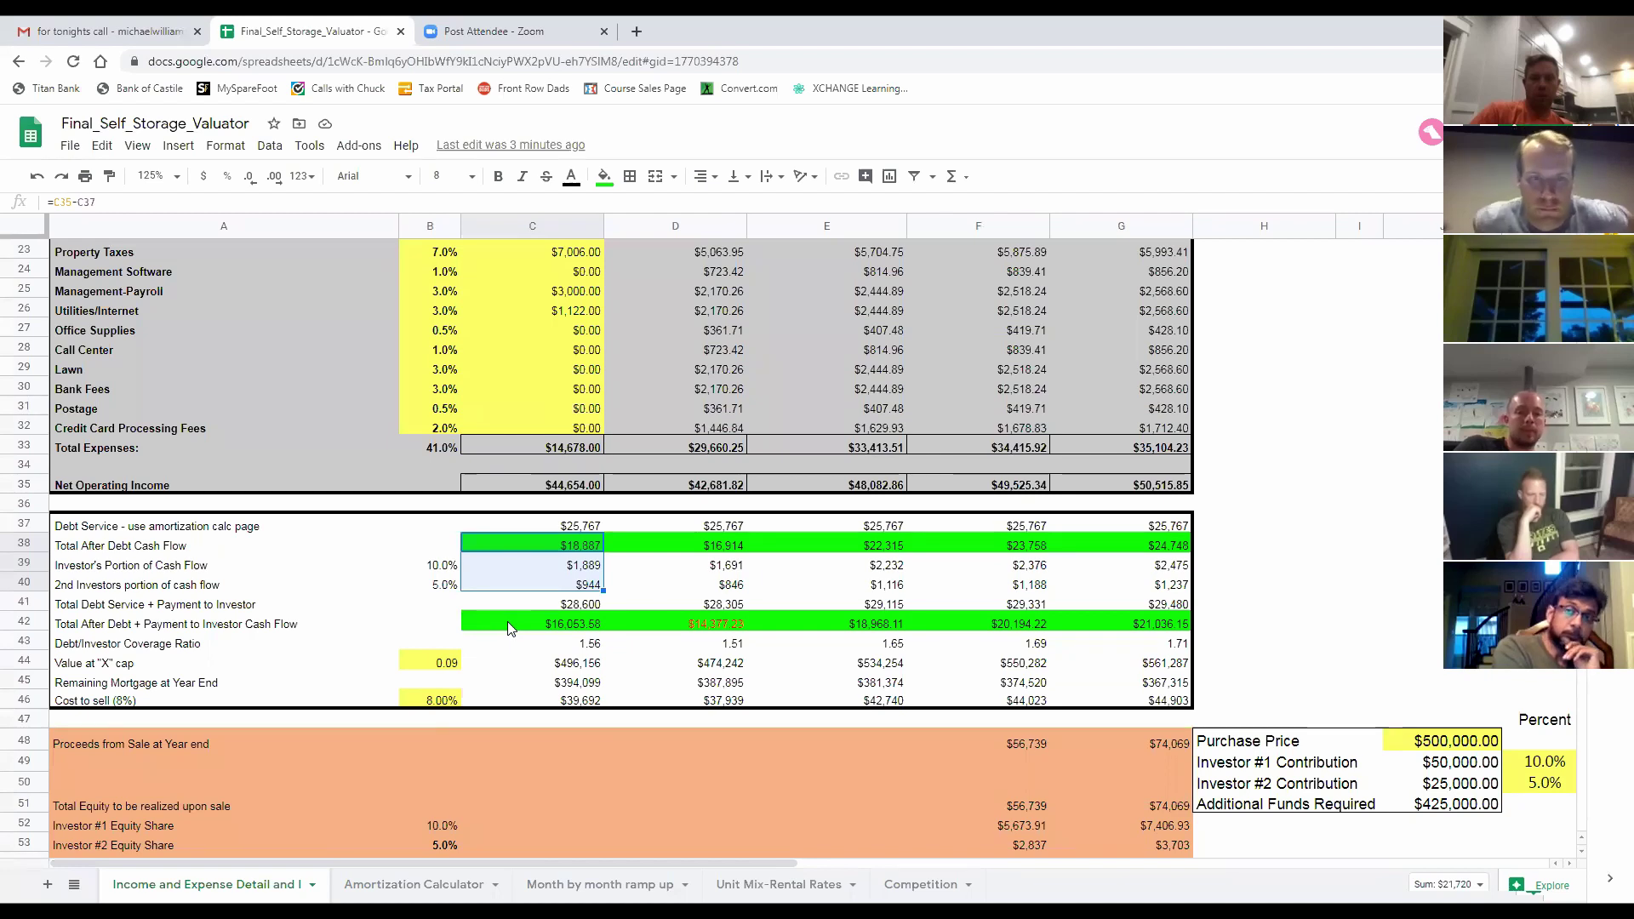
click(443, 566)
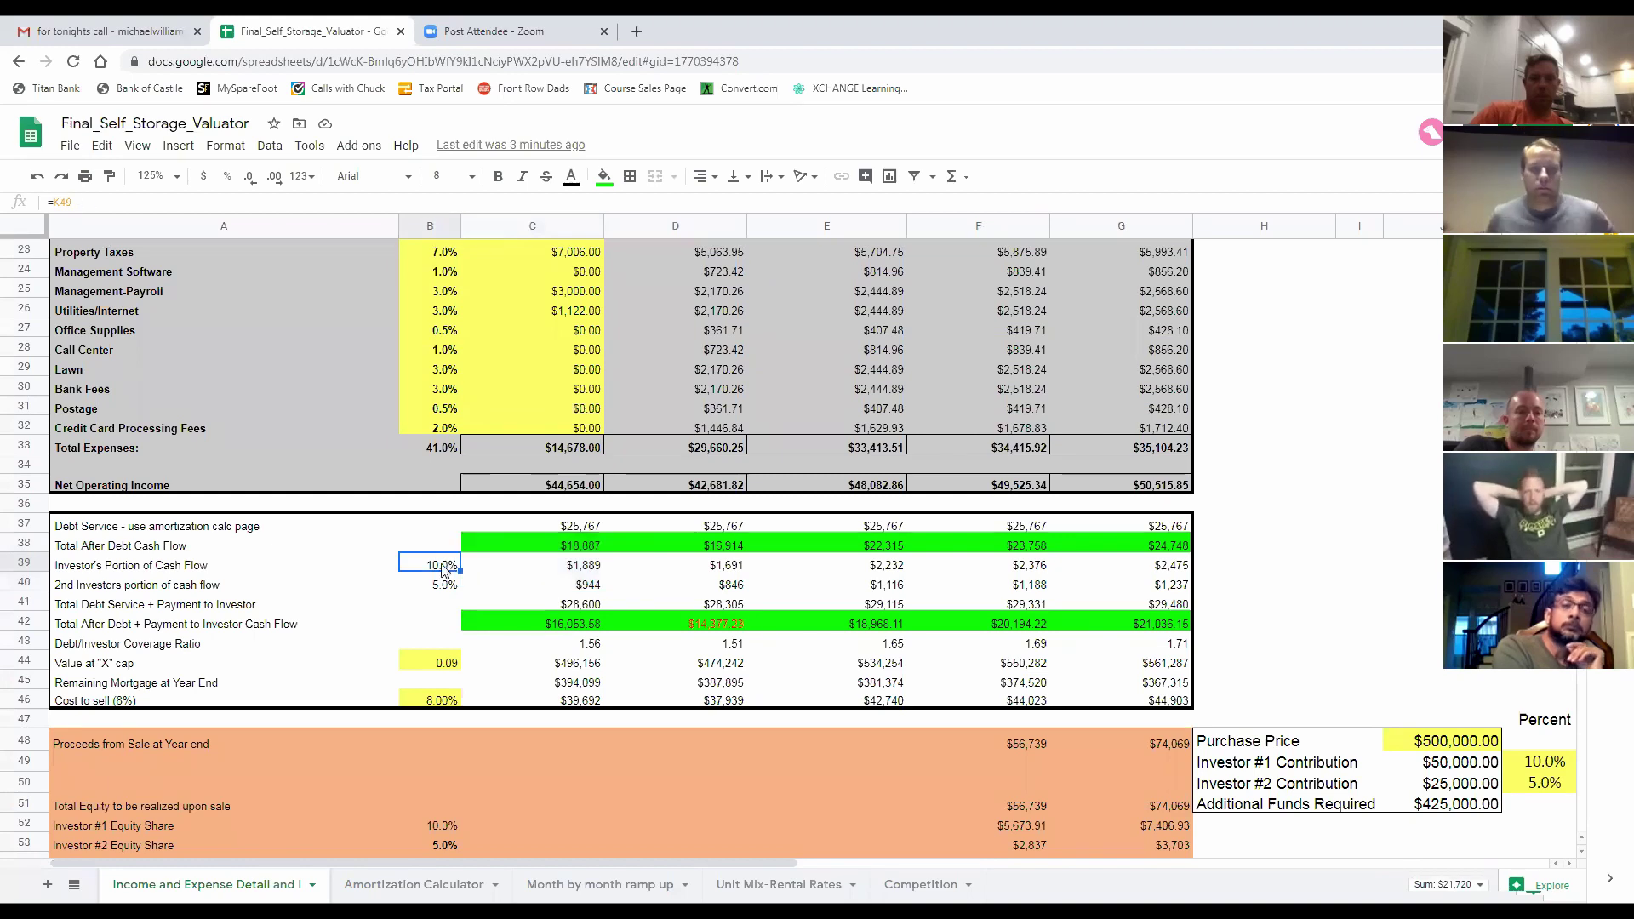
drag(577, 568, 577, 588)
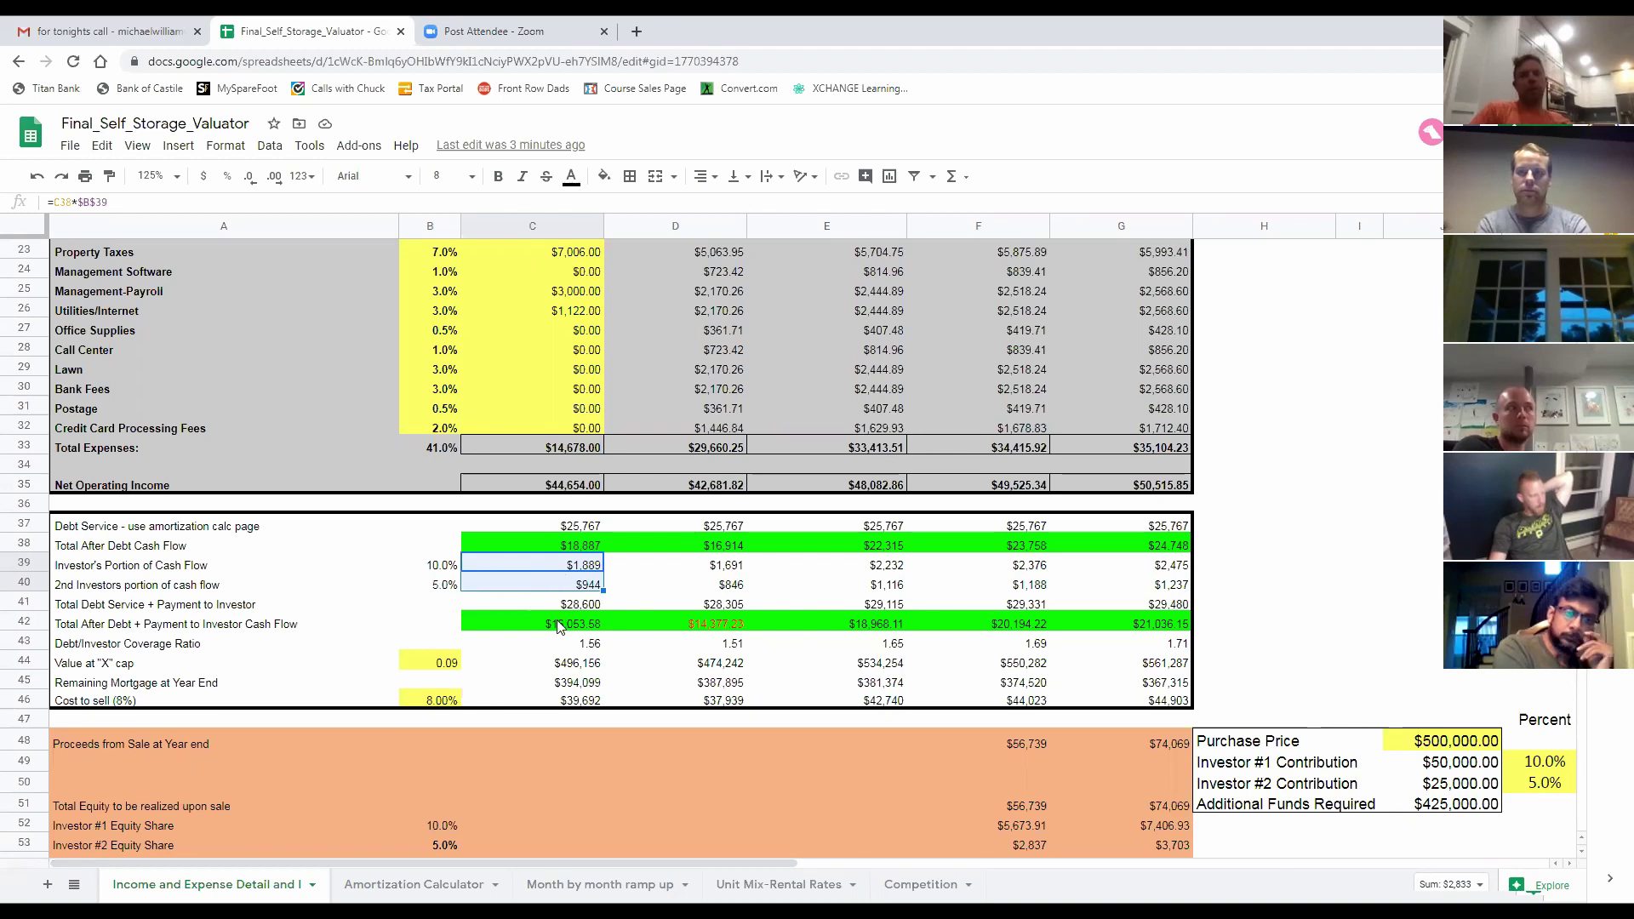
Review the Total After Debt + Payment to Investor Cash Flow and the Debt/Investor Coverage Ratio across all projected years
click(560, 626)
scroll(570, 609, down, 1)
click(570, 606)
drag(185, 611, 1134, 607)
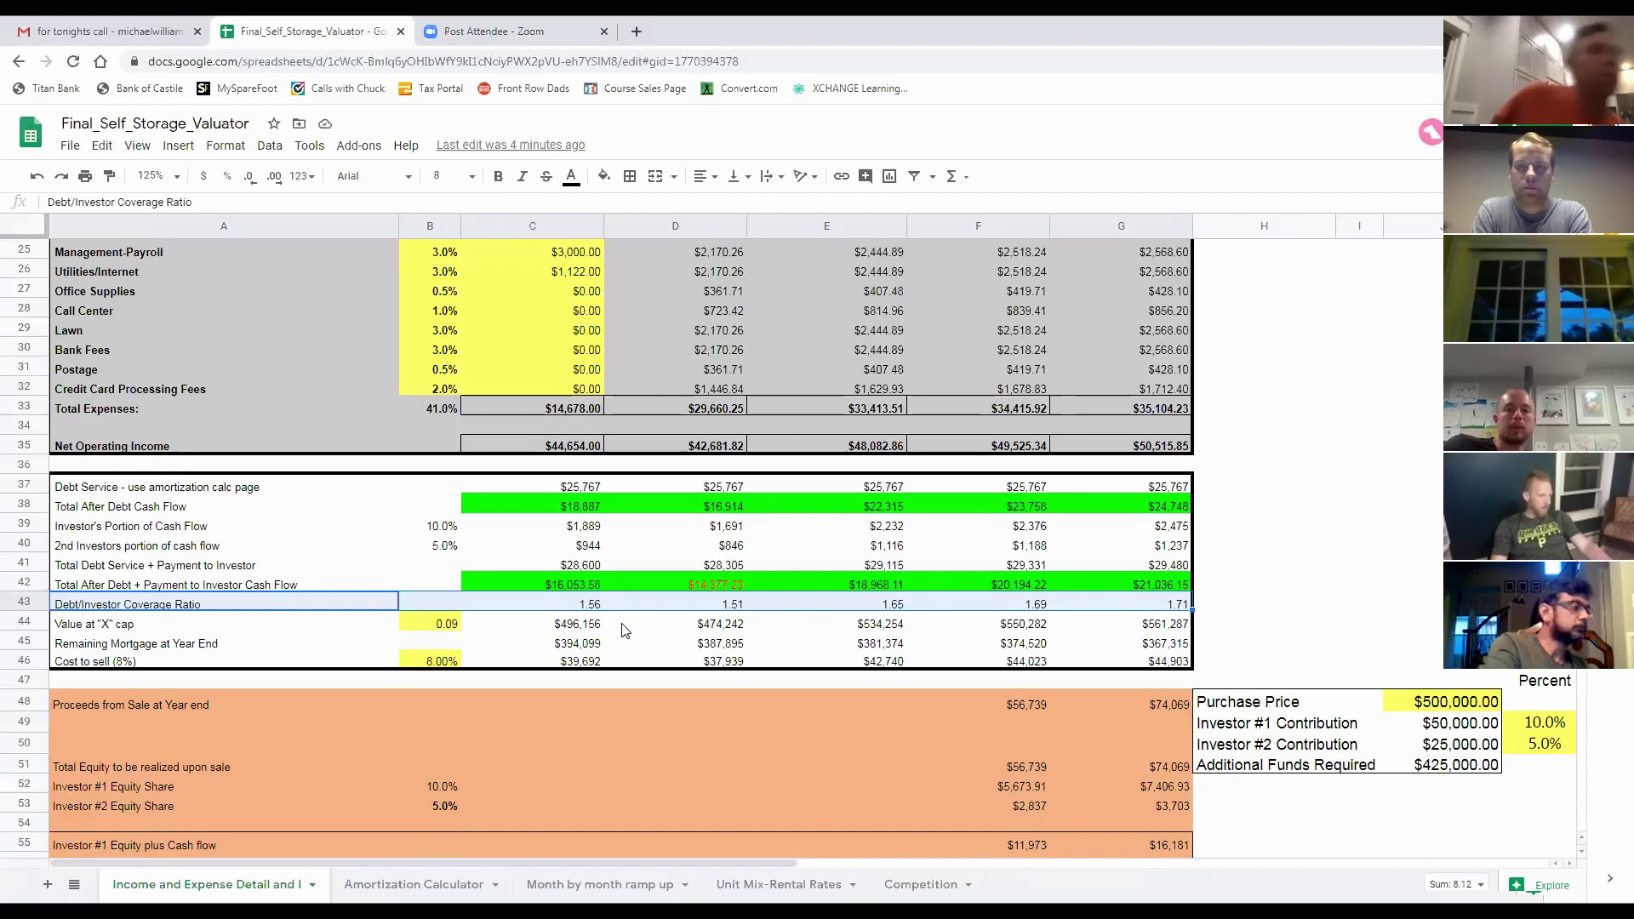
Review the Value at "X" cap, Remaining Mortgage at Year End and Cost to sell rows through the As is column
scroll(624, 625, down, 1)
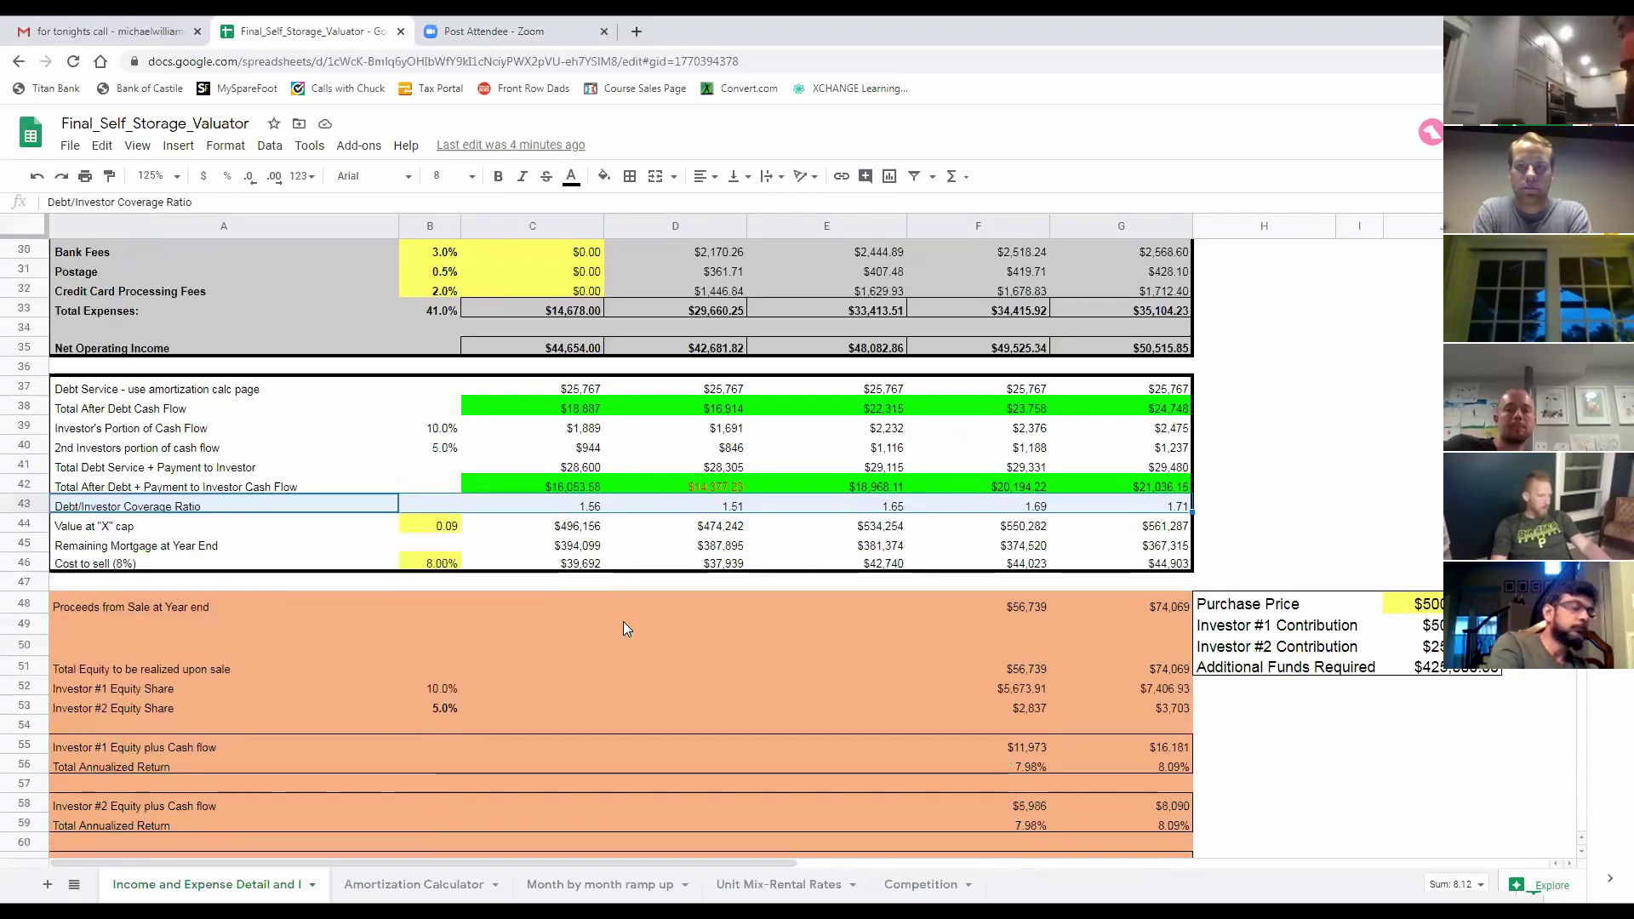
click(589, 532)
drag(75, 531, 532, 564)
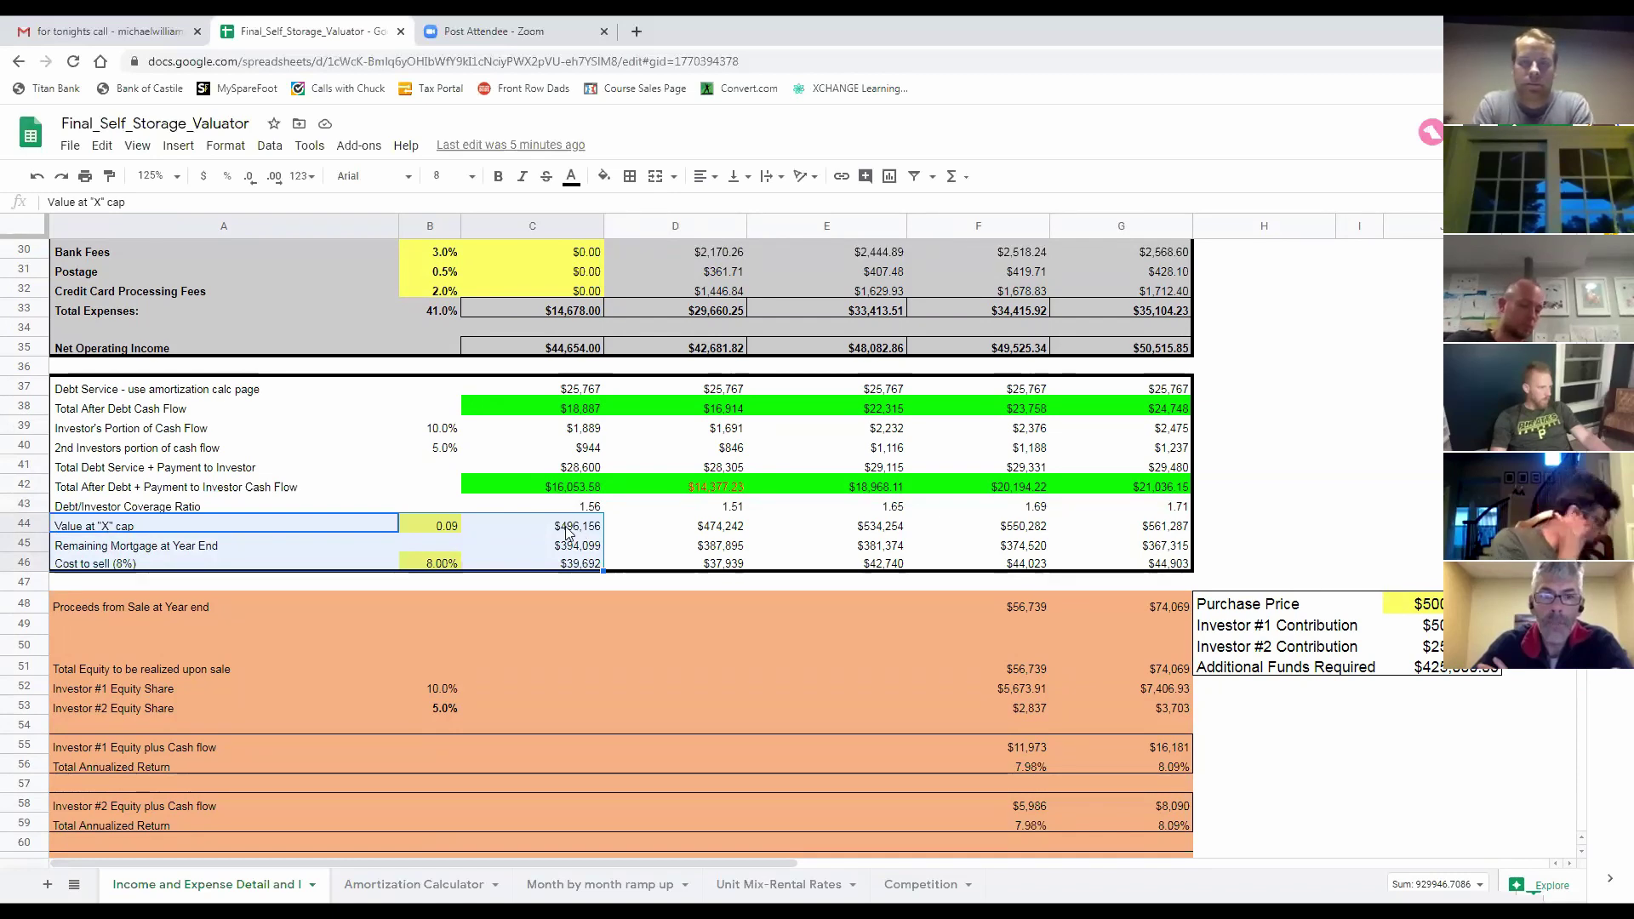
Inspect the cap rate input and the Value at "X" cap formulas from the As is column through the final year
click(445, 527)
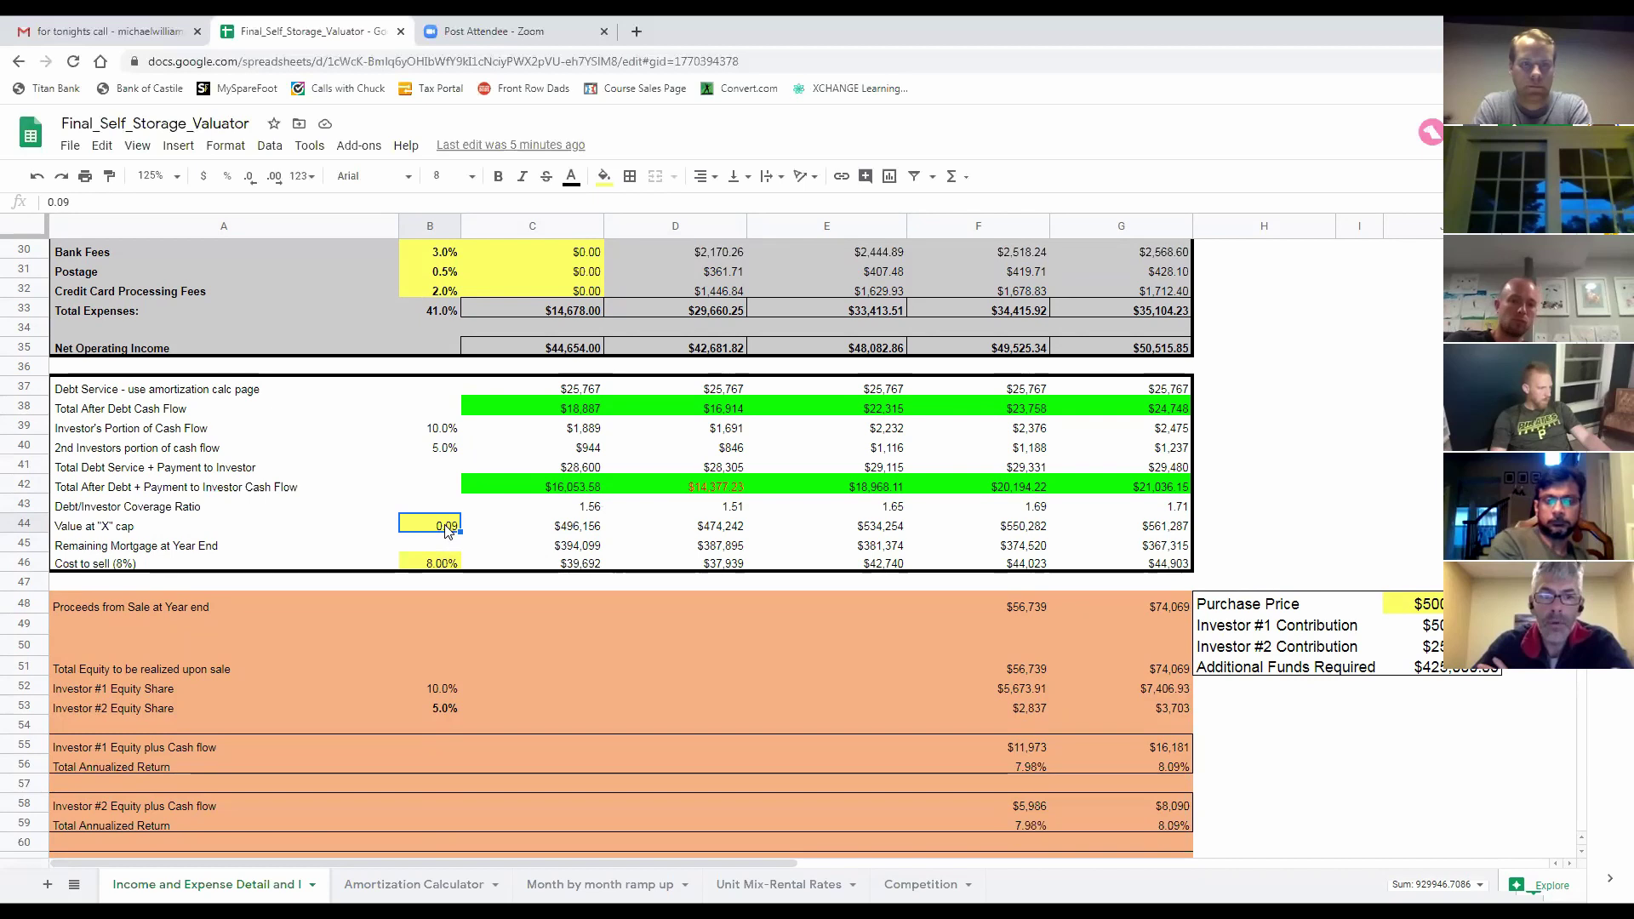
click(590, 531)
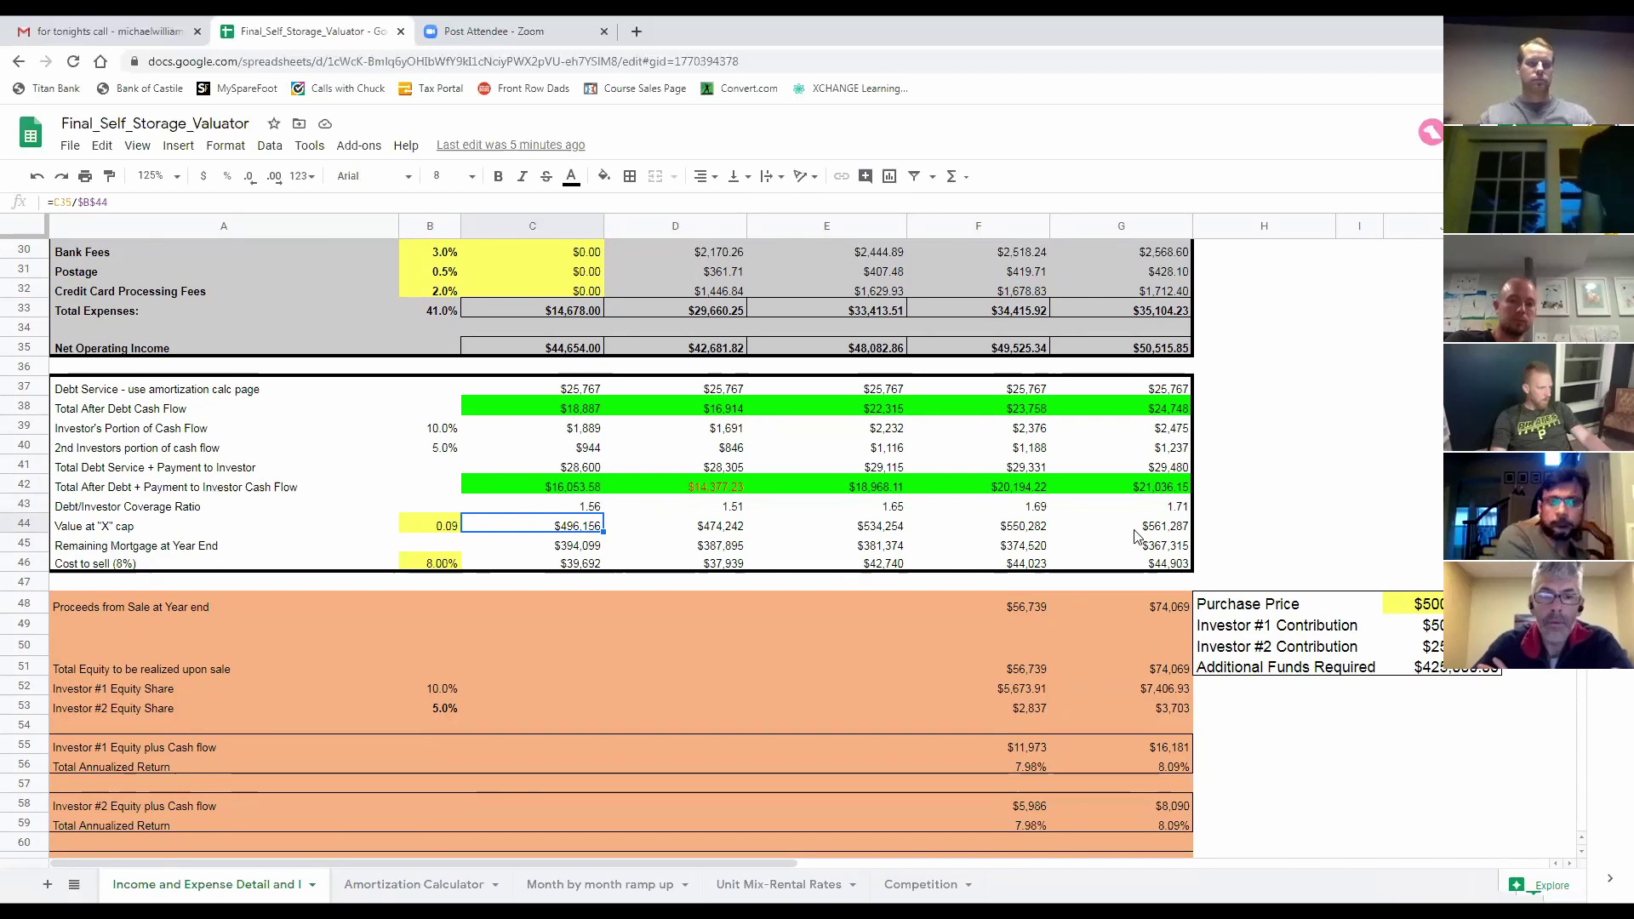
key(Right)
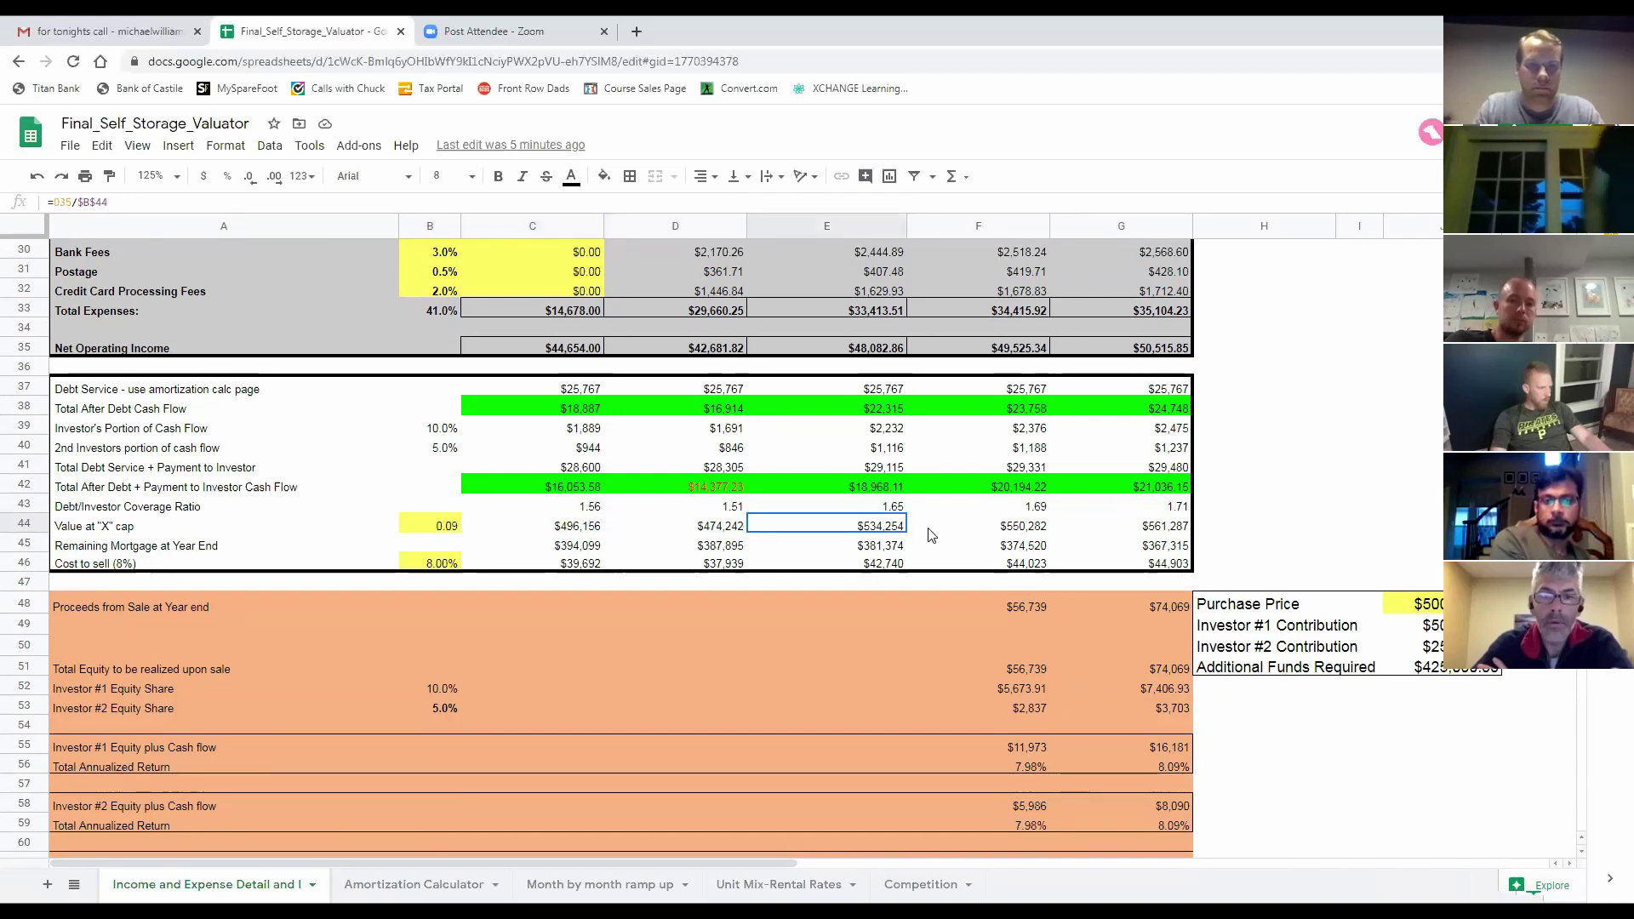
click(1017, 528)
click(1162, 532)
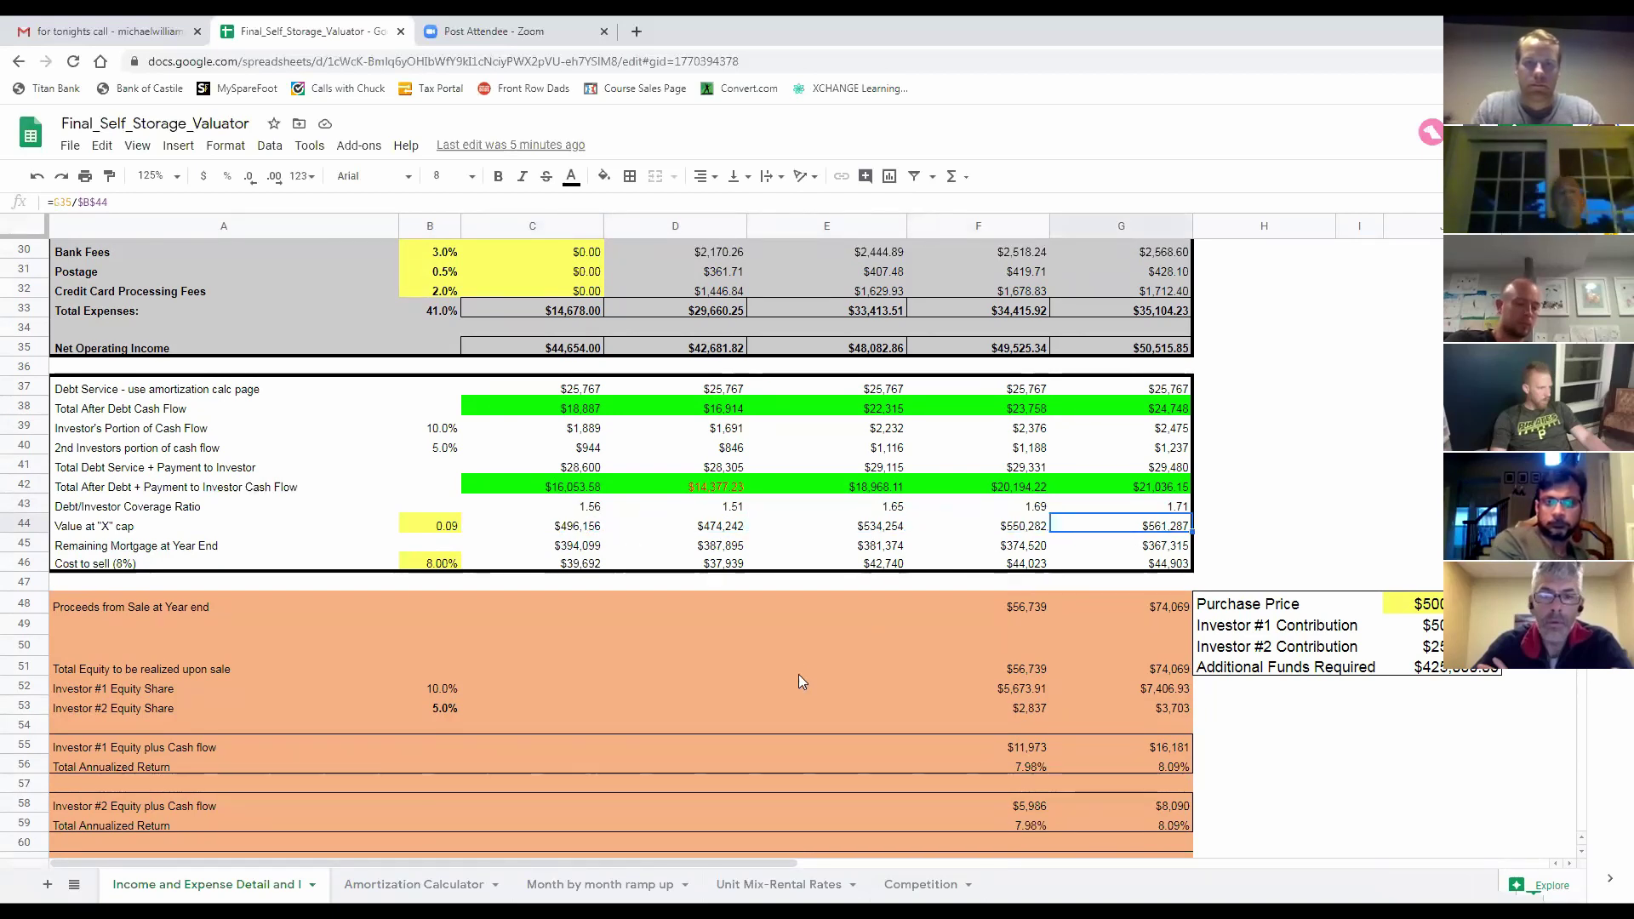
Set the cap rate for the Value at "X" cap row to 0.08
scroll(798, 674, down, 1)
click(434, 486)
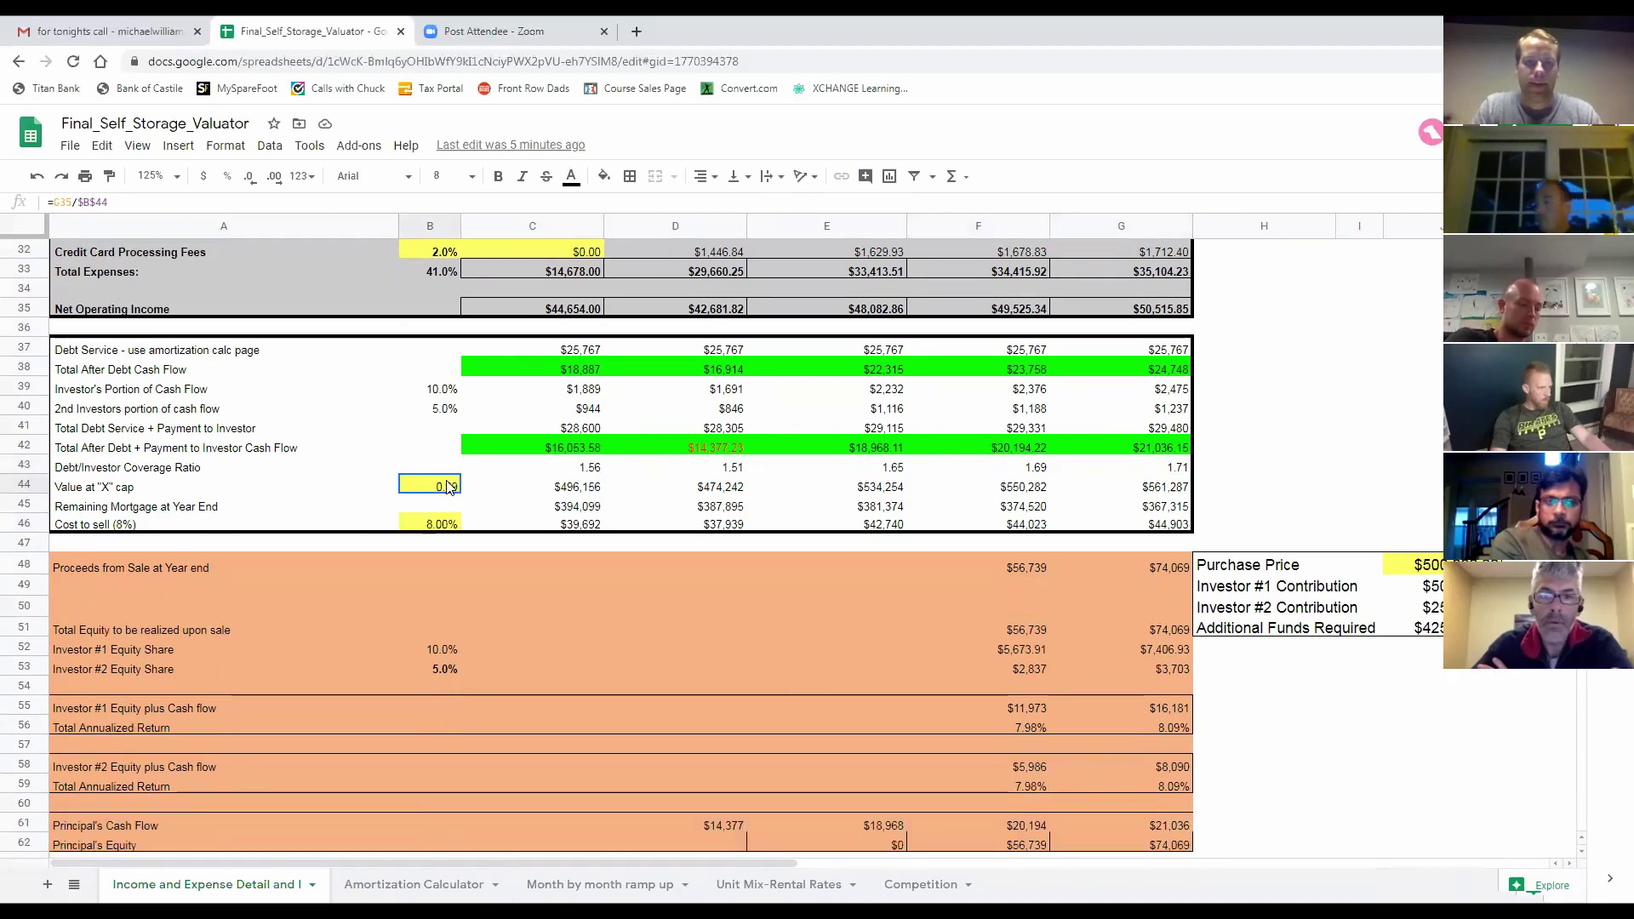
key(BackSpace)
text(.08)
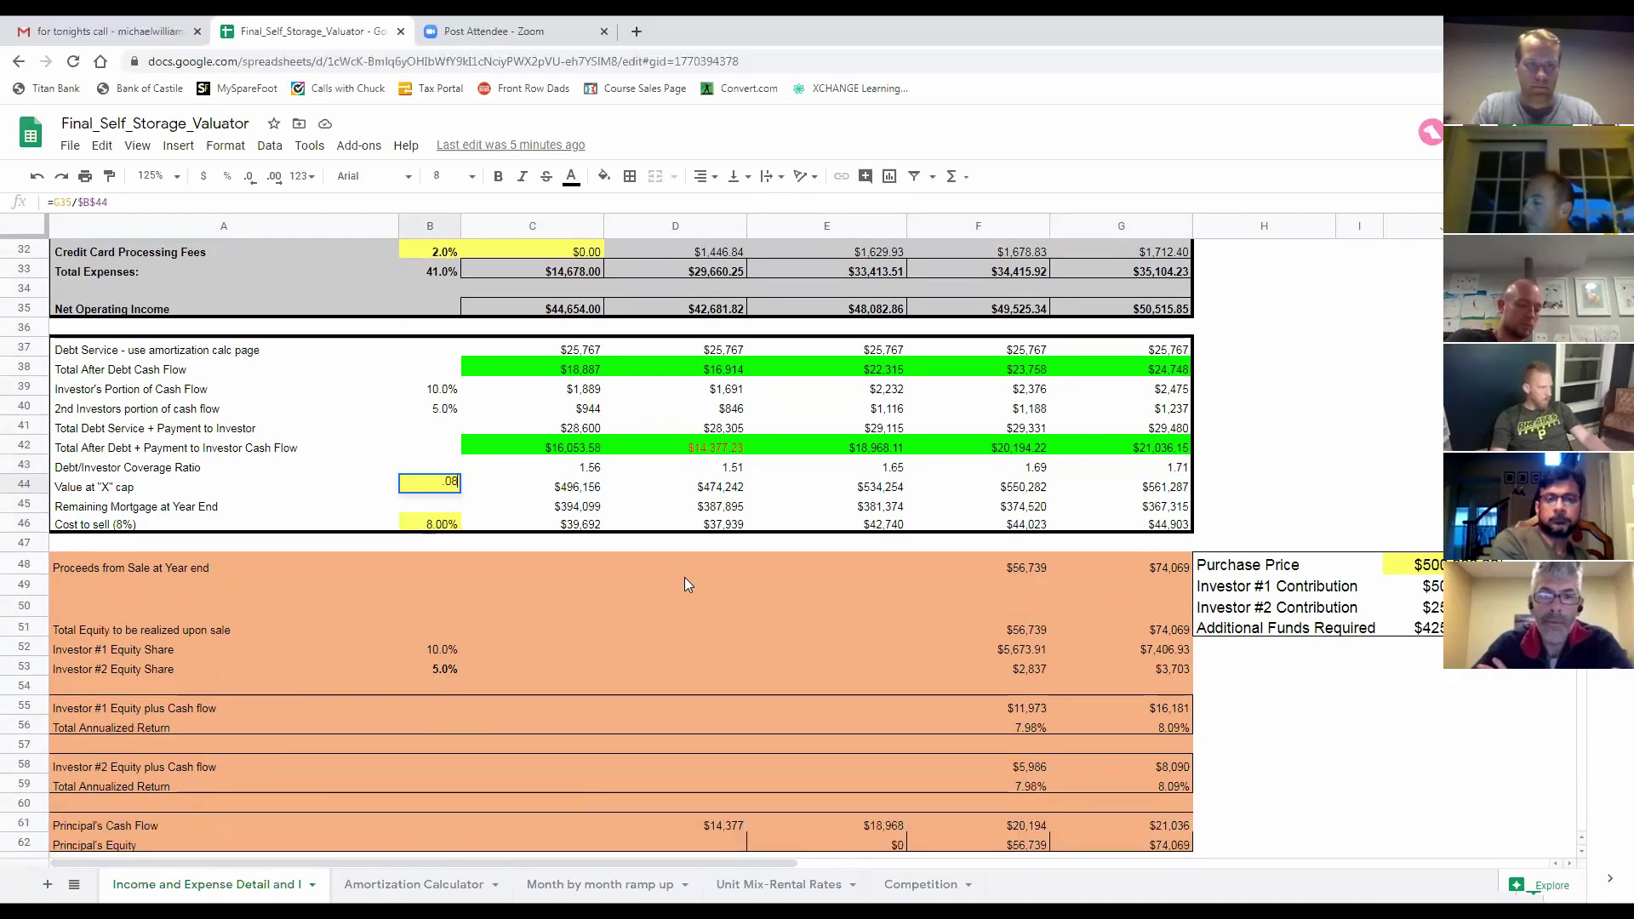
key(Return)
Check the recalculated Value at "X" cap for each year and the sale proceeds, investor returns and principal's equity below
key(Up)
key(Right)
key(Right)
key(Right)
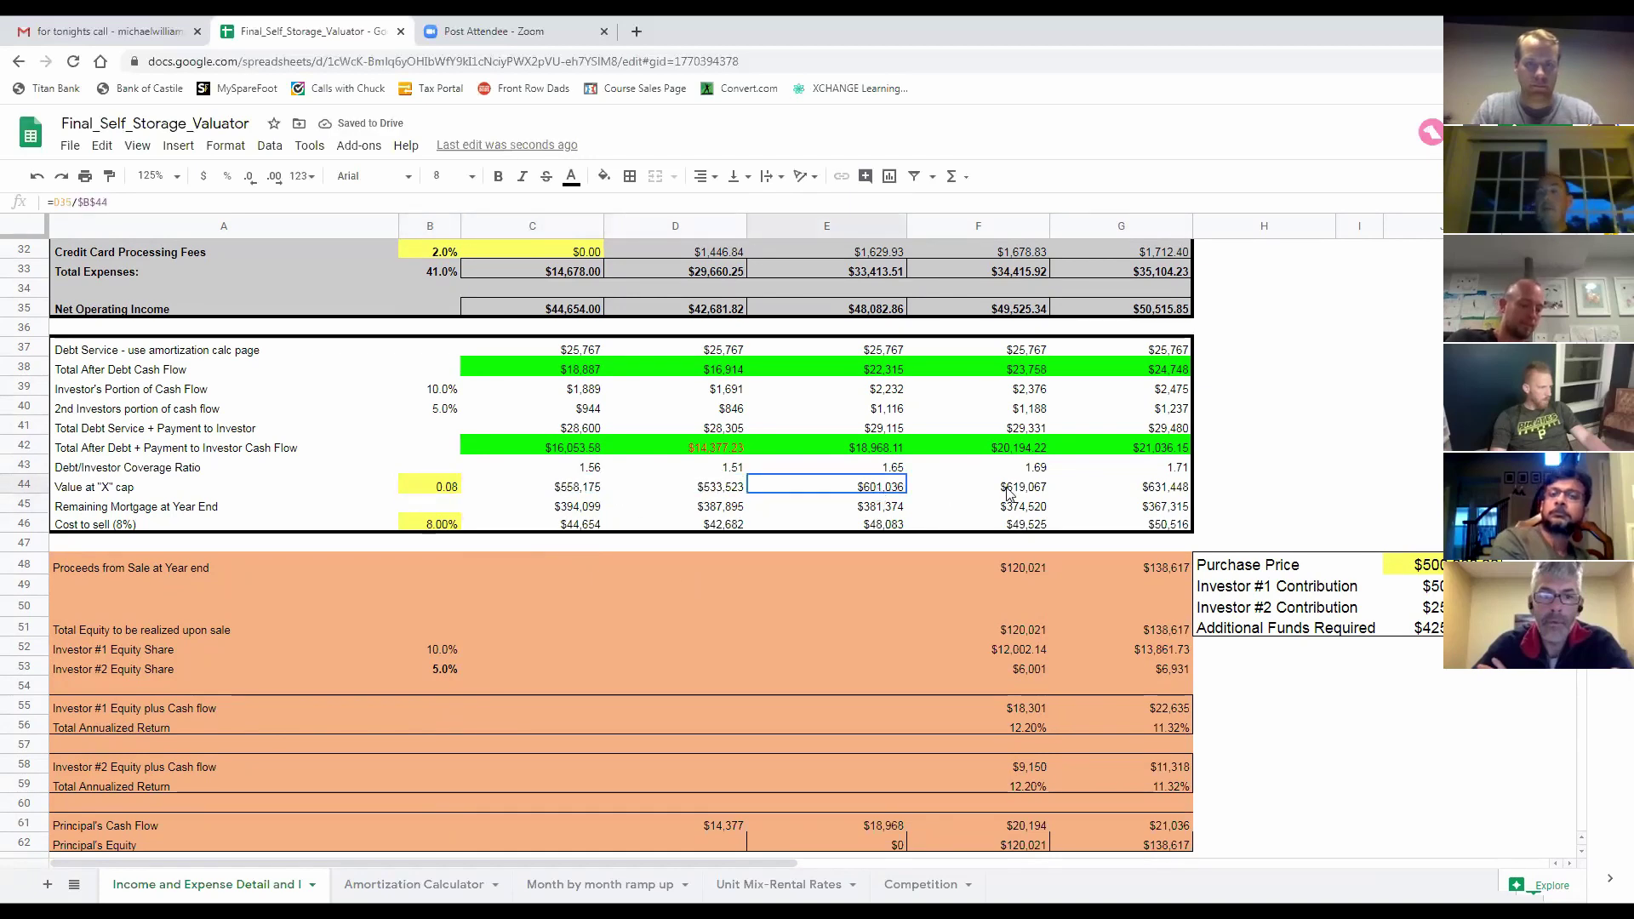
key(Right)
key(Right)
scroll(630, 544, down, 5)
scroll(630, 545, down, 8)
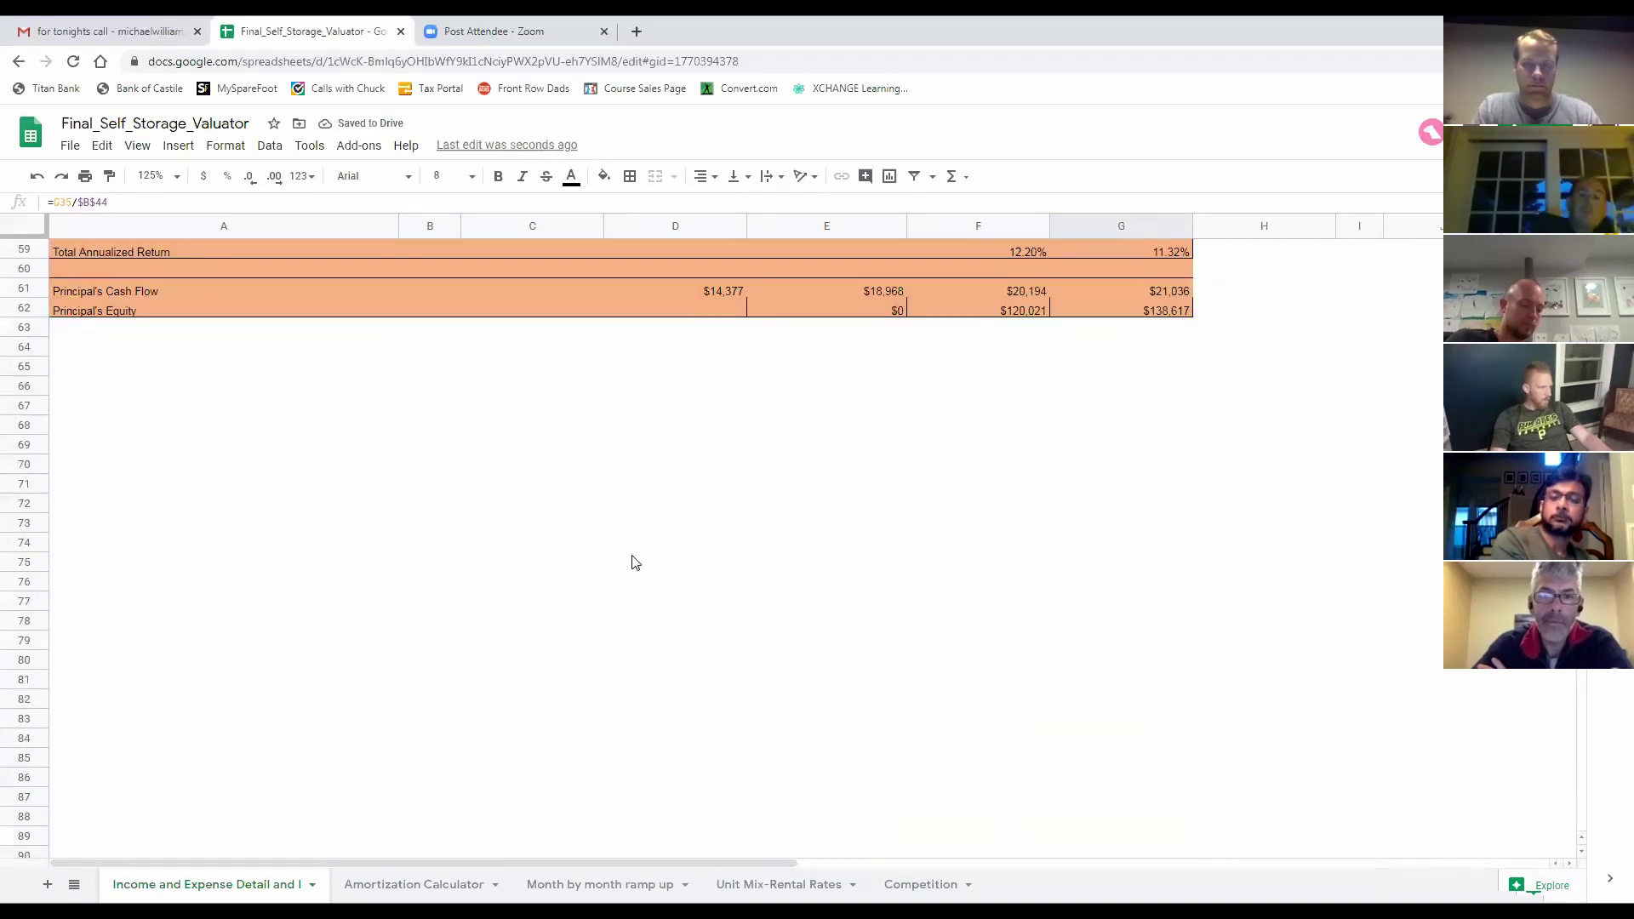